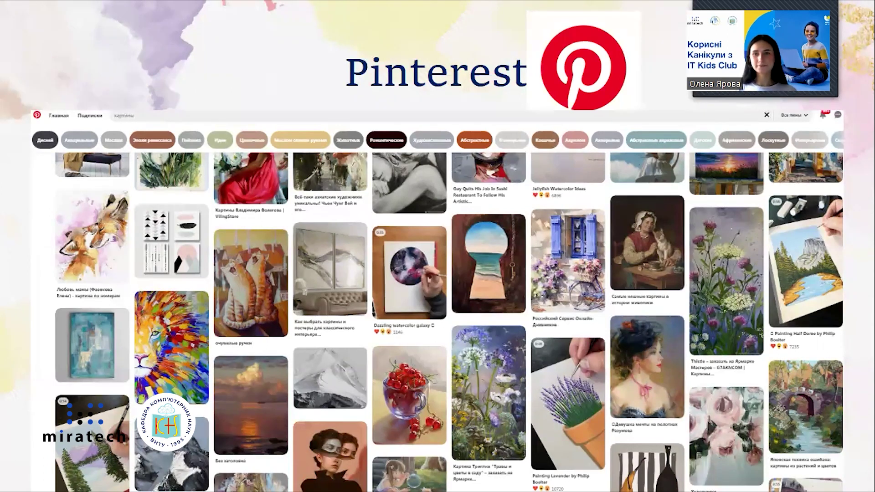
Leave the finished slideshow and switch to the blank document Без назви-1 in Photoshop
key("Right")
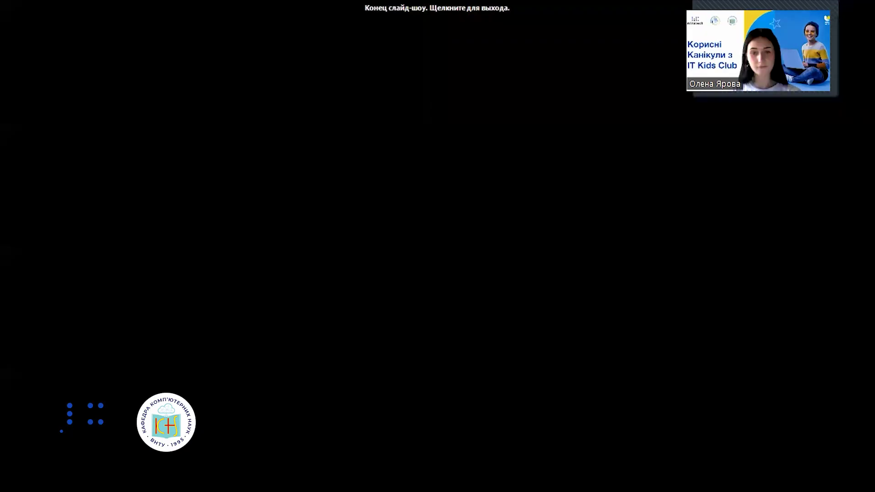
key("Right")
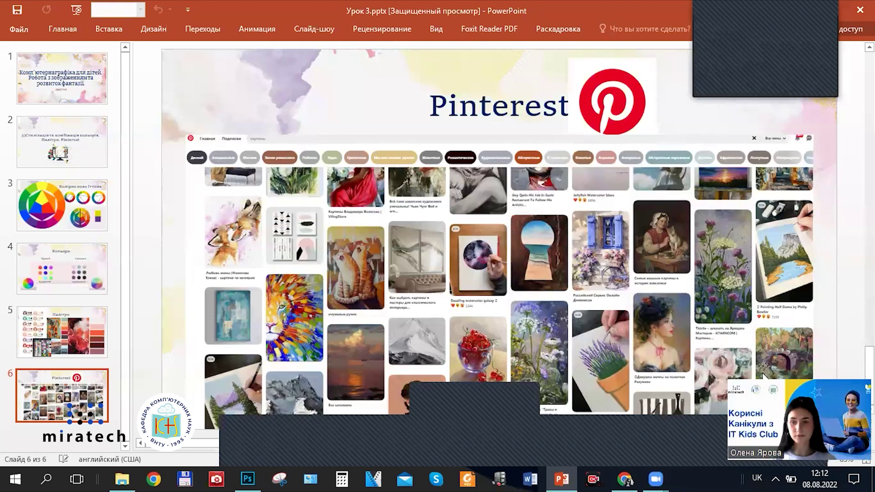
left_click(804, 14)
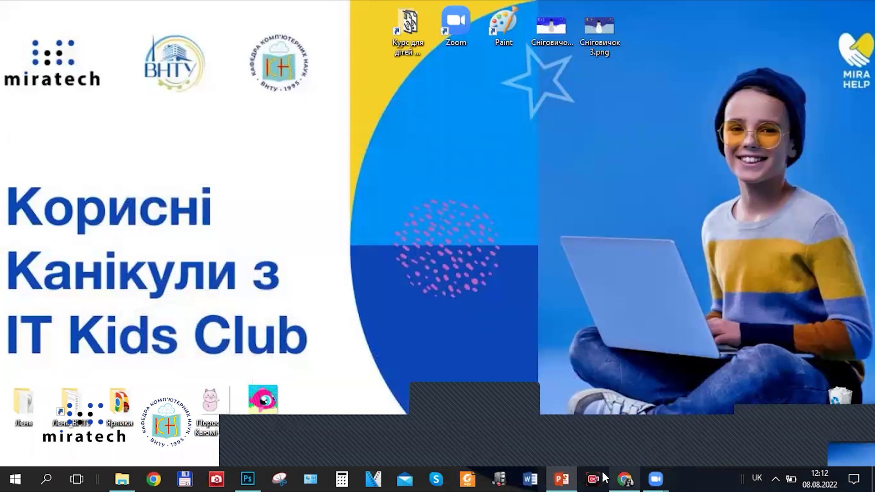
left_click(248, 478)
left_click(122, 365)
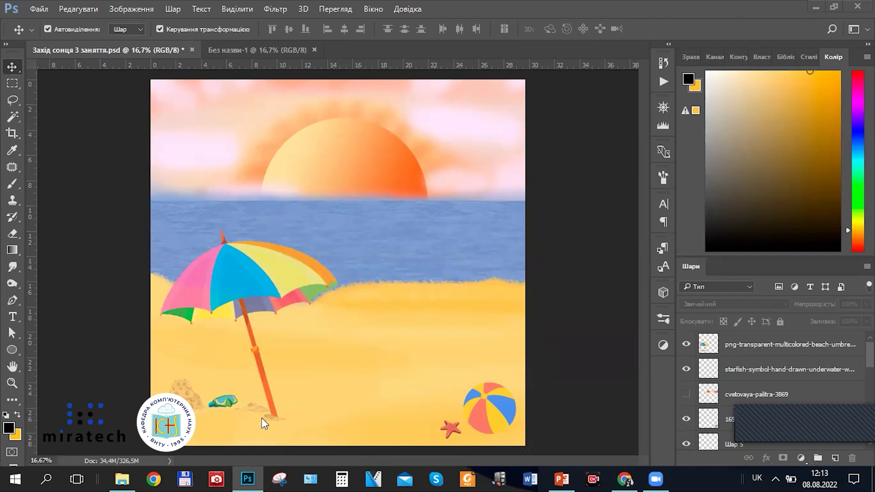
left_click(234, 51)
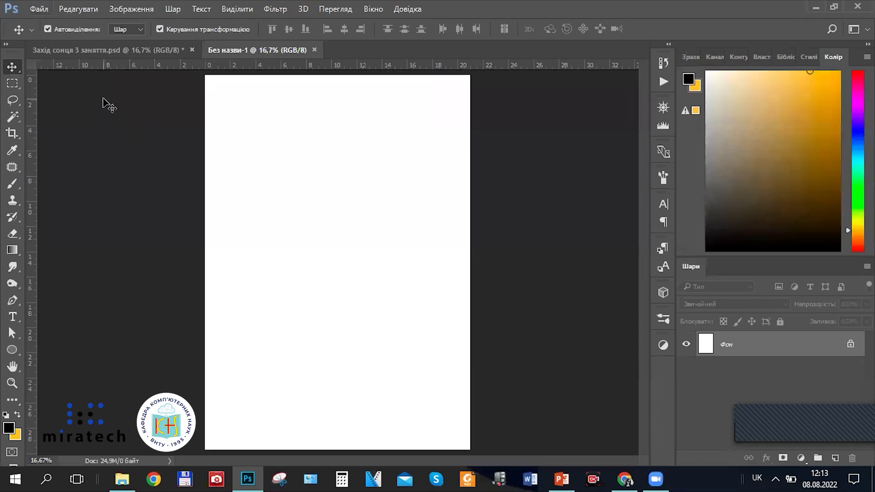
Add a new empty layer above the background of the blank document
left_click(47, 7)
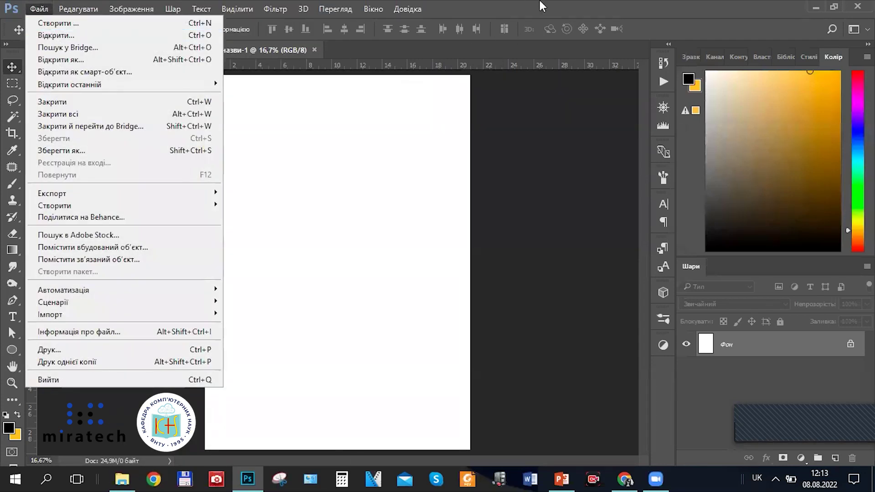
left_click(255, 194)
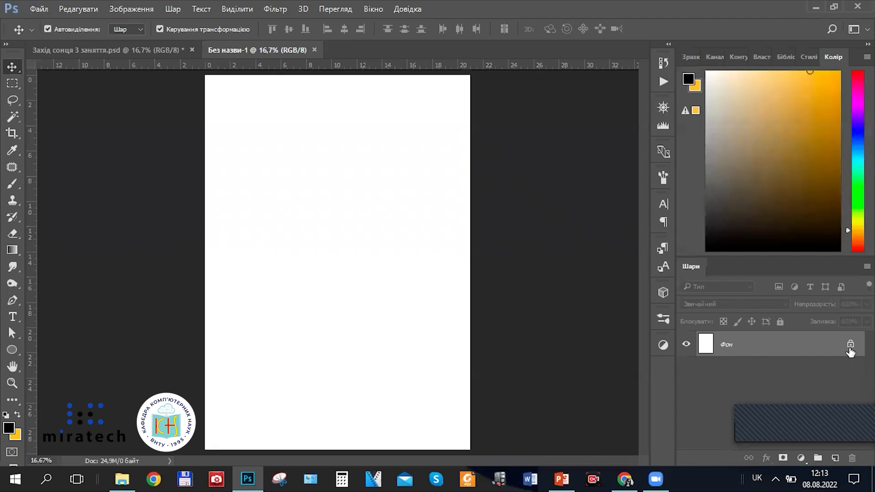
left_click(835, 458)
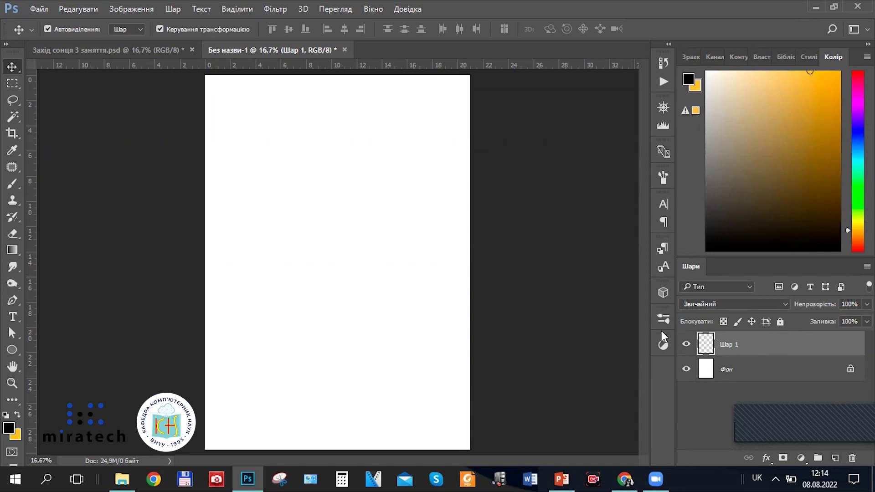
left_click(146, 51)
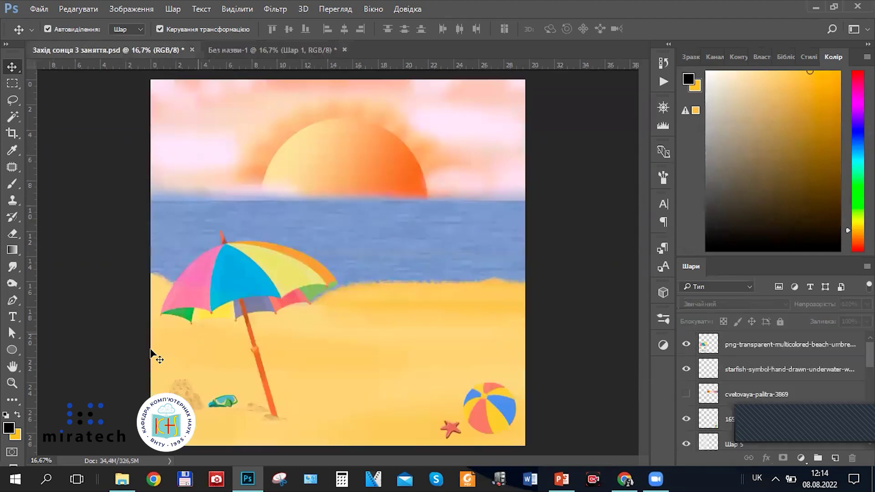
left_click(246, 50)
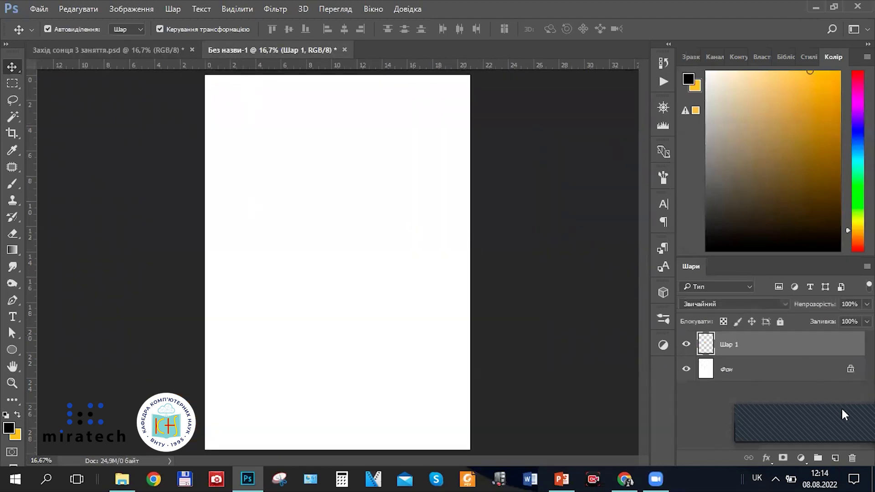
left_click_drag(844, 416, 840, 430)
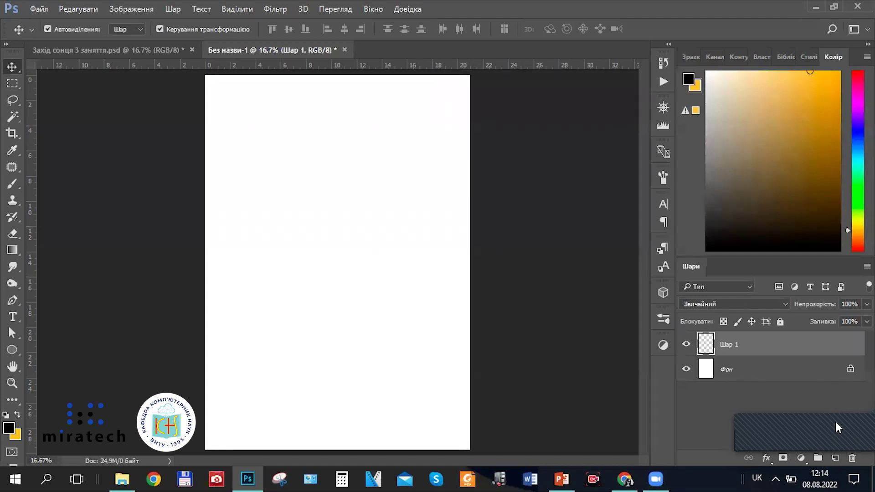
left_click_drag(825, 427, 844, 430)
In Захід сонця 3 заняття.psd, show the cvetovaya-palitra-3869 layer and move the palette swatches over the sea
left_click(122, 53)
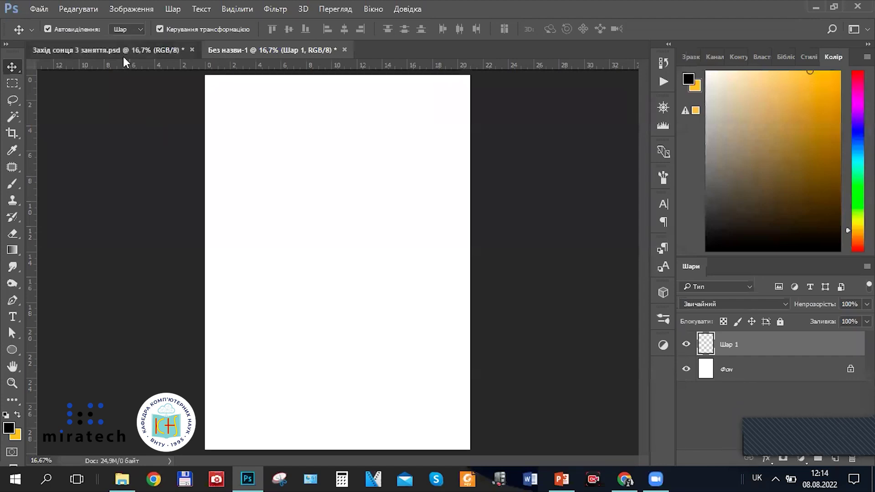
scroll(729, 351, "up", 1)
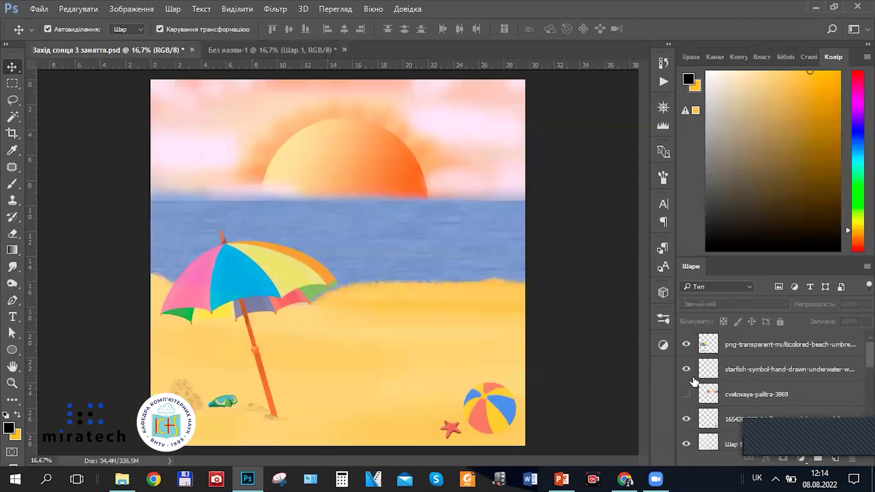
left_click(686, 395)
left_click_drag(426, 231, 459, 240)
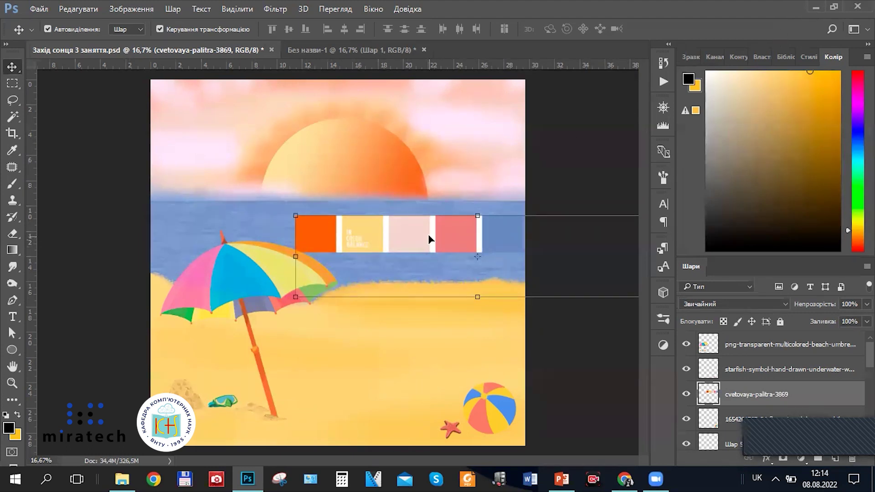
key("ctrl")
left_click_drag(425, 235, 424, 235)
left_click_drag(383, 255, 600, 325)
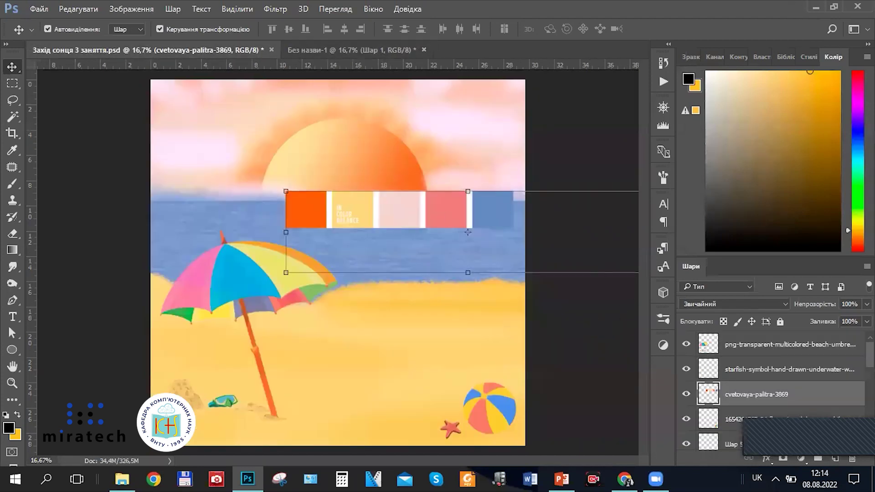
Switch to File Explorer and open the презентації folder inside Курс для дітей
left_click(817, 7)
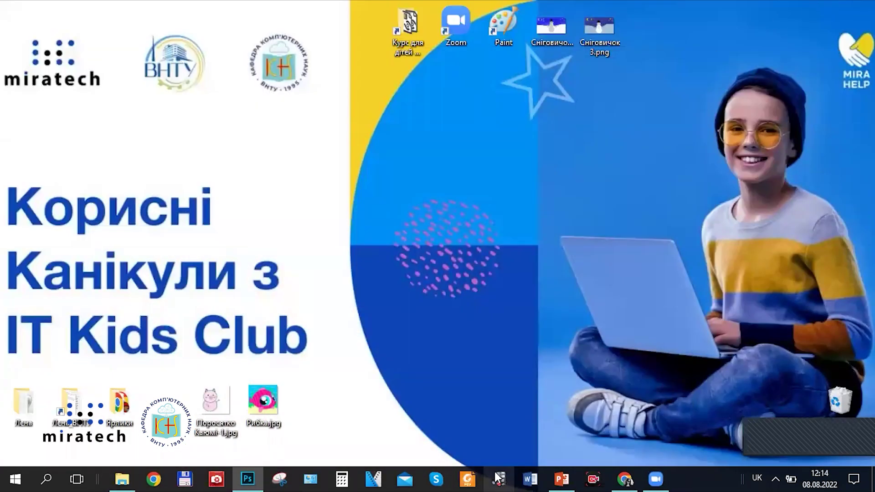
left_click(123, 477)
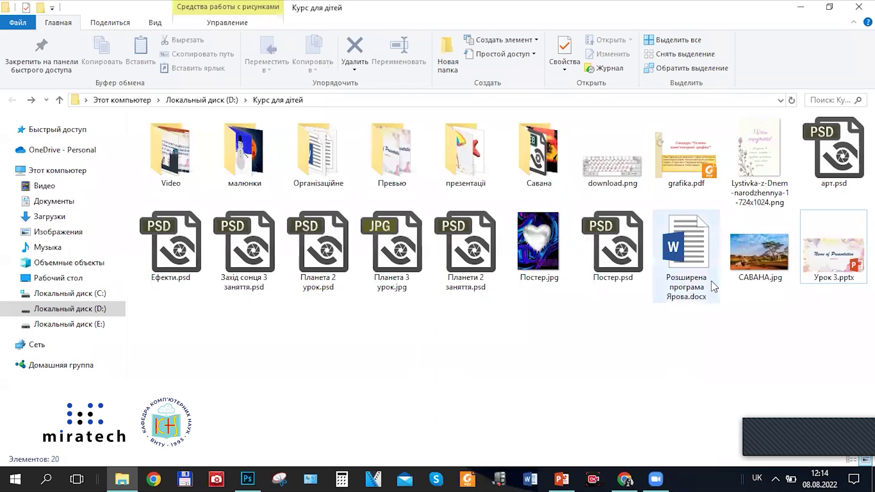
double_click(455, 156)
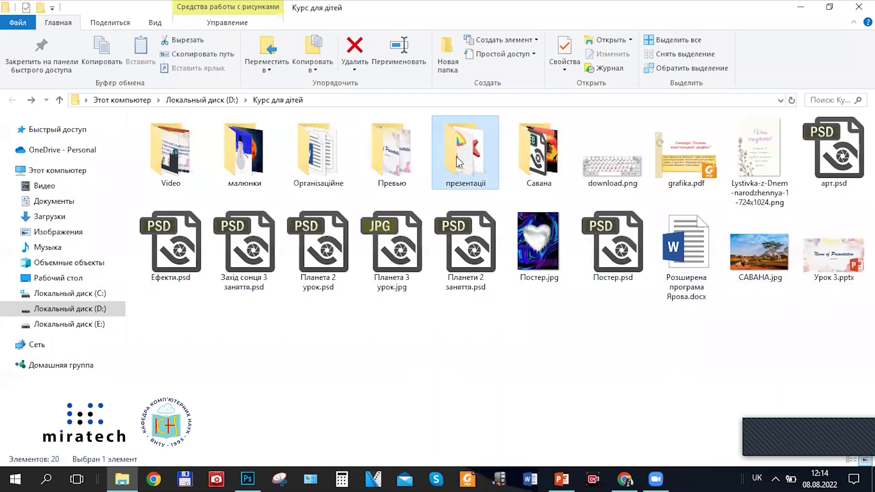
scroll(451, 202, "down", 3)
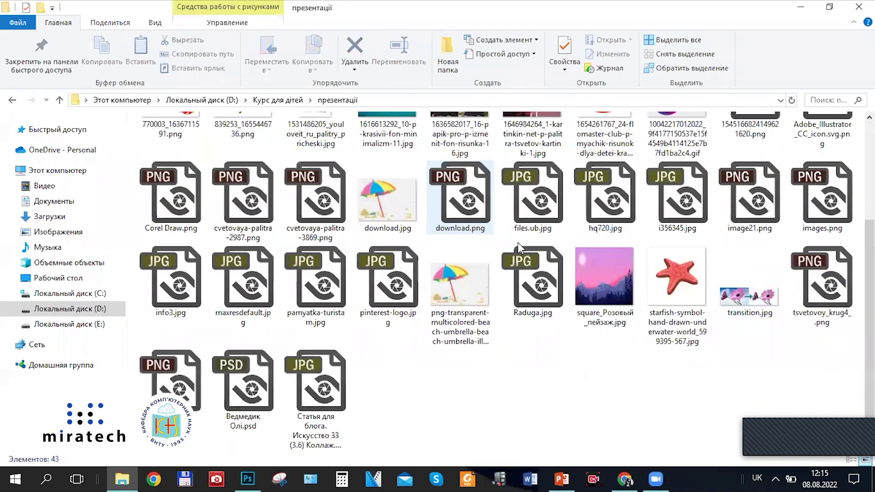
Place the image cvetovaya-palitra-3869.png into the blank Photoshop document Без назви-1
left_click(321, 187)
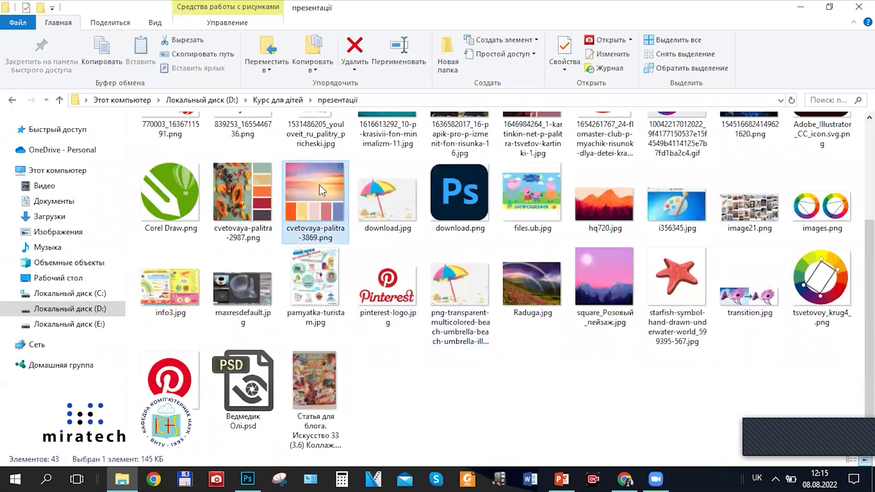
left_click_drag(319, 190, 329, 214)
left_click_drag(322, 198, 533, 431)
left_click_drag(299, 448, 324, 143)
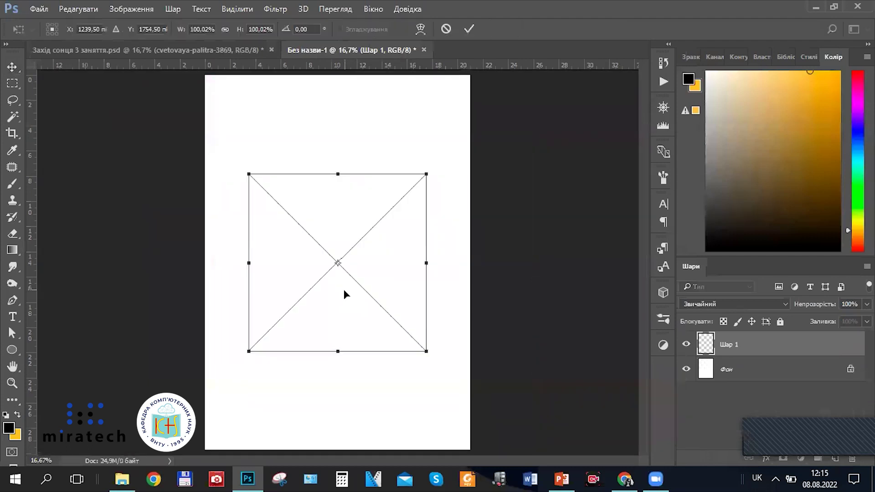
left_click(467, 30)
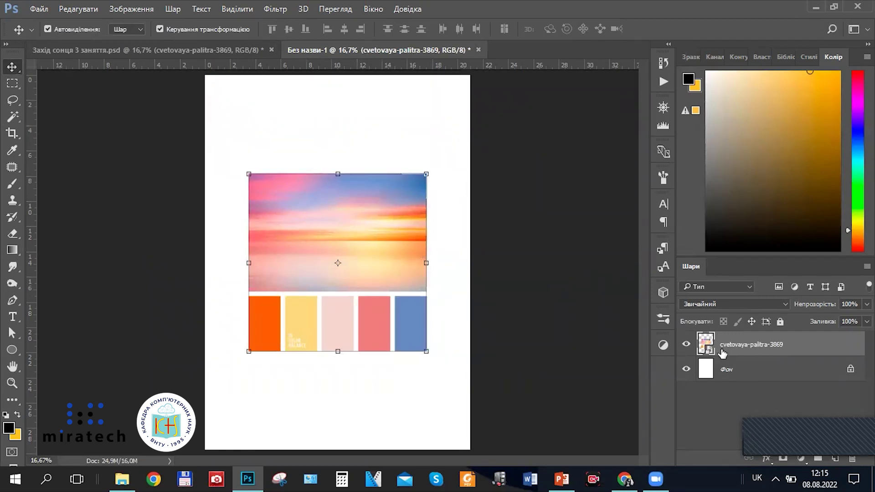
Move the palette image to the upper part of the page and enlarge it to about 123%
right_click(761, 350)
key("Escape")
left_click_drag(299, 230, 350, 138)
left_click_drag(411, 109, 451, 68)
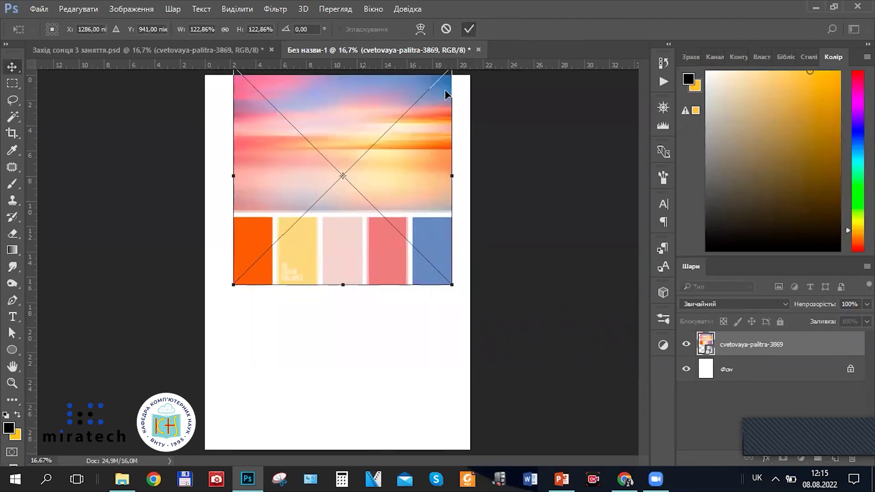
key("Return")
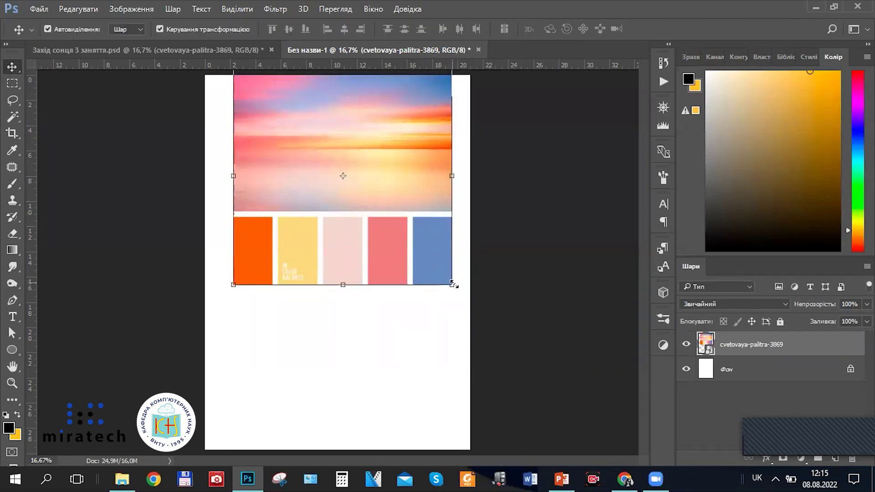
Enlarge the palette image to about 152% so it spans the page width, and position it slightly above the middle
left_click_drag(451, 284, 503, 333)
left_click_drag(424, 272, 400, 152)
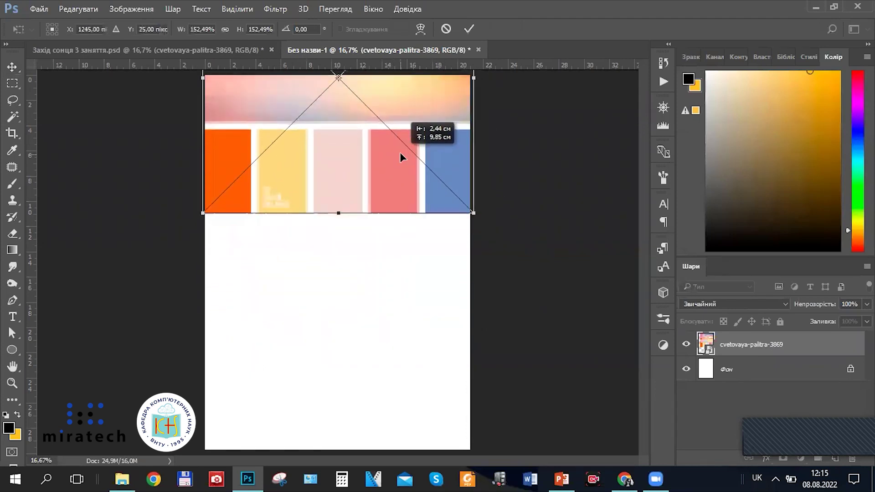
left_click_drag(429, 110, 432, 296)
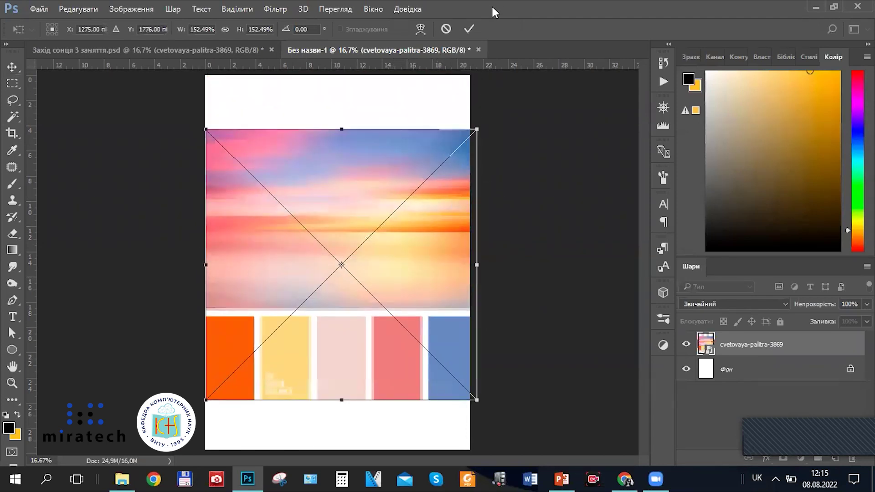
key("Return")
left_click_drag(374, 254, 373, 233)
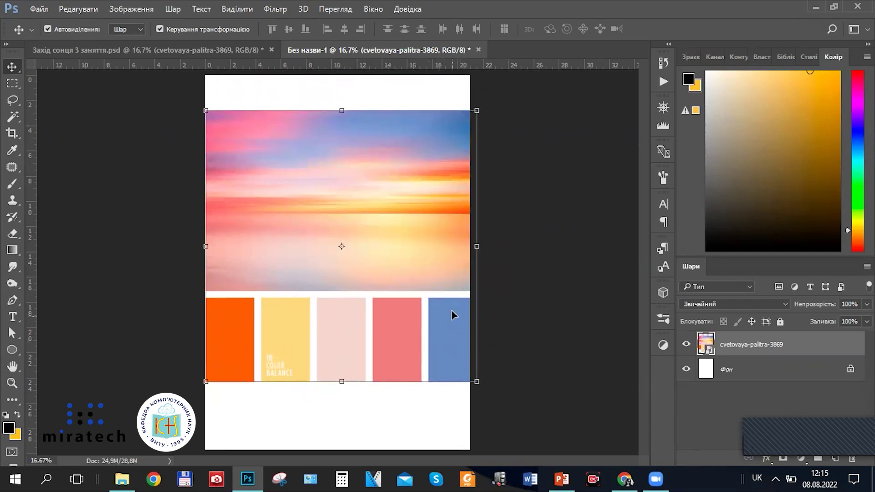
left_click_drag(430, 263, 430, 46)
key("ctrl+z")
left_click_drag(414, 241, 407, 54)
key("ctrl+z")
Nudge the palette image upward until its colour swatches sit near the top of the page, then deselect the layer
left_click(565, 387)
left_click(430, 220)
key("shift+Up")
key("shift+Up")
key("shift+Up")
key("shift+Up")
key("shift+Up")
key("shift+Up")
key("shift+Up")
key("shift+Up")
key("shift+Up")
key("shift+Up")
key("shift+Up")
key("shift+Up")
key("shift+Up")
key("shift+Up")
key("shift+Up")
key("shift+Up")
key("shift+Up")
key("shift+Up")
key("shift+Up")
key("shift+Up")
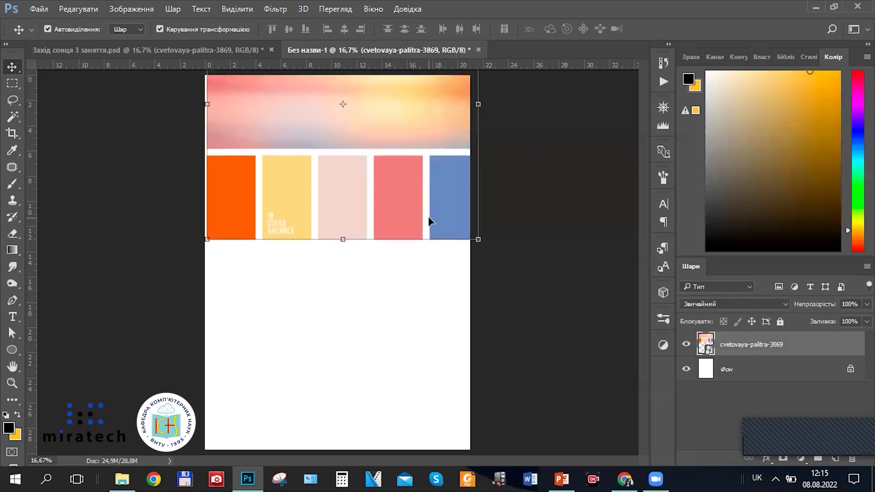
key("shift+Up")
key("shift+Up")
key("shift+Up")
key("shift+Up")
key("shift+Up")
key("shift+Up")
key("shift+Up")
key("shift+Up")
key("shift+Up")
key("shift+Up")
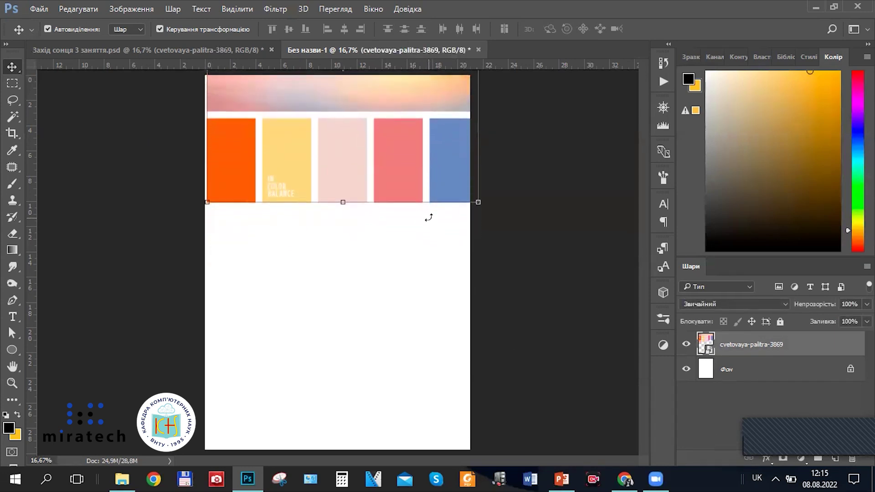
left_click(455, 374)
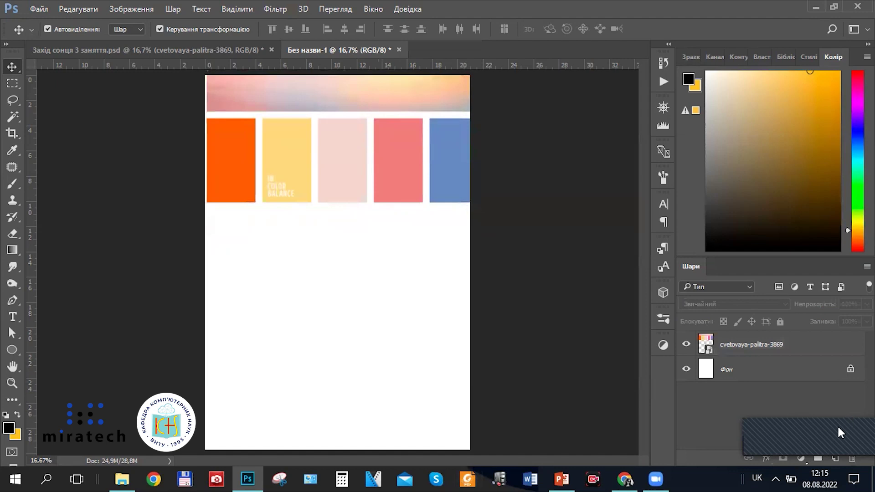
Add a new layer, then sample the palette's yellow swatch with the Eyedropper as the foreground colour
left_click(834, 458)
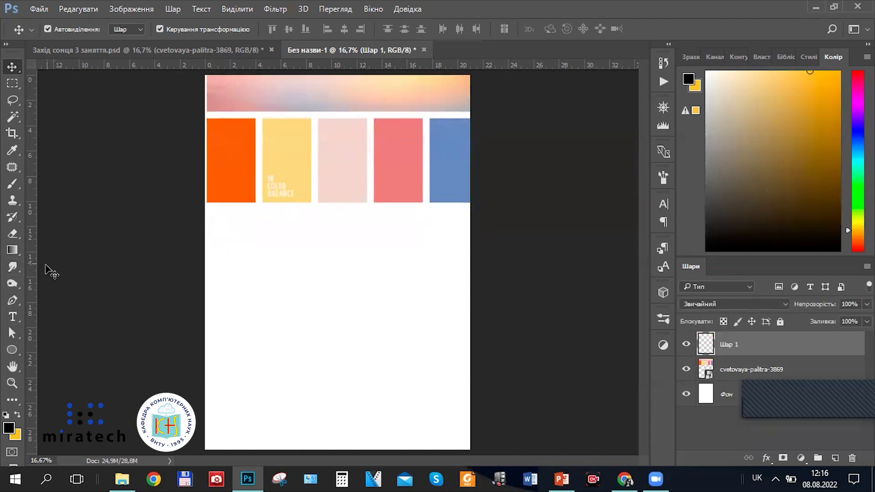
left_click(12, 152)
right_click(12, 155)
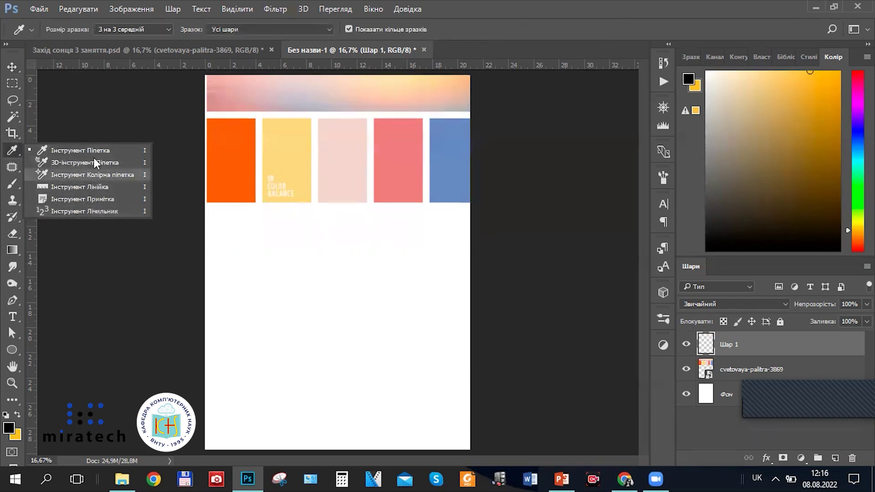
left_click(107, 155)
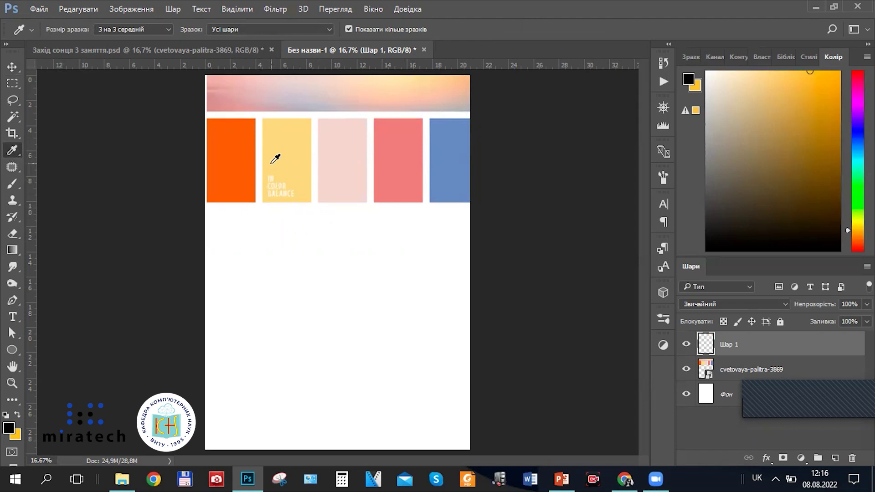
left_click(298, 144)
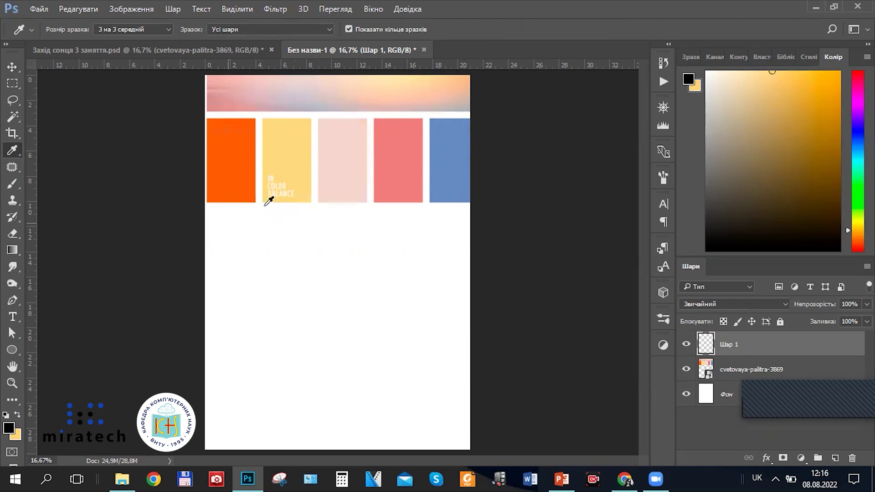
left_click(19, 418)
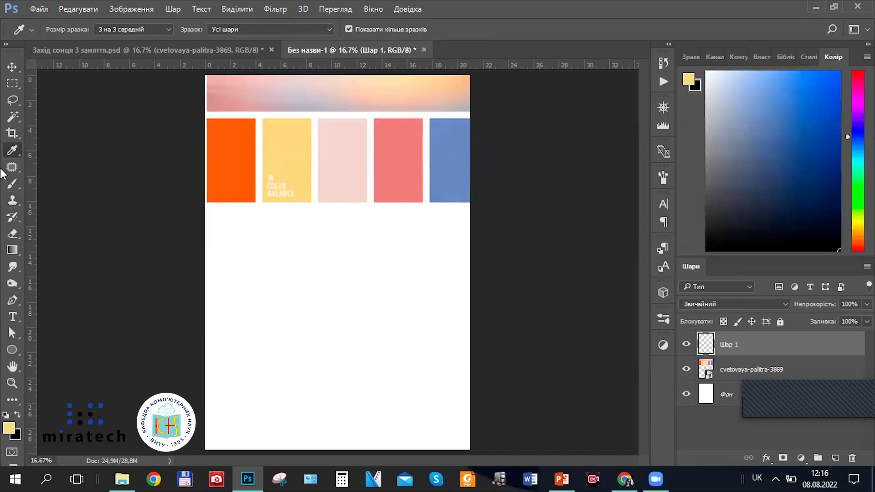
Choose the Brush tool and enlarge its tip to 400 px
left_click(12, 183)
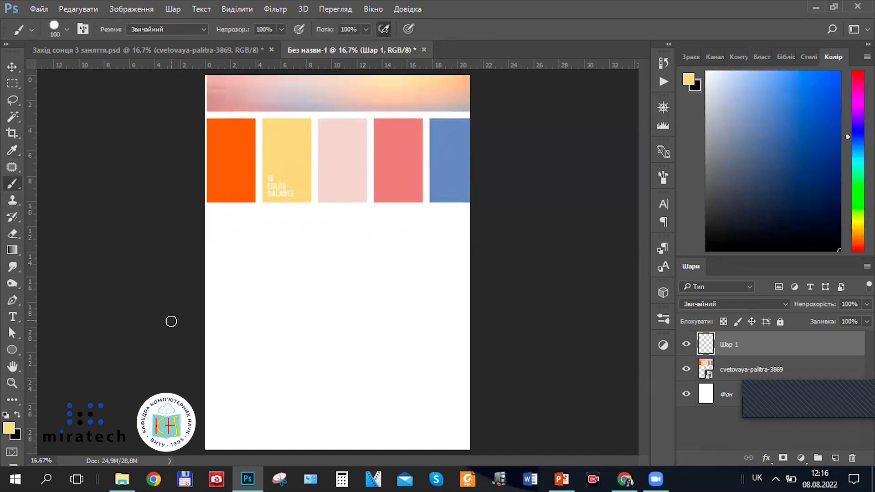
key("bracketright")
key("bracketright")
key("bracketright")
key("bracketright")
key("bracketright")
key("bracketright")
key("bracketright")
key("bracketright")
key("bracketright")
key("bracketright")
key("bracketright")
key("bracketright")
key("bracketright")
key("bracketright")
With the Lasso tool, select the lower third of the page, giving the selection a wavy upper edge that dips near the middle
left_click(11, 102)
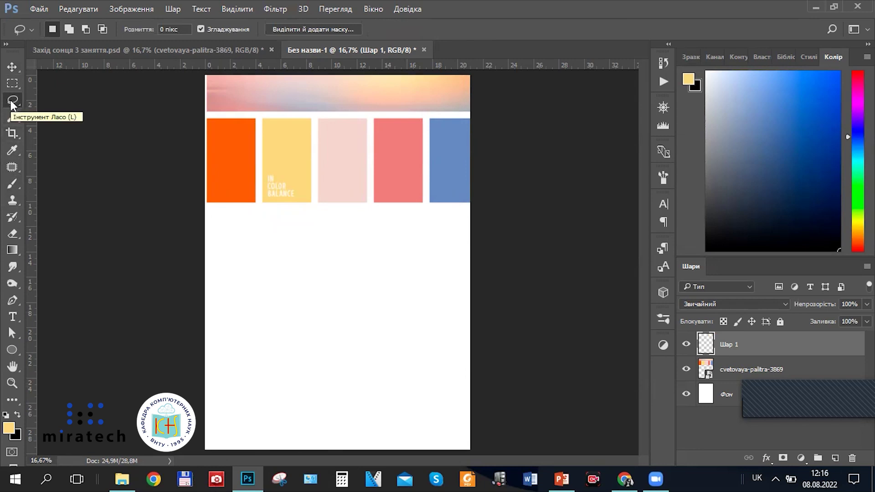
right_click(13, 104)
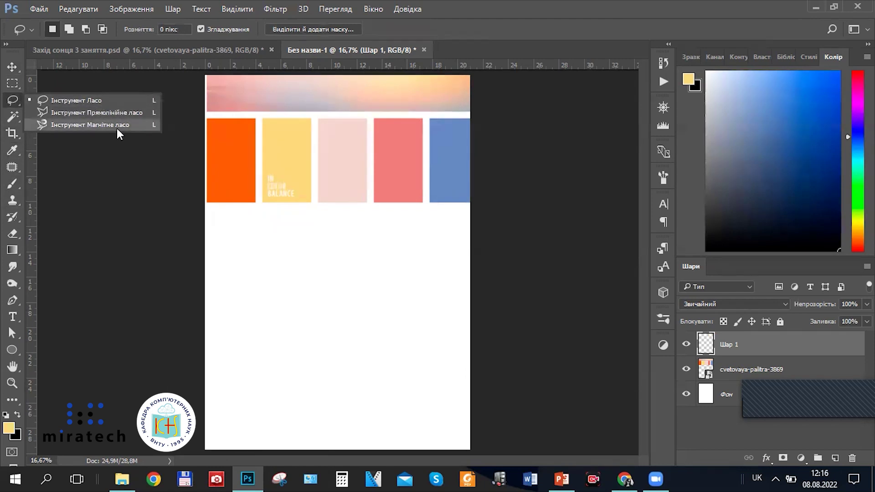
left_click(107, 100)
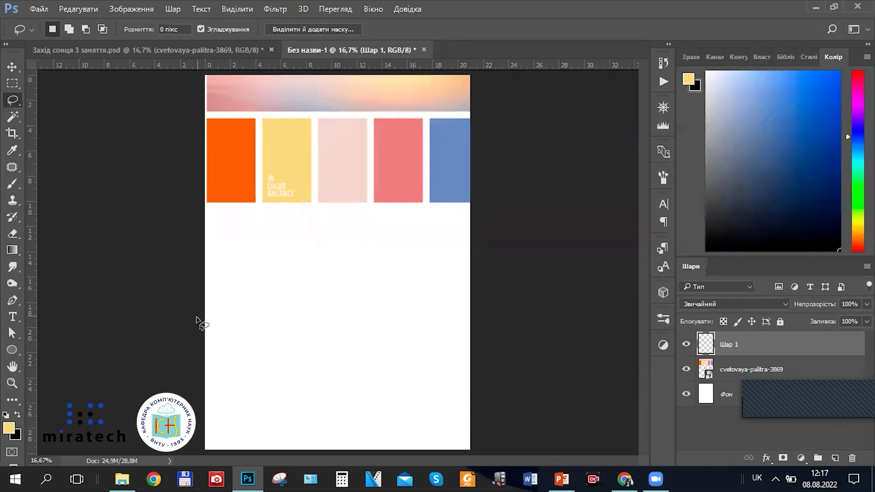
mouse_move(205, 340)
left_mouse_down()
mouse_move(223, 341)
mouse_move(312, 379)
mouse_move(497, 384)
left_mouse_up()
mouse_move(214, 345)
left_mouse_down()
mouse_move(275, 364)
mouse_move(375, 367)
mouse_move(454, 364)
mouse_move(476, 342)
mouse_move(478, 412)
mouse_move(489, 442)
mouse_move(199, 447)
mouse_move(204, 345)
left_mouse_up()
mouse_move(197, 316)
left_mouse_down()
mouse_move(258, 324)
mouse_move(292, 359)
mouse_move(327, 369)
mouse_move(471, 348)
mouse_move(478, 348)
mouse_move(479, 367)
left_mouse_up()
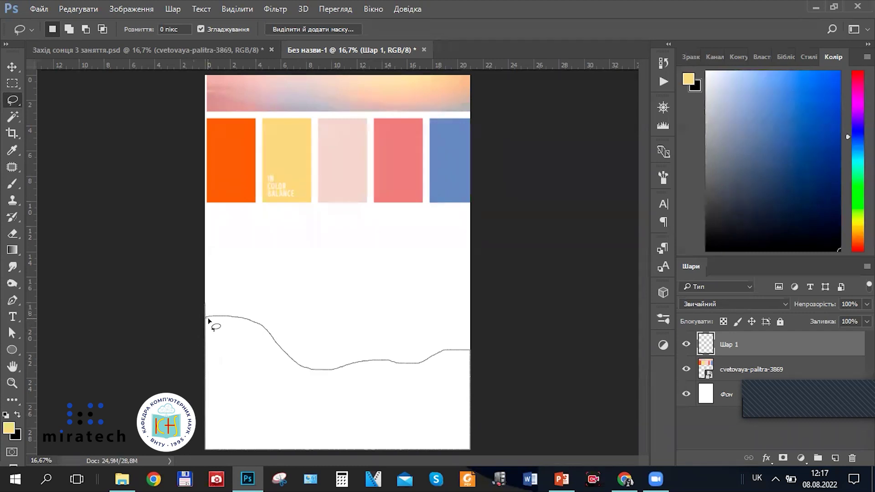
left_click_drag(208, 319, 208, 320)
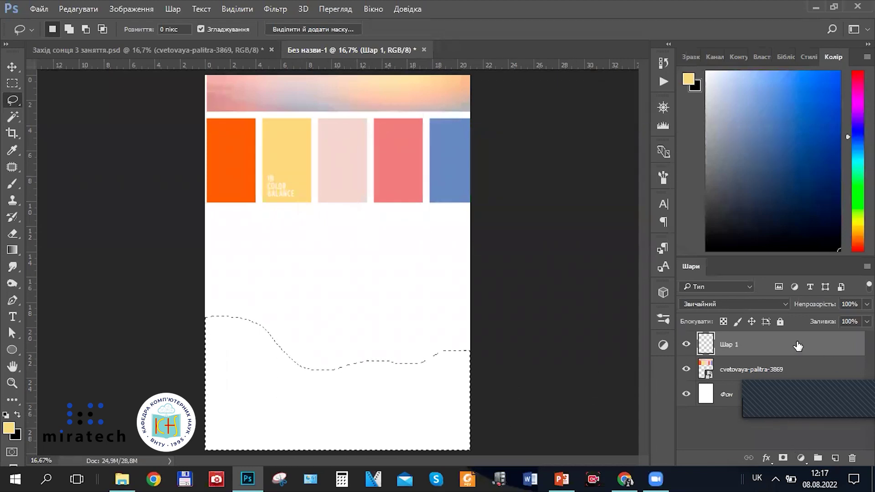
Fill the wavy selection with the palette's light yellow using the Paint Bucket, then deselect it
left_click(12, 251)
left_click(51, 263)
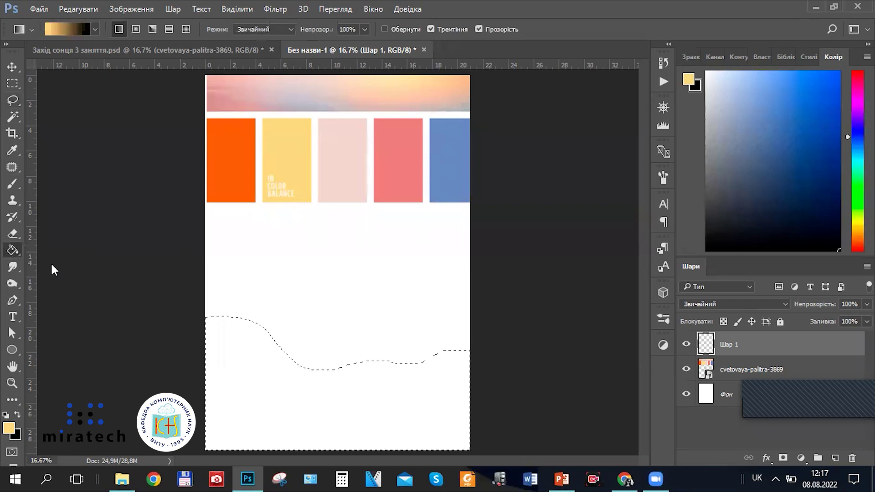
right_click(12, 252)
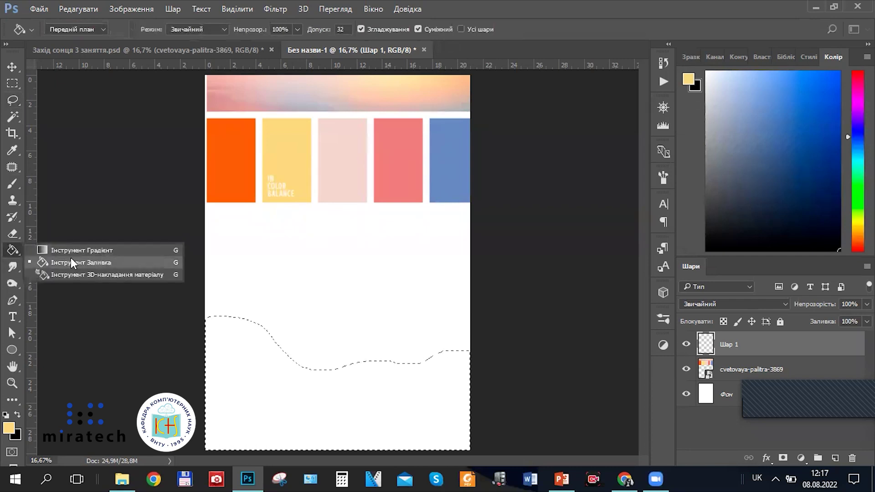
left_click(107, 261)
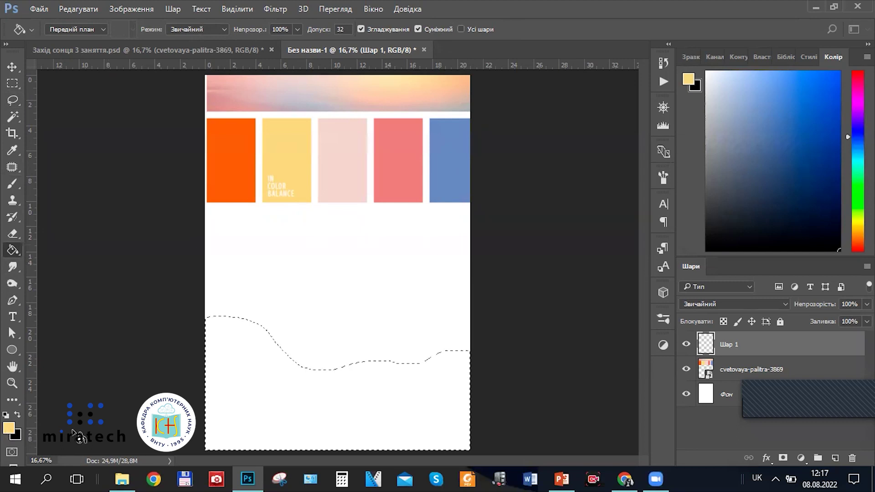
left_click(276, 404)
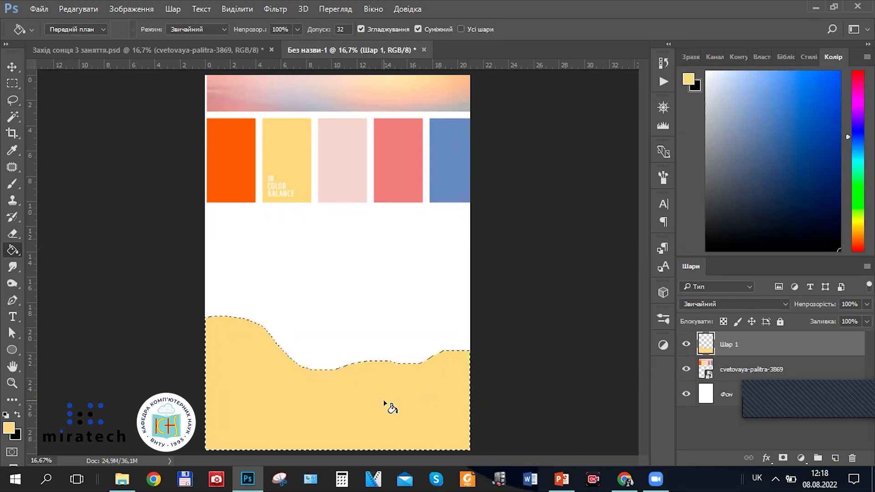
key("ctrl+d")
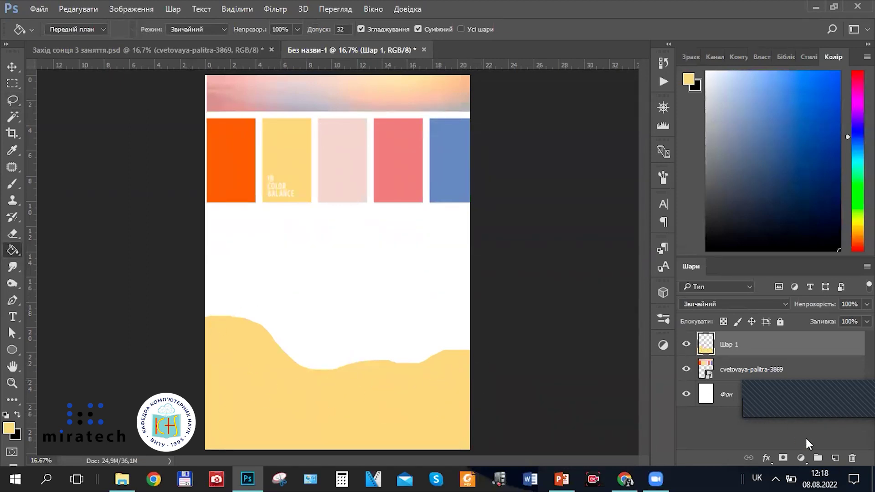
Add a new layer and lasso a second dune shape whose upper edge climbs in uneven steps toward the page's right side
left_click(837, 460)
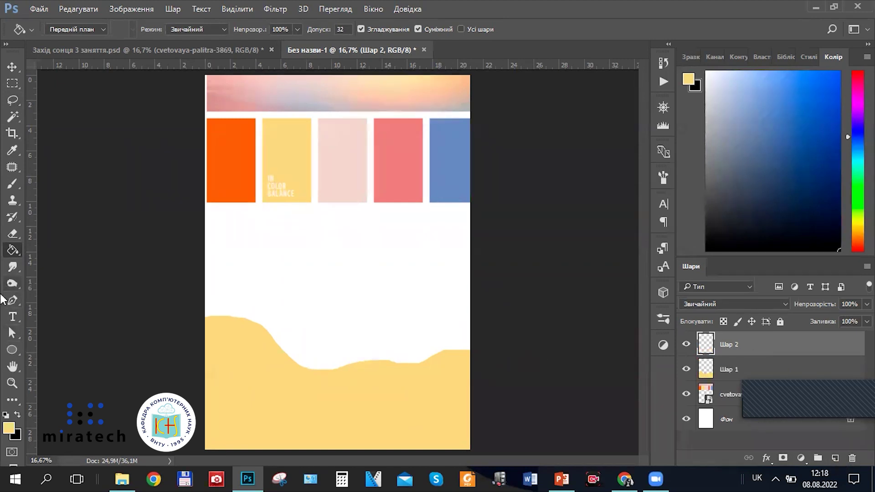
mouse_move(765, 353)
left_mouse_down()
mouse_move(755, 376)
mouse_move(758, 354)
left_mouse_up()
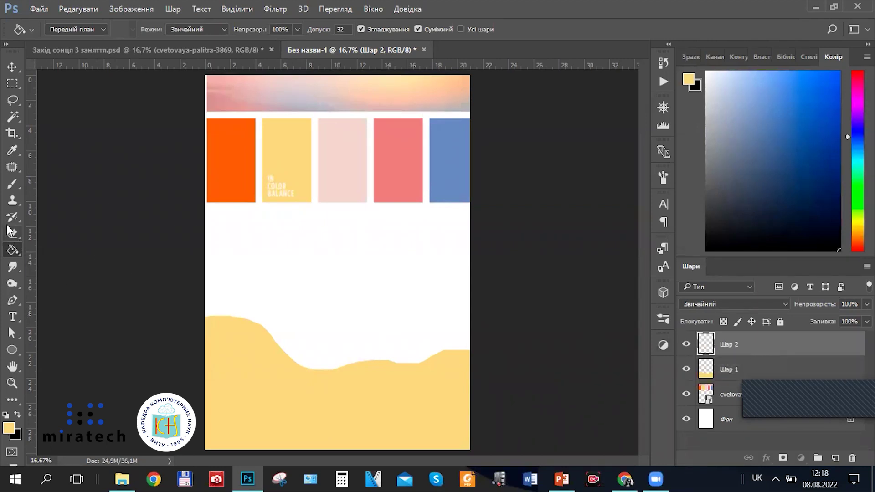
left_click(9, 106)
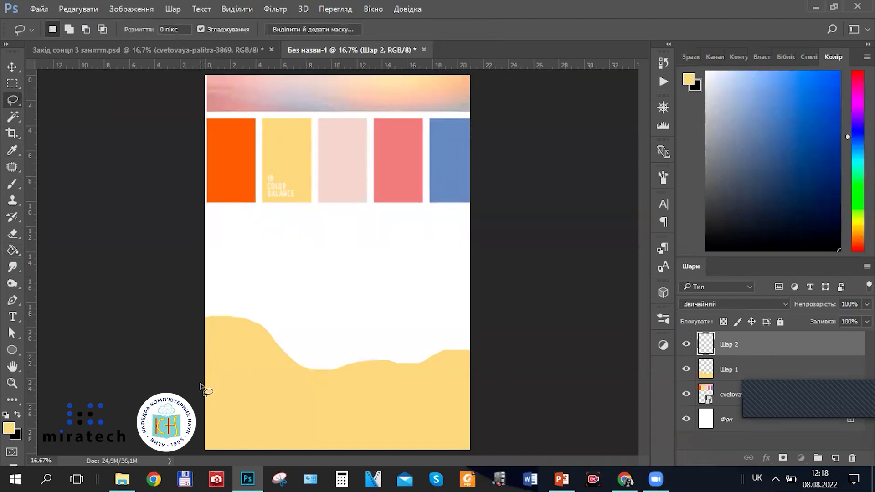
left_click_drag(199, 383, 217, 384)
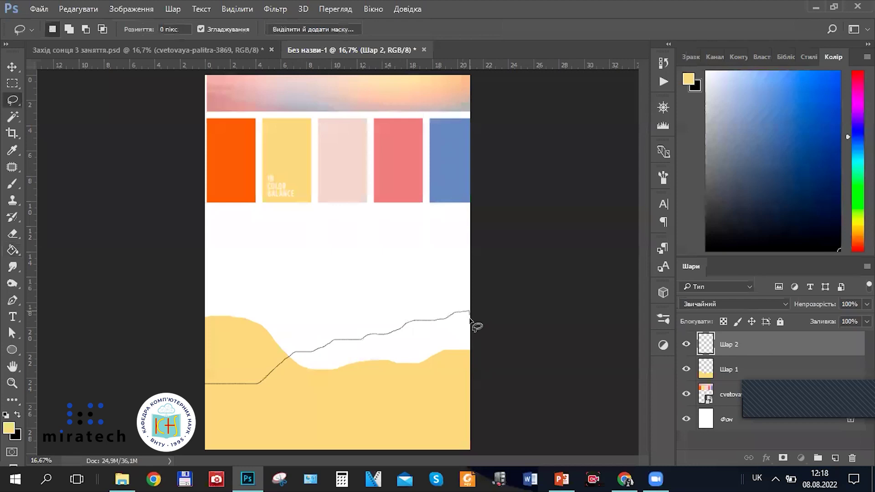
left_click_drag(470, 453, 288, 453)
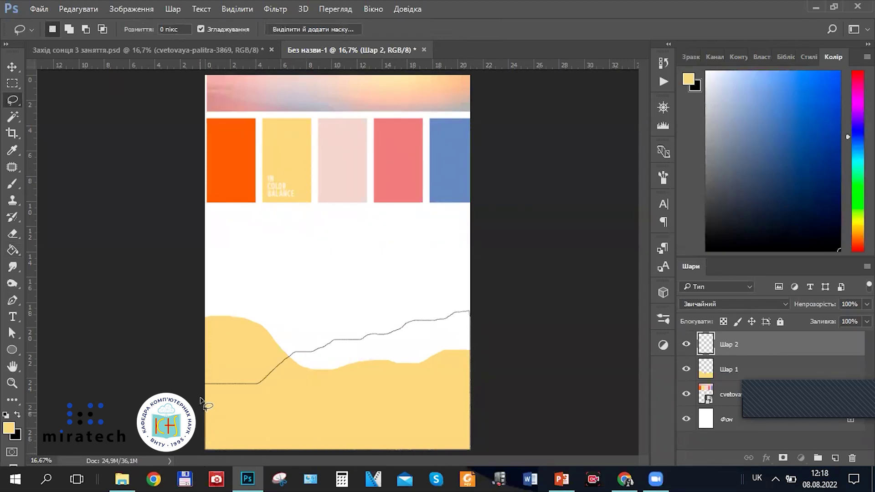
left_click_drag(204, 385, 204, 388)
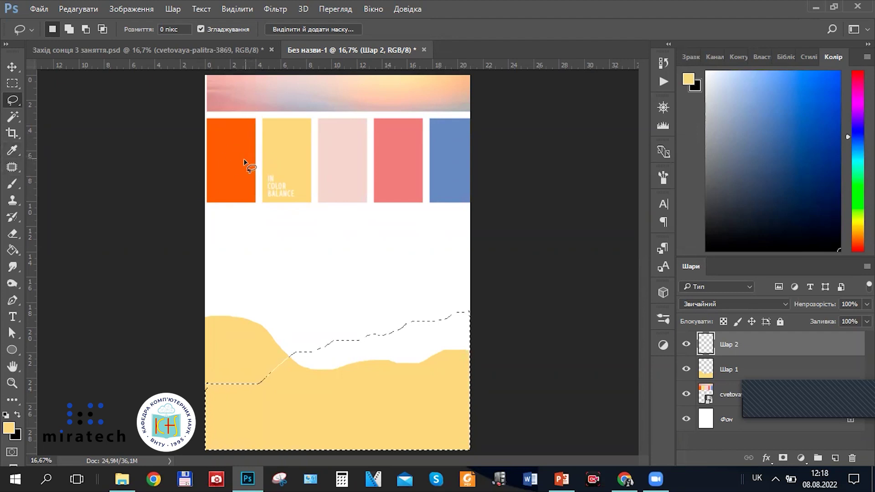
Resample the yellow swatch and set the foreground colour to a more saturated yellow, ffc646
left_click(18, 415)
left_click(17, 416)
left_click(13, 150)
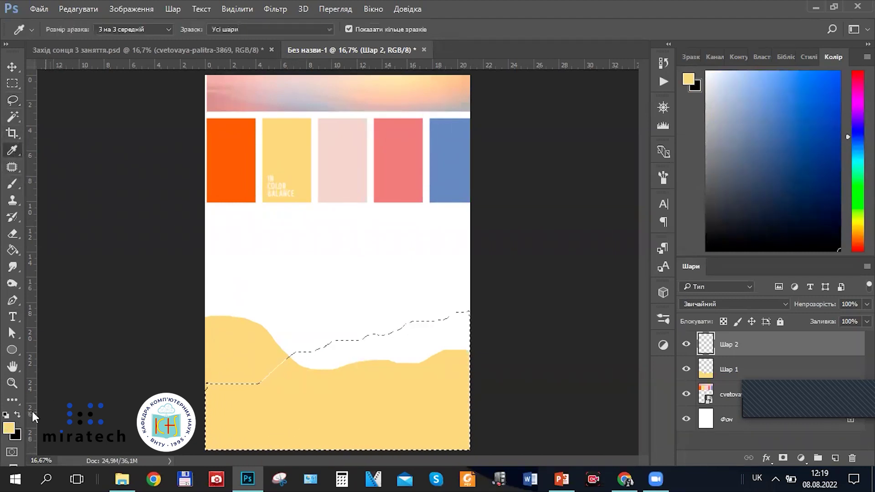
left_click(18, 415)
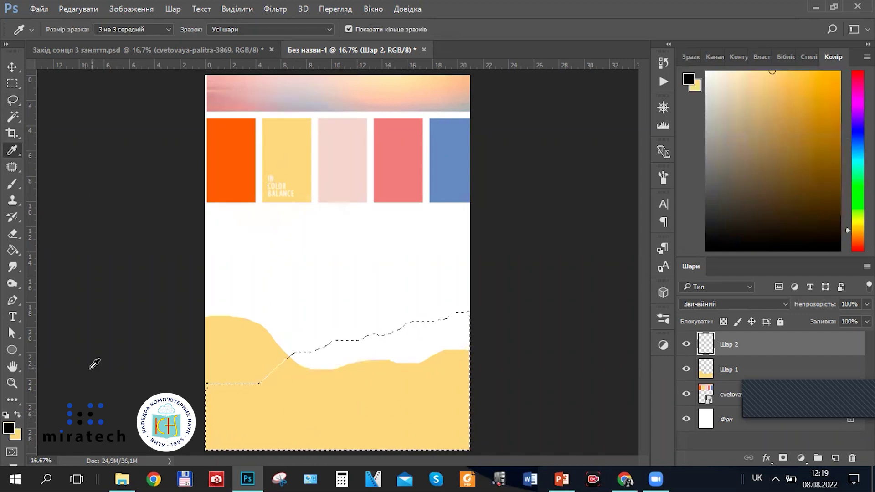
left_click(19, 413)
left_click(286, 150, "alt")
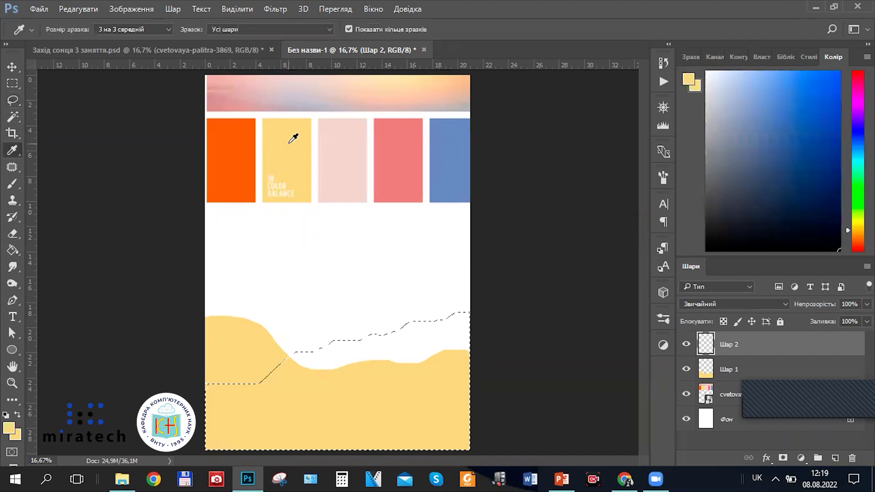
left_click(10, 427)
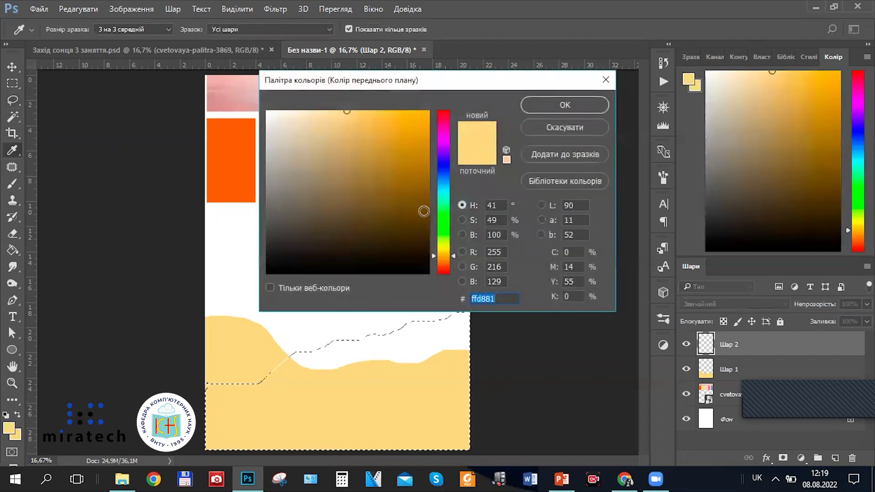
left_click_drag(350, 111, 383, 110)
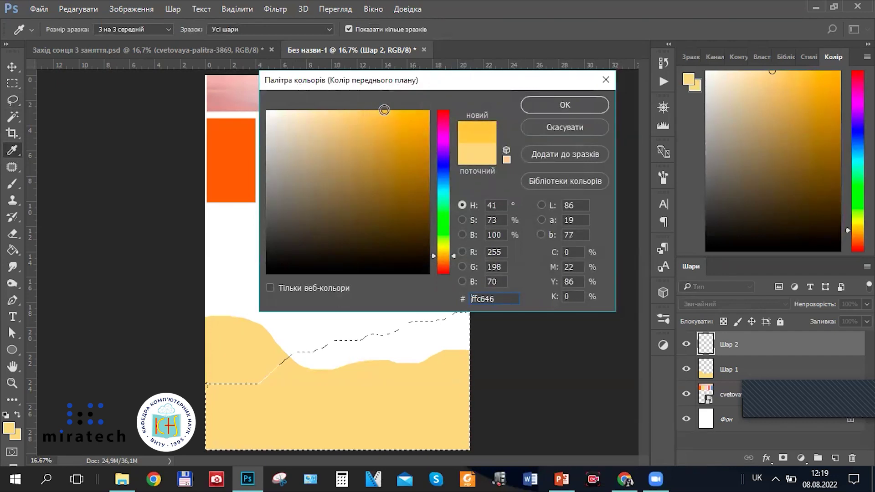
left_click(561, 104)
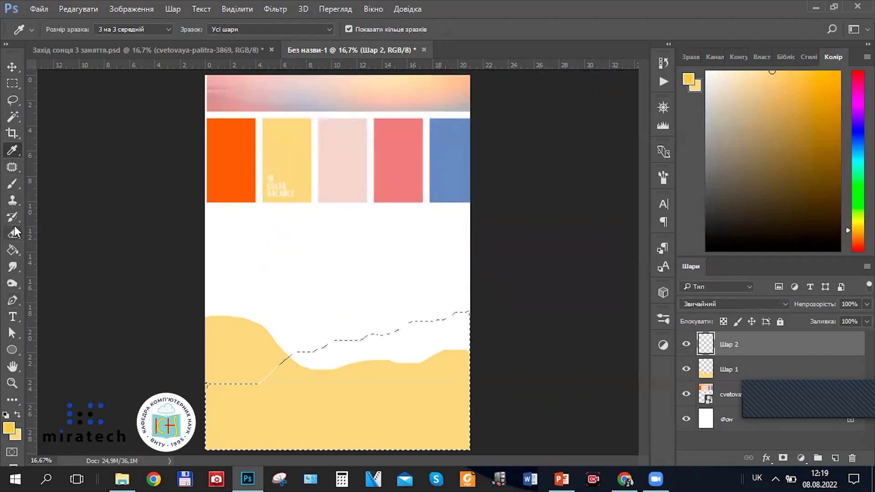
Fill the second dune selection with the saturated yellow, deselect it, and move layer Шар 2 below Шар 1
left_click(13, 250)
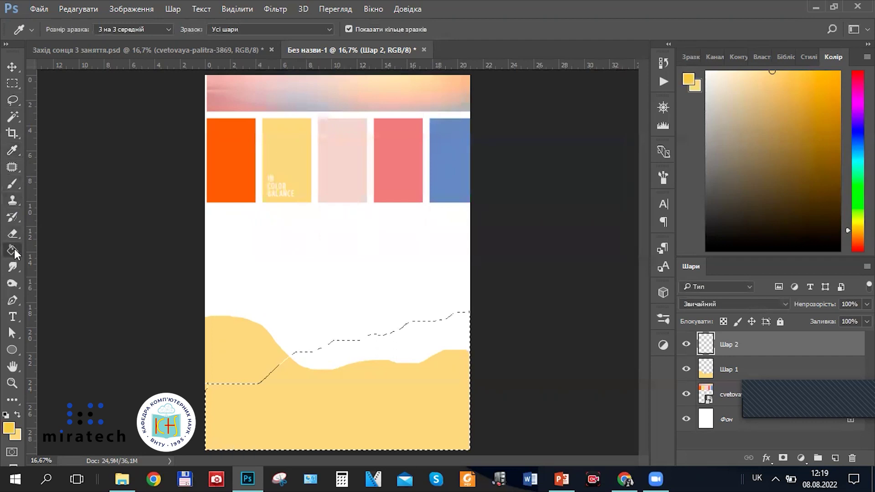
left_click(368, 353)
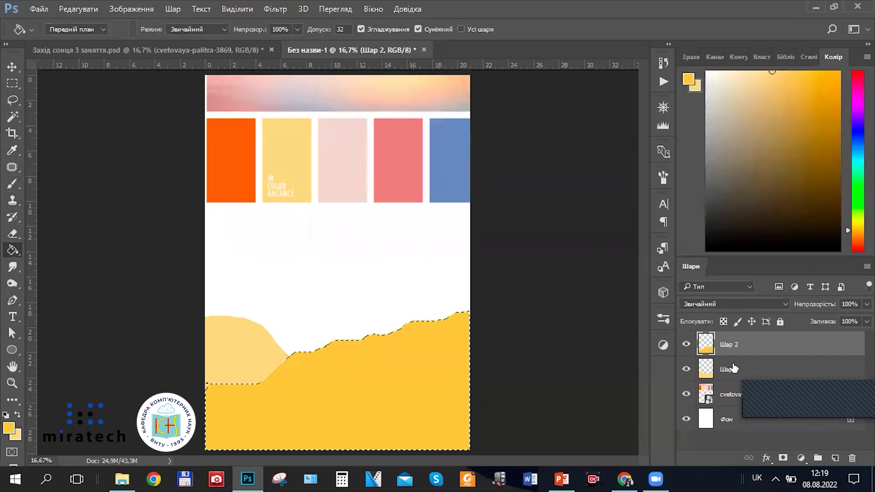
key("ctrl+d")
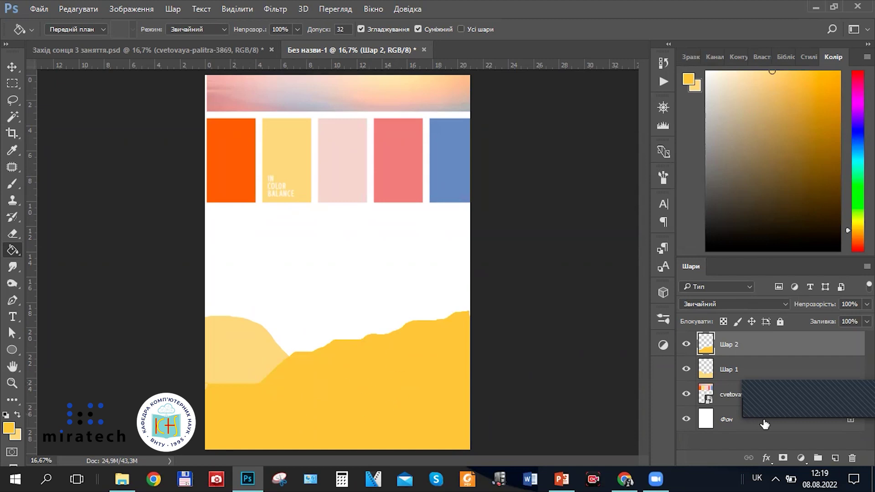
left_click_drag(753, 352, 747, 381)
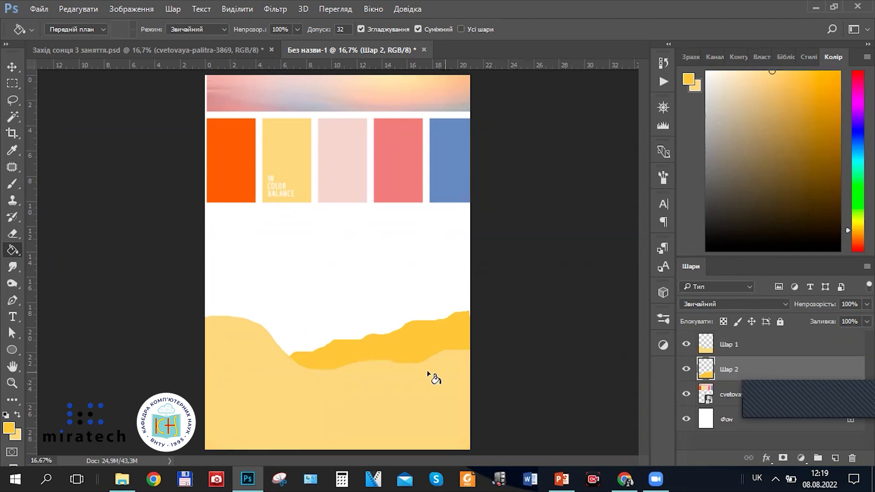
Add a new layer directly above Шар 2 and choose the Brush tool for it
key("ctrl+plus")
key("ctrl+plus")
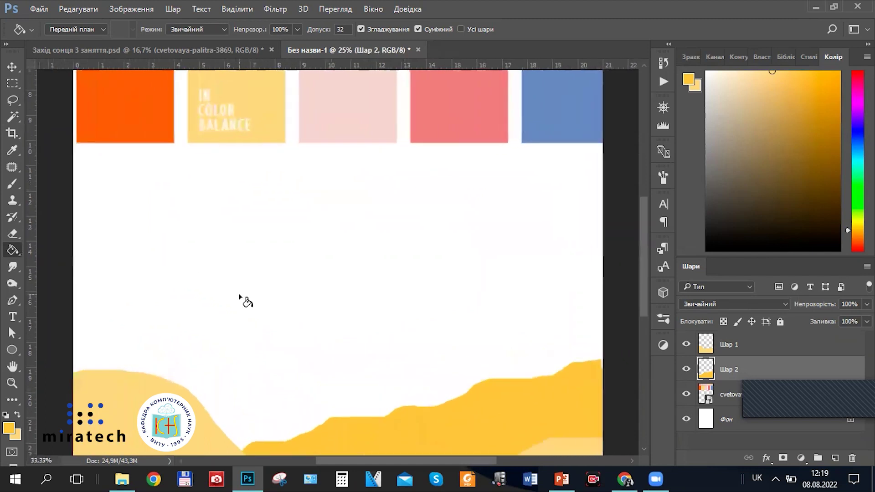
scroll(391, 244, "down", 2)
scroll(114, 309, "down", 2)
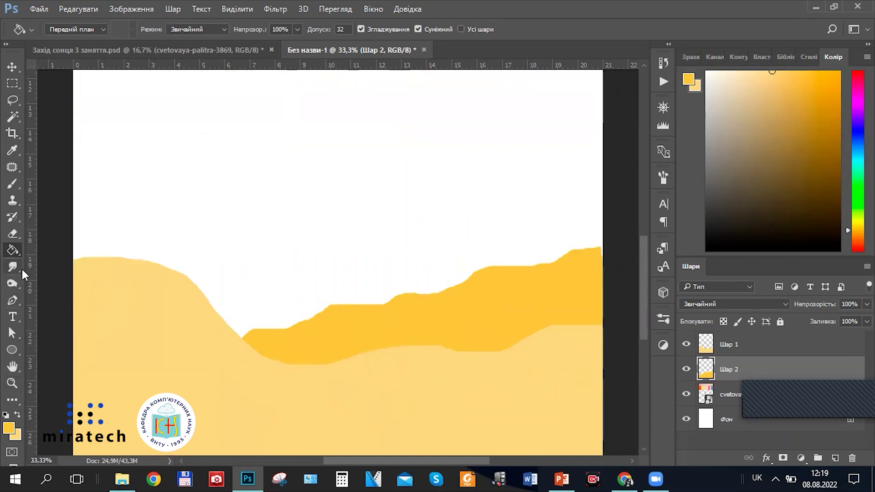
left_click(834, 458)
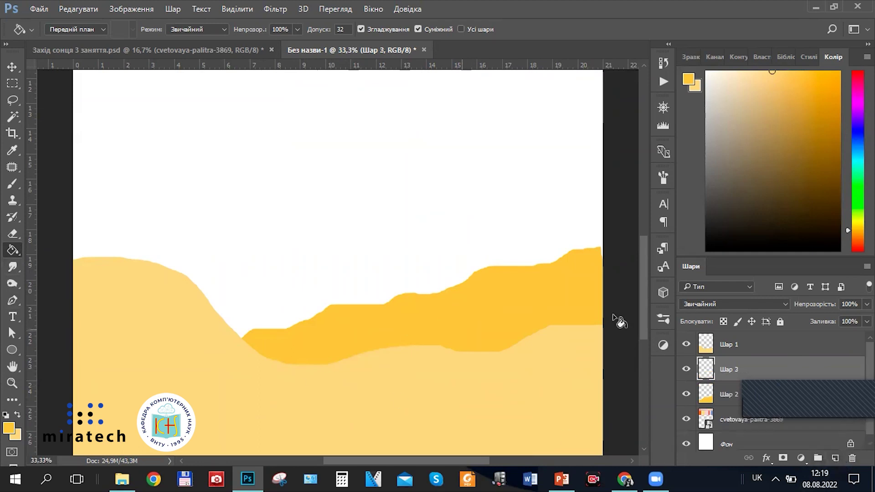
left_click(13, 181)
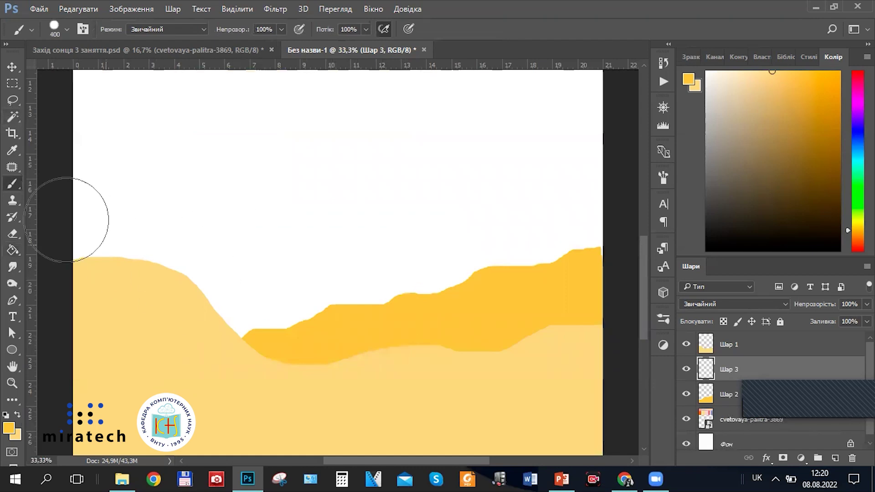
Shrink and enlarge the brush tip in turn, bringing it down to roughly 90 px
key("bracketleft")
key("bracketleft")
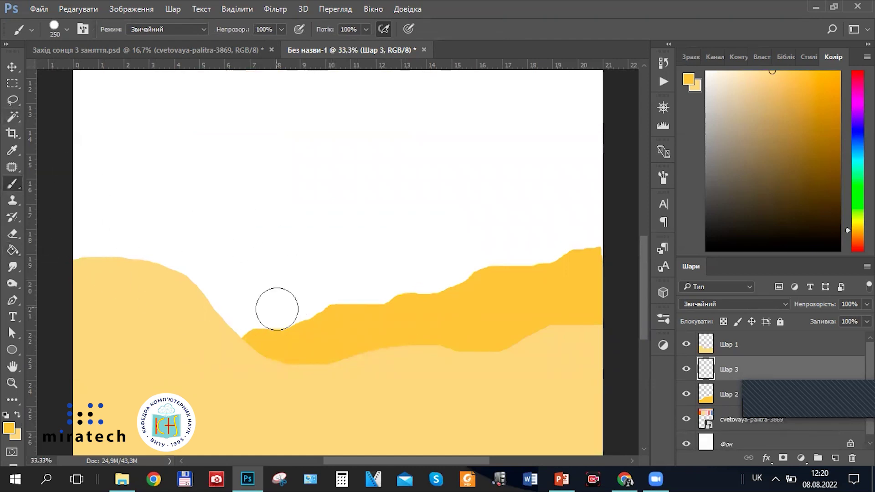
key("bracketleft")
key("bracketleft")
key("bracketleft")
key("bracketleft")
key("bracketleft")
key("bracketleft")
key("bracketleft")
key("bracketleft")
key("bracketleft")
key("bracketleft")
key("bracketleft")
key("bracketleft")
key("bracketleft")
key("bracketright")
key("bracketright")
key("bracketright")
key("bracketright")
key("bracketright")
key("bracketright")
key("bracketright")
key("bracketright")
key("bracketright")
key("bracketright")
key("bracketright")
key("bracketright")
key("bracketright")
key("bracketright")
key("bracketleft")
key("bracketleft")
key("bracketleft")
key("bracketleft")
key("bracketleft")
key("bracketleft")
key("bracketleft")
key("bracketleft")
key("bracketleft")
key("bracketleft")
key("bracketleft")
key("bracketleft")
key("bracketleft")
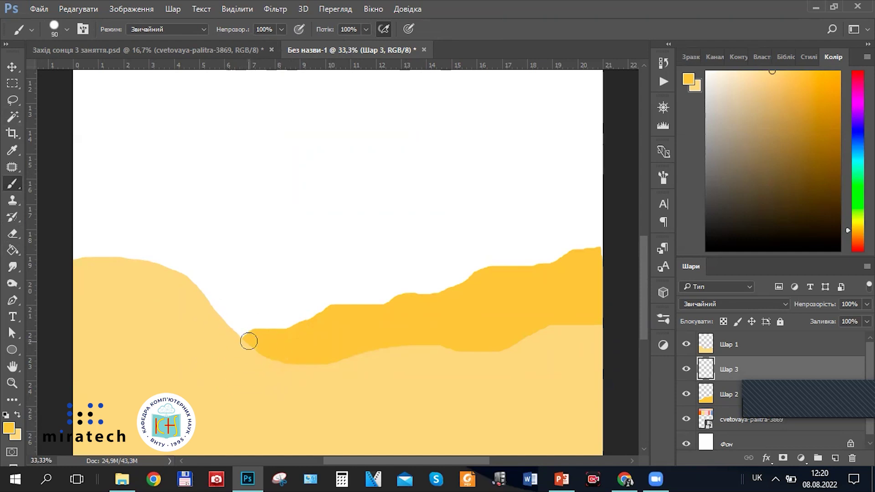
key("bracketright")
key("bracketright")
Switch to File Explorer, go to the Курс для дітей folder and open the keyboard layout picture download.png
left_click(814, 8)
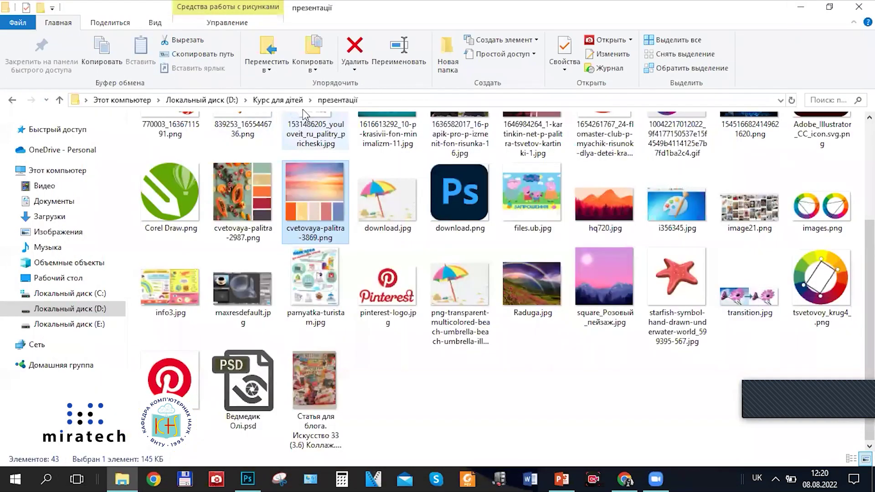
left_click(277, 100)
left_click(616, 175)
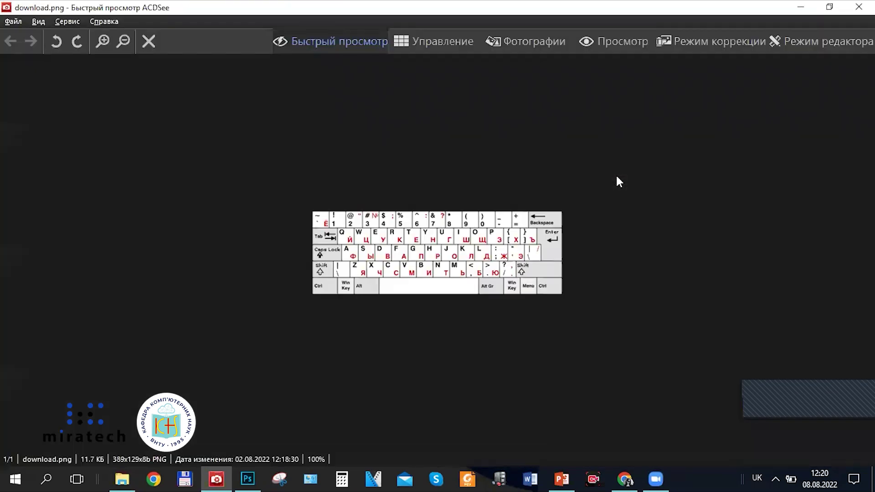
Enlarge the keyboard layout picture to 200% to examine the square bracket keys, and switch back to Photoshop
scroll(576, 244, "up", 2)
key("Right")
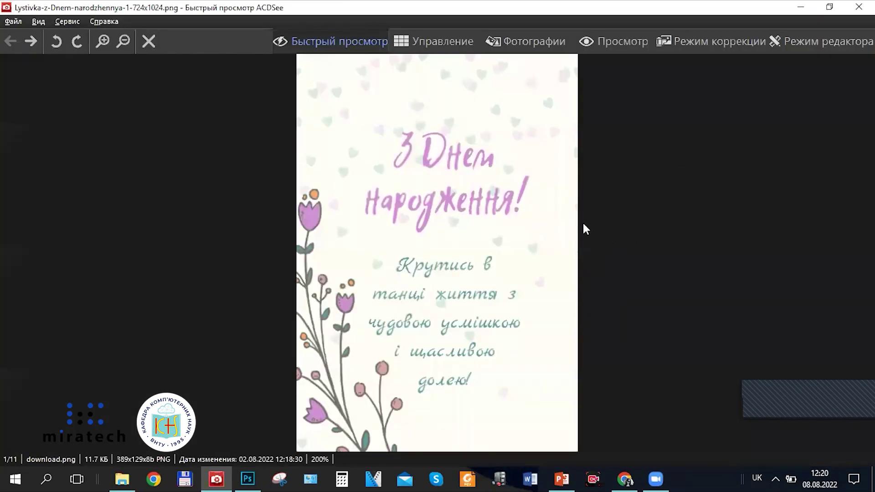
key("Left")
scroll(565, 236, "up", 2)
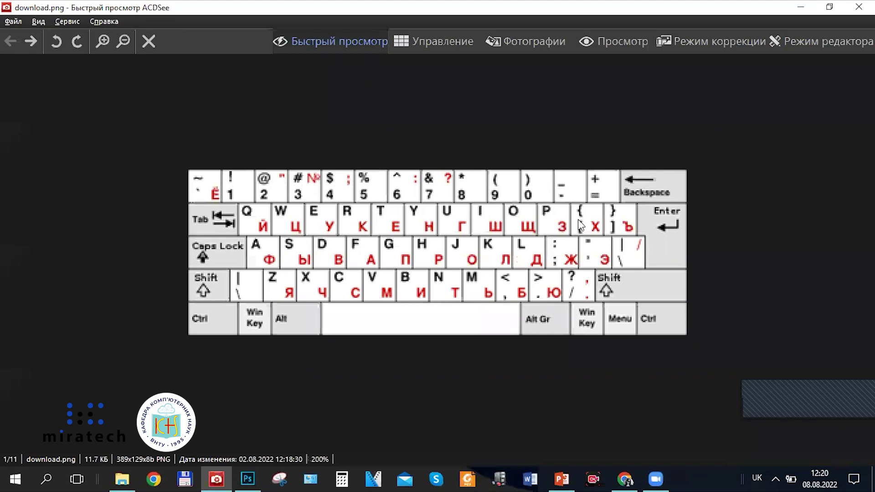
left_click(801, 7)
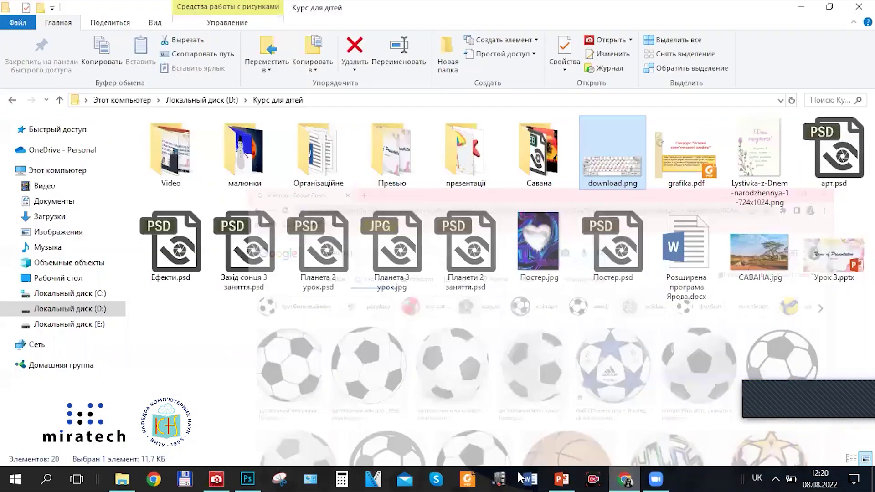
left_click(248, 478)
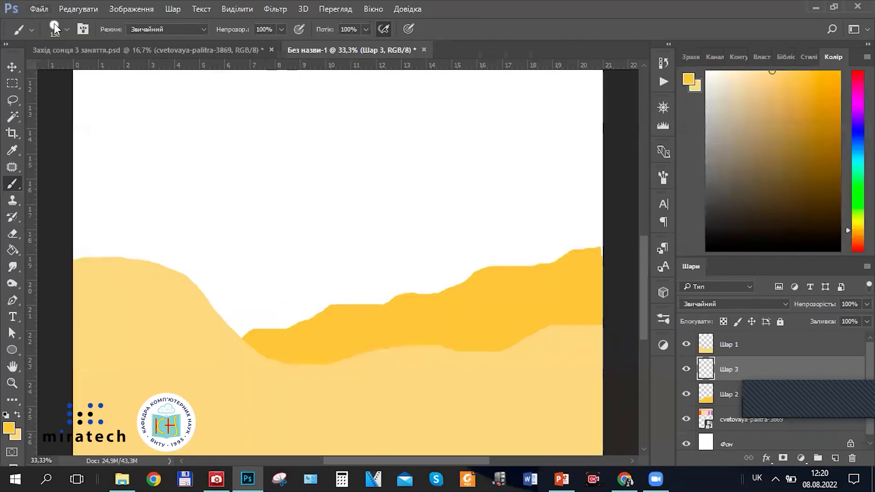
Look through the brush presets and enlarge the hard round brush tip to 600 px
left_click(66, 35)
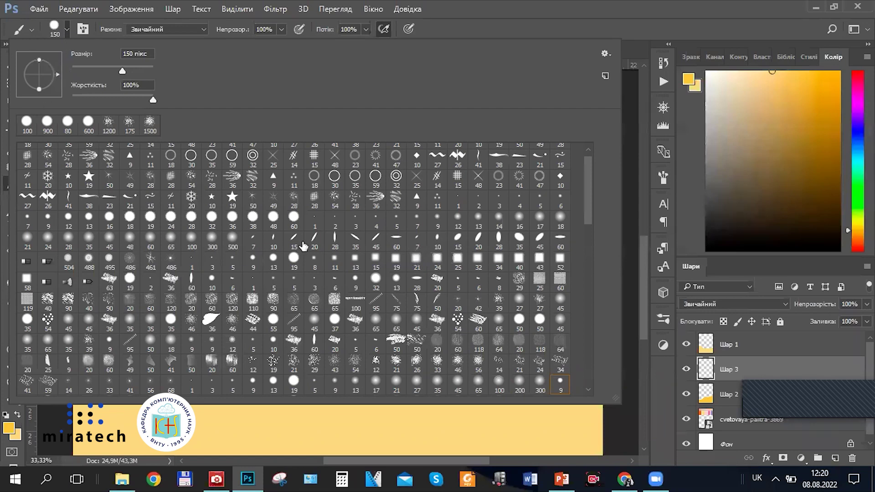
scroll(272, 228, "up", 1)
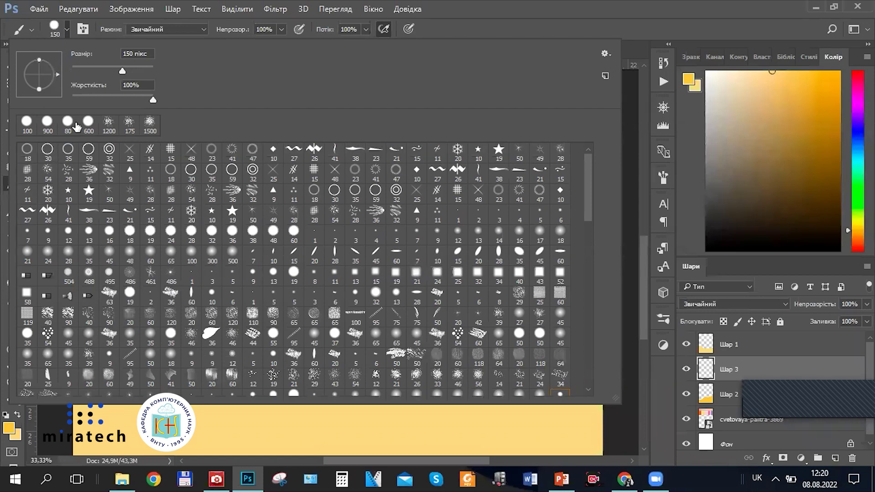
double_click(129, 121)
key("bracketright")
key("bracketright")
key("bracketright")
key("bracketright")
key("bracketright")
key("bracketright")
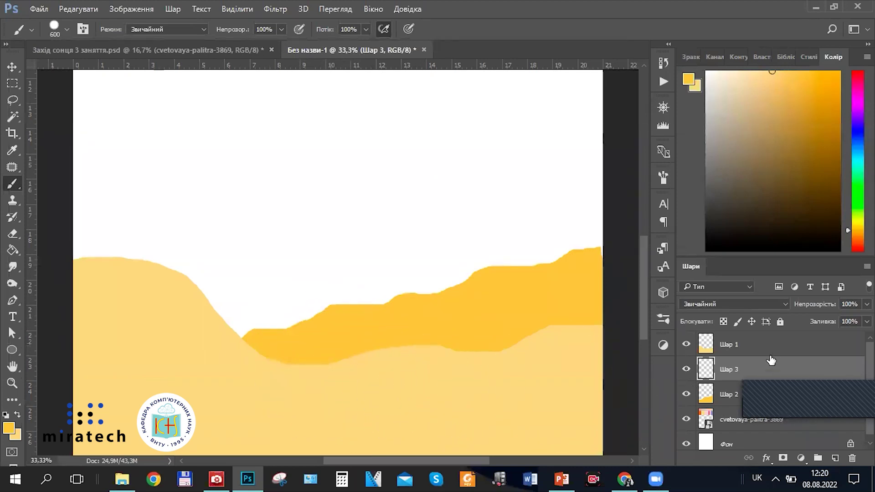
Toggle the visibility of Шар 1, try a saturated yellow brush dab on that layer, and undo it
left_click(702, 353)
left_click(686, 344)
left_click(686, 345)
left_click(687, 345)
left_click(686, 344)
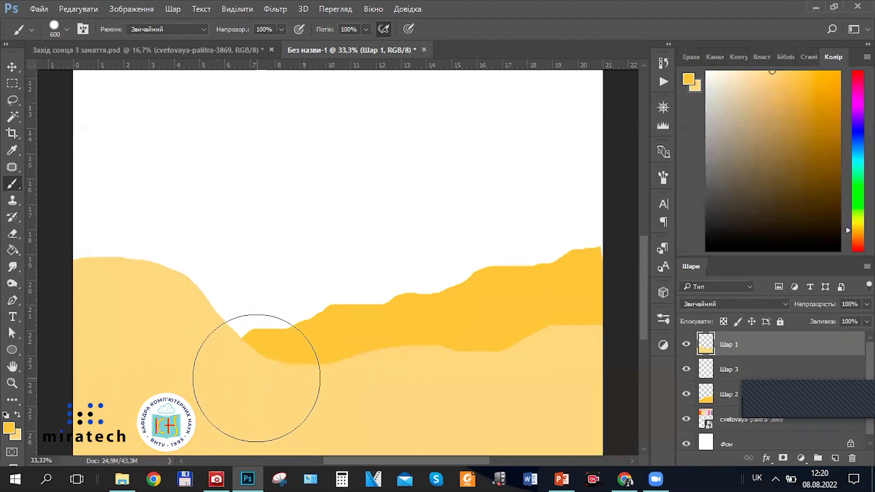
left_click(266, 390)
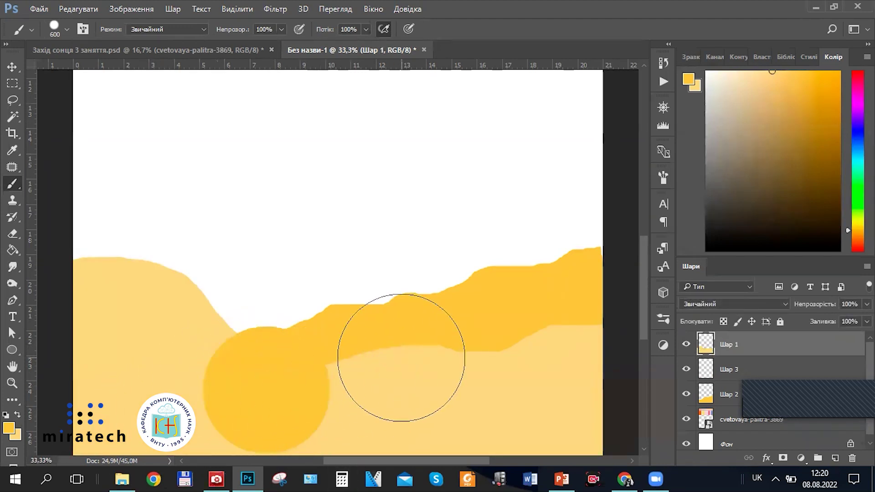
key("ctrl+z")
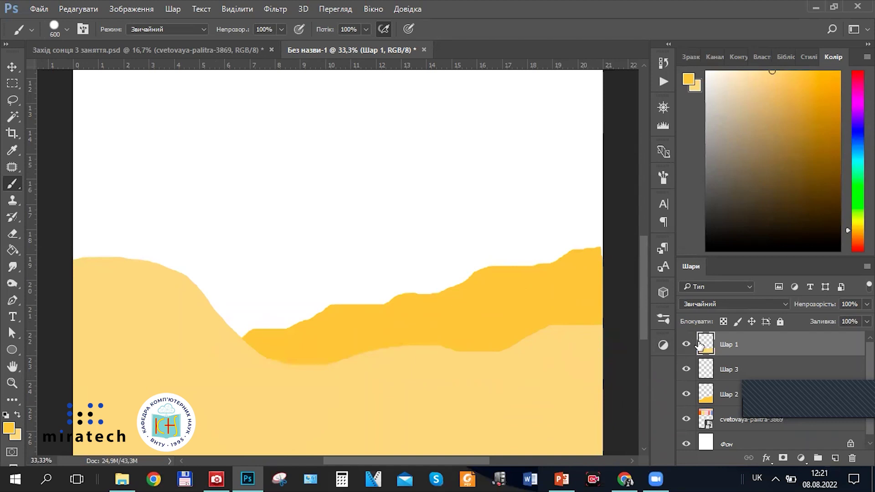
Paint on layer Шар 3 in saturated yellow to round off the upper edge of the second dune along its whole length
left_click(711, 377)
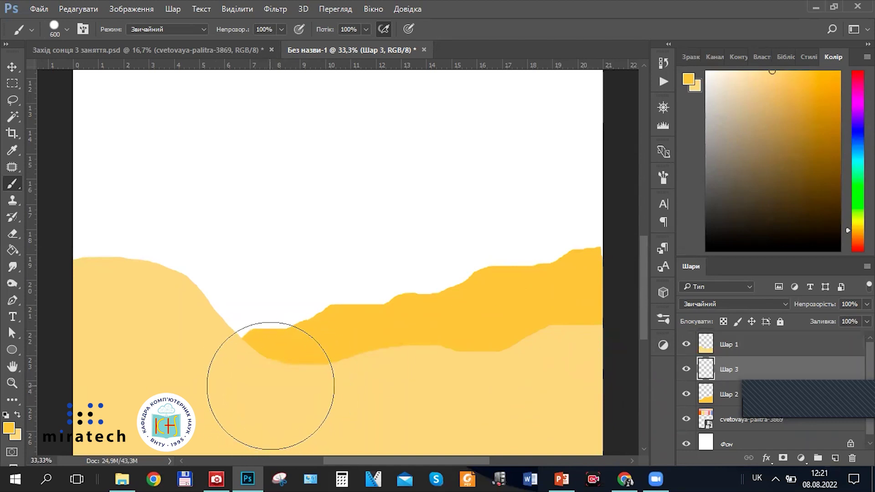
left_click(273, 387)
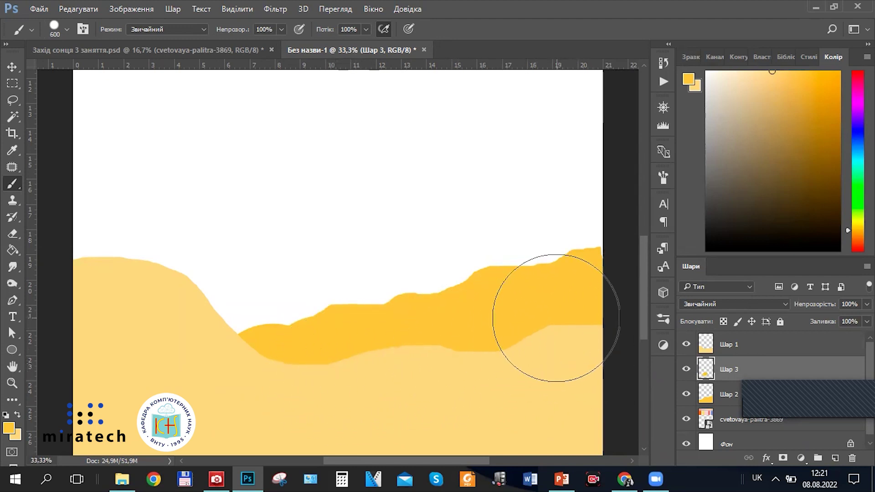
left_click(593, 322)
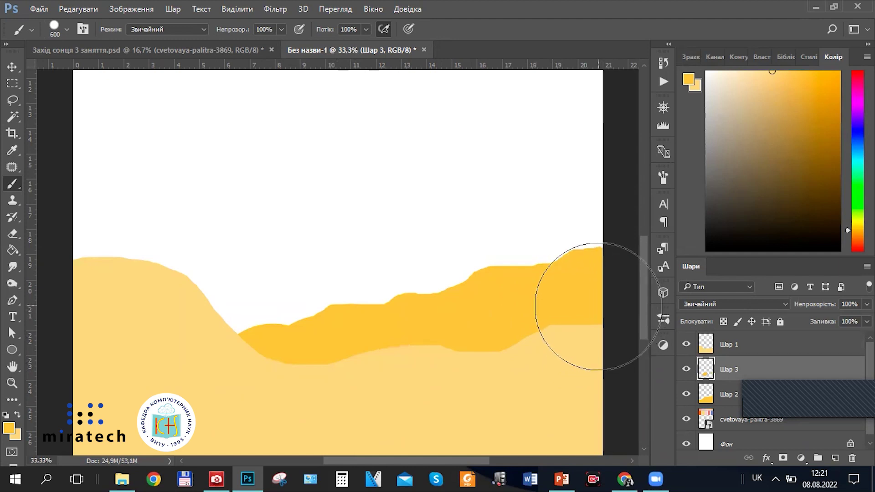
left_click(596, 306)
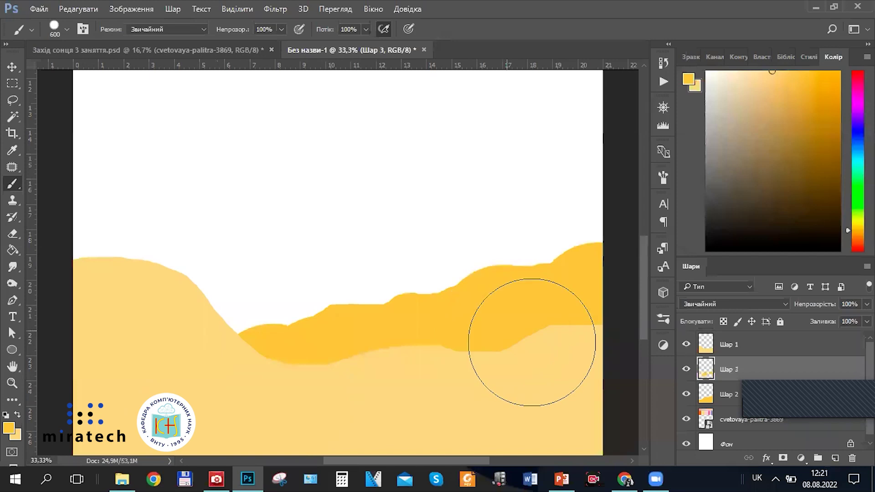
left_click(338, 367)
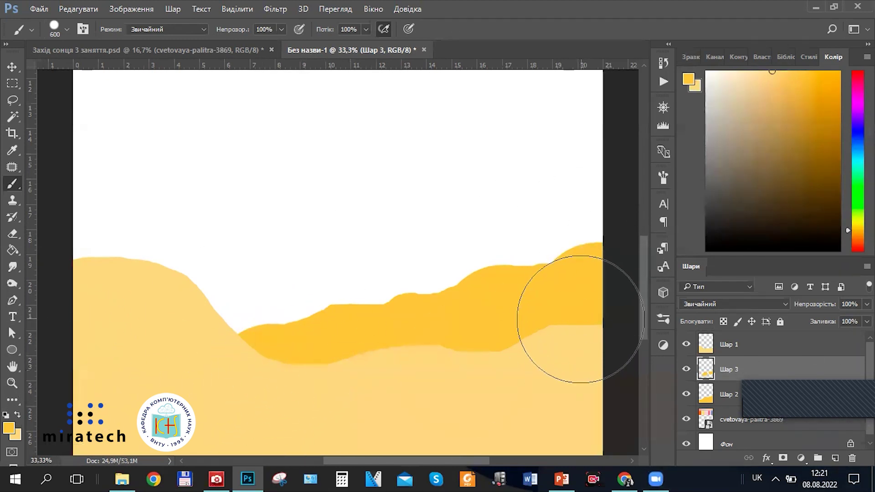
Check the order of layers Шар 1, Шар 3 and Шар 2, and compare the picture with Захід сонця 3 заняття.psd
key("ctrl+minus")
key("ctrl+minus")
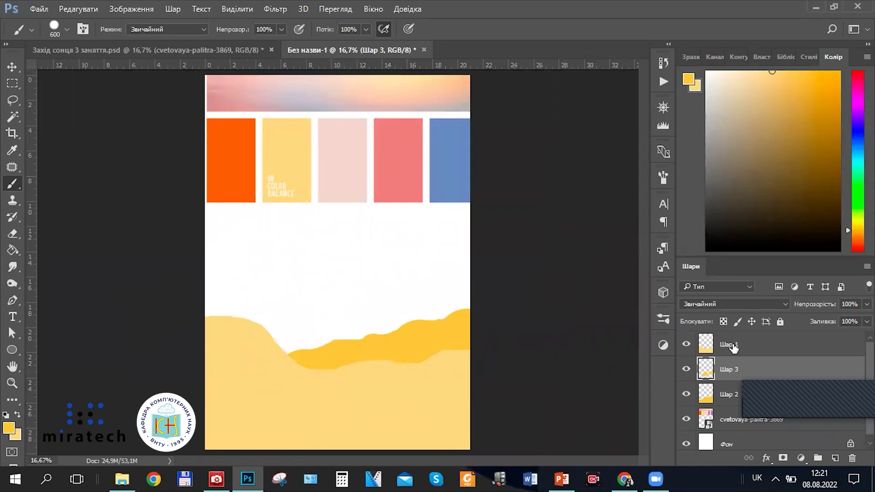
left_click(719, 346)
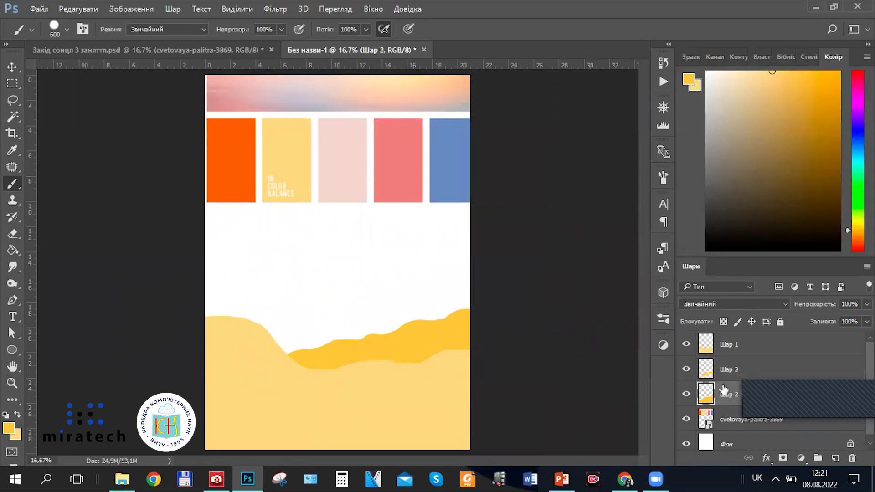
left_click(714, 368)
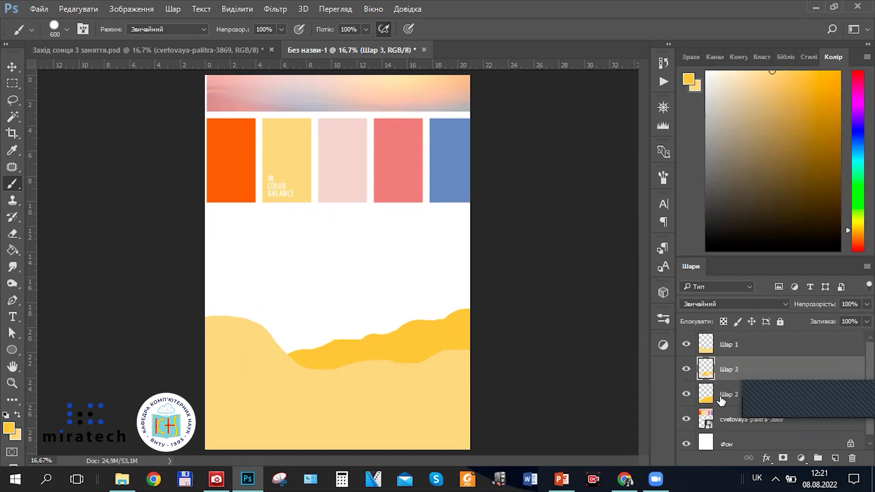
left_click(145, 51)
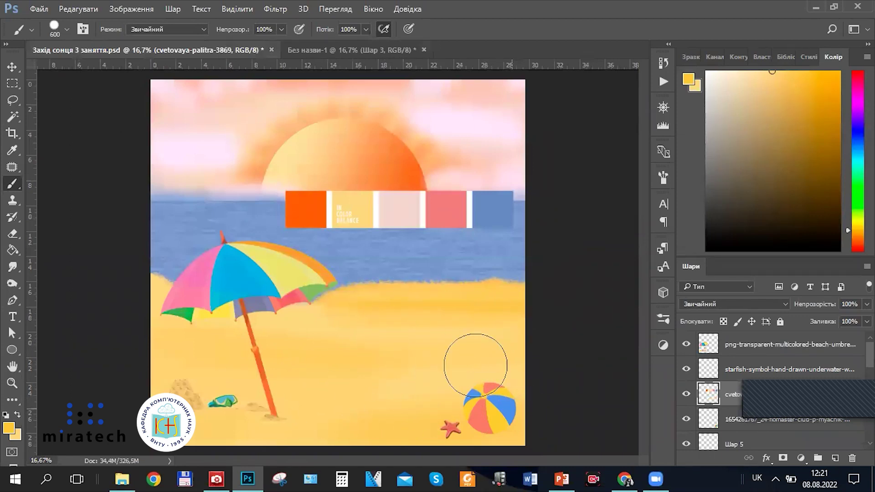
left_click(366, 48)
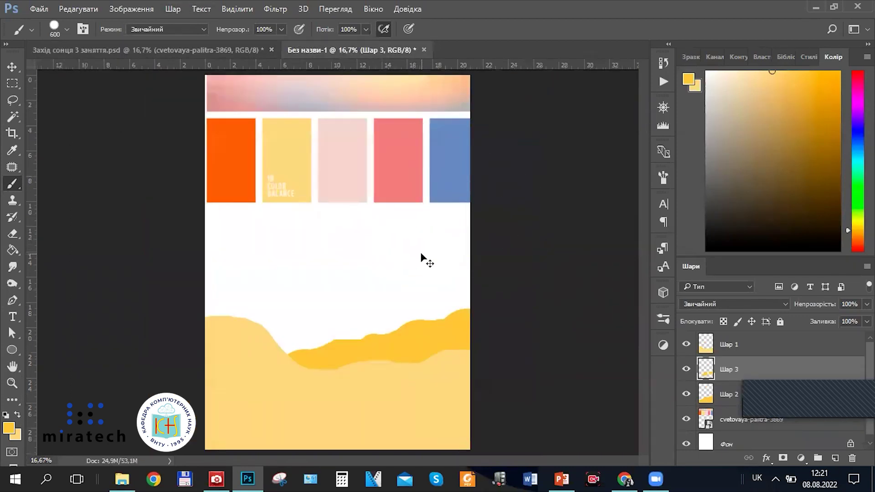
Shrink the hard round brush tip to 150 px
key("ctrl+plus")
key("ctrl+plus")
scroll(250, 316, "down", 5)
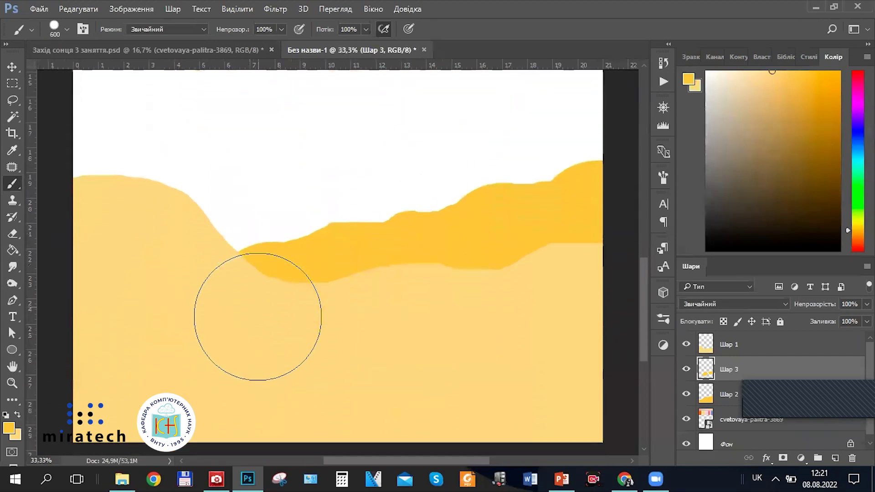
key("bracketleft")
key("bracketleft")
key("bracketleft")
key("bracketleft")
key("bracketleft")
key("bracketleft")
key("bracketleft")
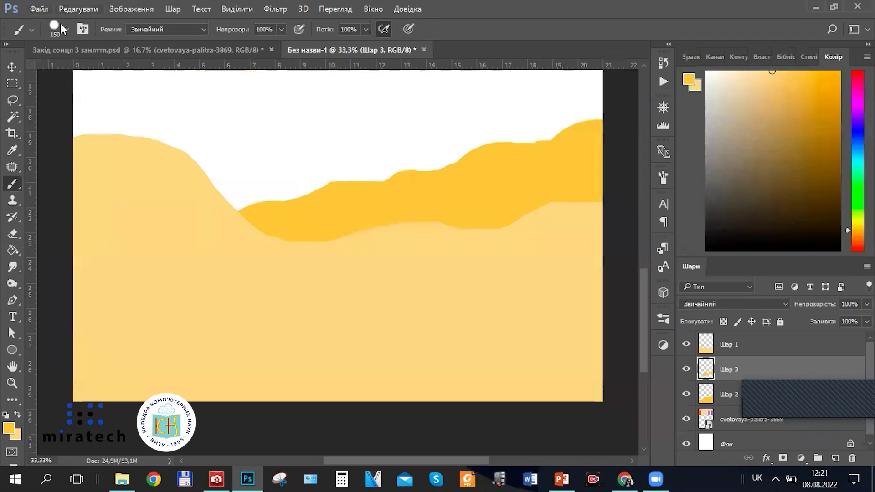
Choose the recent 1200 px spatter brush and shrink its tip to 125 px
left_click(63, 25)
scroll(458, 238, "down", 3)
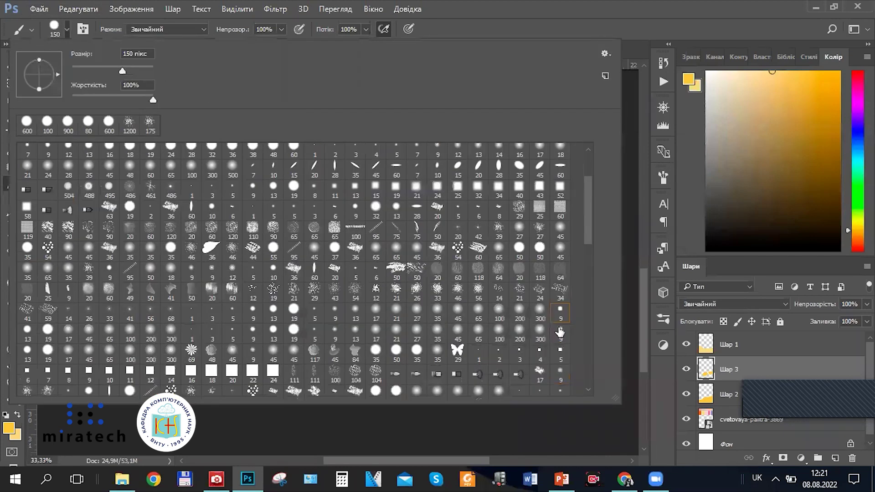
mouse_move(589, 217)
left_mouse_down()
mouse_move(592, 361)
mouse_move(595, 137)
left_mouse_up()
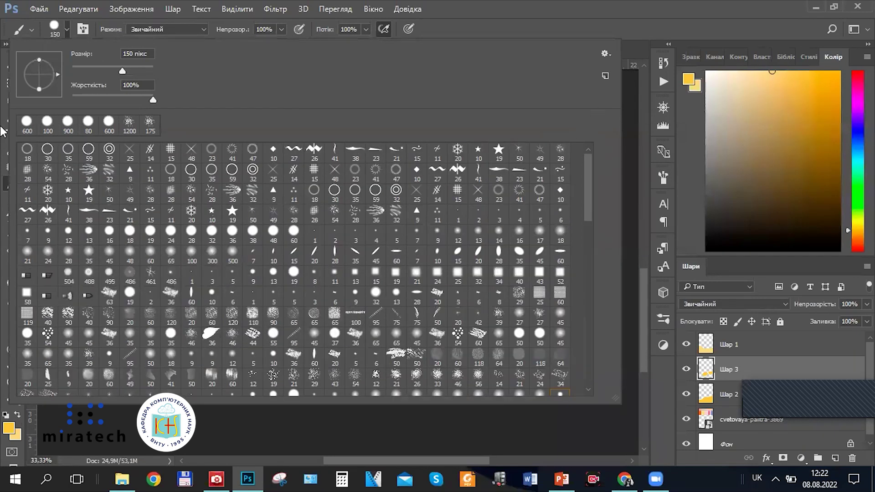
left_click(129, 124)
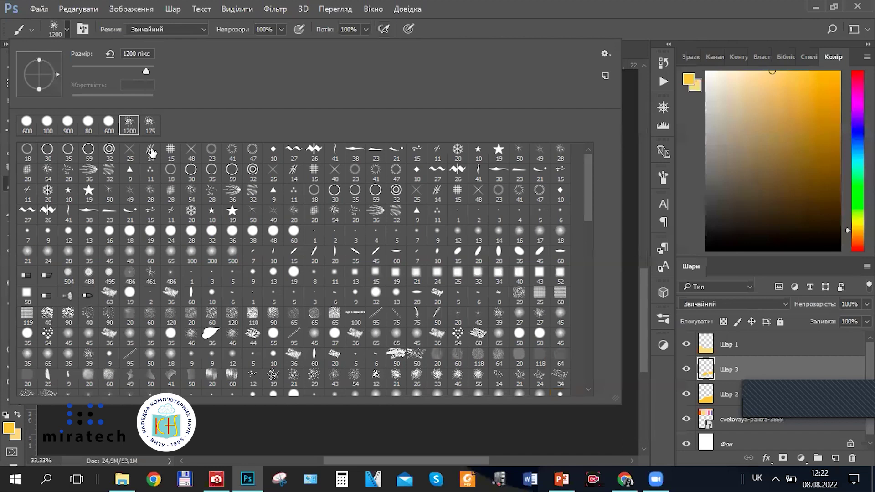
scroll(159, 209, "down", 1)
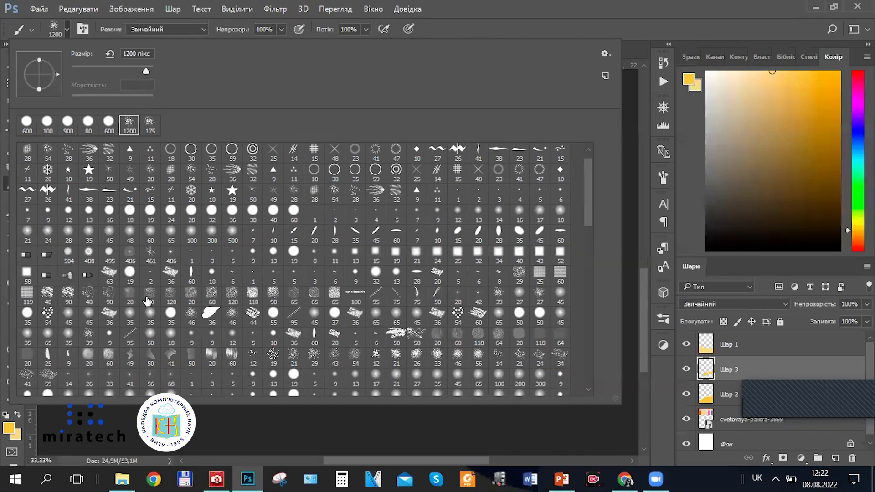
scroll(280, 300, "down", 3)
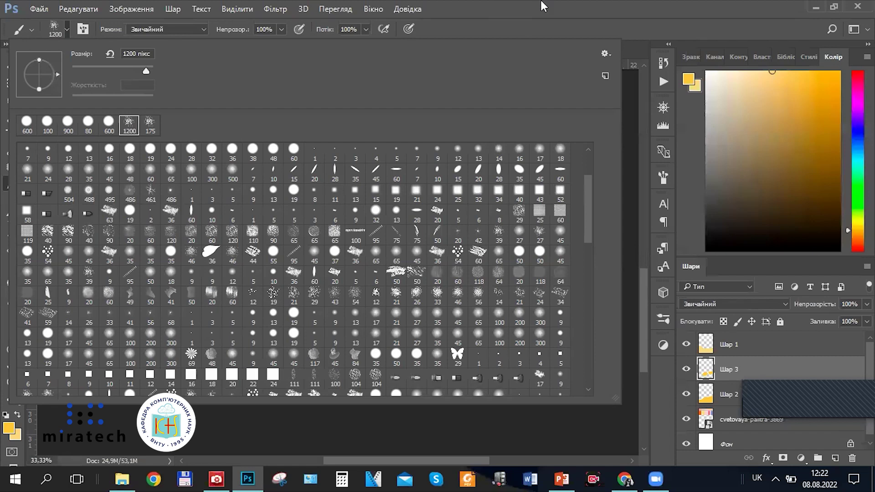
left_click(525, 30)
key("bracketleft")
key("bracketleft")
key("bracketleft")
key("bracketleft")
key("bracketleft")
key("bracketleft")
key("bracketleft")
key("bracketleft")
key("bracketleft")
key("bracketleft")
key("bracketleft")
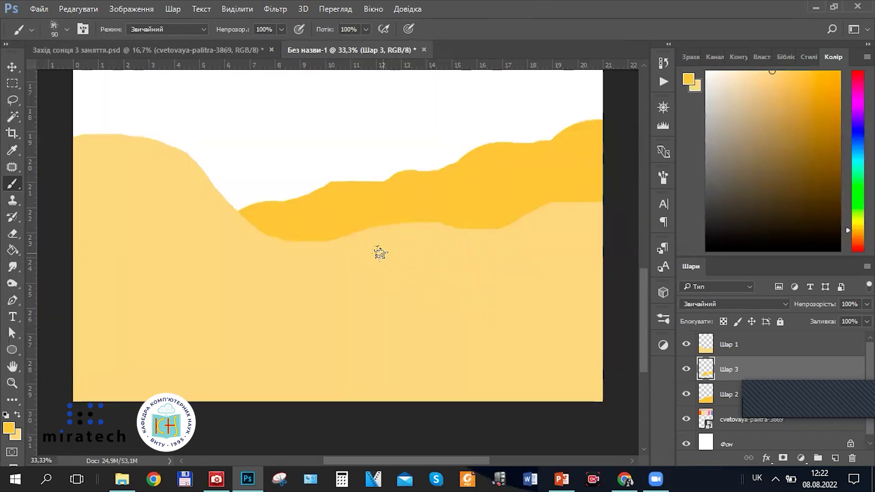
key("bracketright")
Add a new layer and move it above Шар 1
left_click(834, 458)
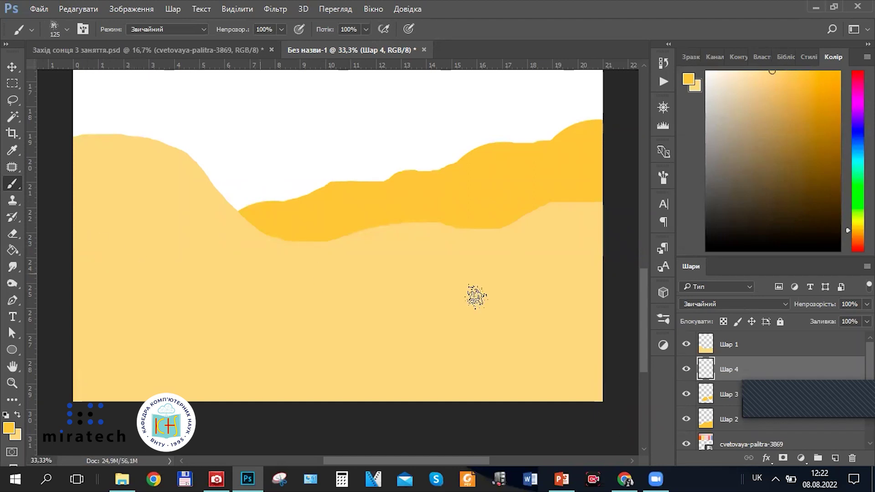
left_click_drag(733, 354, 737, 343)
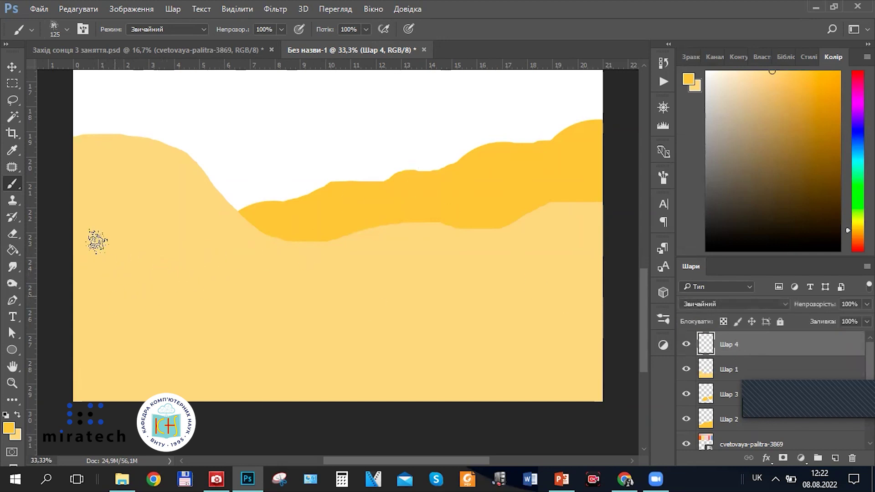
Enlarge the spatter brush tip to 700 px and try a yellow dab on the light front dune
key("bracketright")
key("bracketright")
key("bracketright")
key("bracketright")
key("bracketright")
key("bracketright")
key("bracketright")
key("bracketright")
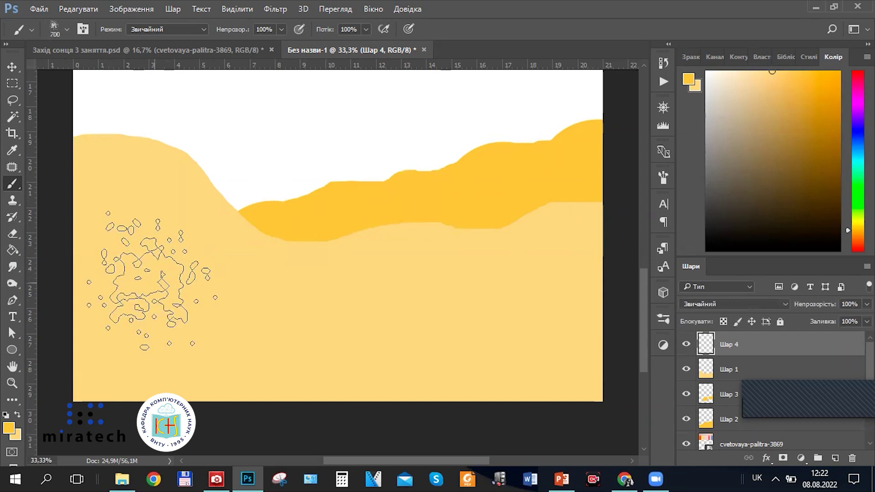
left_click(162, 298)
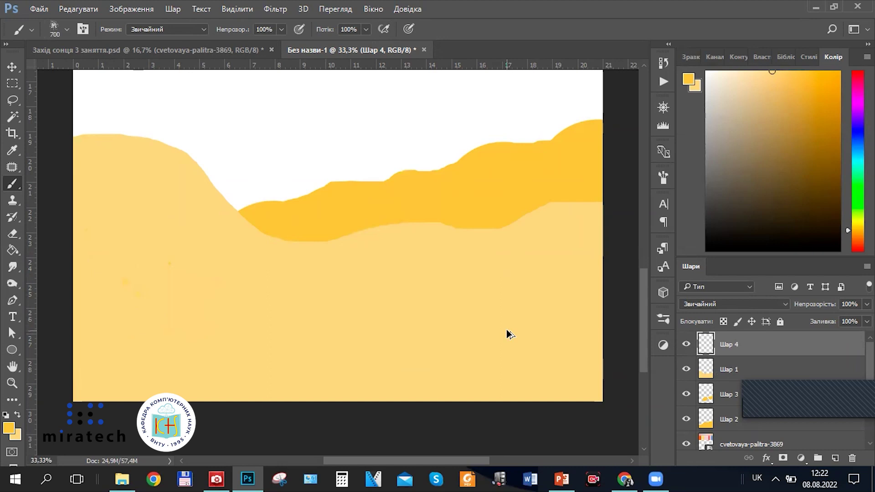
Reduce the spatter brush tip, try a short saturated yellow stroke on the light dune, and undo it
key("bracketleft")
key("bracketleft")
key("bracketleft")
key("bracketleft")
key("bracketleft")
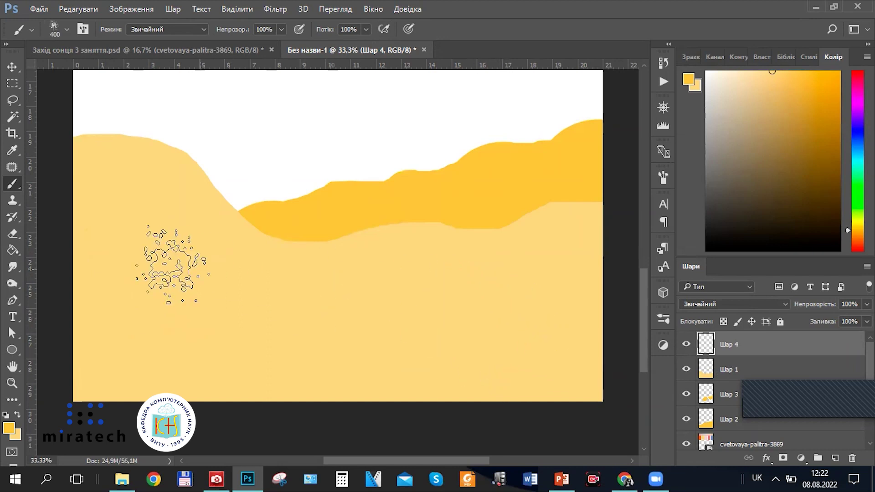
left_click_drag(102, 257, 159, 264)
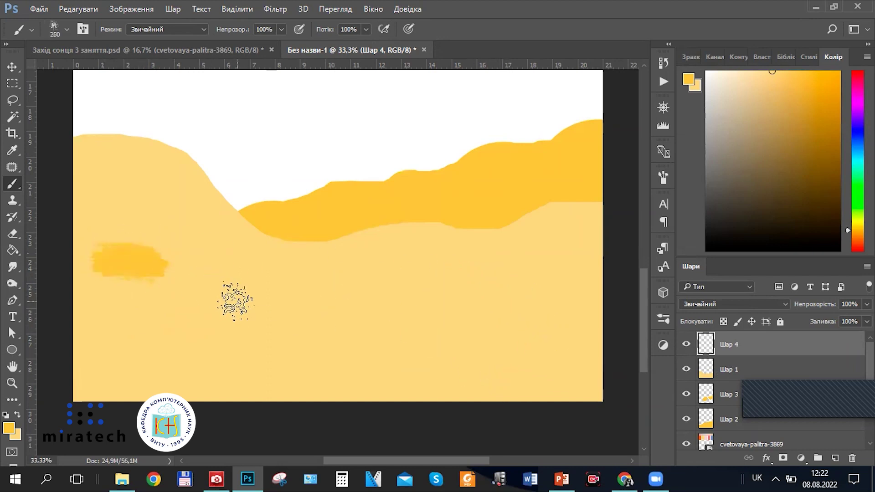
key("ctrl+z")
Shrink the spatter brush tip to 200 px and place a small yellow dab low on the light front dune
key("bracketleft")
left_click(114, 294)
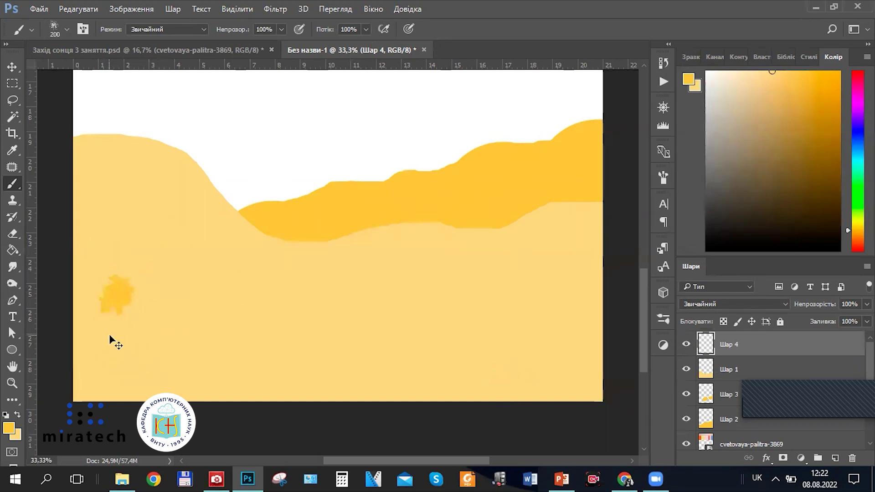
key("ctrl+z")
left_click(182, 349)
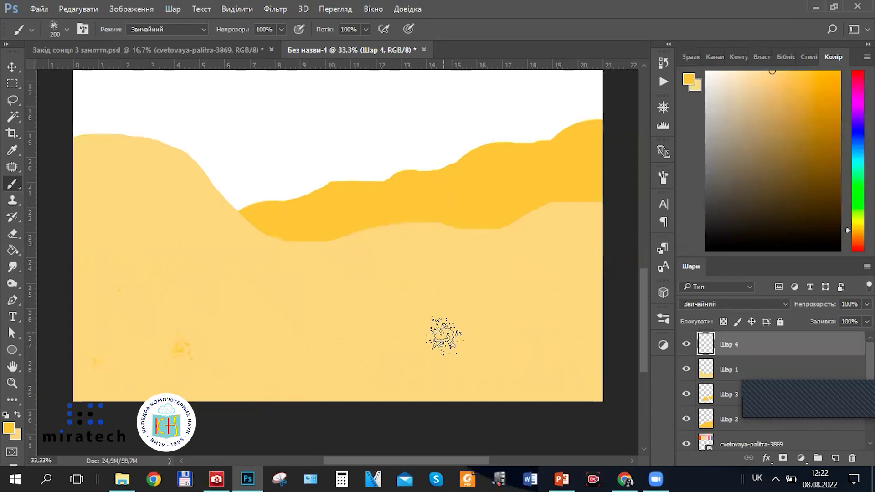
left_click(452, 273)
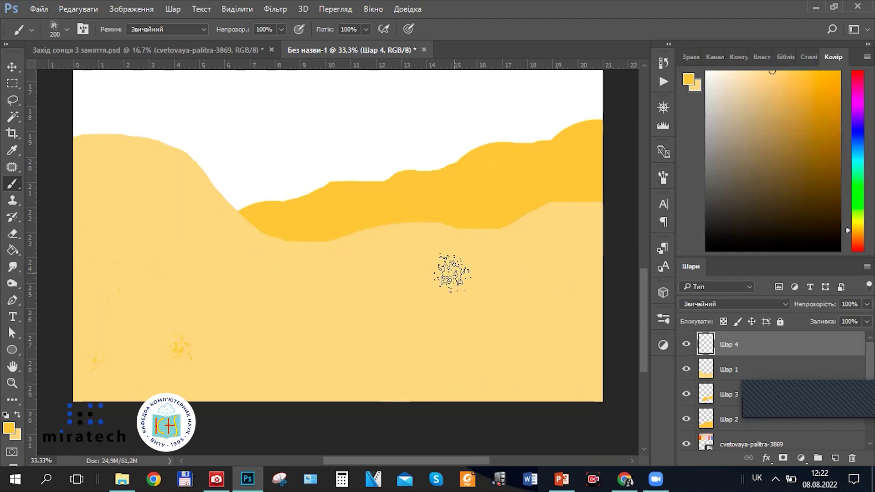
key("ctrl+z")
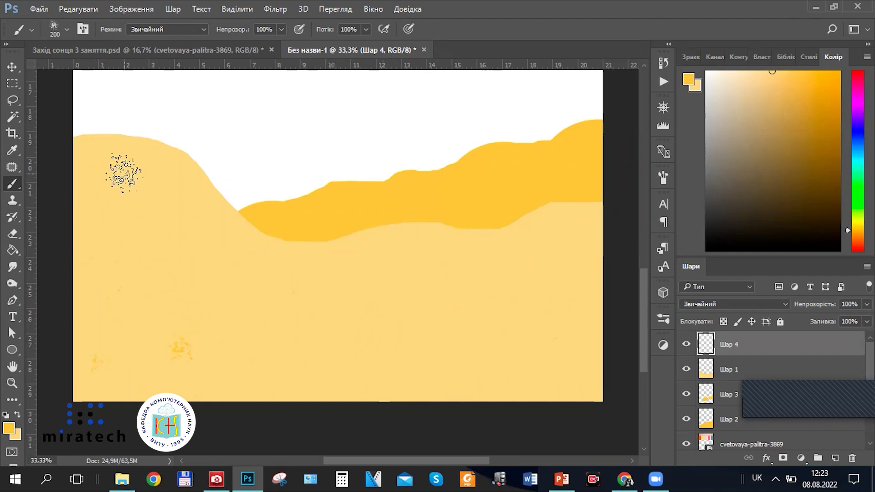
Try single yellow spatter dabs on the left part of the light dune and undo each one
left_click(133, 262)
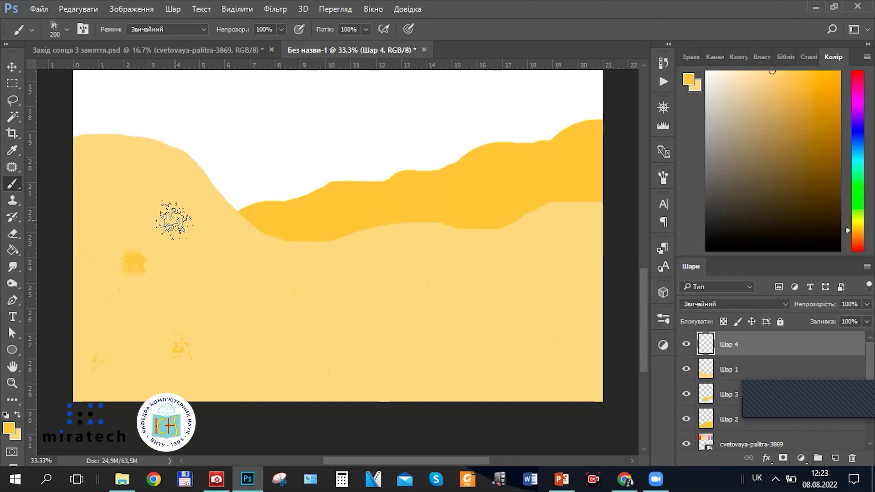
key("ctrl+z")
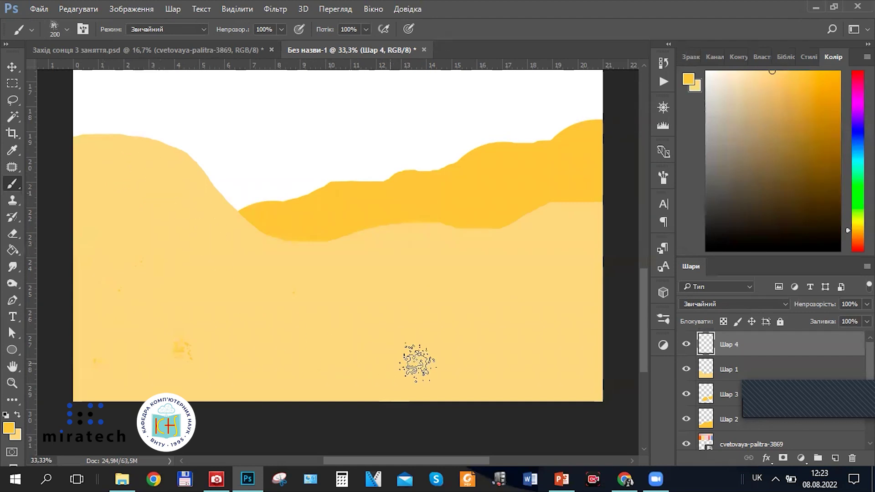
key("ctrl+minus")
key("ctrl+plus")
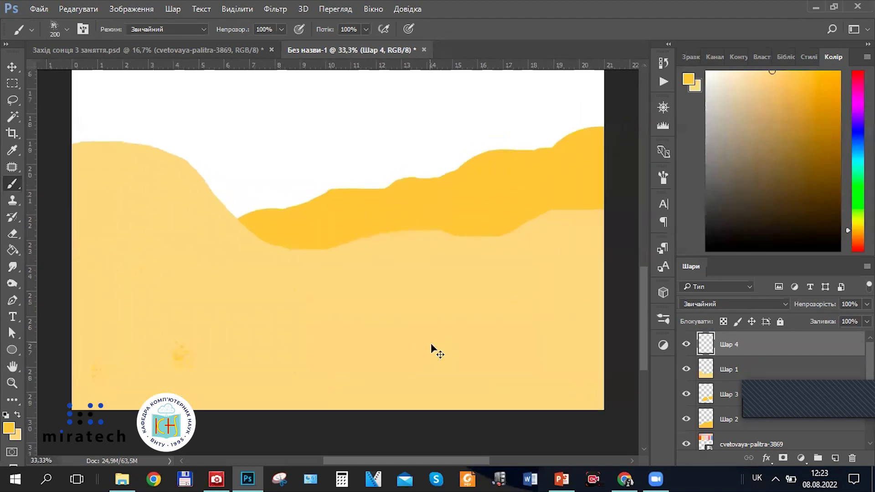
key("ctrl+plus")
key("ctrl+plus")
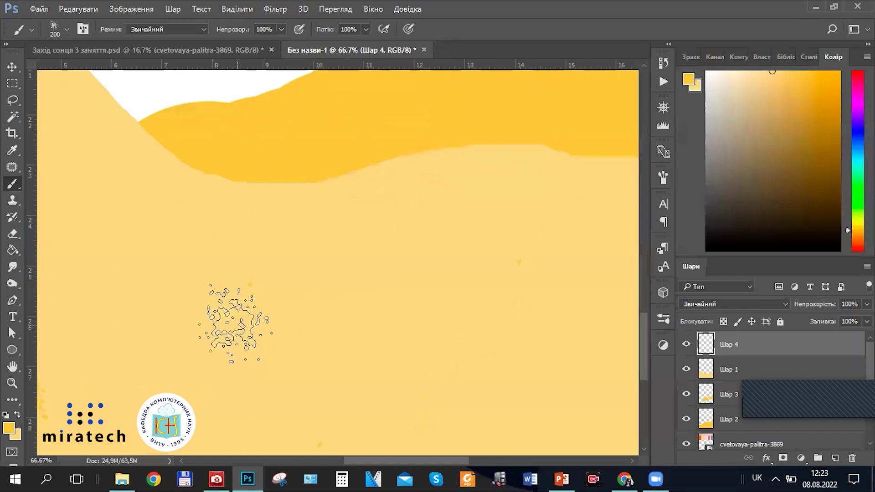
key("ctrl+minus")
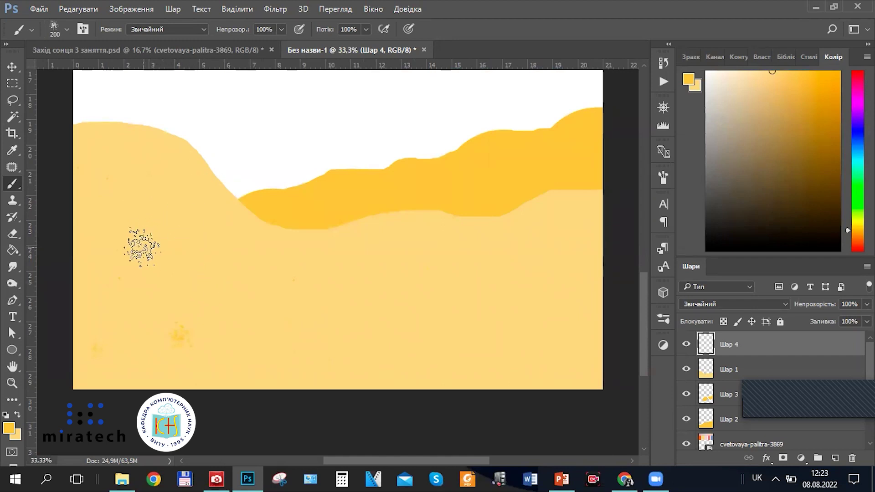
left_click(153, 278)
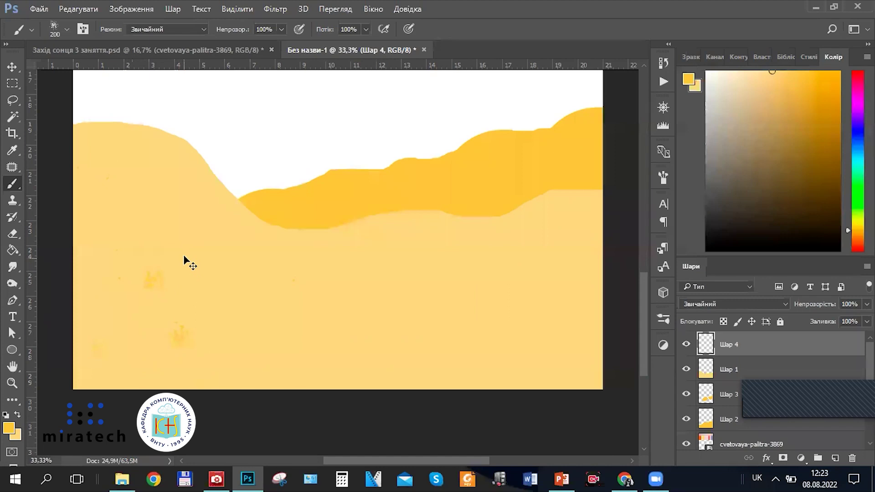
key("ctrl+z")
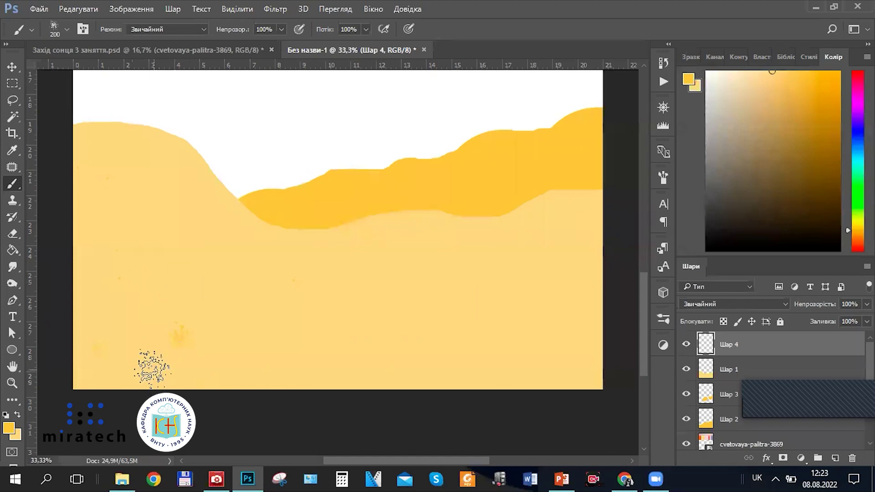
left_click(136, 343)
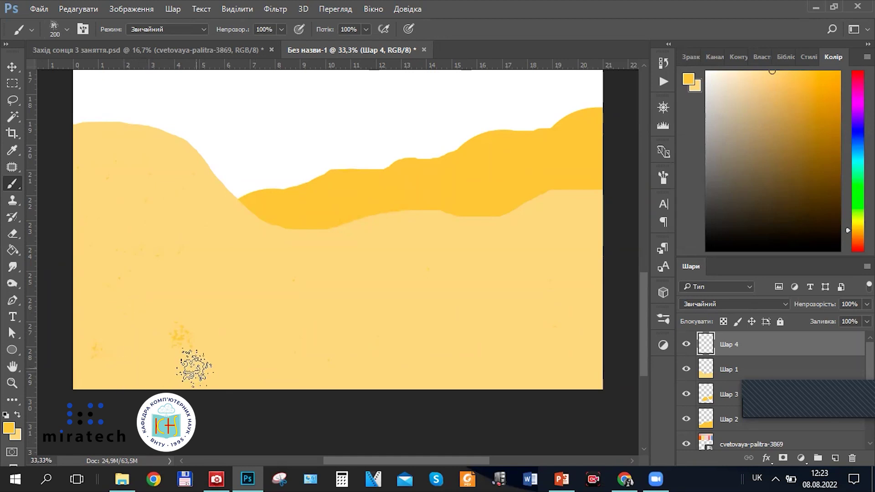
Choose the 33 px spatter brush, set its tip to 150 px, and undo the test dab on the light dune
left_click(67, 29)
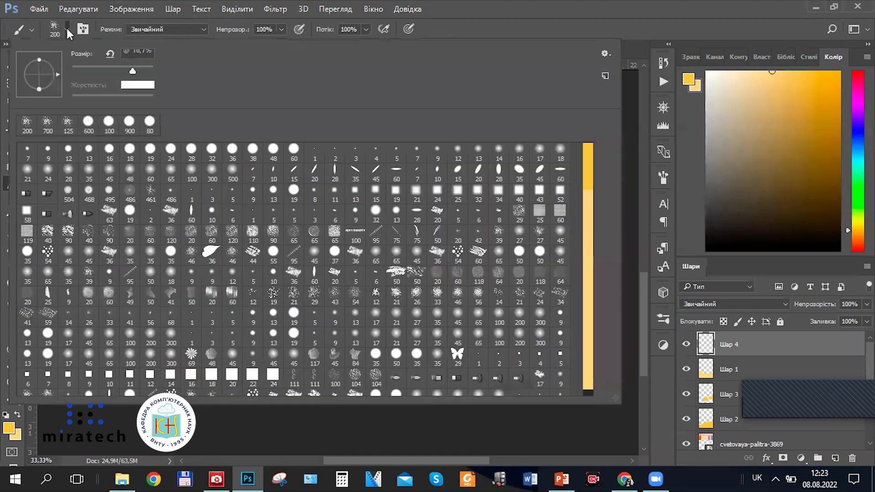
scroll(355, 262, "down", 1)
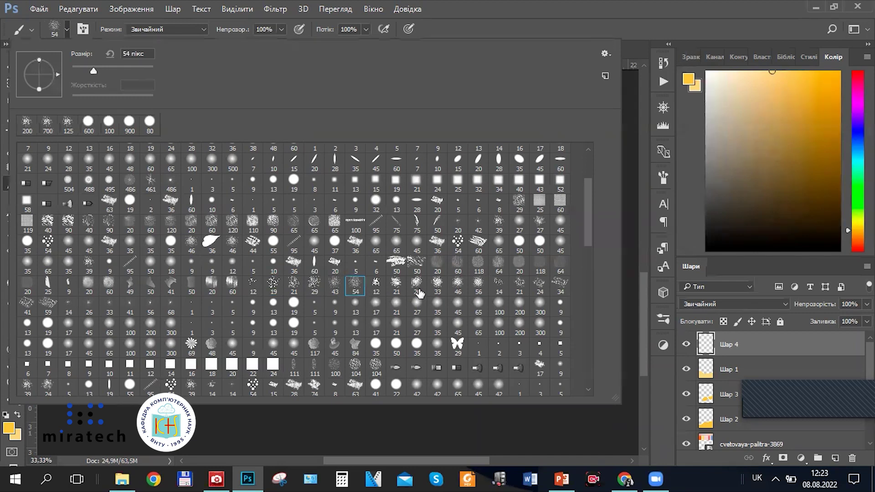
double_click(439, 290)
key("bracketright")
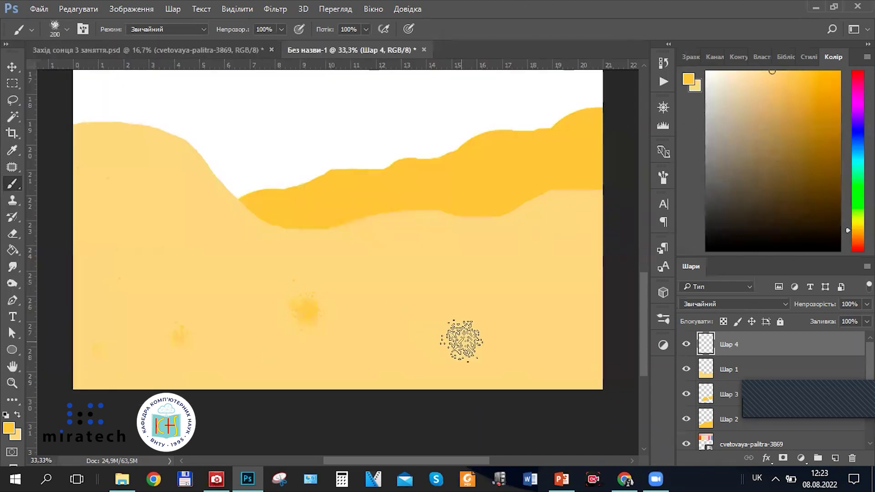
key("bracketright")
key("bracketright")
key("bracketleft")
key("bracketleft")
key("bracketleft")
key("bracketleft")
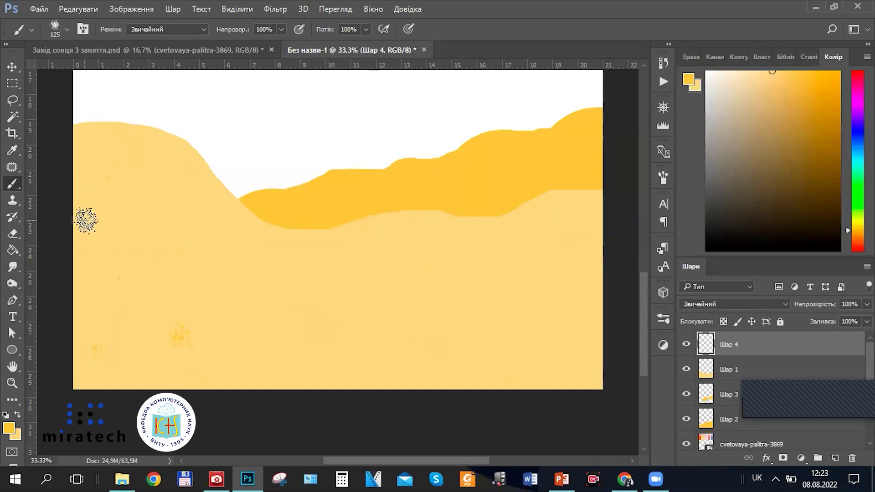
key("ctrl+z")
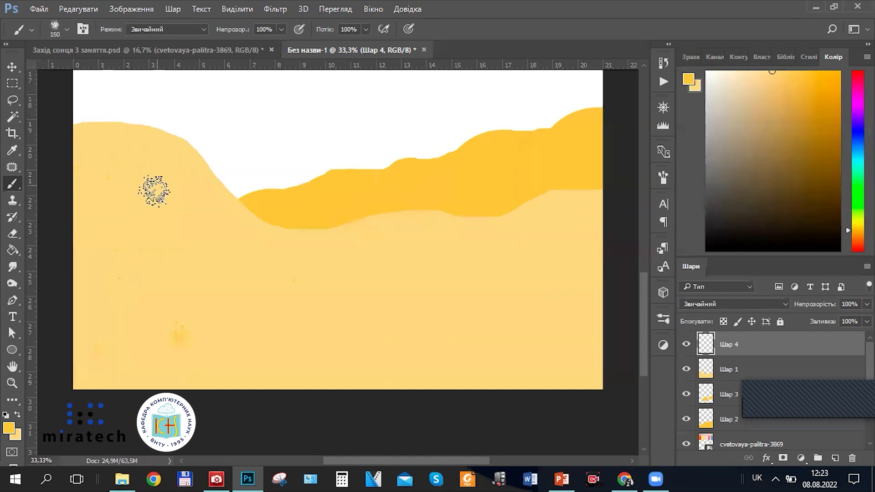
Set the brush opacity to 53% and place scattered yellow dabs across the lower light dune
left_click(281, 30)
left_click_drag(280, 45, 254, 45)
left_click(99, 274)
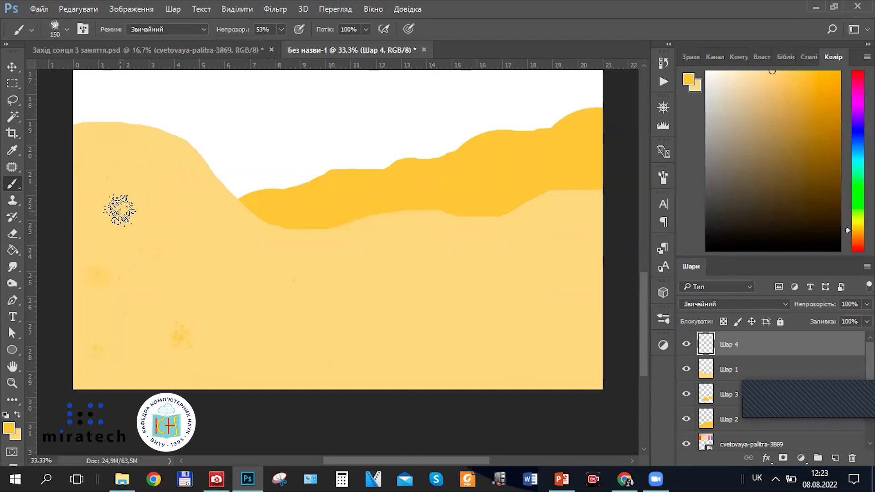
left_click(147, 281)
left_click(118, 345)
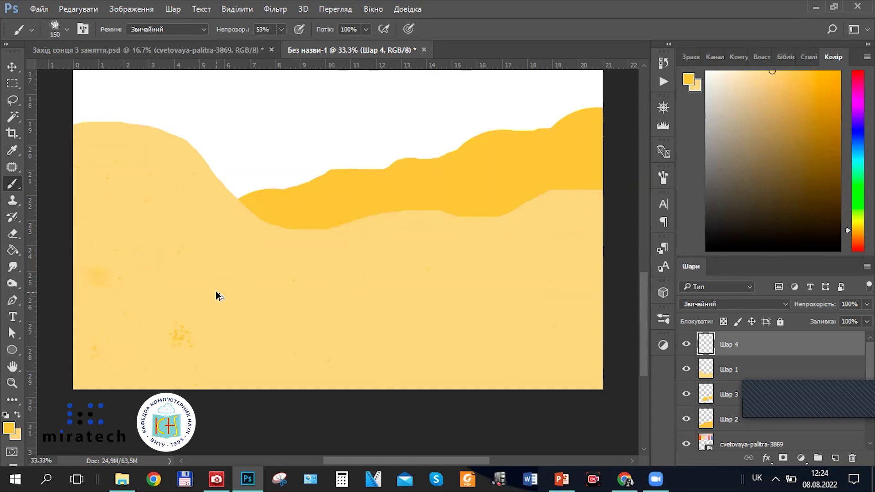
left_click(156, 353)
left_click(292, 374)
left_click(552, 374)
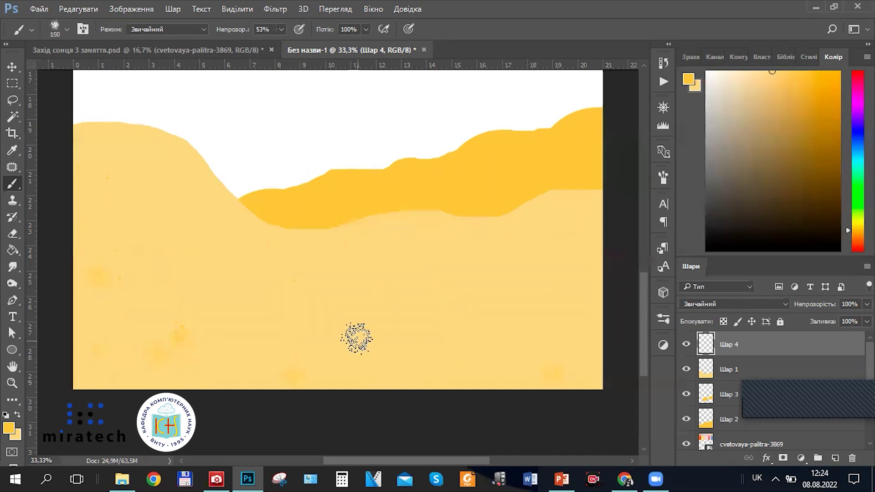
Paint an uneven yellow band across the light dune's right side and lower the opacity of layer Шар 4
left_click_drag(492, 303, 476, 308)
left_click(578, 286)
left_click(545, 299)
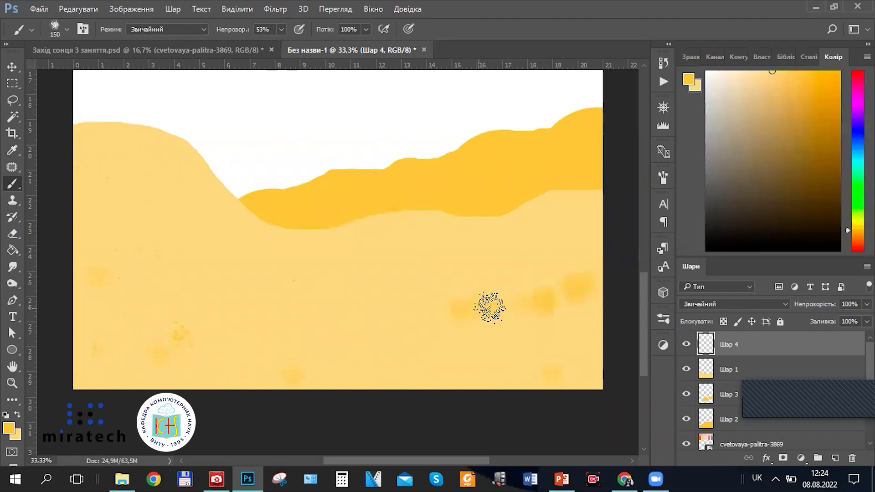
left_click_drag(508, 310, 555, 298)
left_click(866, 304)
left_click_drag(843, 320, 842, 320)
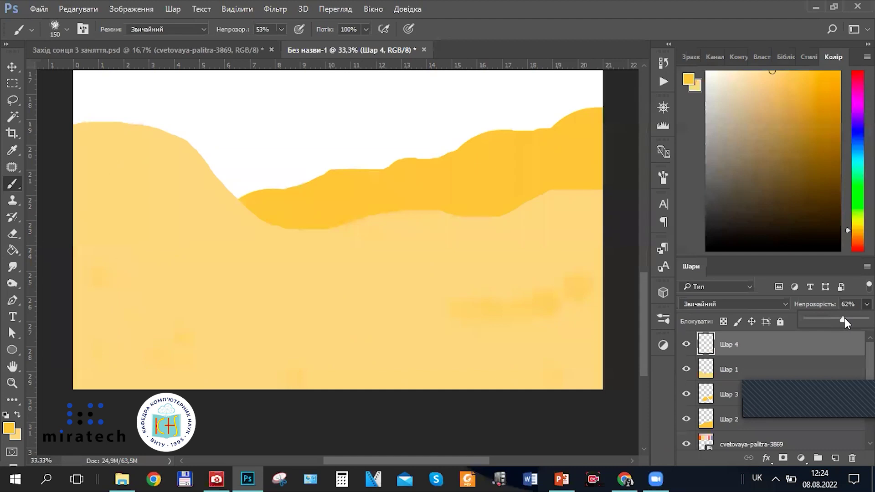
Extend the right-hand yellow band and paint a similar sloping band on the left part of the light dune
mouse_move(592, 292)
left_mouse_down()
mouse_move(610, 287)
mouse_move(451, 314)
left_mouse_up()
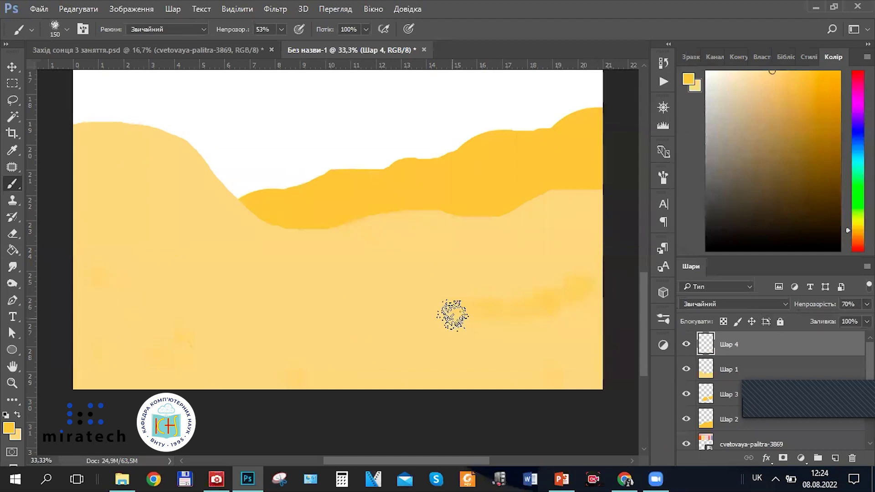
mouse_move(46, 259)
left_mouse_down()
mouse_move(116, 267)
mouse_move(169, 288)
mouse_move(110, 270)
mouse_move(158, 278)
left_mouse_up()
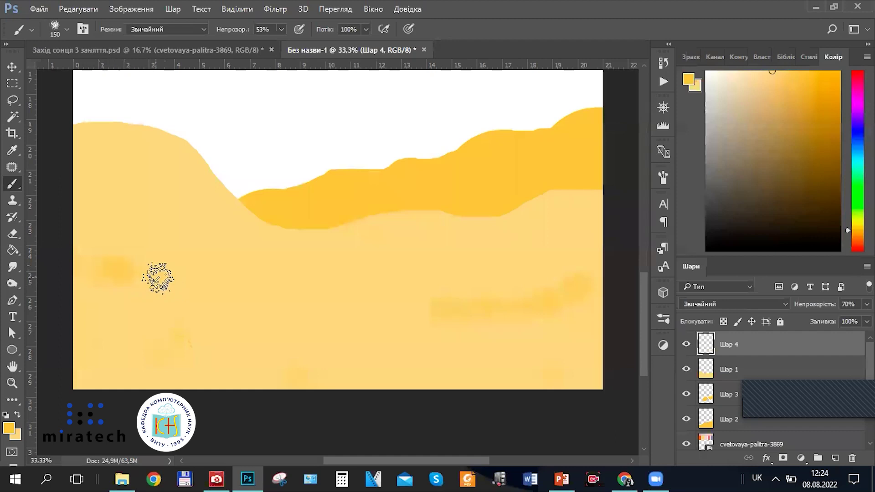
key("ctrl+z")
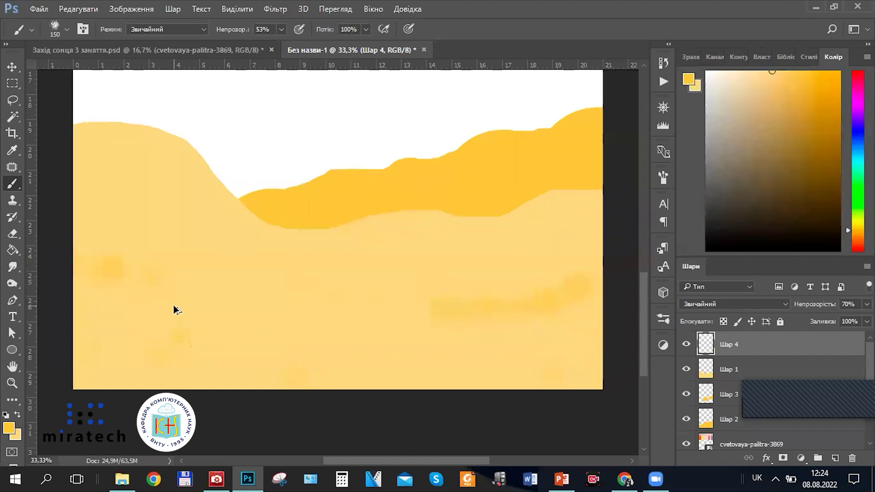
mouse_move(164, 269)
left_mouse_down()
mouse_move(126, 264)
mouse_move(161, 279)
left_mouse_up()
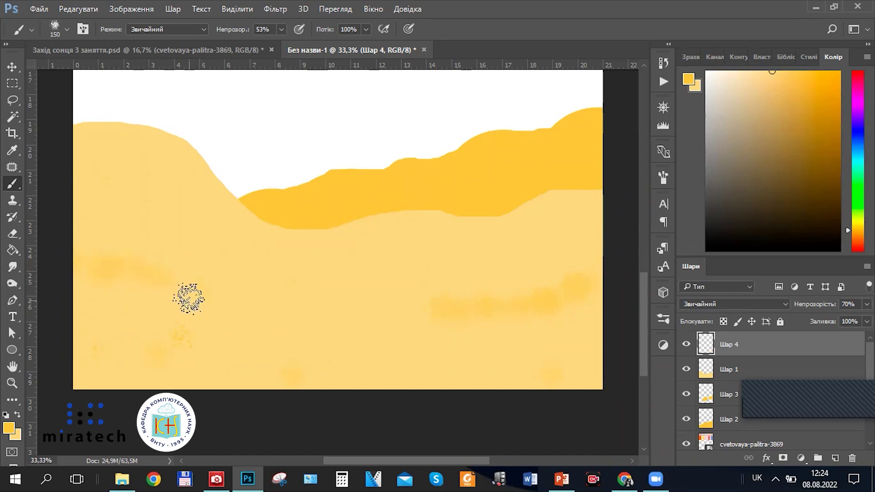
Shade the light dune's right upper edge and add yellow sand bands across its center and lower right
mouse_move(449, 224)
left_mouse_down()
mouse_move(602, 198)
mouse_move(493, 224)
mouse_move(394, 213)
mouse_move(353, 238)
mouse_move(575, 230)
mouse_move(470, 226)
mouse_move(553, 198)
left_mouse_up()
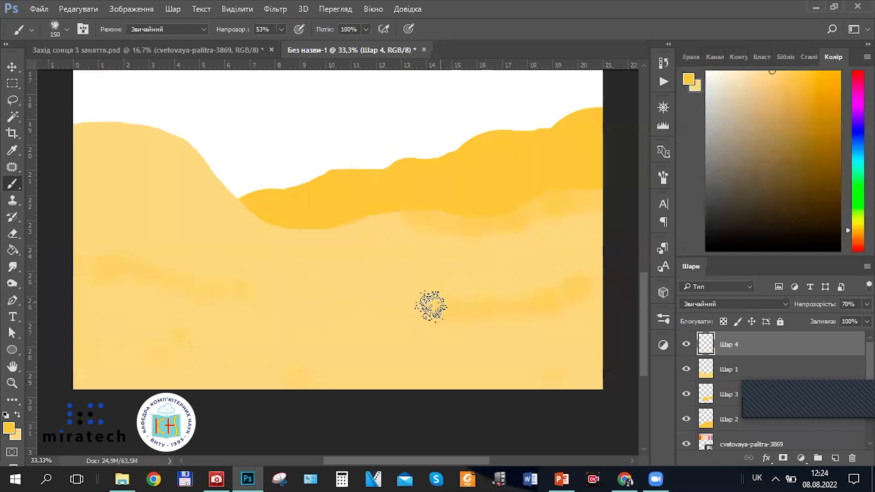
mouse_move(396, 345)
left_mouse_down()
mouse_move(391, 354)
mouse_move(420, 316)
mouse_move(474, 319)
left_mouse_up()
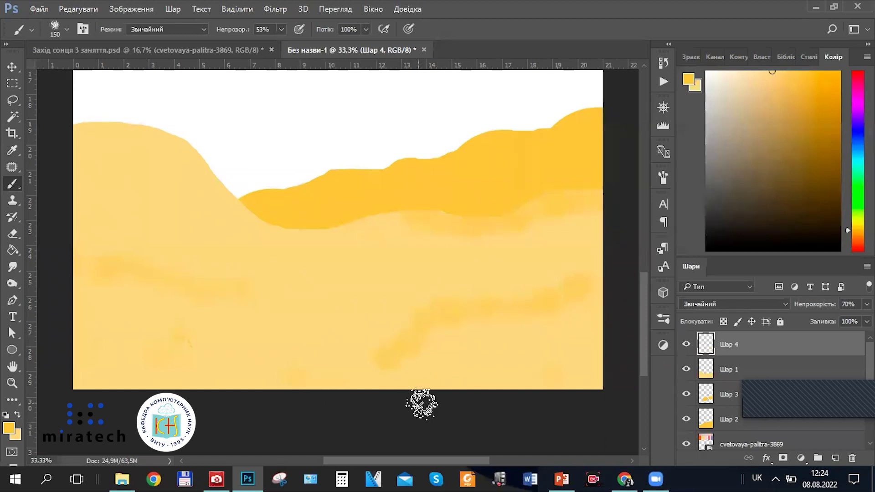
mouse_move(458, 377)
left_mouse_down()
mouse_move(463, 367)
mouse_move(592, 348)
left_mouse_up()
left_click_drag(307, 286, 378, 276)
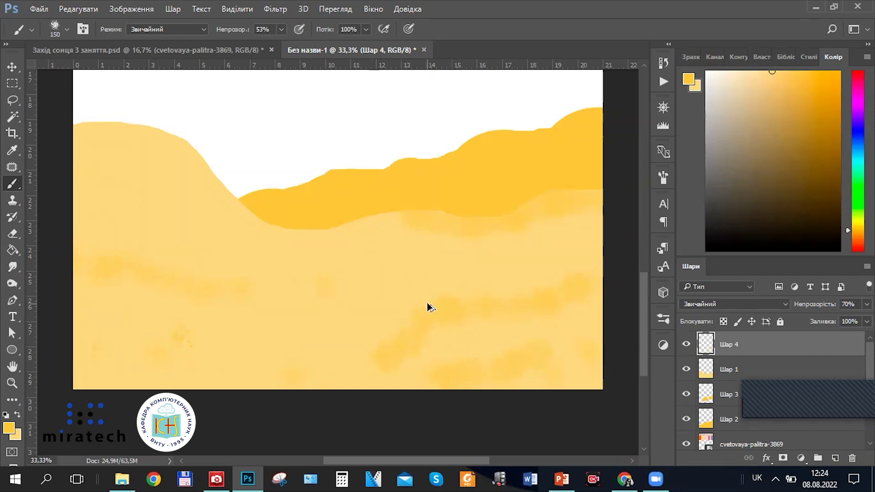
Set the opacity of layer Шар 4 to 67% and shade the light dune's left crest and lower-left area in yellow
left_click(867, 304)
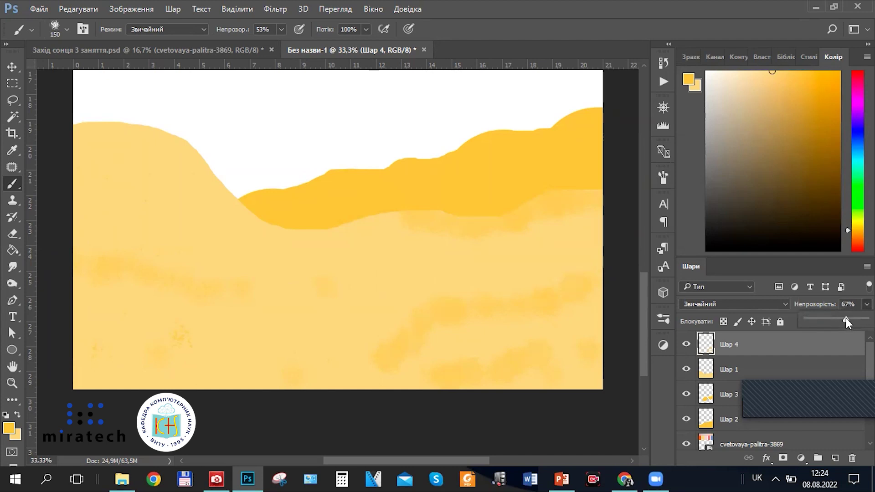
left_click(77, 134)
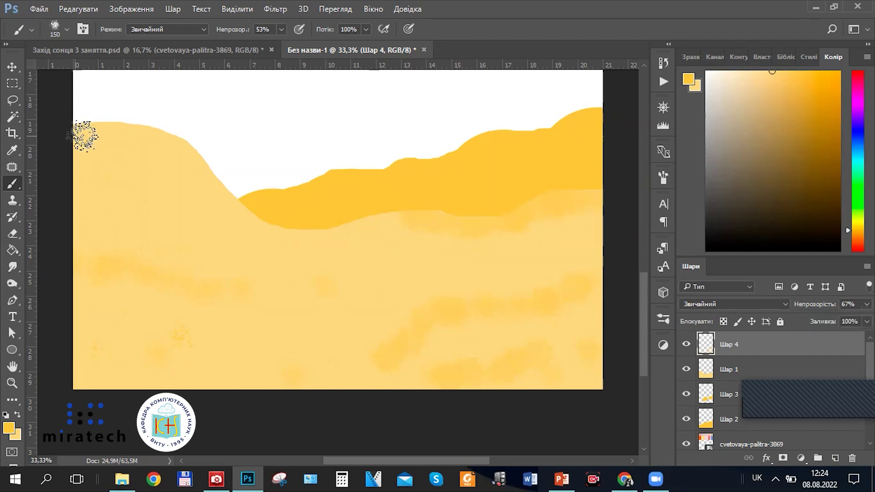
mouse_move(99, 136)
left_mouse_down()
mouse_move(165, 147)
mouse_move(210, 186)
mouse_move(195, 162)
mouse_move(217, 189)
left_mouse_up()
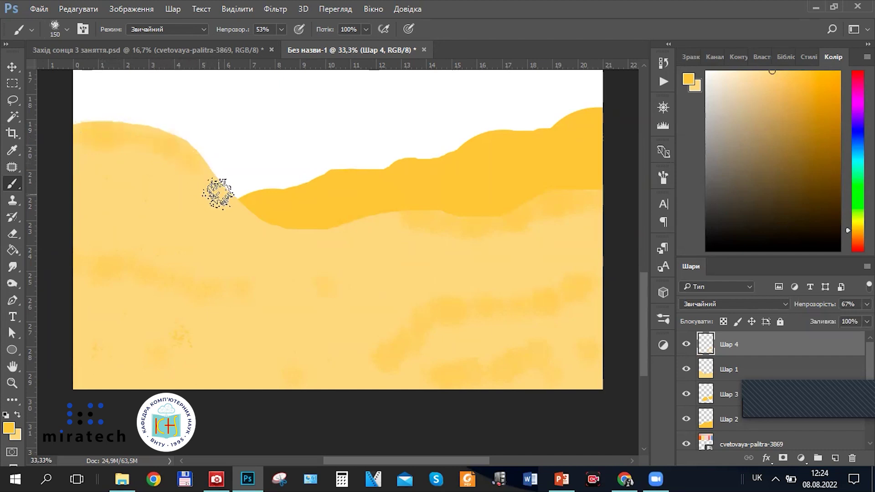
mouse_move(113, 278)
left_mouse_down()
mouse_move(88, 274)
mouse_move(150, 278)
left_mouse_up()
mouse_move(131, 384)
left_mouse_down()
mouse_move(84, 385)
mouse_move(179, 385)
mouse_move(76, 376)
mouse_move(108, 377)
left_mouse_up()
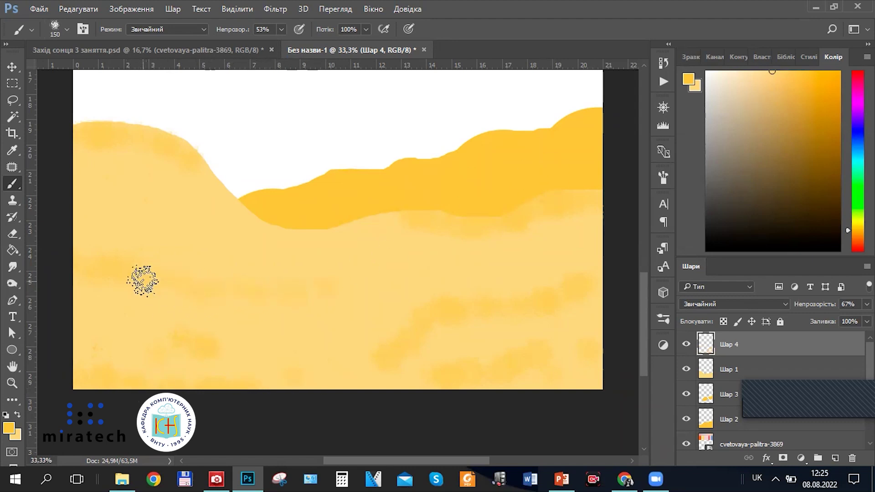
Lower the opacity of layer Шар 4 to 46%
key("ctrl+minus")
key("ctrl+minus")
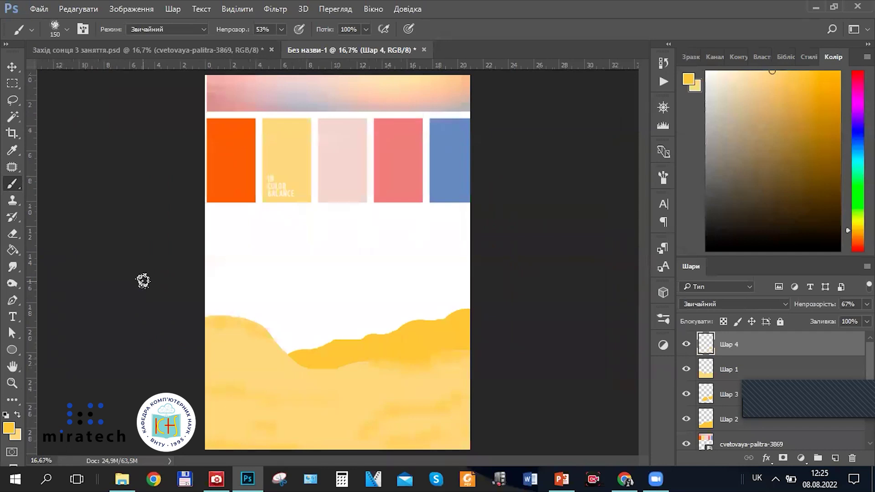
left_click(866, 304)
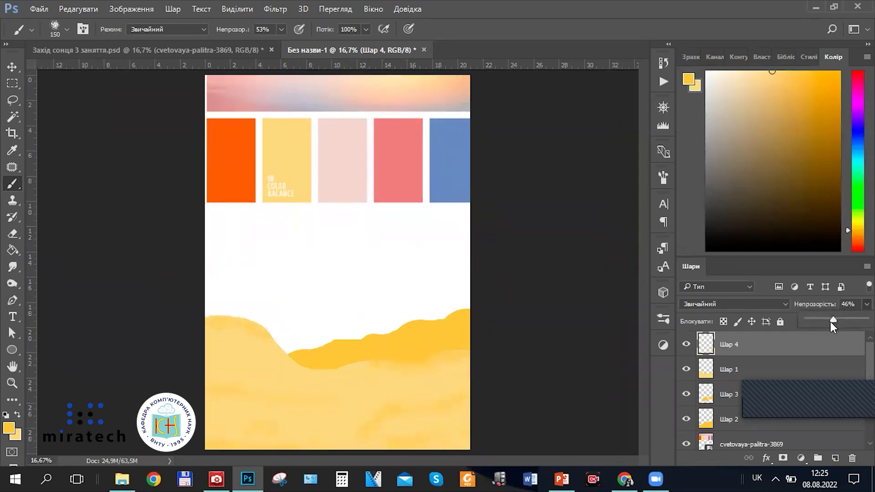
Shade the light dune's steep slope in yellow and erase the paint that spills past its edge on layer Шар 4
key("ctrl+plus")
key("ctrl+plus")
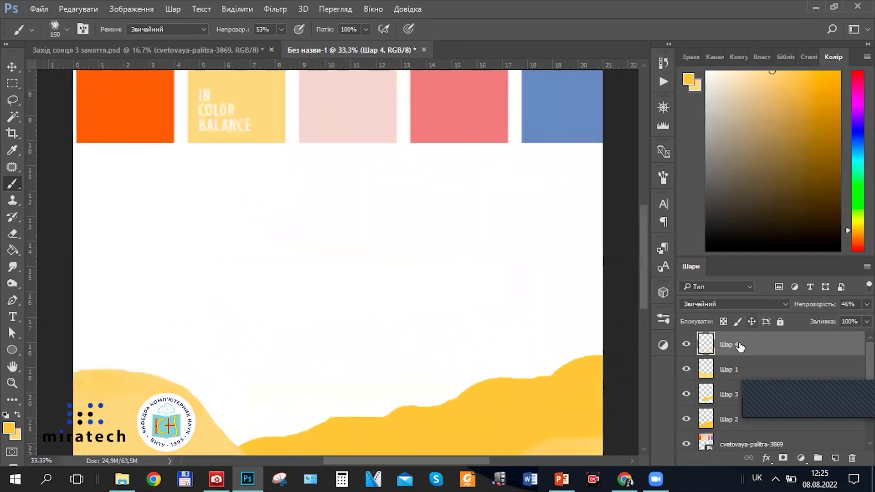
scroll(134, 226, "down", 2)
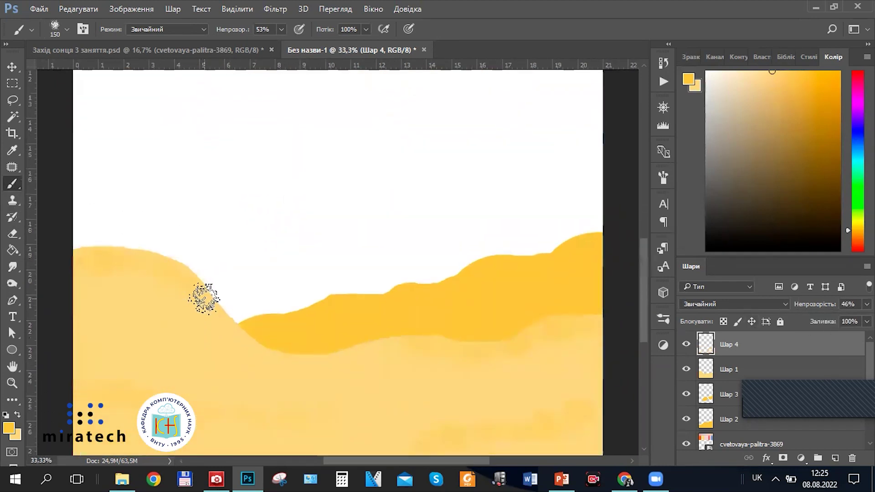
scroll(279, 328, "down", 1)
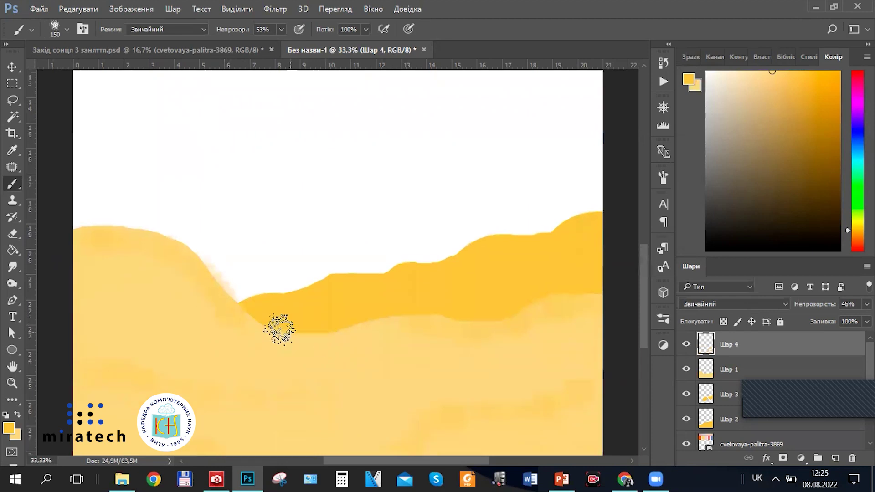
scroll(368, 327, "down", 2)
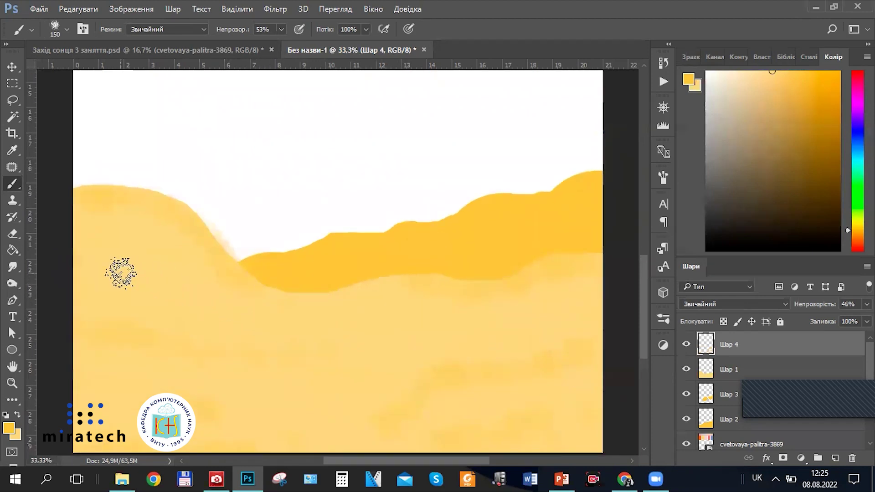
scroll(105, 243, "down", 1)
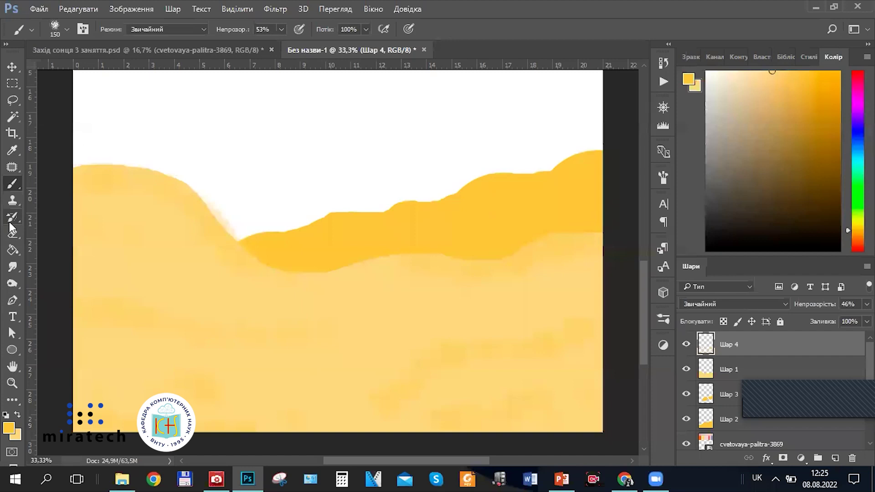
left_click(684, 346)
left_click(684, 346)
left_click(11, 236)
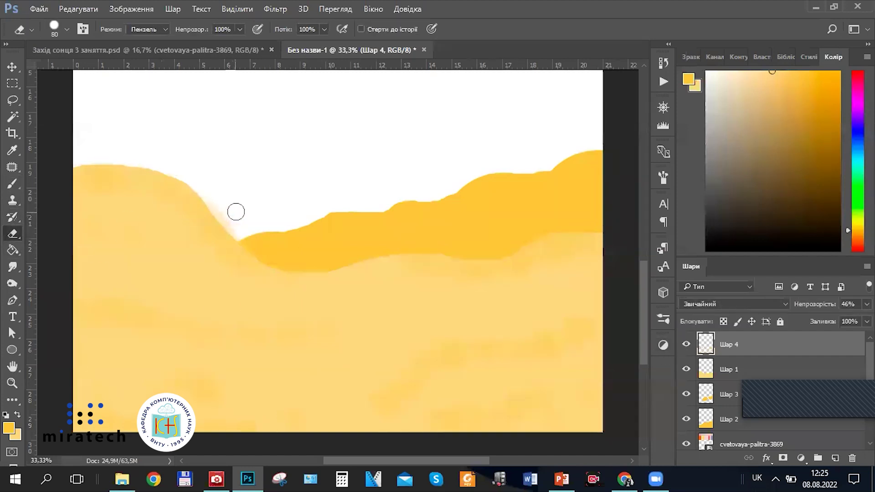
mouse_move(231, 221)
left_mouse_down()
mouse_move(246, 237)
mouse_move(215, 210)
mouse_move(232, 227)
left_mouse_up()
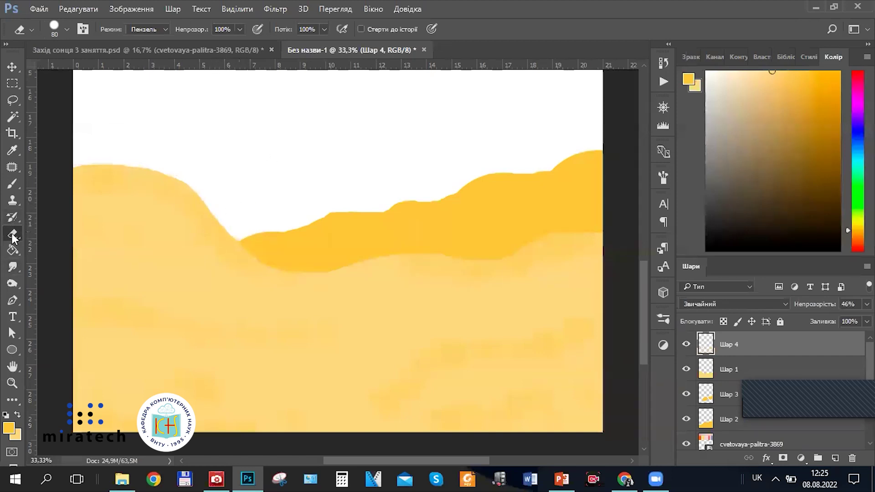
Brush yellow shading along the light dune's upper edge where it borders the darker back dune
left_click(13, 183)
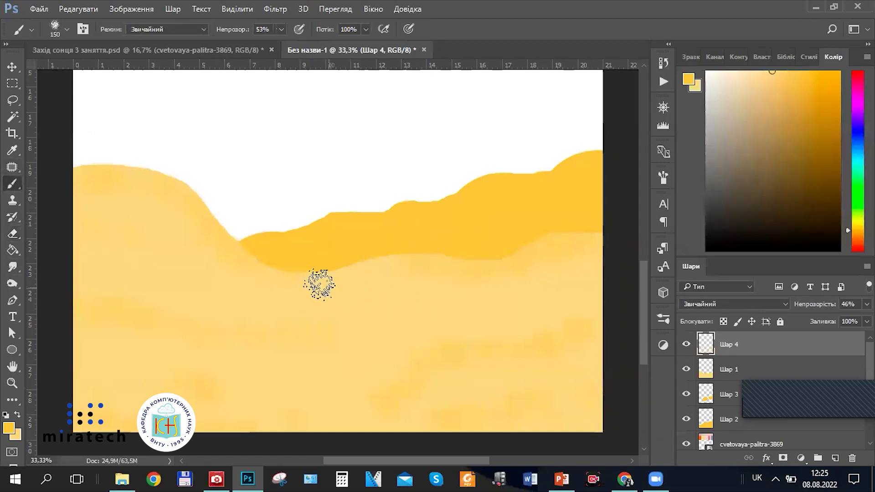
mouse_move(275, 282)
left_mouse_down()
mouse_move(406, 279)
mouse_move(281, 283)
mouse_move(220, 260)
mouse_move(321, 268)
mouse_move(382, 260)
mouse_move(313, 276)
mouse_move(586, 233)
left_mouse_up()
Swap the foreground and background colors and paint light yellow shading over the darker back dune on layer Шар 4
left_click(18, 414)
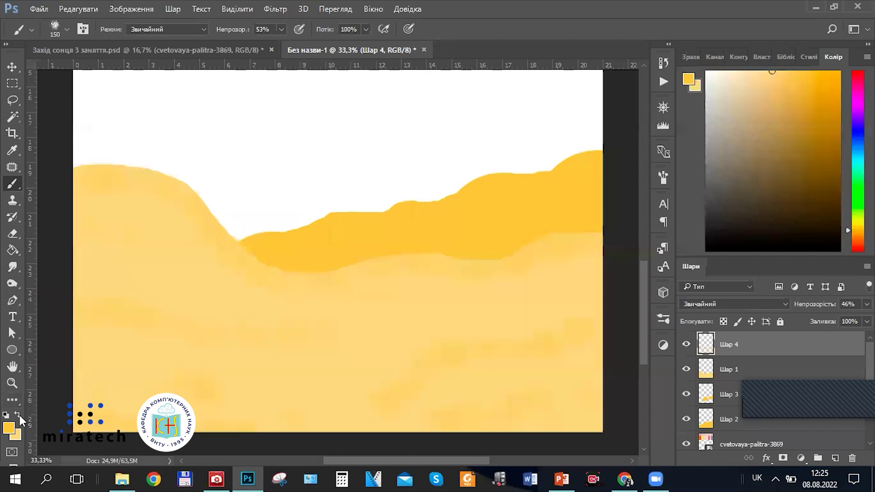
left_click(835, 457)
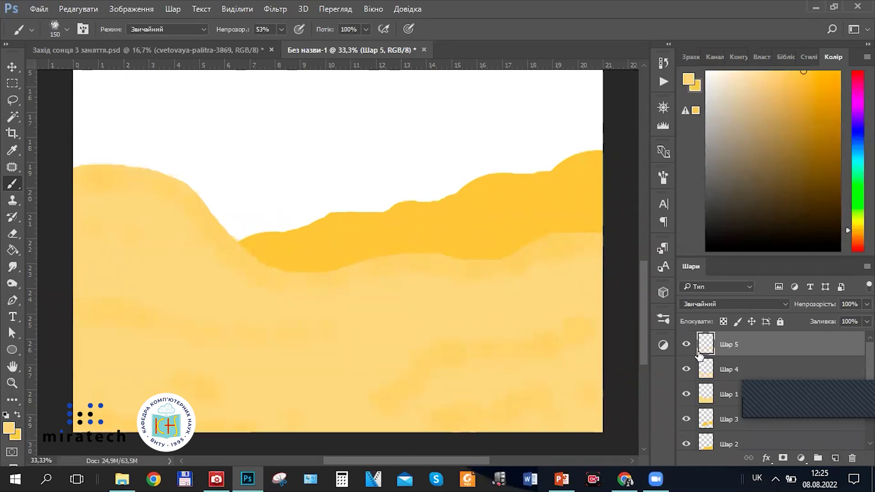
key("ctrl+z")
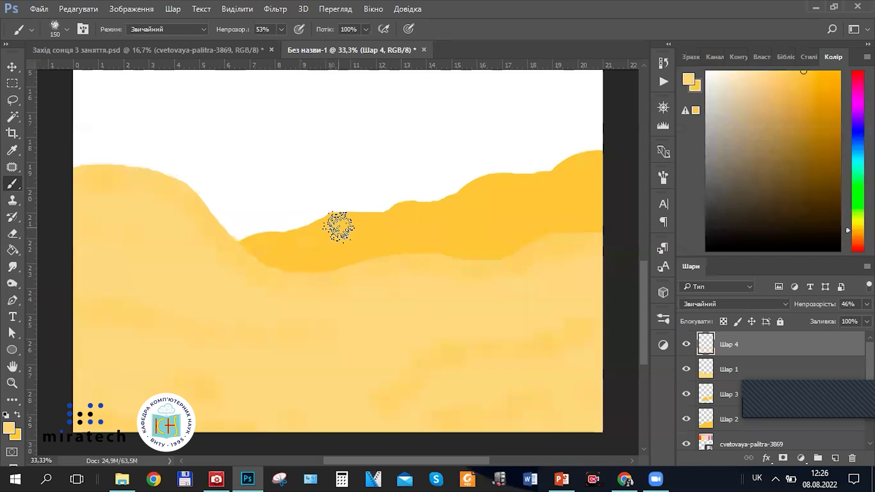
mouse_move(261, 247)
left_mouse_down()
mouse_move(337, 220)
mouse_move(464, 199)
mouse_move(498, 182)
mouse_move(552, 176)
left_mouse_up()
mouse_move(406, 217)
left_mouse_down()
mouse_move(486, 206)
mouse_move(319, 211)
mouse_move(538, 202)
mouse_move(547, 175)
mouse_move(597, 156)
mouse_move(556, 179)
mouse_move(596, 164)
mouse_move(595, 197)
mouse_move(490, 221)
mouse_move(590, 212)
mouse_move(450, 237)
mouse_move(485, 224)
mouse_move(501, 233)
mouse_move(439, 249)
left_mouse_up()
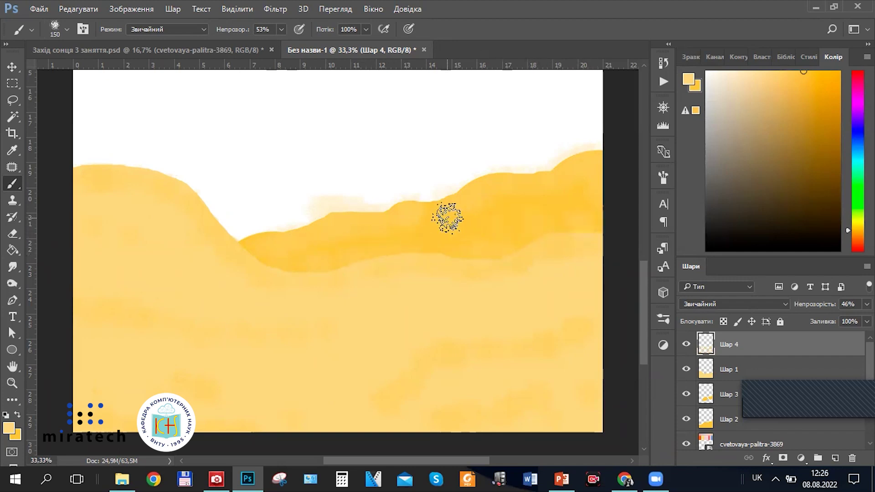
key("ctrl+minus")
key("ctrl+minus")
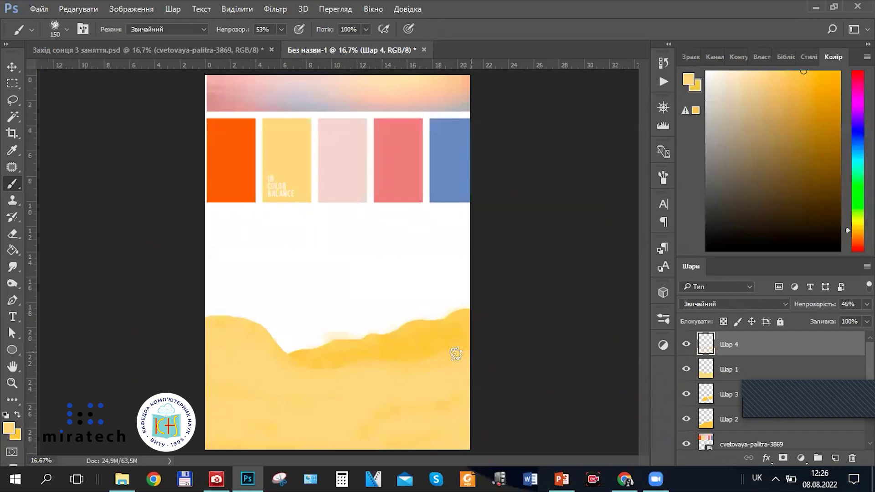
key("ctrl+plus")
key("ctrl+plus")
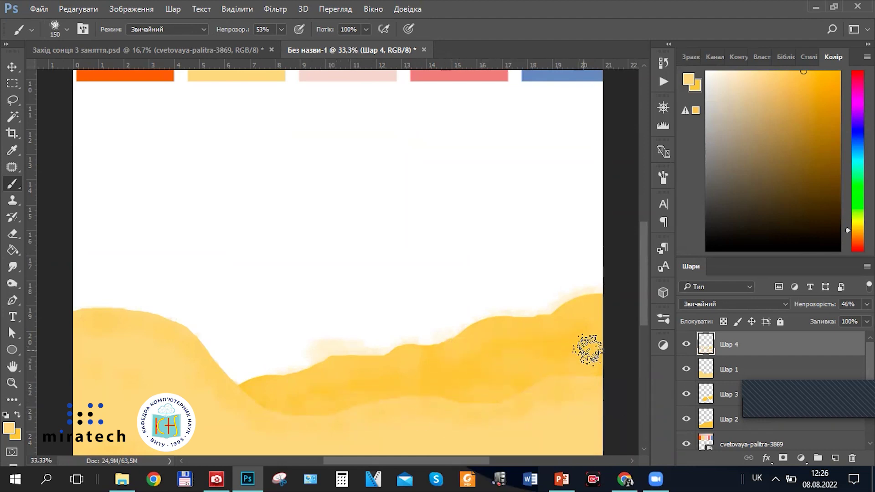
key("ctrl+minus")
key("ctrl+minus")
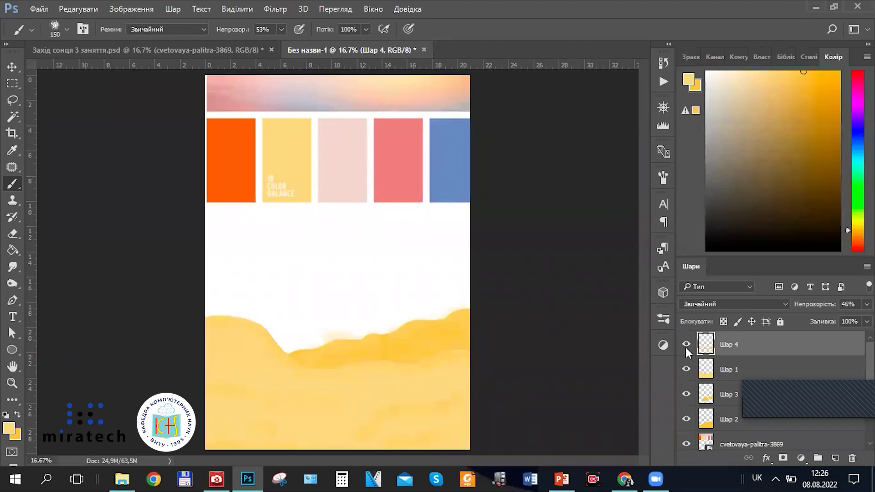
Create a new layer above Шар 4 and sample the palette's blue swatch as both foreground and background color
left_click(835, 457)
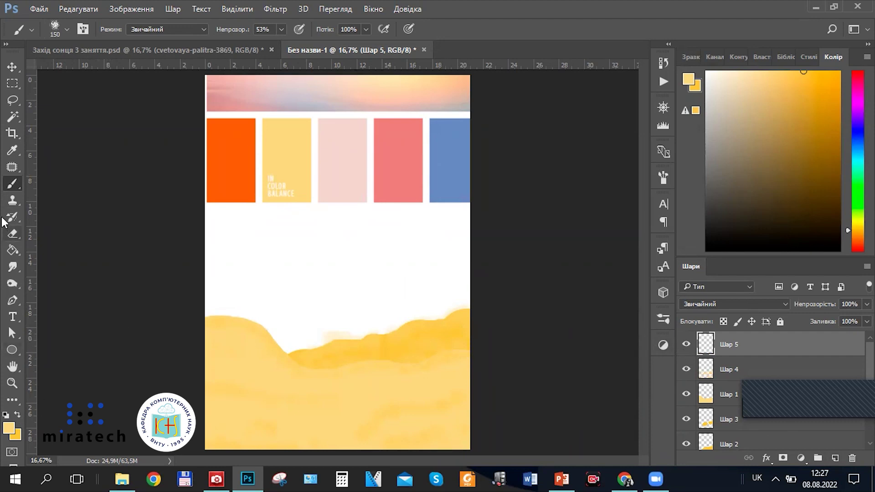
left_click(15, 154)
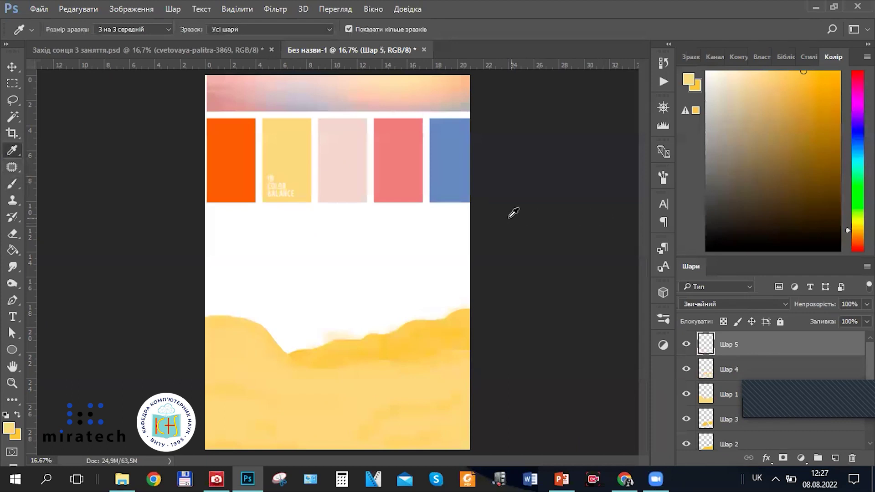
left_click(452, 158, "alt")
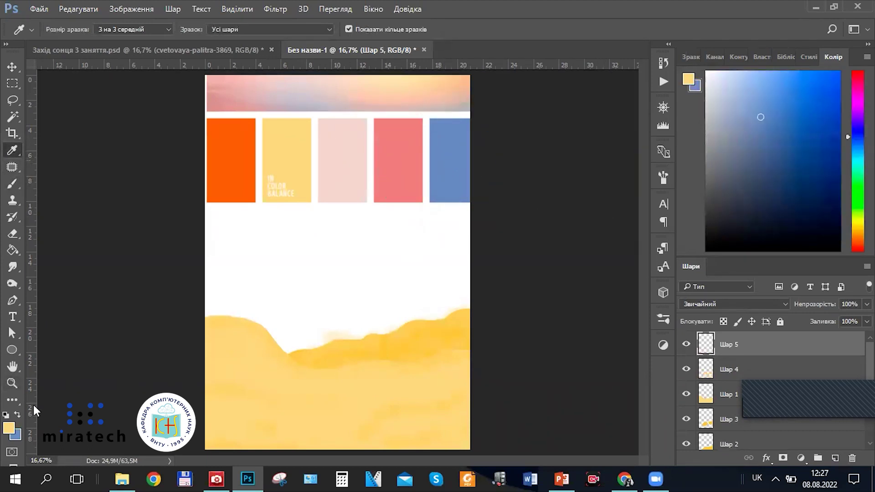
left_click(16, 415)
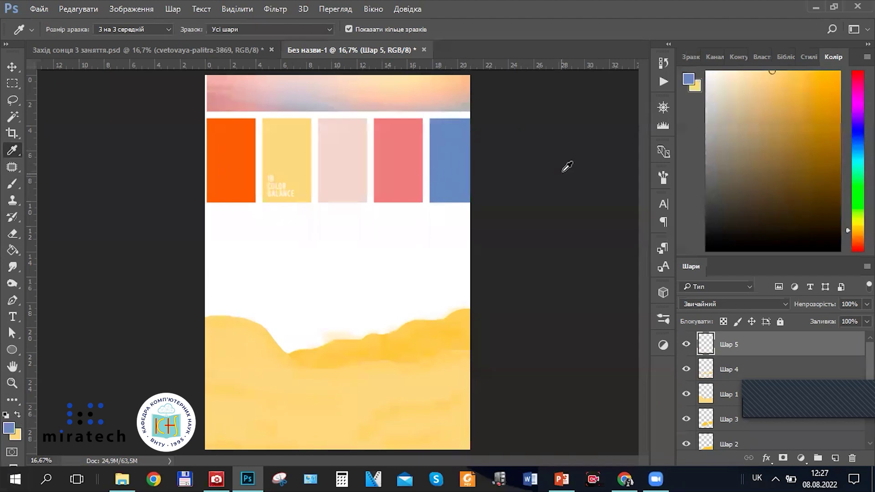
left_click(459, 159, "alt")
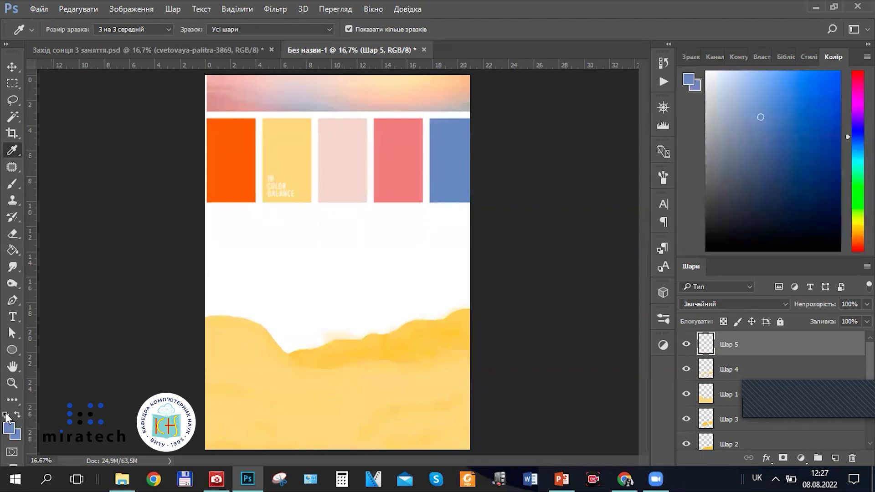
Set the foreground color to the deeper blue #4f70b9 and darken it slightly further
left_click(10, 430)
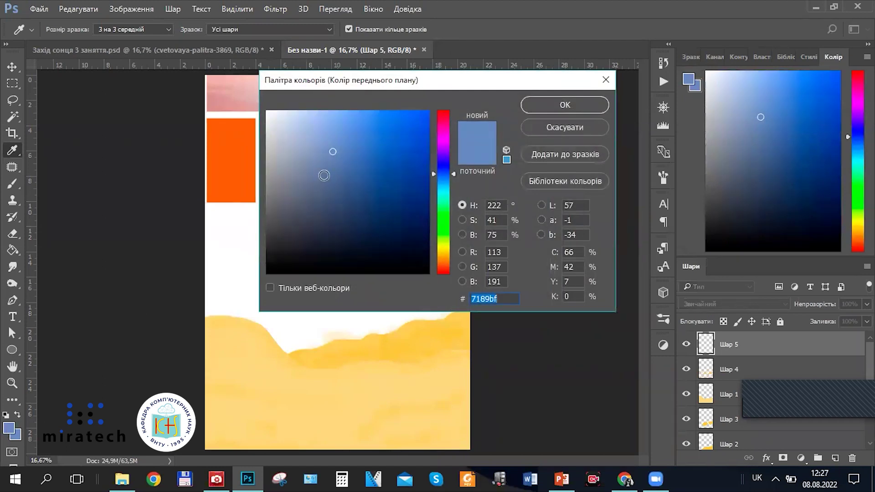
mouse_move(332, 151)
left_mouse_down()
mouse_move(353, 141)
mouse_move(338, 152)
mouse_move(364, 146)
mouse_move(360, 155)
left_mouse_up()
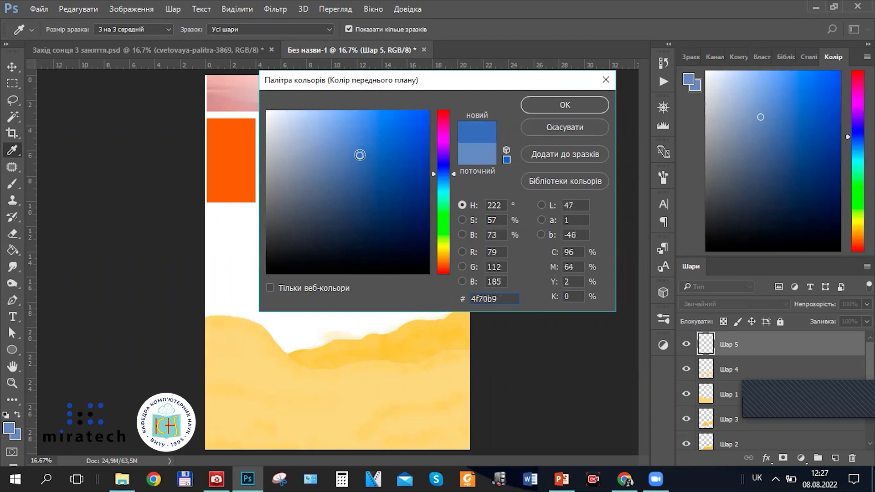
left_click(563, 104)
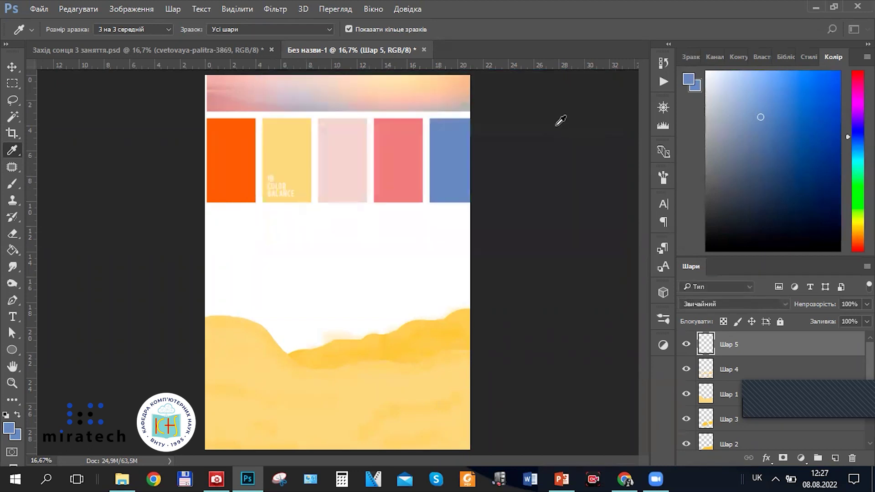
left_click(8, 430)
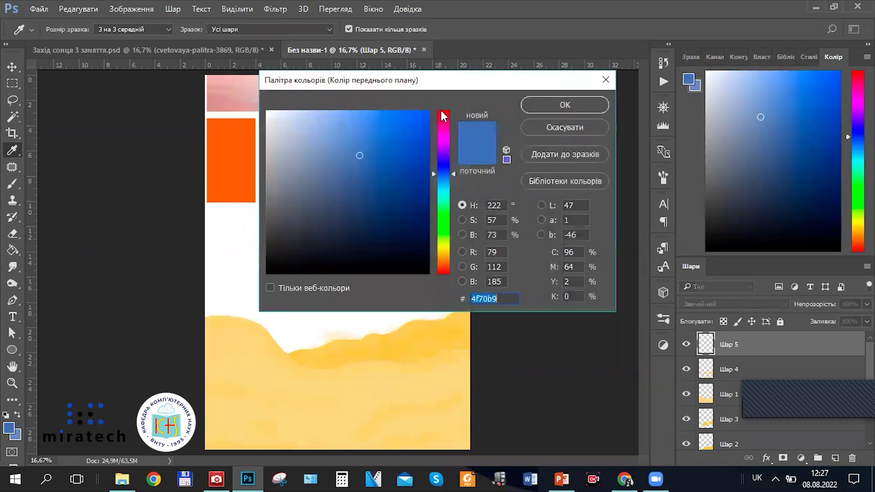
left_click(360, 163)
left_click(541, 106)
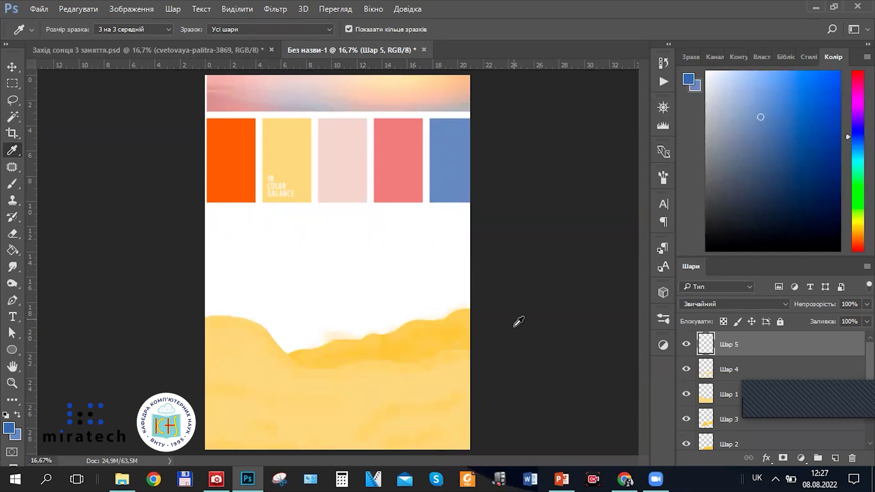
left_click(268, 6)
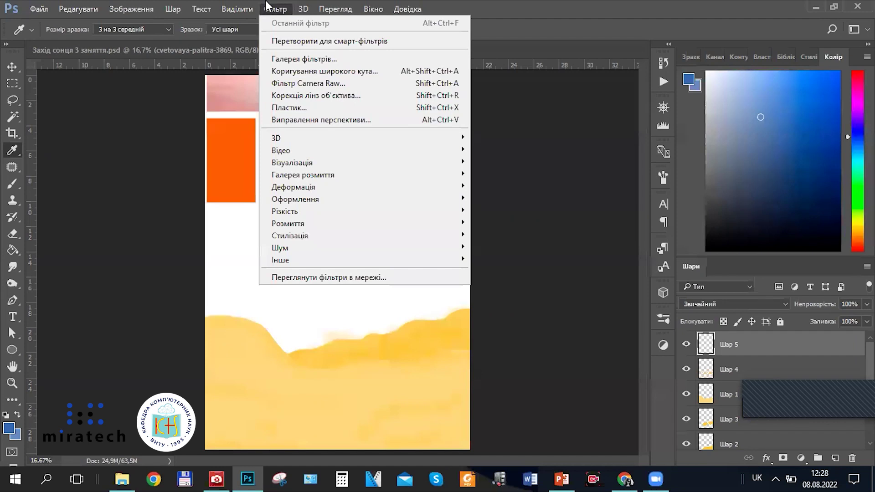
left_click(689, 360)
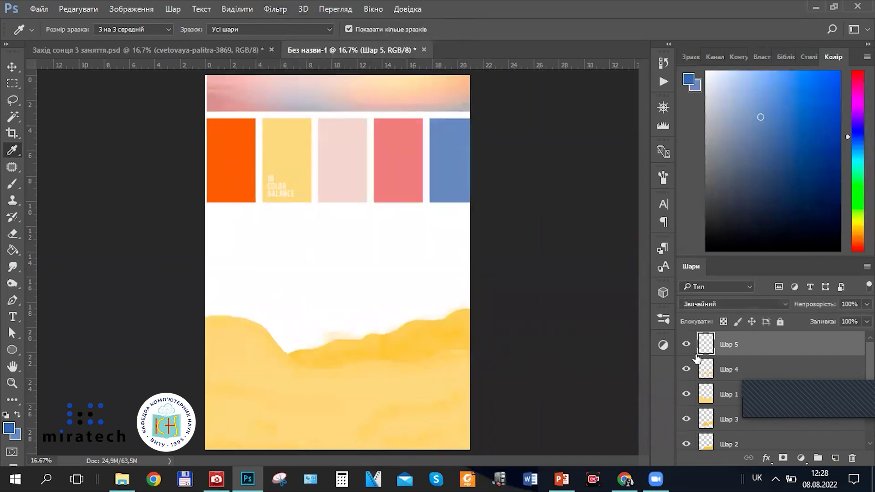
left_click(686, 345)
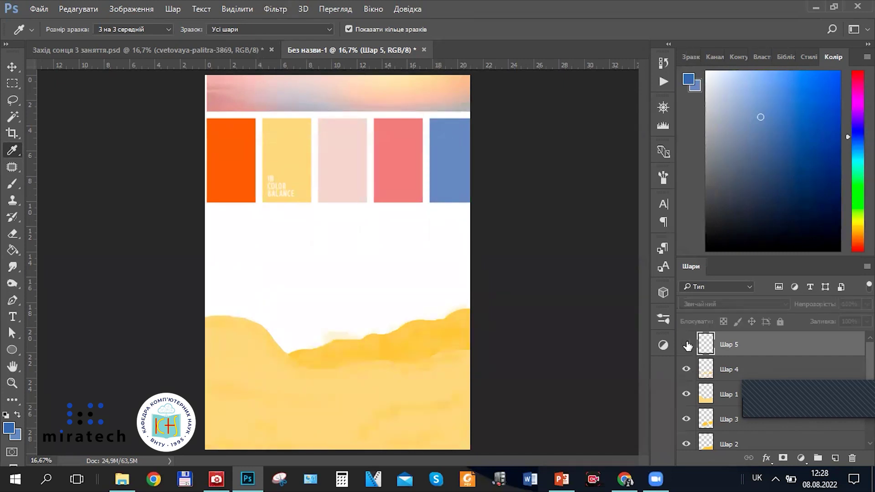
left_click(687, 345)
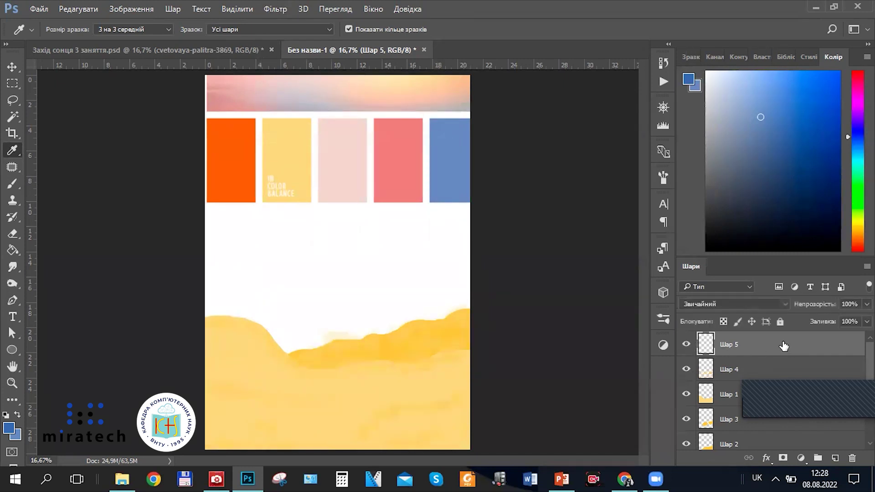
Render a blue Fibers texture on layer Шар 5 with variance 9 and a slightly higher strength
left_click(276, 8)
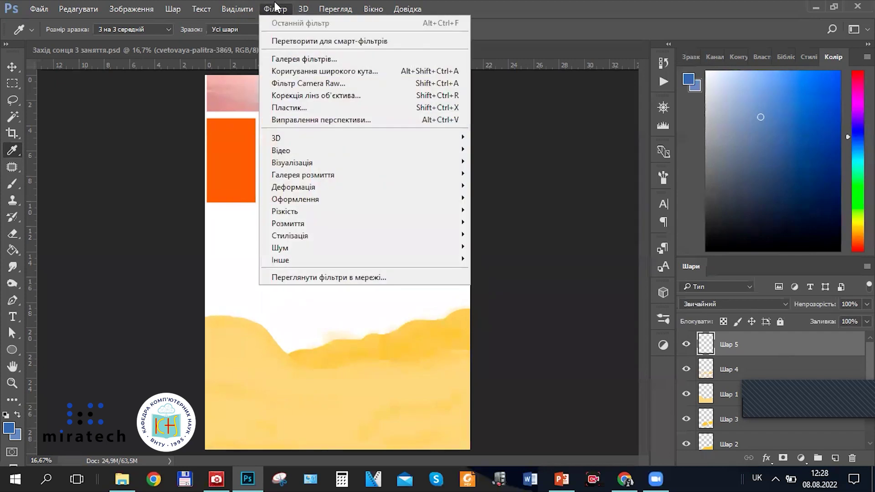
mouse_move(314, 143)
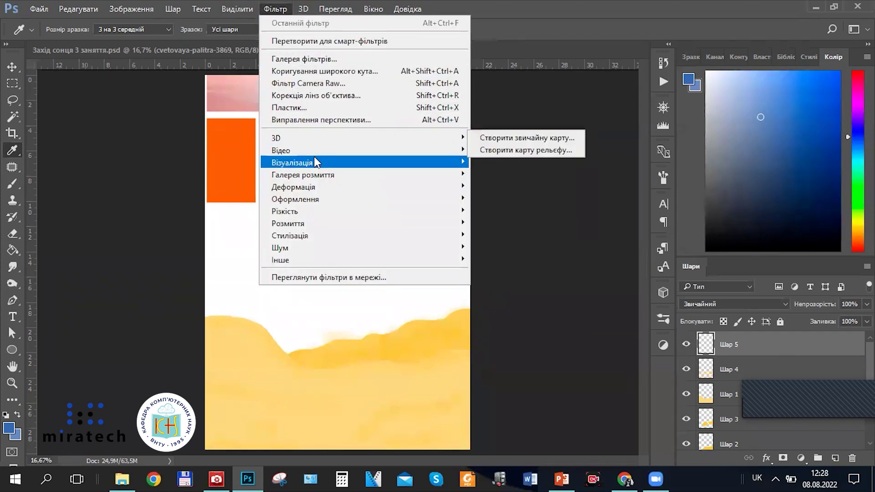
mouse_move(319, 163)
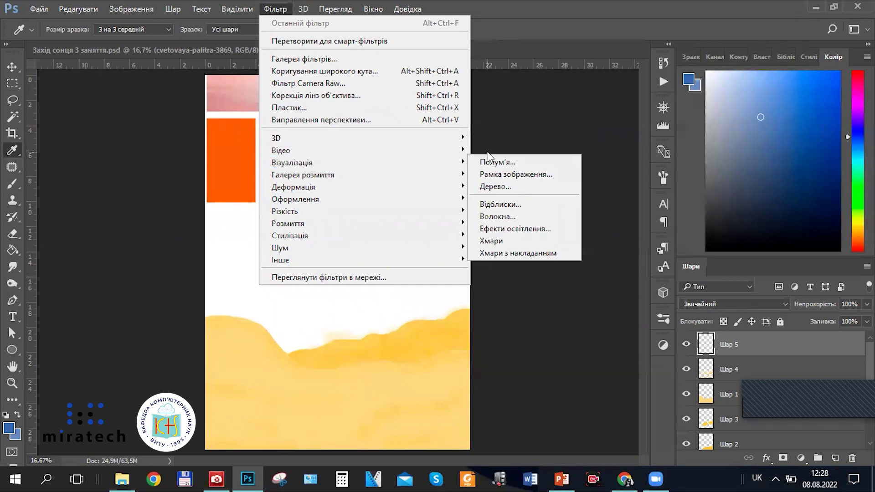
mouse_move(459, 163)
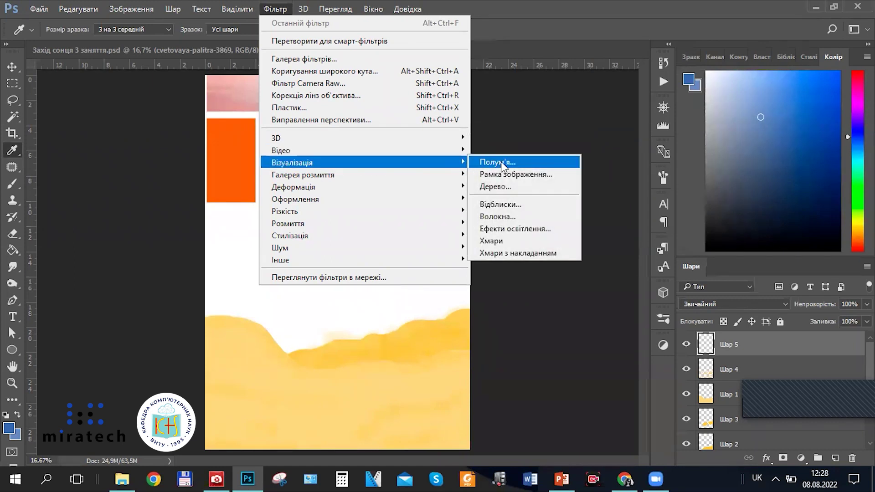
left_click(545, 217)
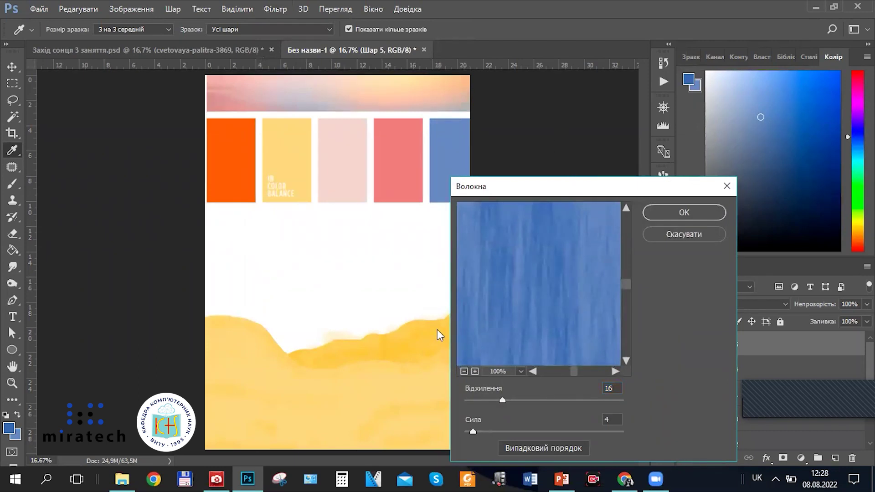
left_click_drag(566, 190, 554, 88)
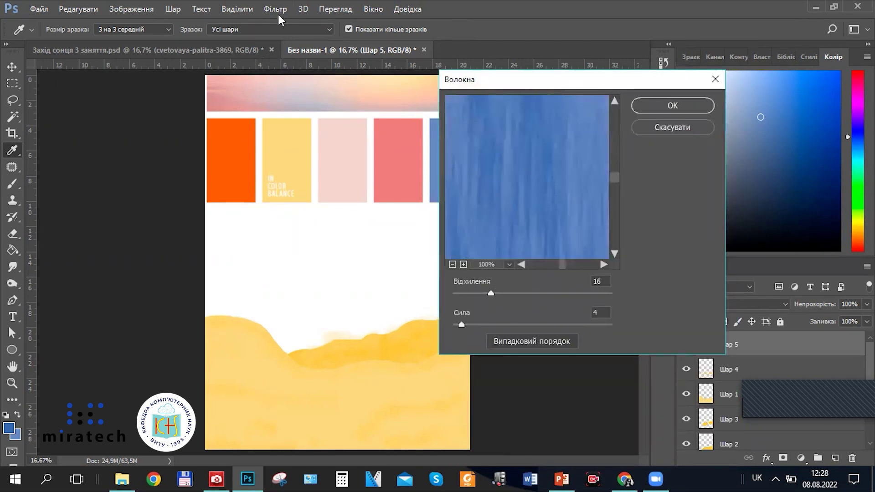
left_click(490, 293)
left_click_drag(490, 293, 611, 295)
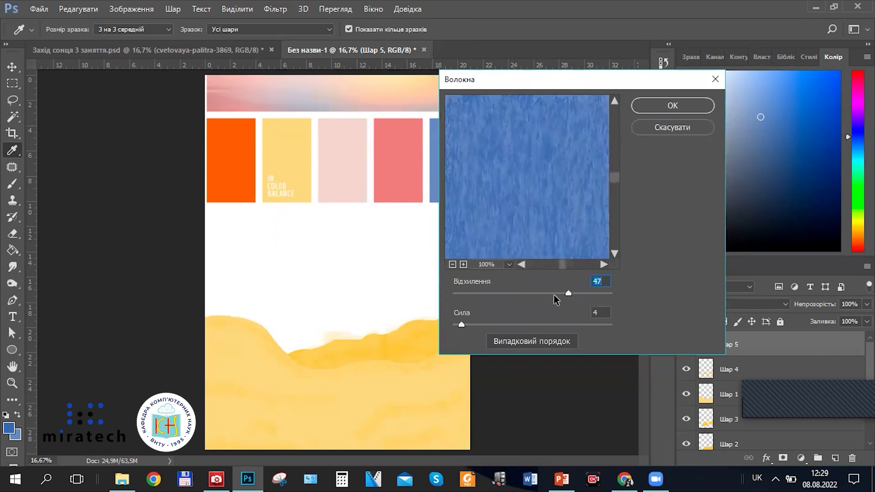
left_click_drag(565, 293, 471, 293)
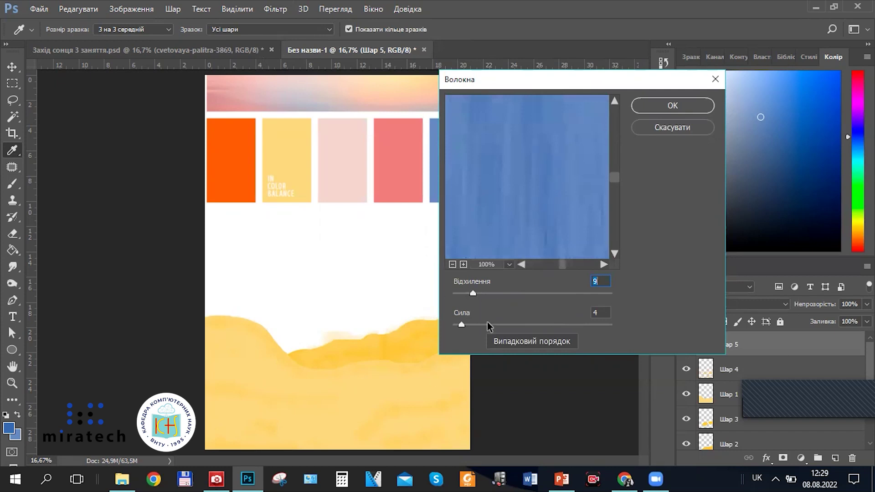
mouse_move(468, 324)
left_mouse_down()
mouse_move(619, 324)
mouse_move(440, 326)
mouse_move(477, 325)
left_mouse_up()
left_click(677, 106)
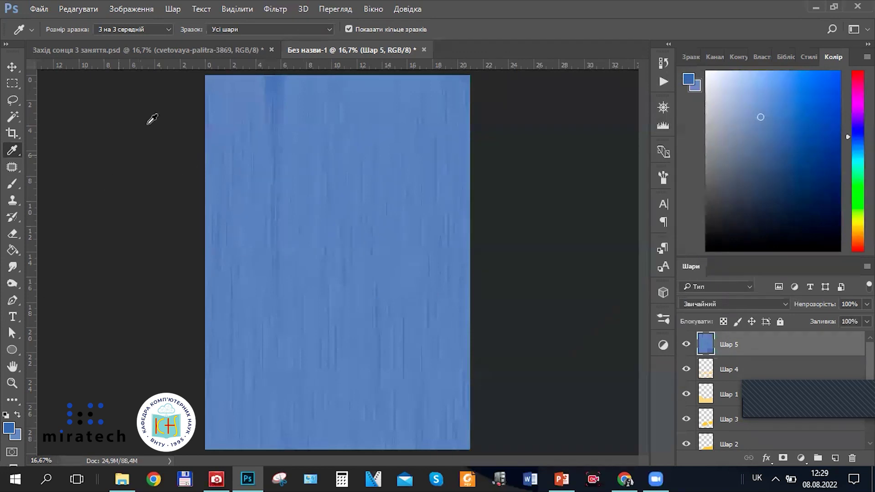
Rotate the blue fiber layer 90° clockwise and move it down to cover the lower part of the canvas
left_click(13, 66)
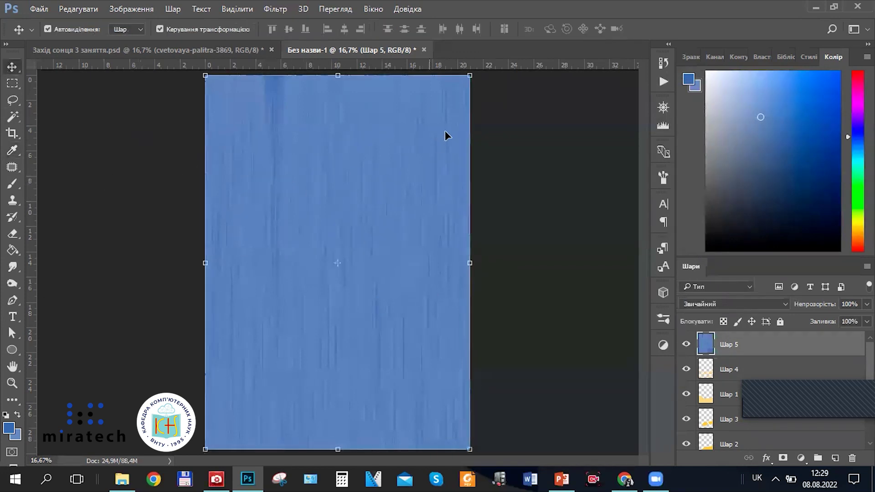
left_click_drag(478, 75, 193, 144)
key("ctrl+z")
left_click(75, 8)
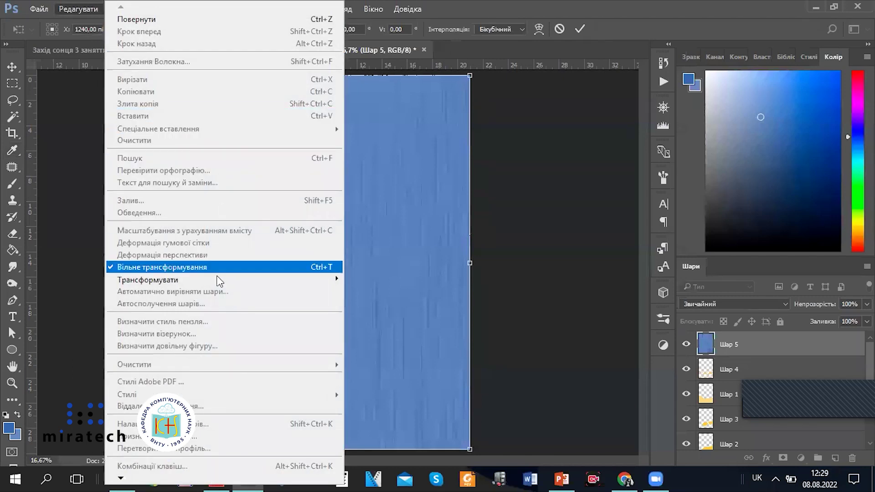
mouse_move(219, 280)
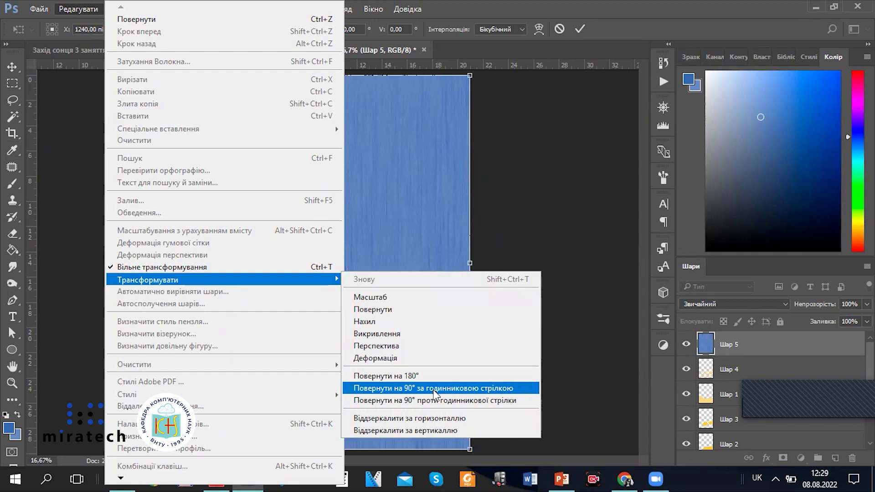
left_click(485, 389)
left_click(579, 29)
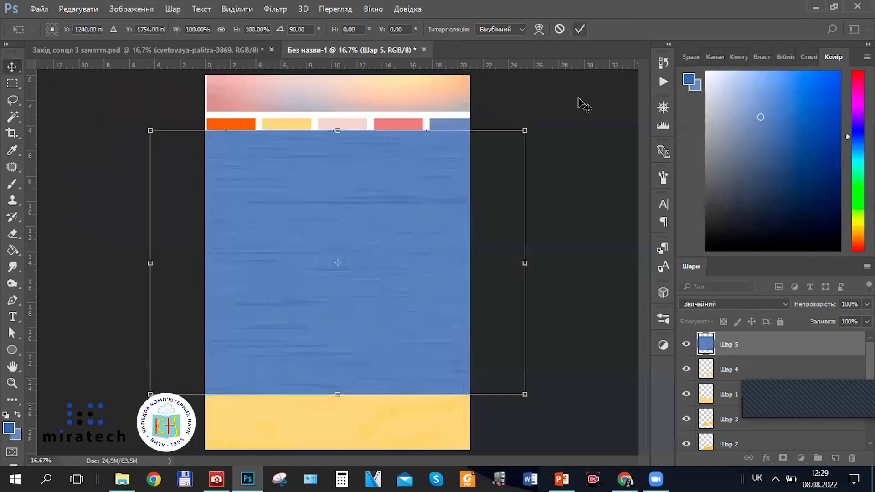
left_click_drag(431, 265, 435, 377)
Hide the cvetovaya-palitra-3869 palette layer
left_click(416, 147)
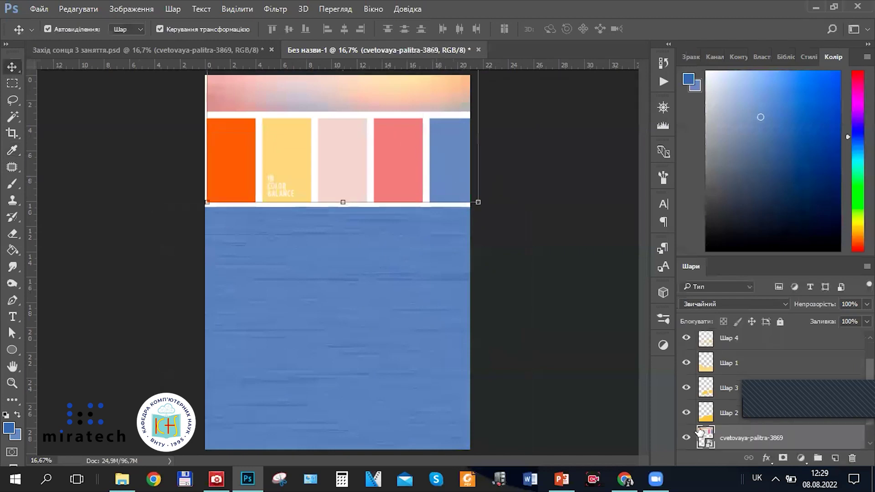
left_click(686, 438)
left_click(686, 438)
left_click(681, 439)
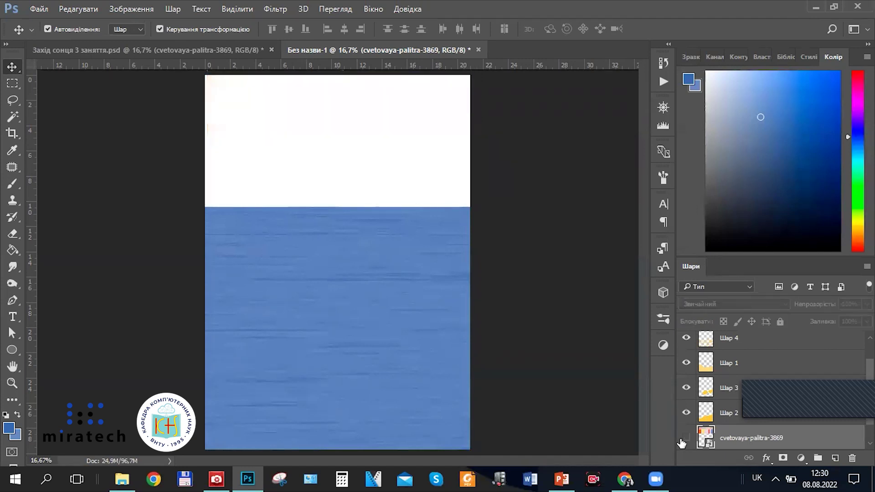
scroll(705, 426, "down", 1)
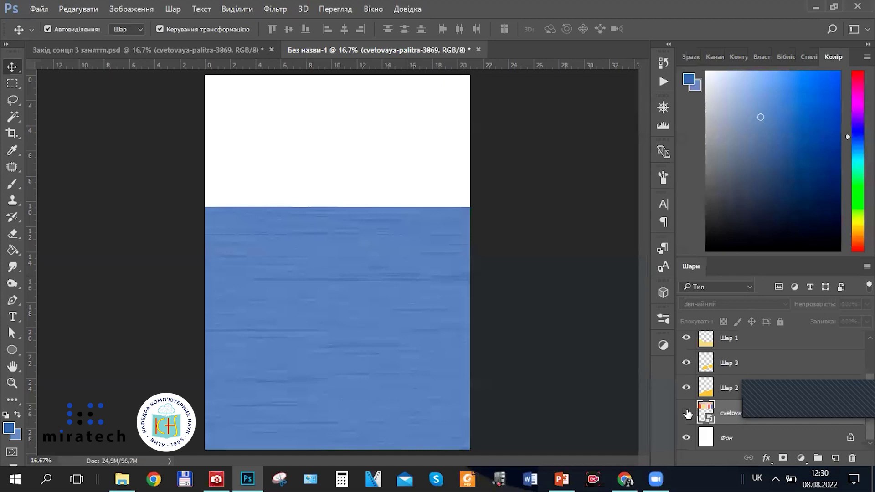
left_click(687, 412)
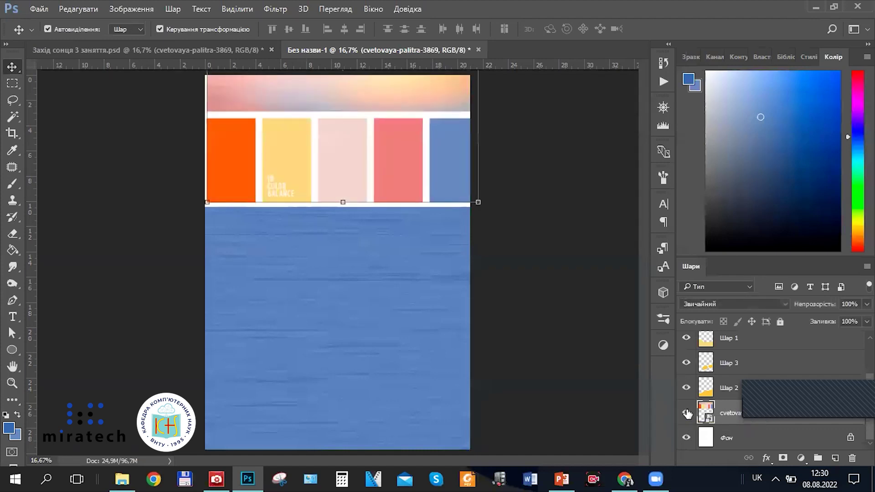
left_click(686, 412)
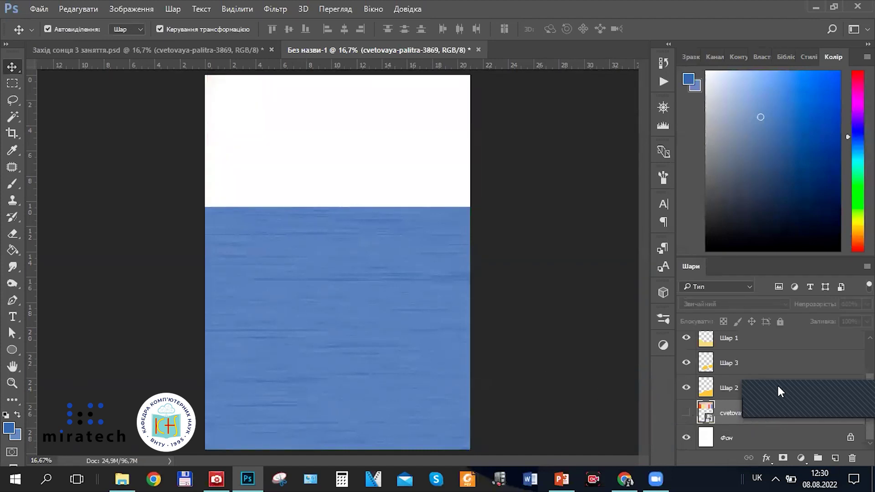
Move the blue layer Шар 5 below the dune layer Шар 2 so it sits behind the sand
scroll(729, 369, "up", 2)
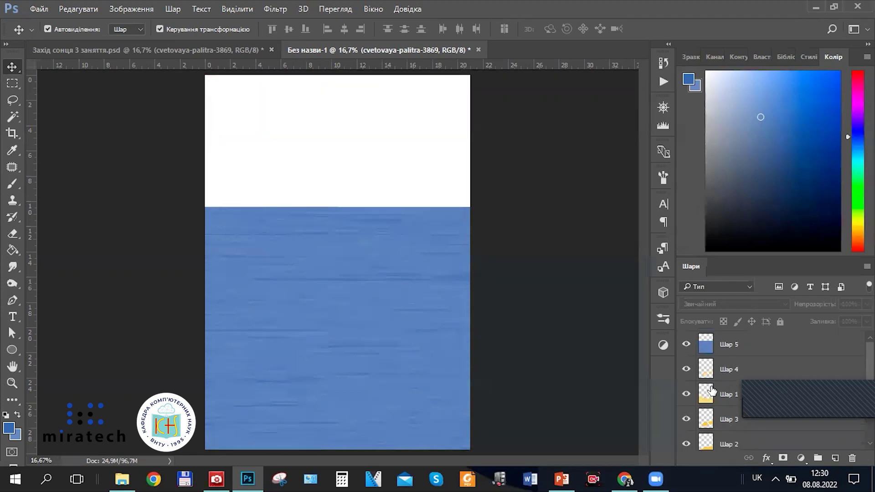
left_click(716, 353)
left_click(686, 345)
left_click(686, 345)
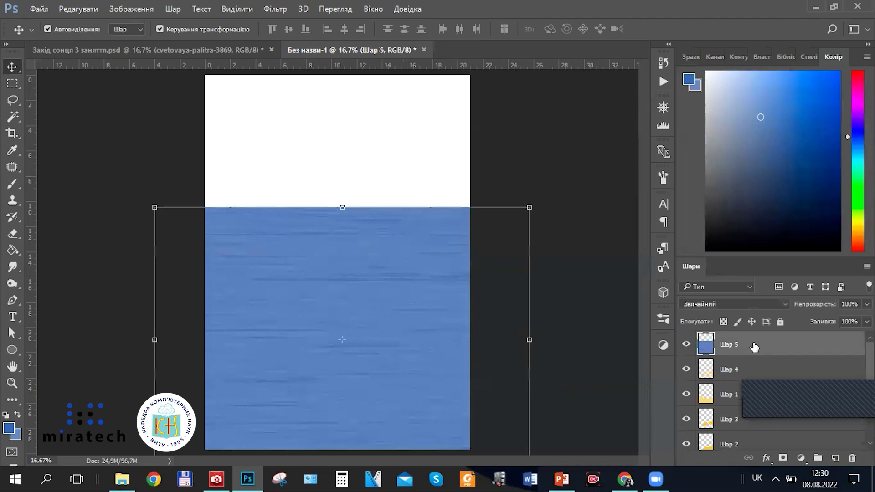
left_click_drag(752, 348, 727, 405)
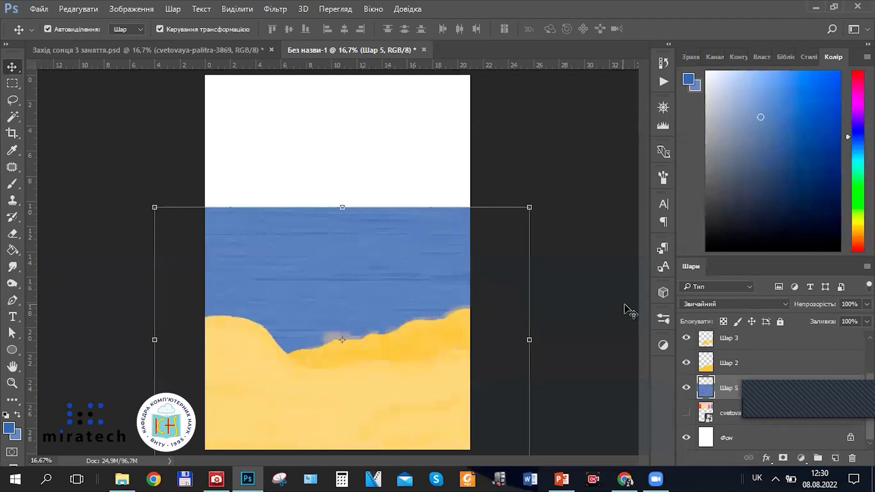
Toggle the visibility of the dune layers Шар 3, Шар 1 and Шар 4 to check what each one contains
left_click(708, 340)
left_click(688, 345)
left_click(688, 344)
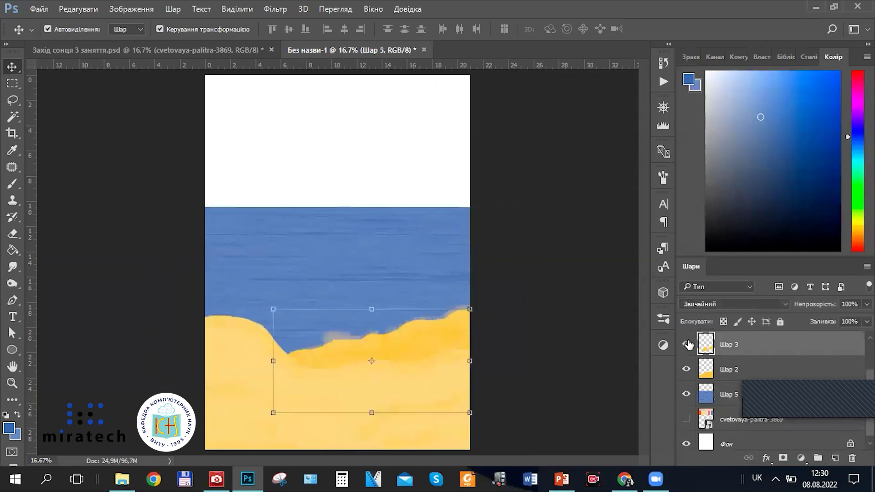
scroll(730, 352, "up", 2)
left_click(686, 370)
left_click(686, 370)
left_click(686, 345)
left_click(686, 345)
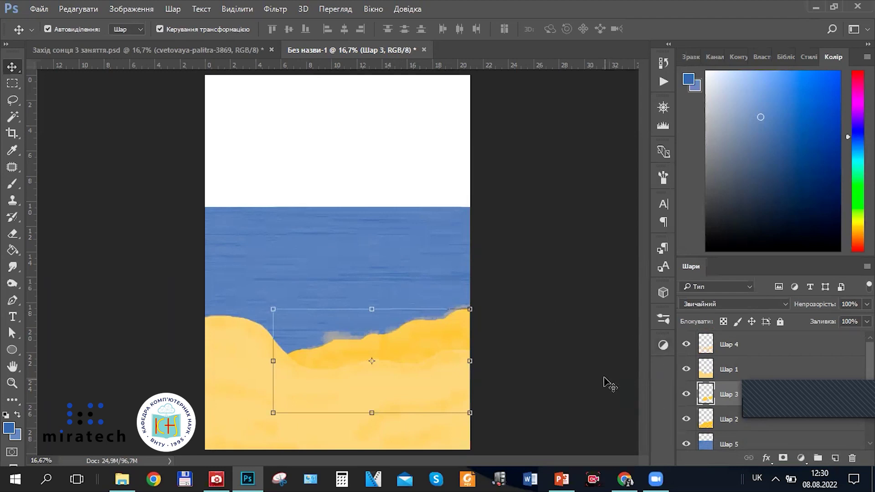
Move the blue sea layer further down so its horizon sits closer above the dunes
left_click(605, 352)
left_click(337, 287)
left_click_drag(341, 277, 306, 296)
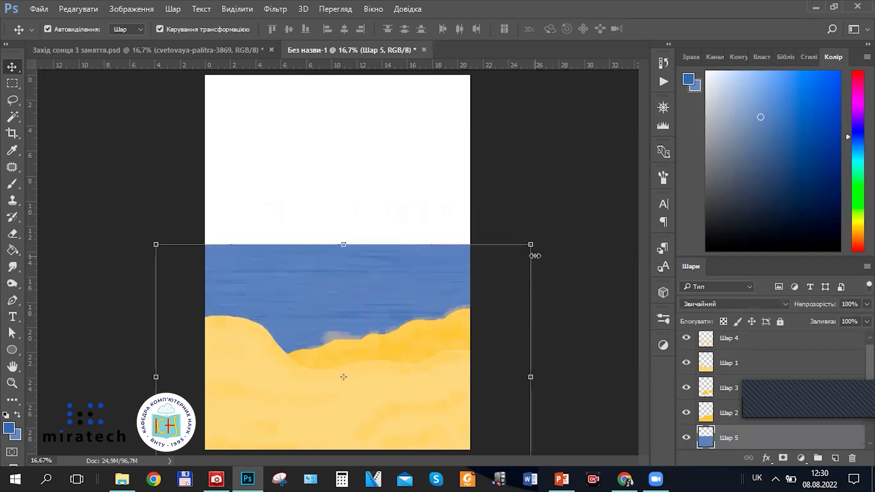
left_click_drag(531, 250, 532, 252)
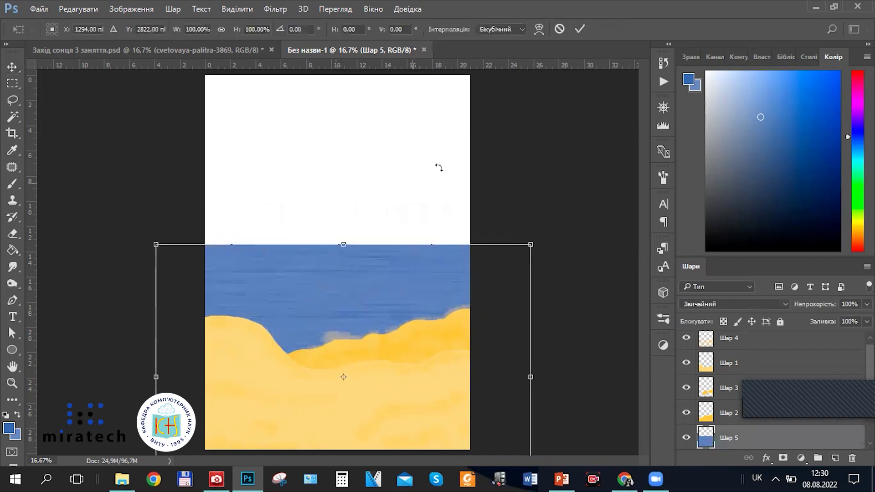
left_click(560, 28)
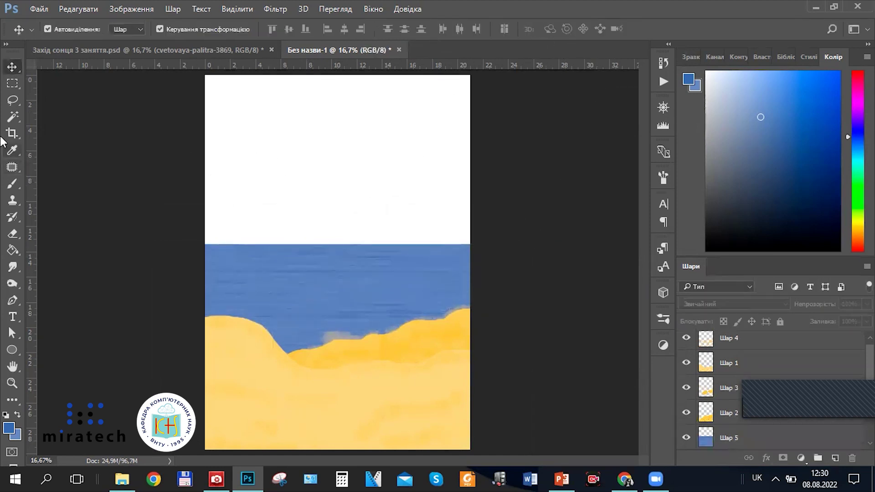
Create a new layer and place it below the sea layer Шар 5, directly above the palette layer
scroll(774, 392, "up", 1)
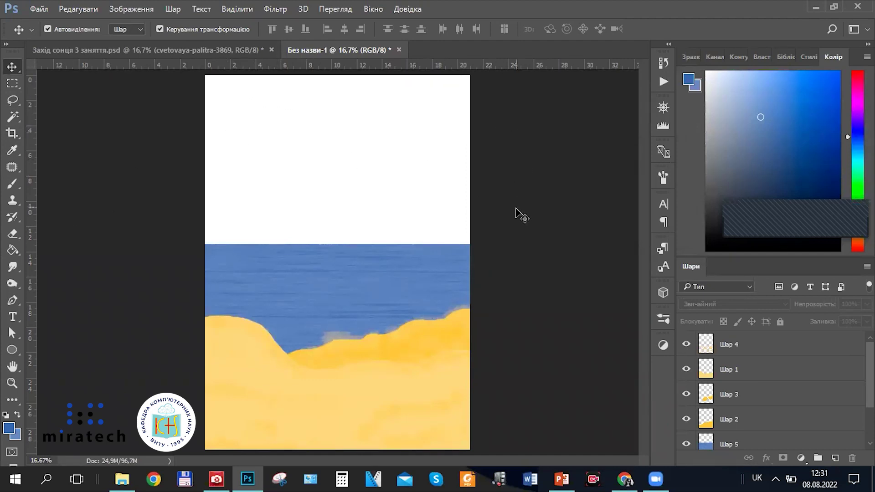
scroll(752, 403, "down", 2)
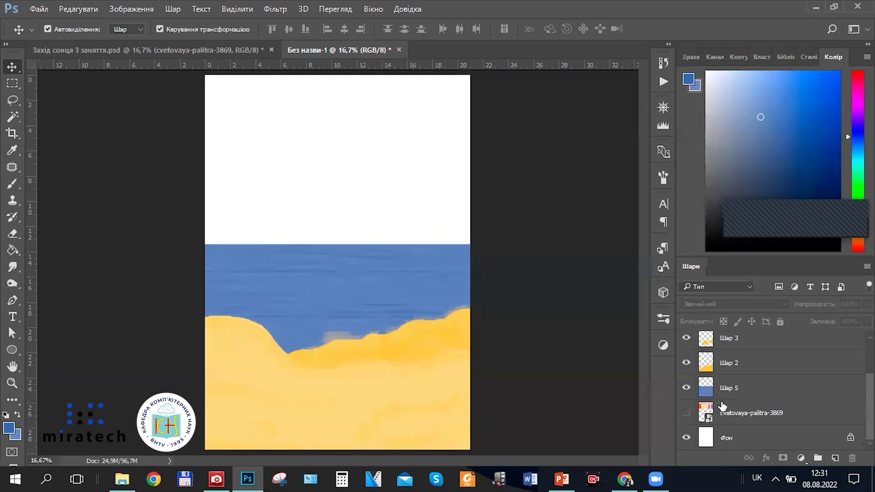
scroll(724, 405, "up", 2)
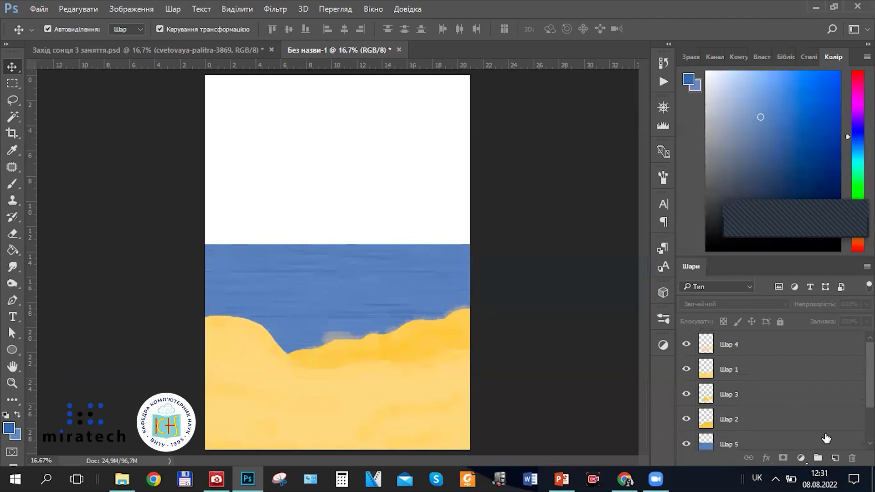
left_click(770, 424)
scroll(777, 410, "down", 2)
left_click(754, 389)
left_click(835, 458)
left_click_drag(761, 401, 760, 412)
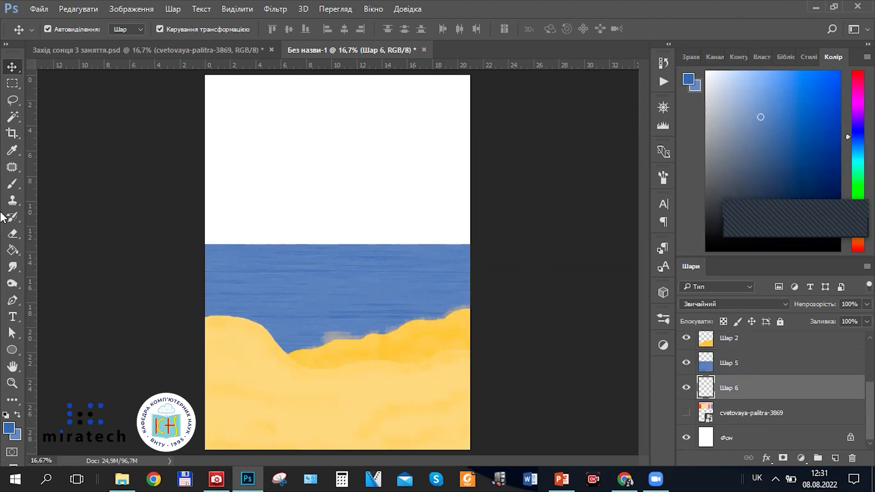
Show the palette layer, set its pale pink swatch as foreground color with blue as background, and hide the palette again
left_click(685, 412)
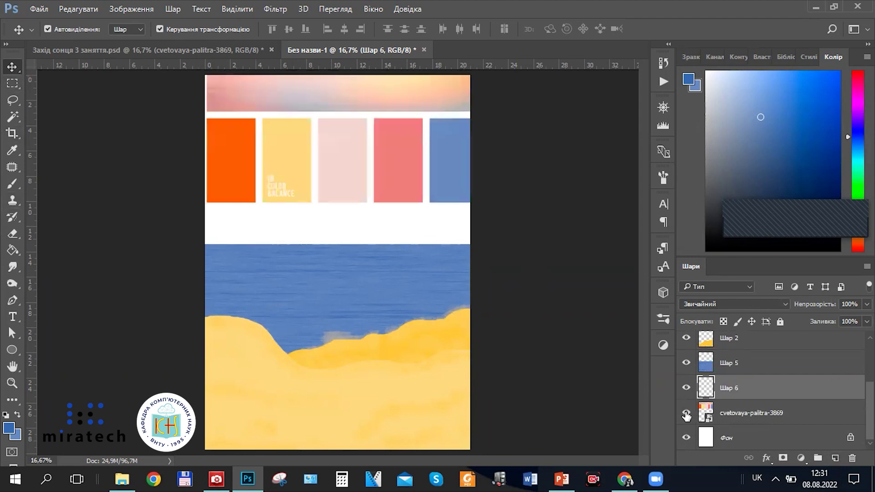
left_click(13, 149)
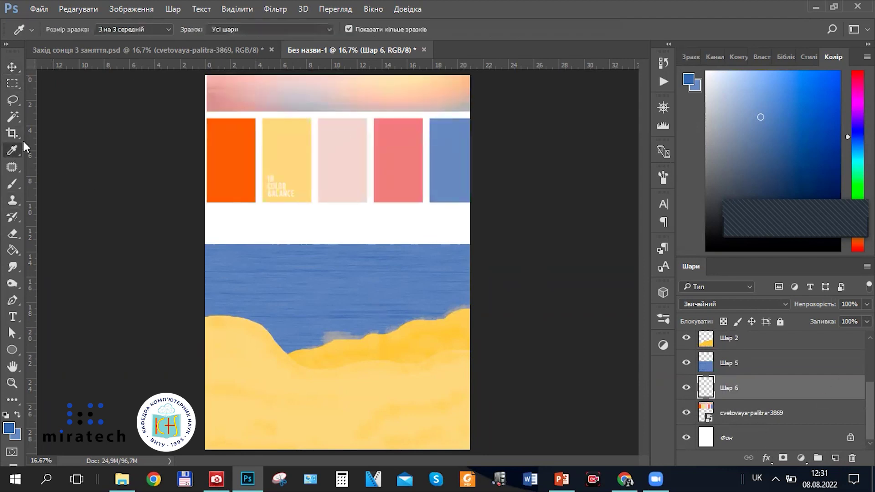
left_click(347, 158, "alt")
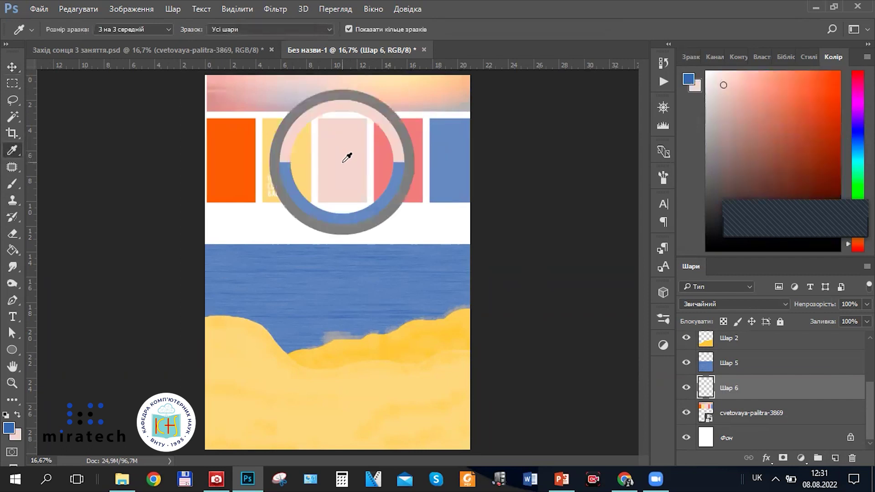
left_click(18, 414)
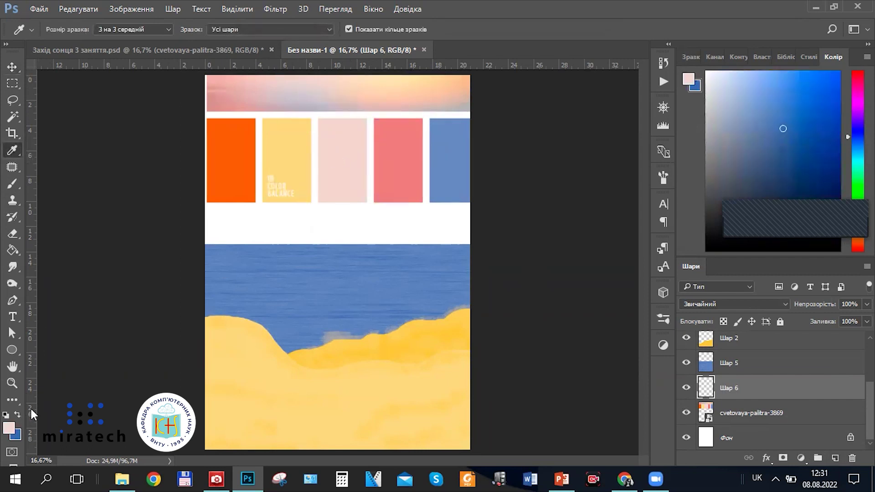
left_click(685, 413)
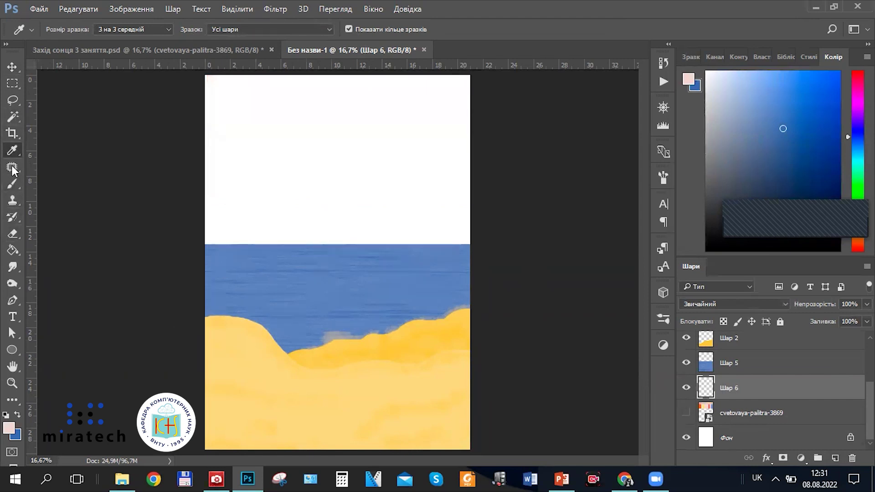
Fill the sky layer Шар 6 with the pale pink foreground color using the Paint Bucket
left_click(13, 250)
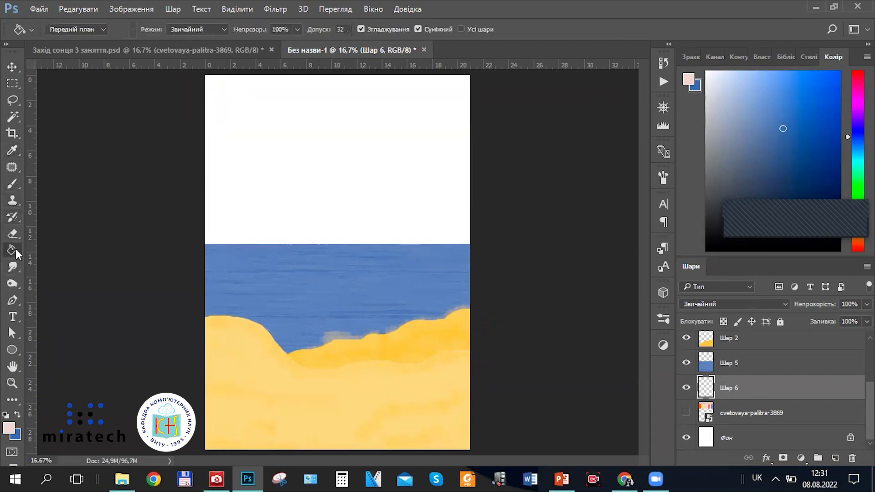
left_click(349, 130)
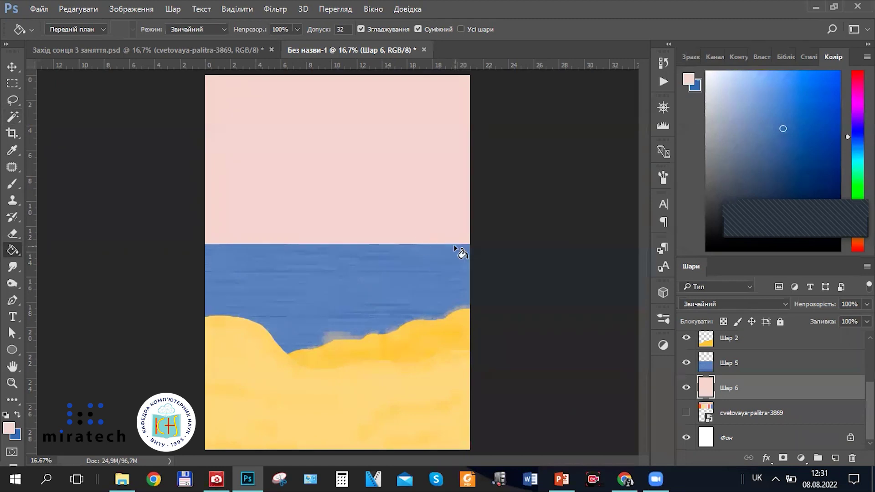
scroll(780, 423, "up", 3)
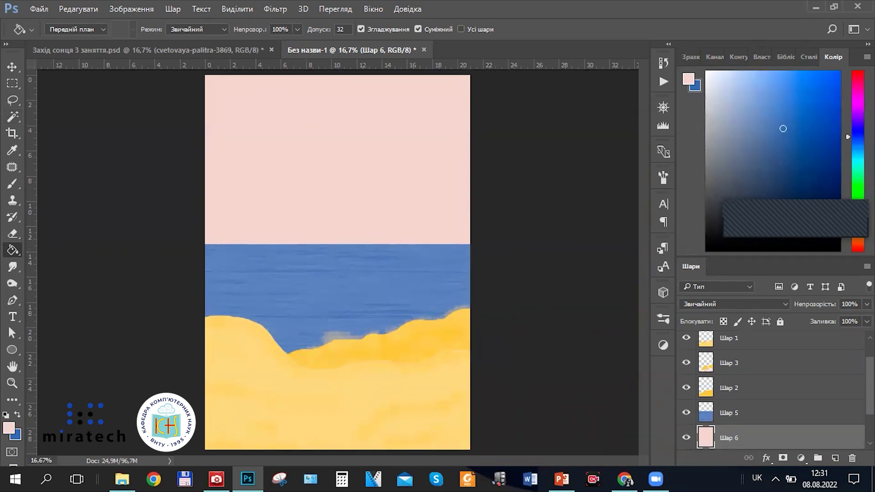
scroll(776, 412, "down", 3)
scroll(777, 410, "up", 1)
scroll(771, 406, "down", 1)
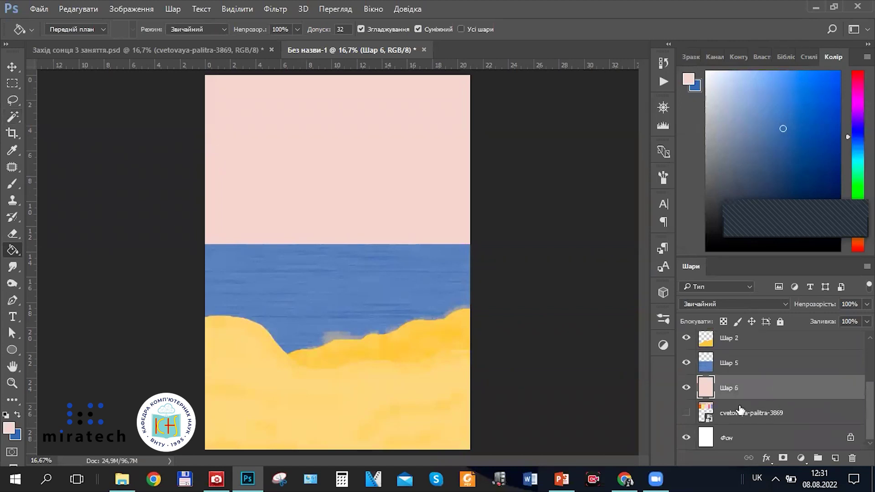
Check layers Шар 3, Шар 1 and Шар 4 by toggling their visibility to find the stray smudges, and select Шар 4
scroll(757, 391, "up", 3)
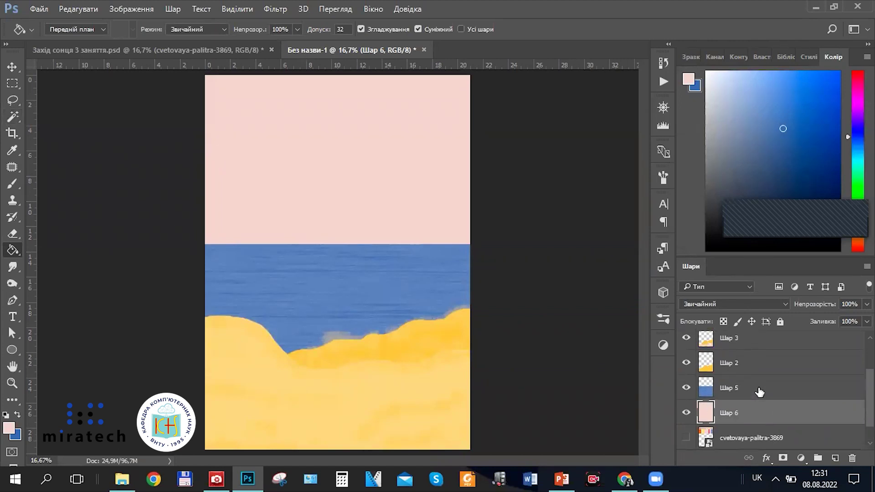
left_click(688, 398)
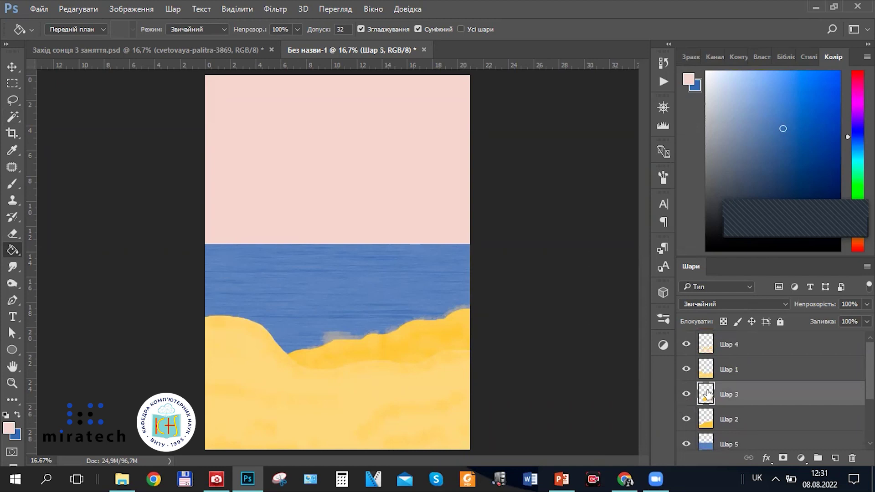
left_click(686, 395)
left_click(688, 370)
left_click(689, 370)
left_click(731, 374)
left_click(686, 370)
left_click(685, 370)
left_click(686, 344)
left_click(686, 343)
left_click(764, 345)
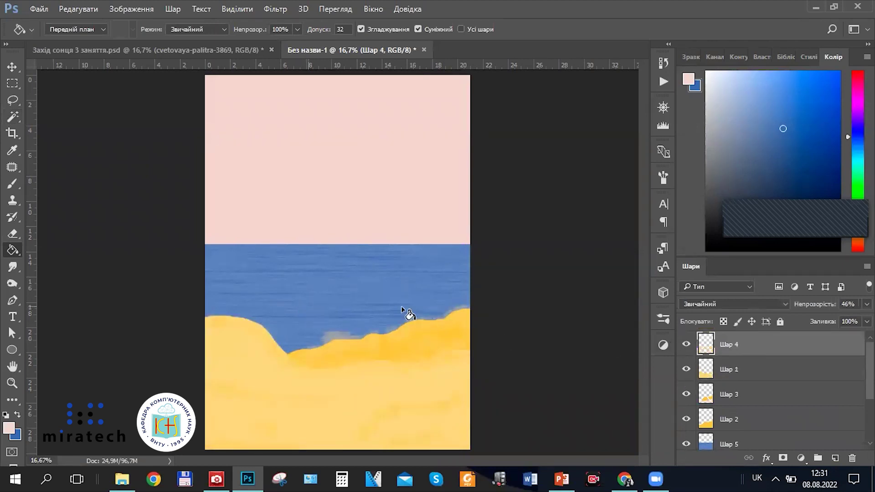
Open the keyboard picture download.png from the Курс для дітей folder, view it enlarged, close it and return to Photoshop
key("ctrl+plus")
key("ctrl+plus")
key("ctrl+plus")
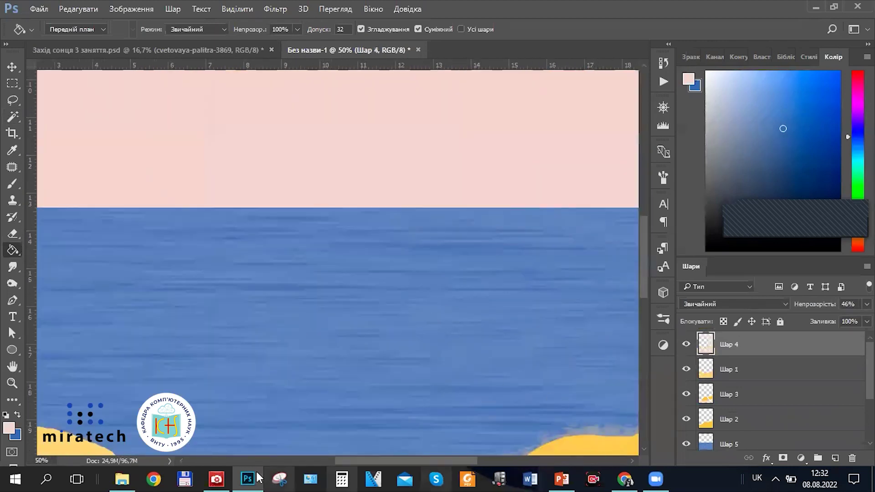
scroll(391, 347, "down", 1)
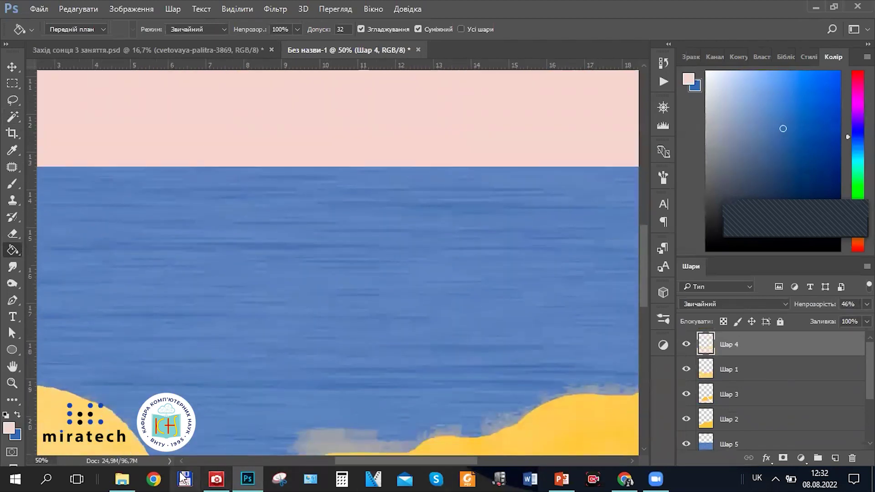
left_click(122, 479)
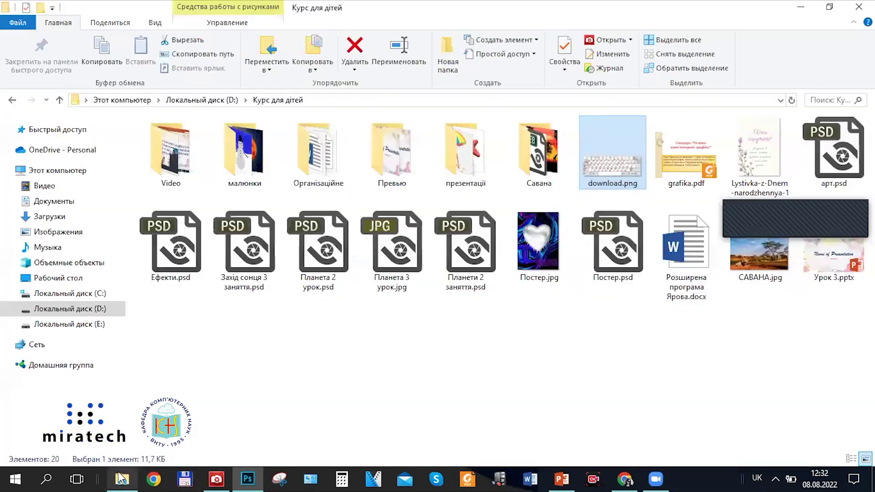
double_click(628, 163)
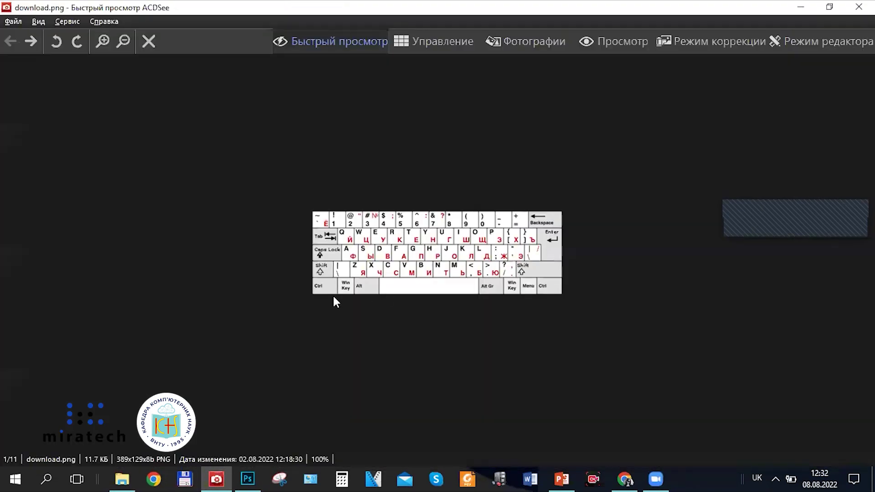
scroll(333, 272, "up", 2)
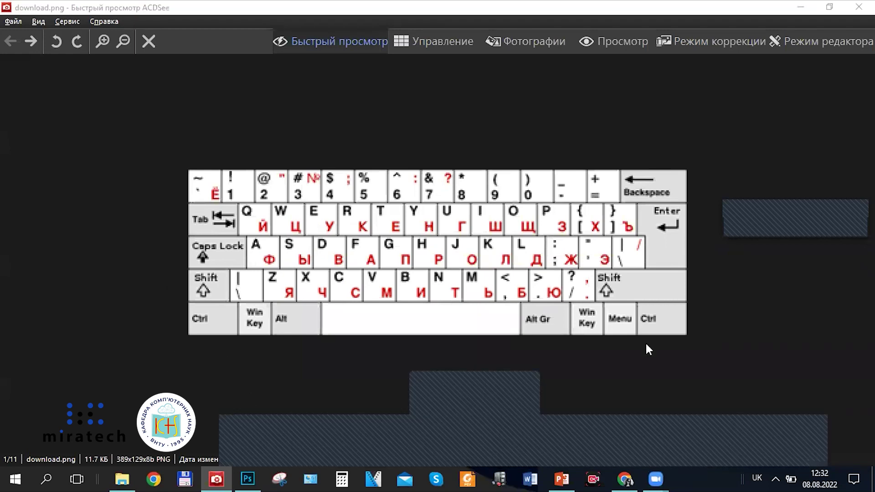
key("Escape")
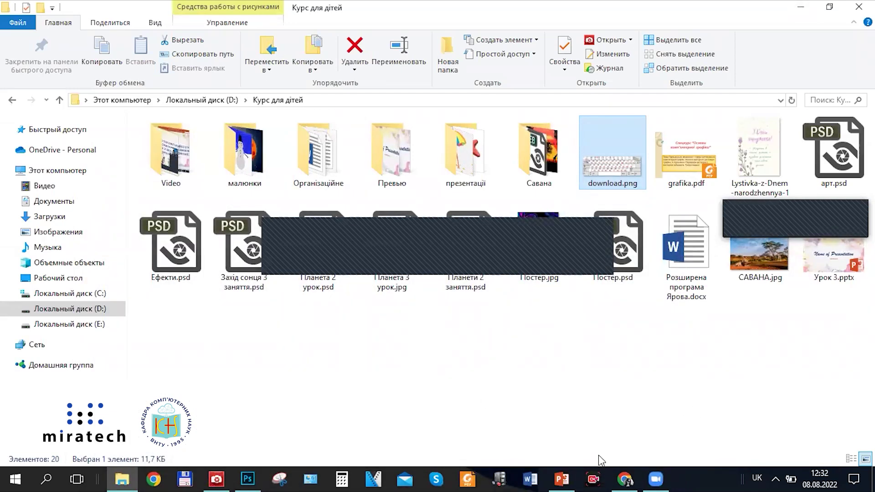
left_click(258, 477)
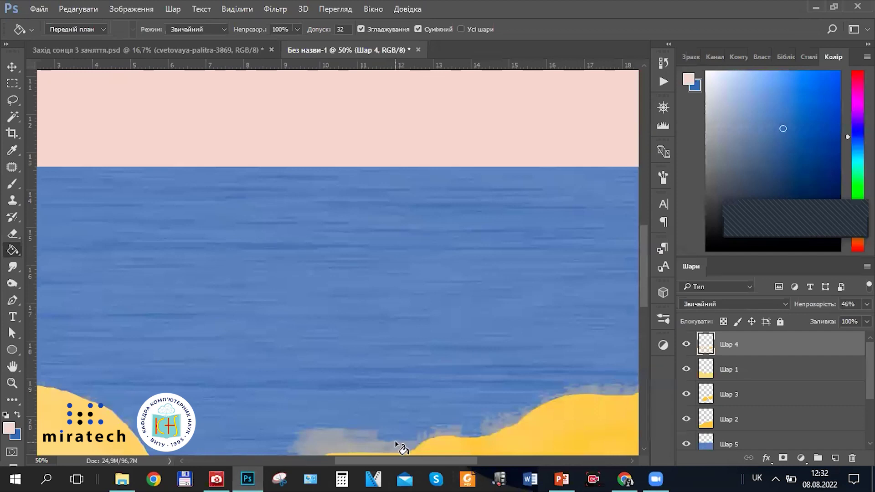
Check Шар 4's visibility and erase part of the grey smudge above the middle dune with the hard 80 px Eraser
scroll(336, 370, "down", 3)
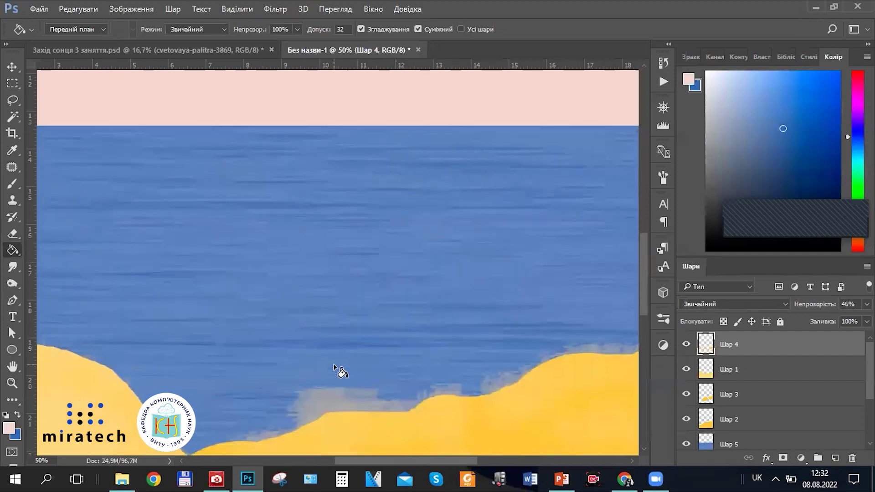
scroll(340, 370, "up", 1)
scroll(339, 353, "down", 5)
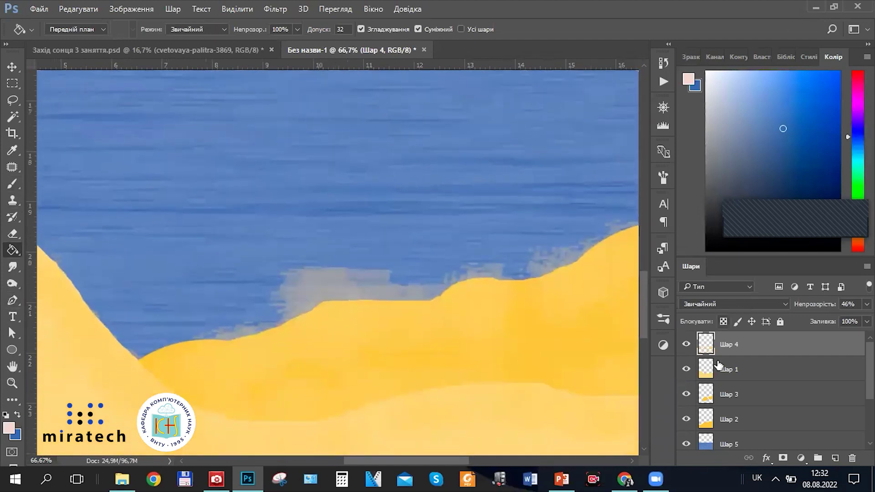
left_click(686, 344)
left_click(685, 343)
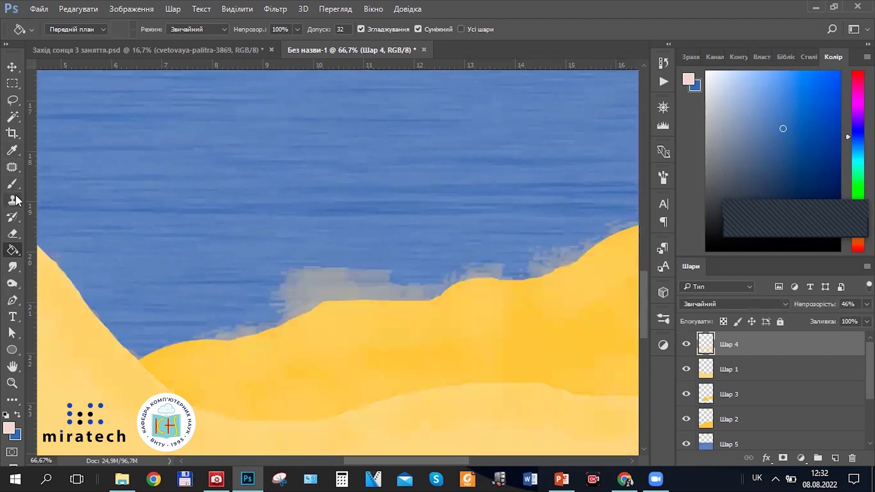
left_click(12, 233)
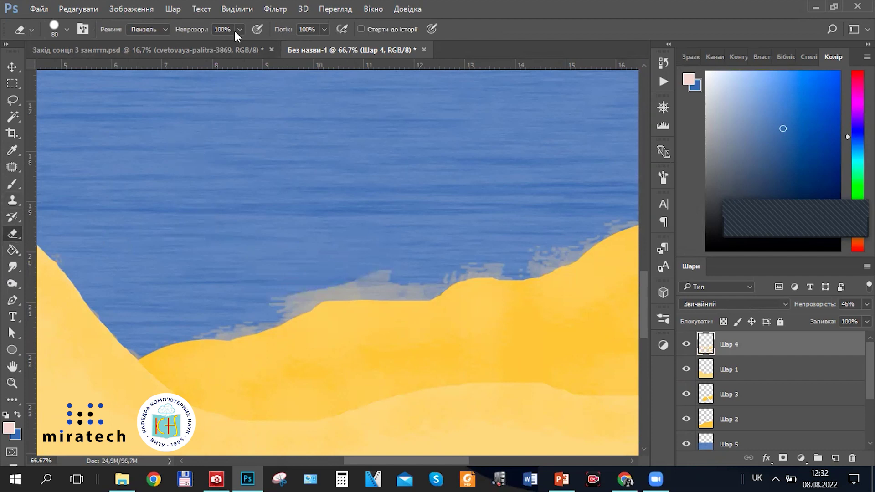
left_click(66, 30)
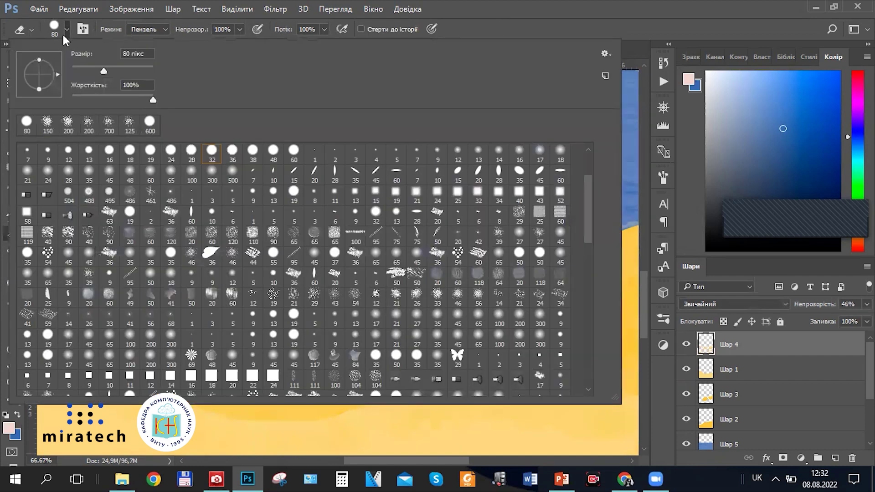
left_click(66, 30)
mouse_move(301, 293)
left_mouse_down()
mouse_move(269, 296)
mouse_move(304, 293)
mouse_move(310, 303)
mouse_move(294, 296)
mouse_move(287, 310)
left_mouse_up()
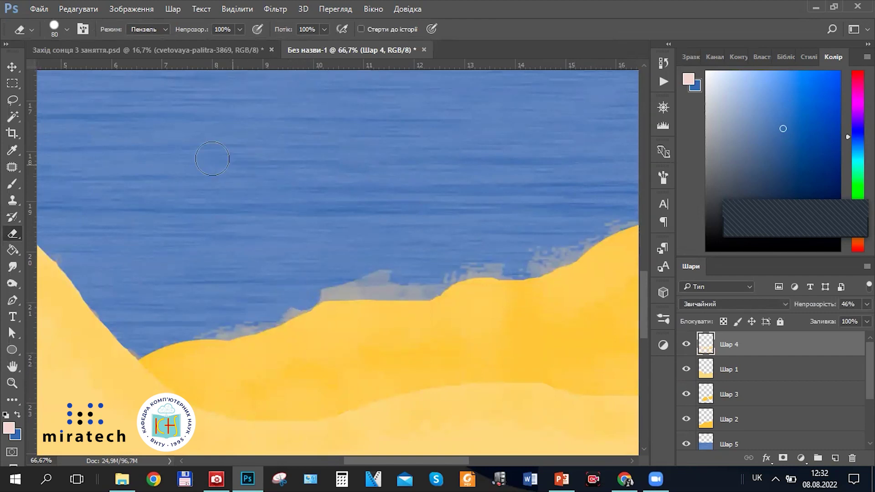
Switch the Eraser to the soft 100 px brush and erase the remaining smudges along the middle dune's upper edge on Шар 4
left_click(66, 29)
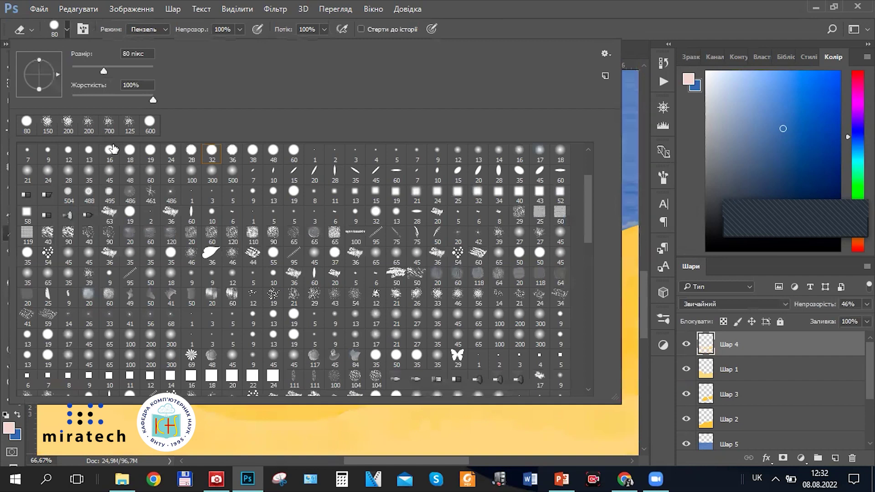
double_click(194, 176)
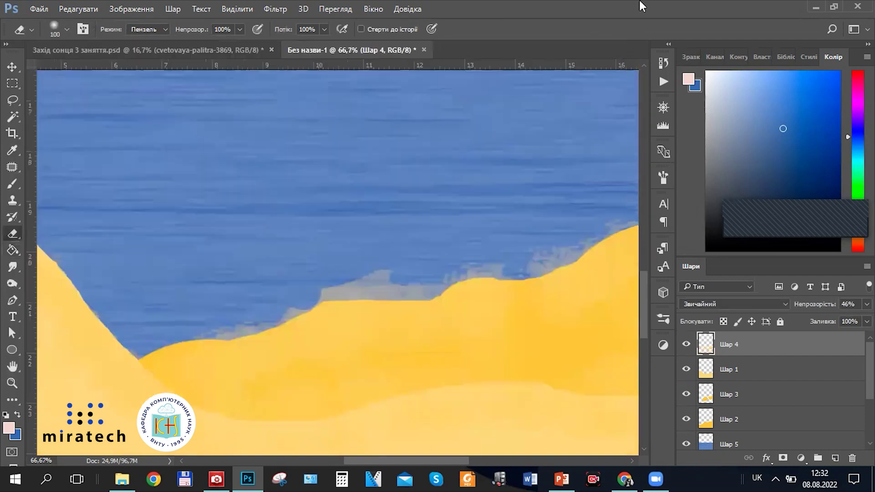
mouse_move(288, 298)
left_mouse_down()
mouse_move(247, 310)
mouse_move(307, 299)
mouse_move(194, 326)
mouse_move(250, 317)
mouse_move(138, 330)
mouse_move(128, 345)
left_mouse_up()
mouse_move(300, 271)
left_mouse_down()
mouse_move(322, 290)
mouse_move(469, 277)
mouse_move(480, 257)
mouse_move(506, 273)
mouse_move(402, 283)
left_mouse_up()
mouse_move(492, 261)
left_mouse_down()
mouse_move(545, 247)
mouse_move(526, 263)
mouse_move(617, 214)
mouse_move(567, 253)
left_mouse_up()
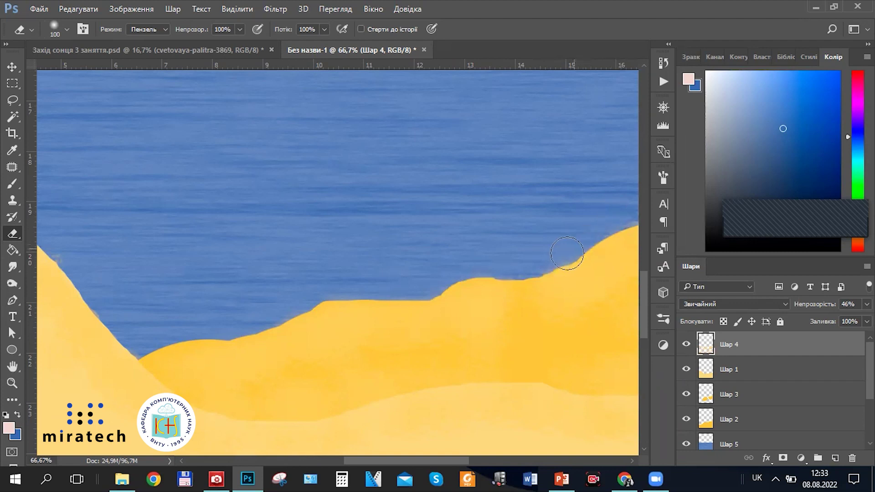
Erase the smudges along the dune crest near the picture's right edge on Шар 4
key("ctrl+minus")
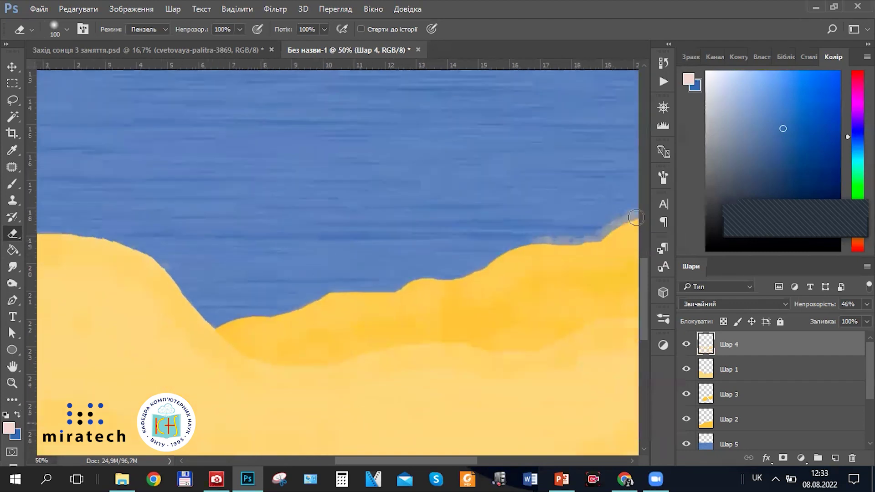
key("ctrl+minus")
key("ctrl+plus")
key("ctrl+plus")
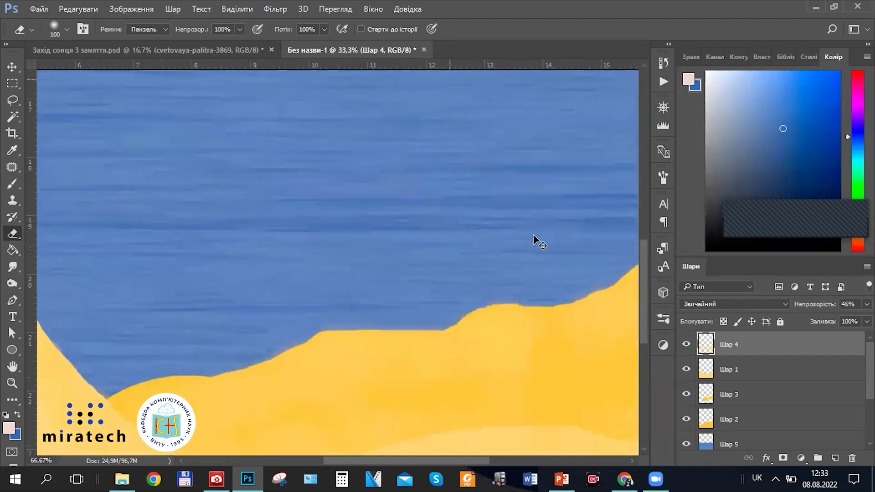
key("ctrl+plus")
mouse_move(384, 464)
left_mouse_down()
mouse_move(504, 458)
mouse_move(470, 460)
left_mouse_up()
mouse_move(267, 216)
left_mouse_down()
mouse_move(429, 203)
mouse_move(403, 211)
mouse_move(455, 192)
mouse_move(511, 149)
mouse_move(594, 136)
mouse_move(519, 156)
left_mouse_up()
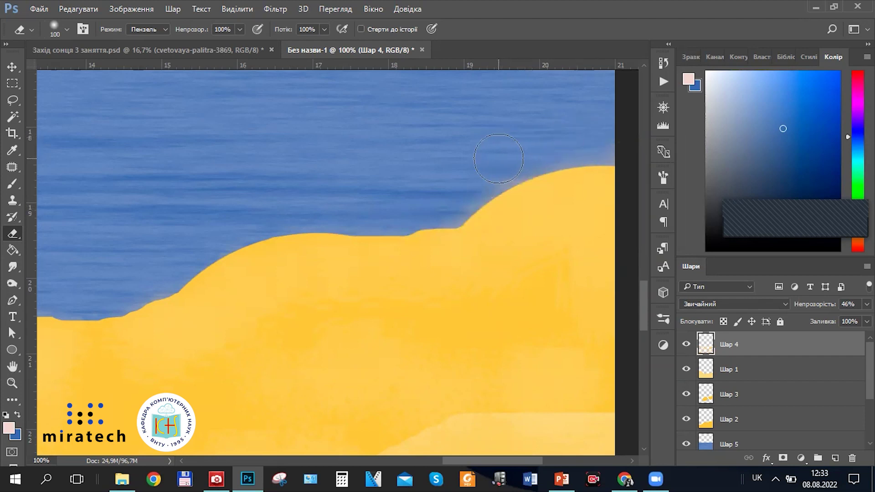
Examine the cleaned boundary between the dunes and the sea across the whole picture
key("ctrl+minus")
key("ctrl+minus")
key("ctrl+minus")
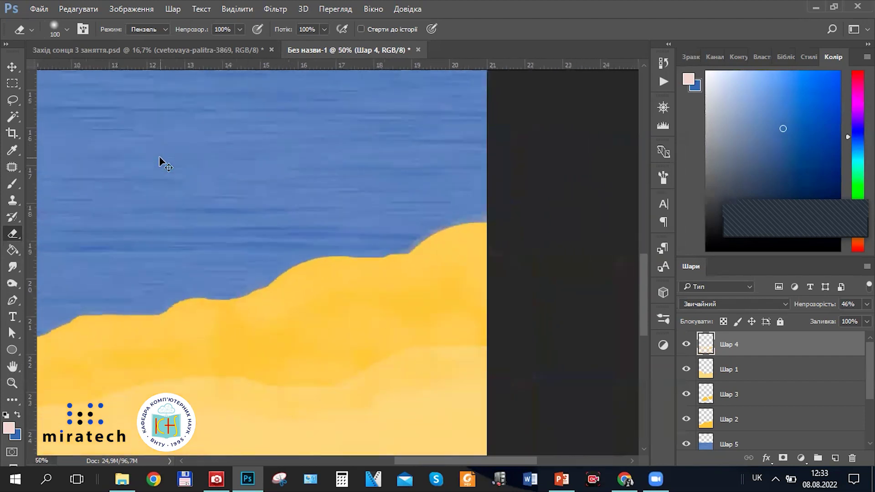
left_click_drag(449, 460, 422, 461)
key("ctrl+minus")
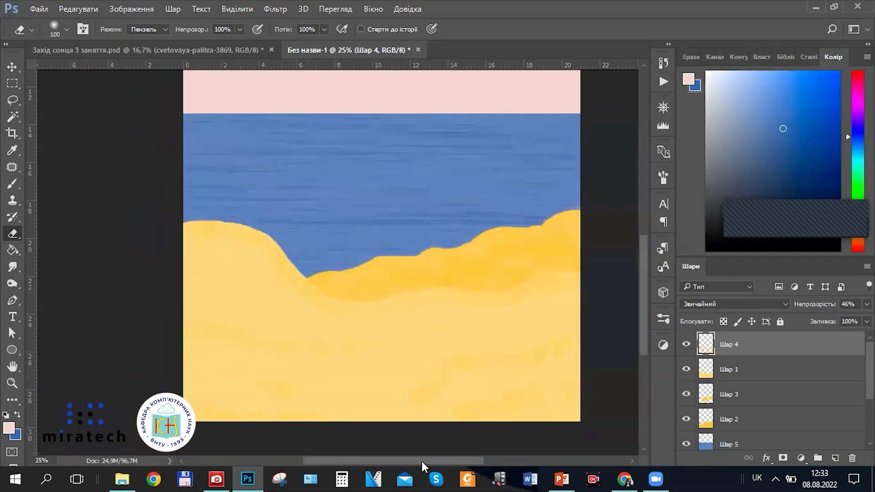
scroll(404, 441, "left", 1)
scroll(425, 427, "up", 2)
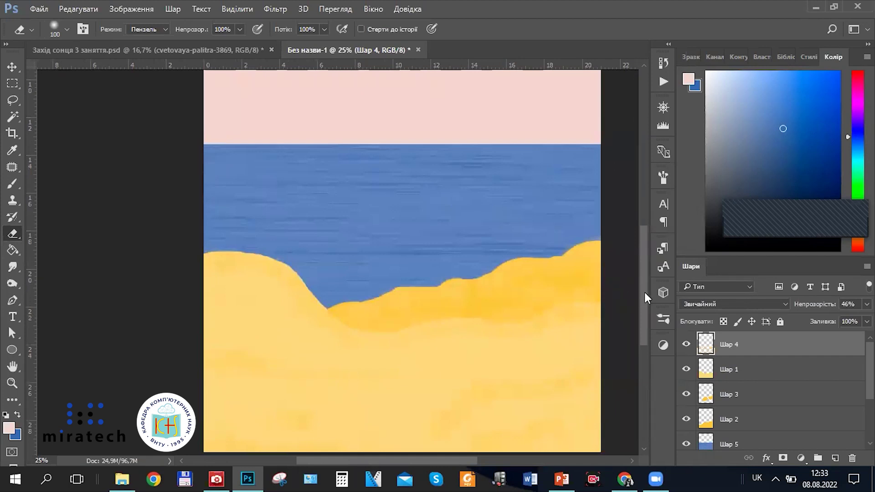
scroll(644, 293, "up", 5)
scroll(644, 294, "down", 5)
key("ctrl+minus")
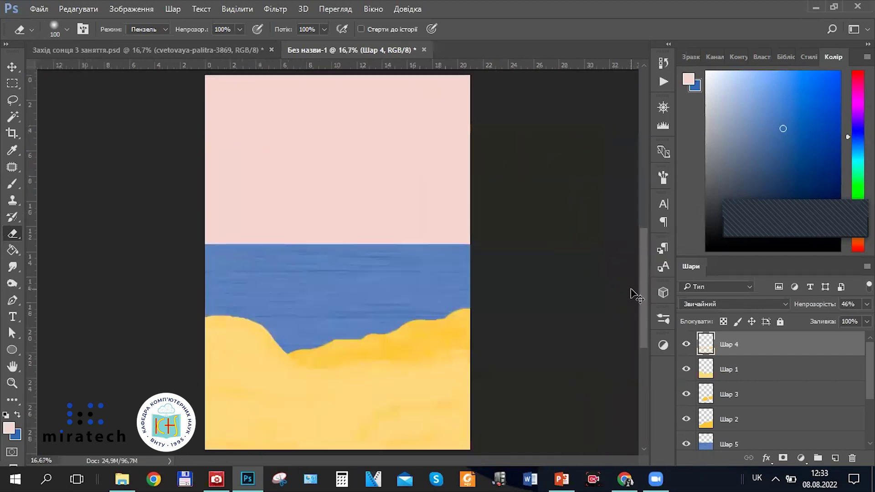
Select the sky layer Шар 6 and toggle its visibility off and on to check it
scroll(745, 427, "down", 3)
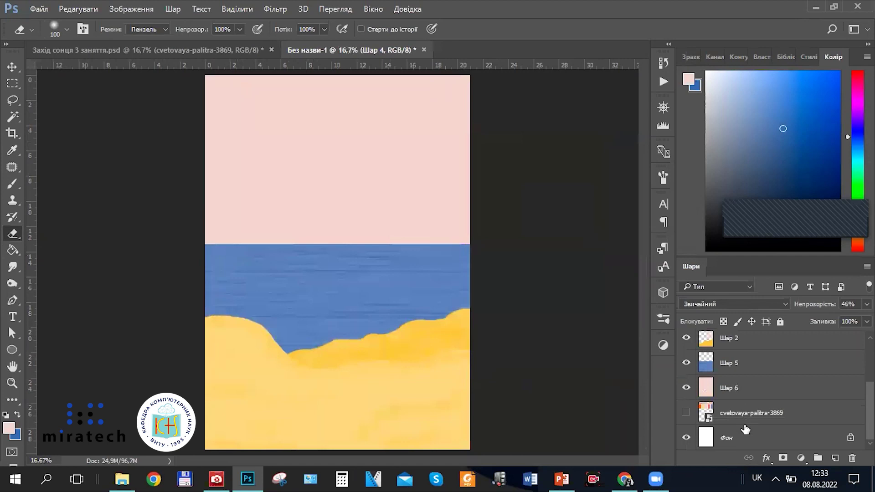
left_click(747, 398)
left_click(686, 388)
left_click(686, 388)
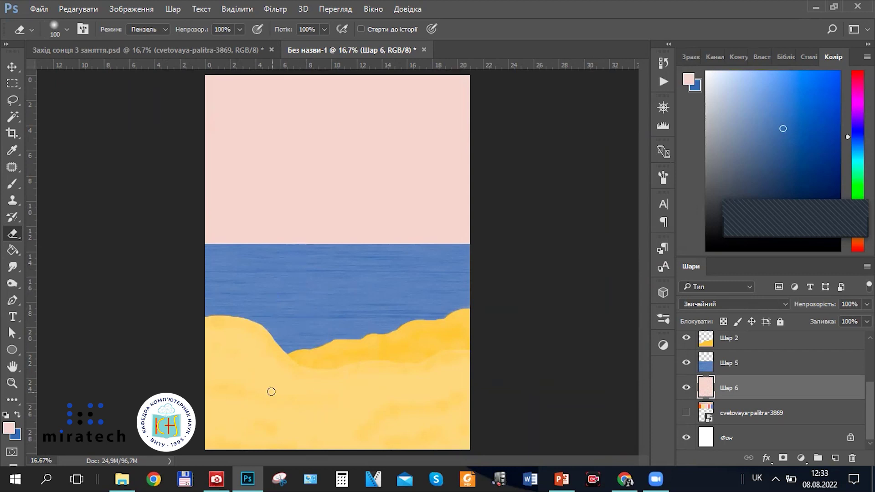
Consult the finished reference picture and crop about 2.5 cm off the beach picture's top and about 0.5 cm off its bottom
left_click(205, 50)
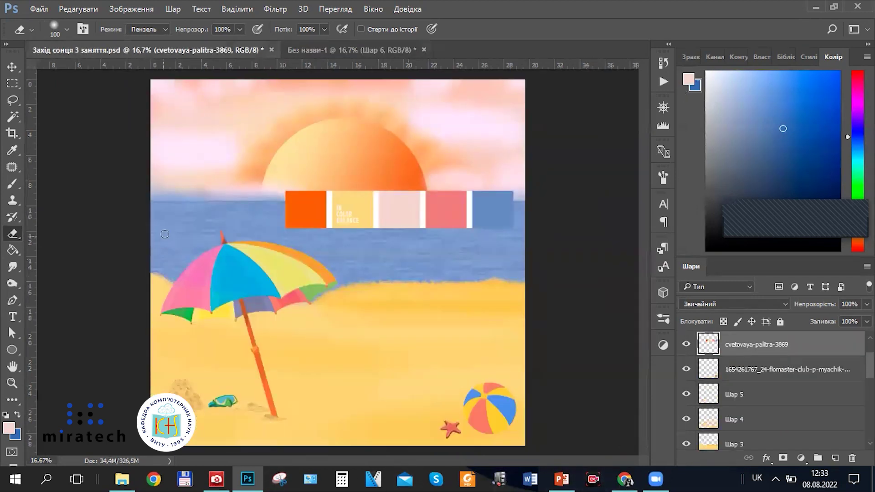
left_click(322, 51)
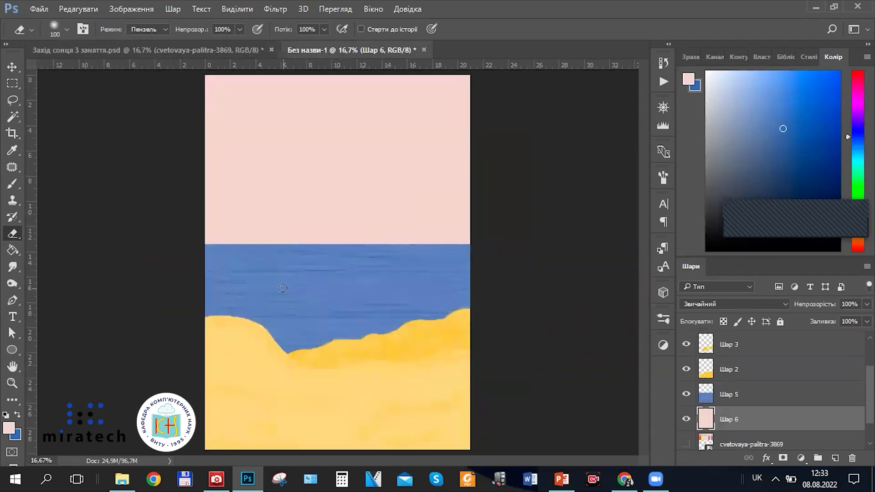
left_click(9, 138)
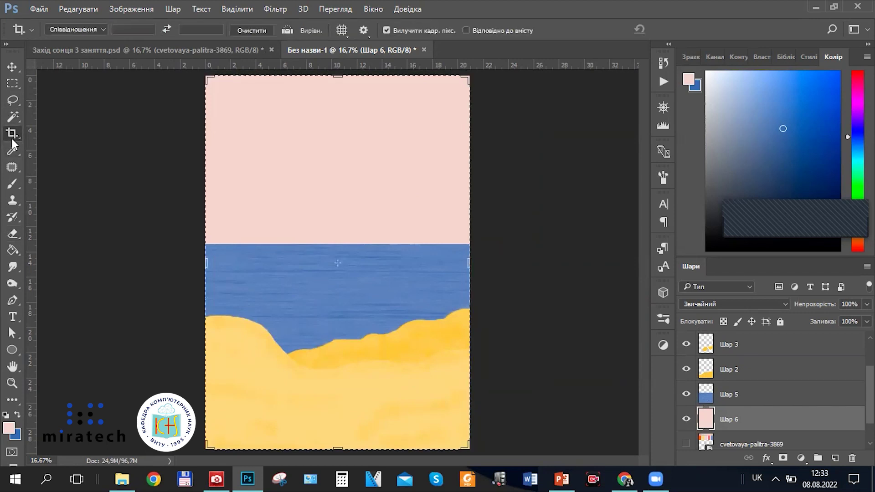
right_click(12, 139)
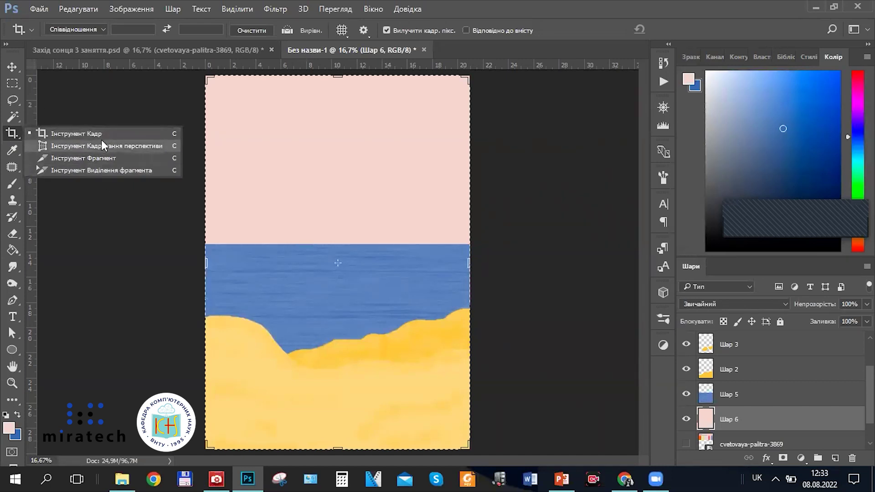
left_click(13, 141)
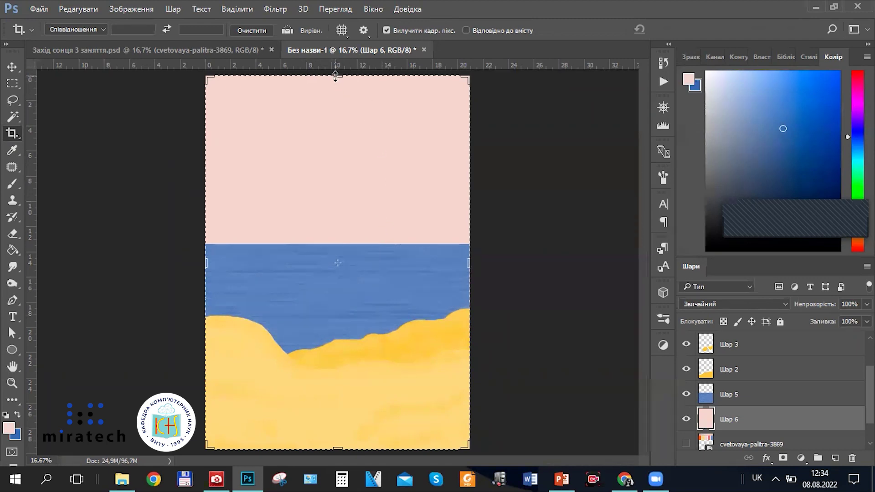
mouse_move(336, 78)
left_mouse_down()
mouse_move(337, 108)
mouse_move(338, 92)
left_mouse_up()
left_click_drag(336, 431, 336, 431)
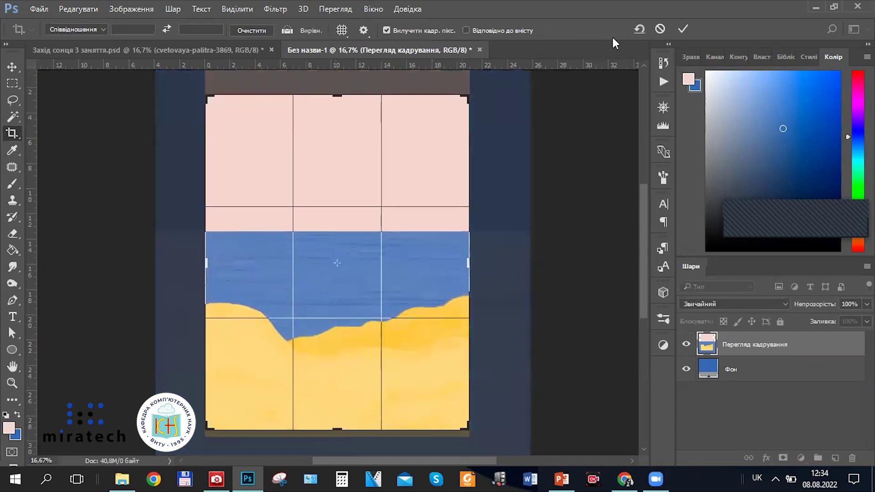
left_click(678, 30)
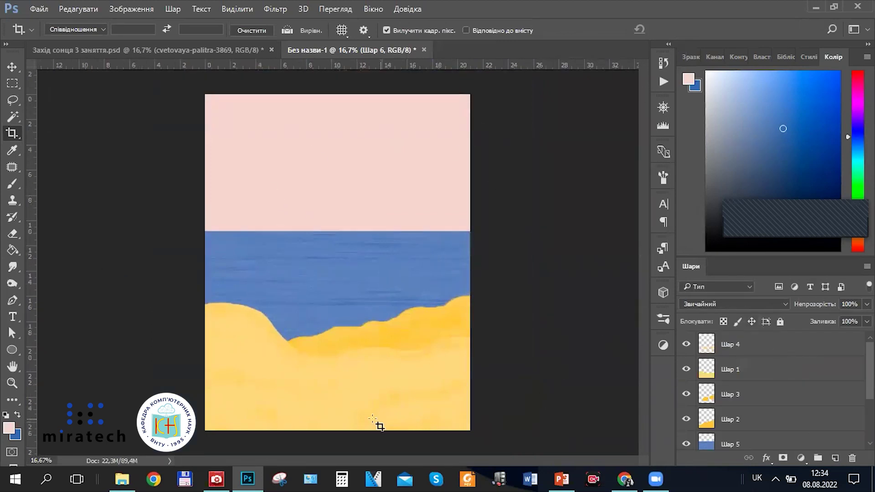
Crop a further thin strip of about 0.5 cm off the sky along the picture's upper edge
left_click(12, 133)
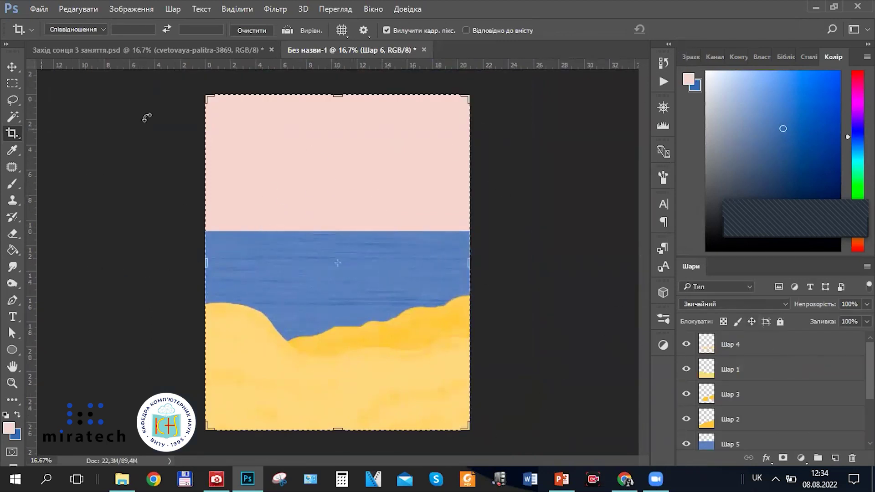
left_click_drag(343, 93, 344, 99)
left_click(682, 31)
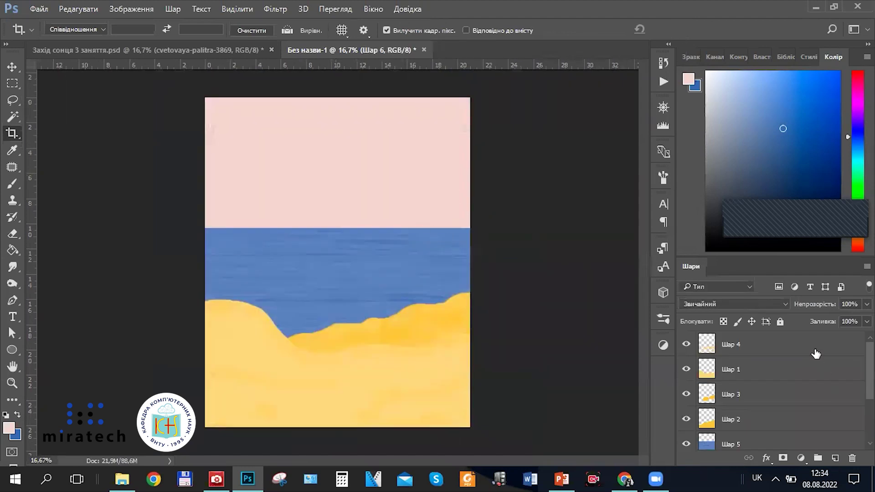
Add a new empty layer above the dune layer Шар 4
left_click(815, 353)
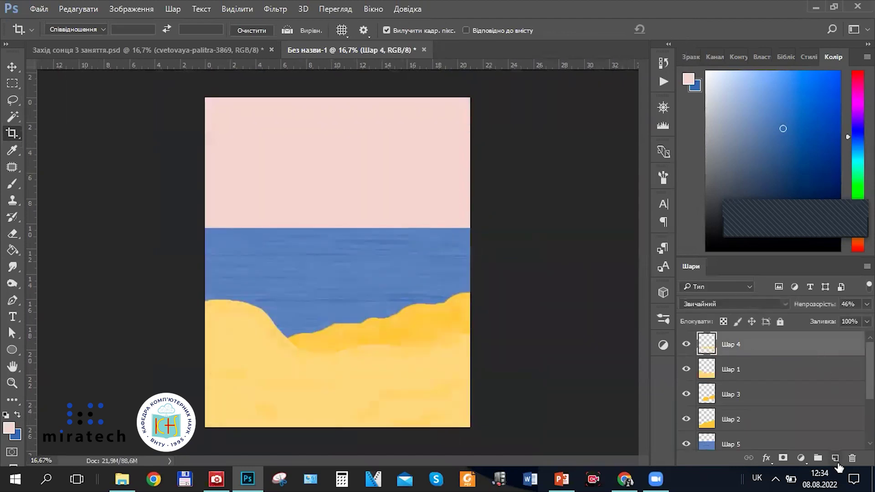
left_click(834, 460)
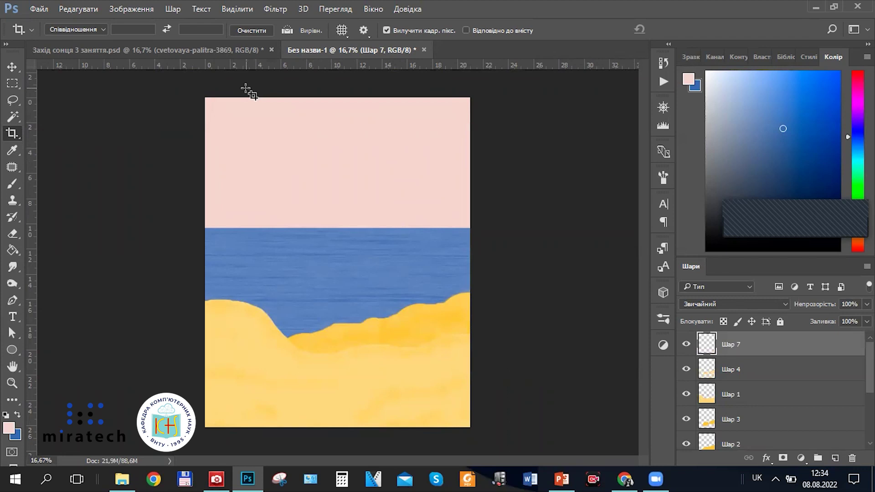
scroll(248, 178, "up", 1)
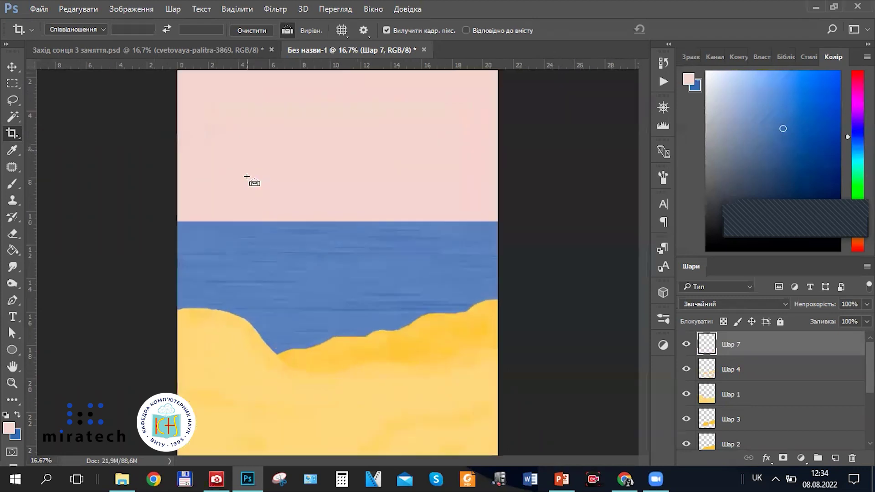
scroll(295, 157, "up", 3)
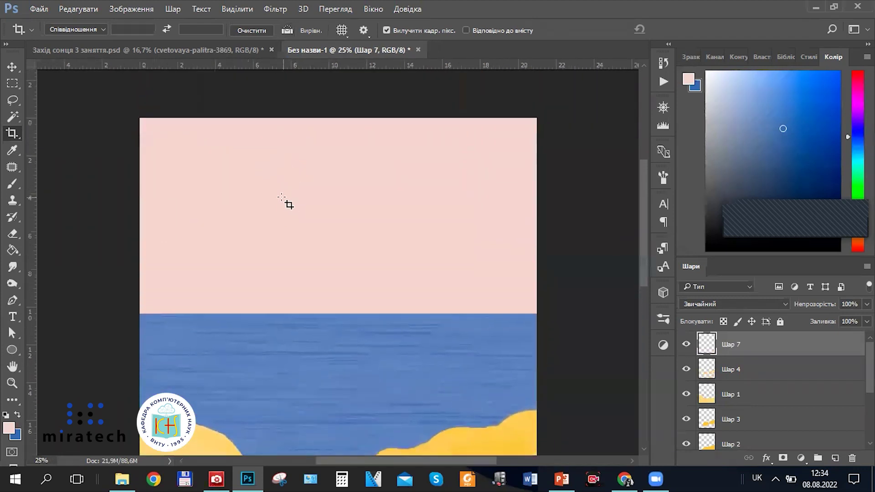
scroll(281, 197, "down", 1)
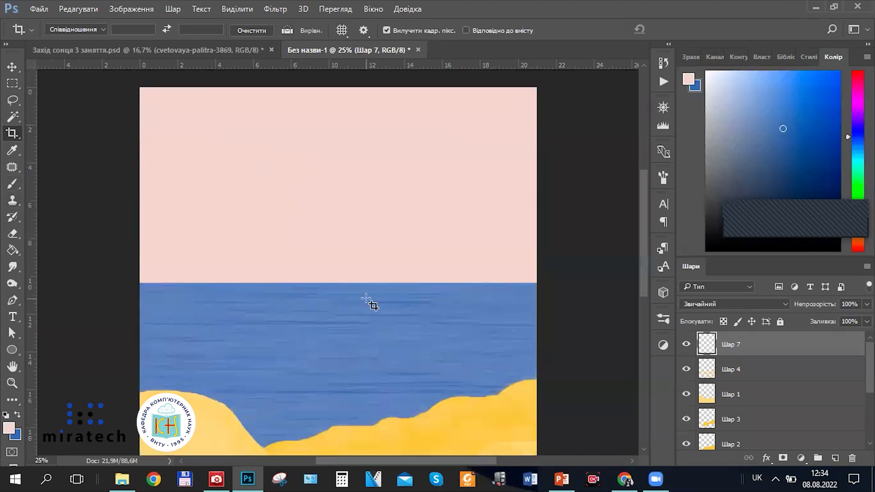
scroll(367, 301, "down", 1)
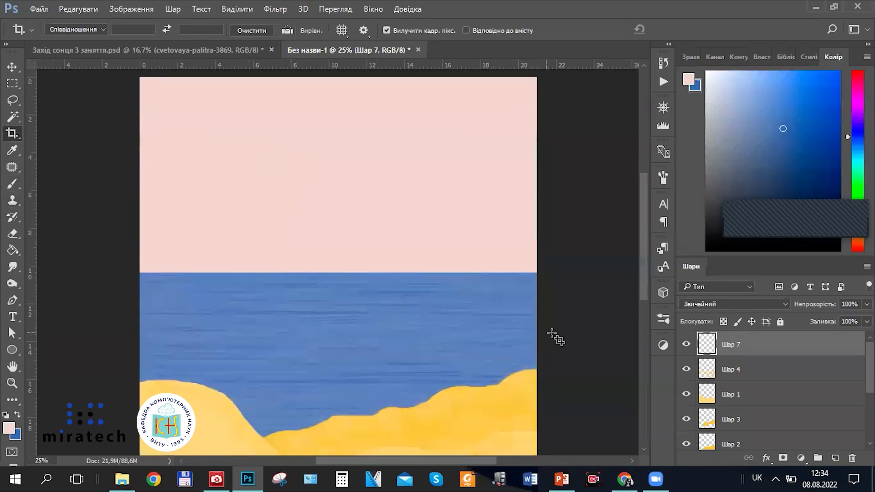
Draw a circle about 1210 px in diameter over the horizon with the Ellipse tool, using a solid yellow fill
left_click(12, 349)
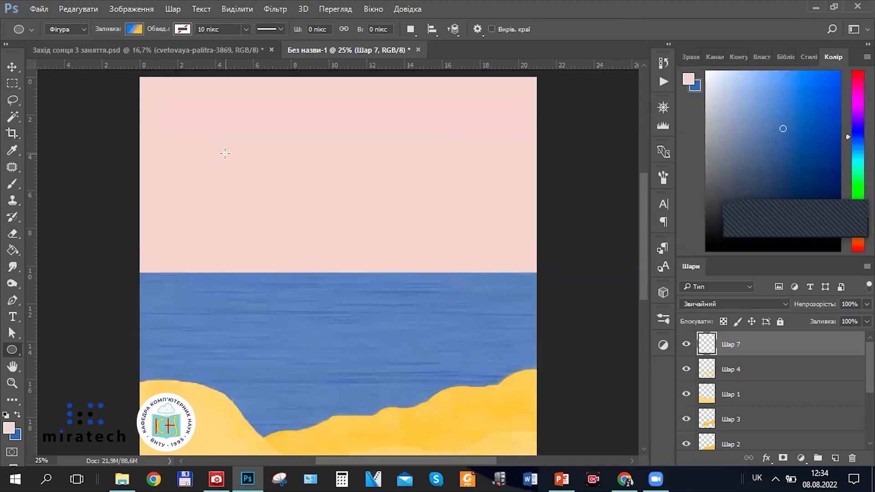
left_click(130, 29)
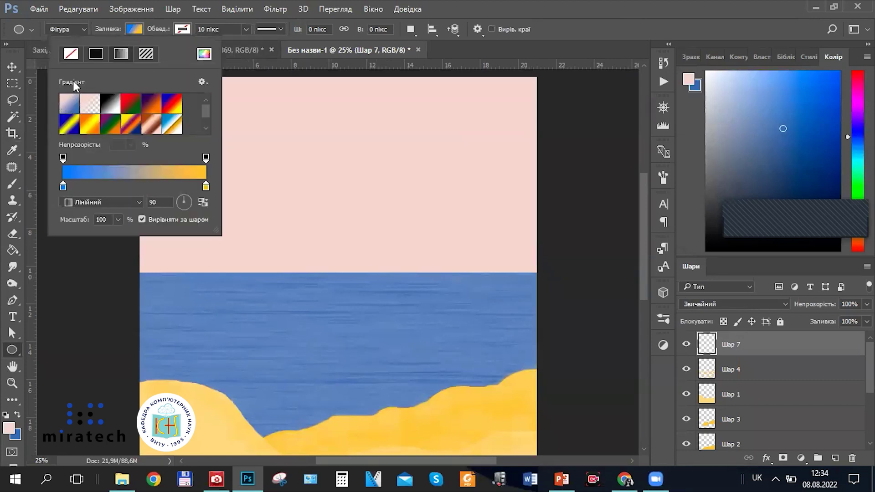
left_click(95, 54)
left_click(96, 97)
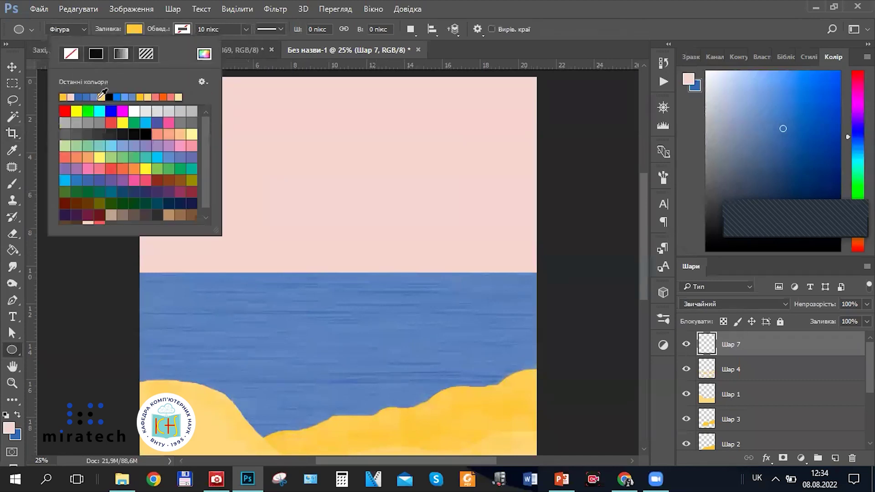
left_click(562, 23)
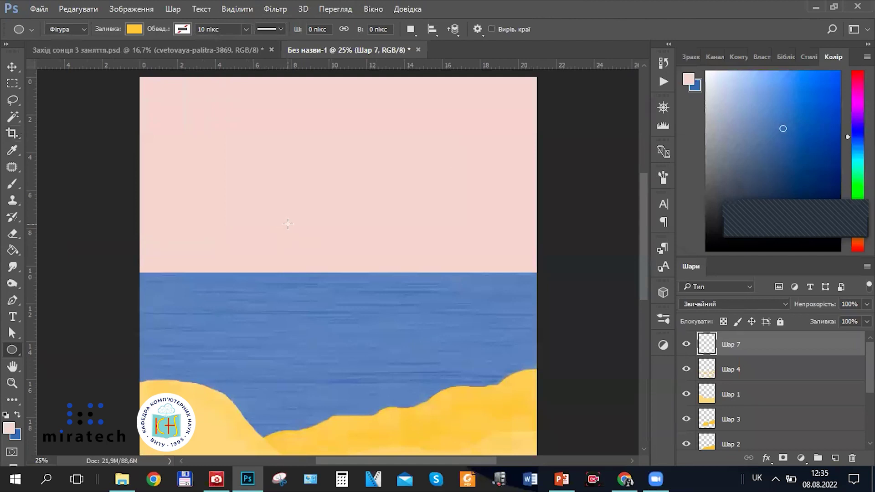
key("ctrl+minus")
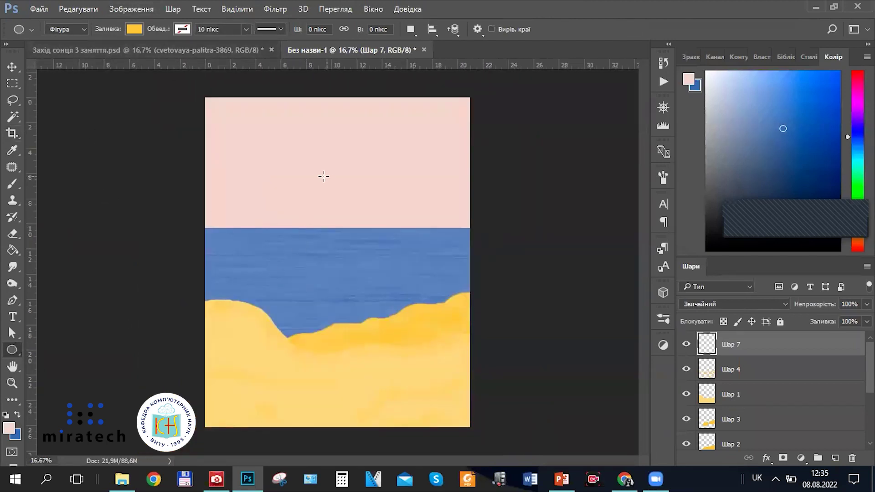
left_click_drag(302, 176, 431, 319)
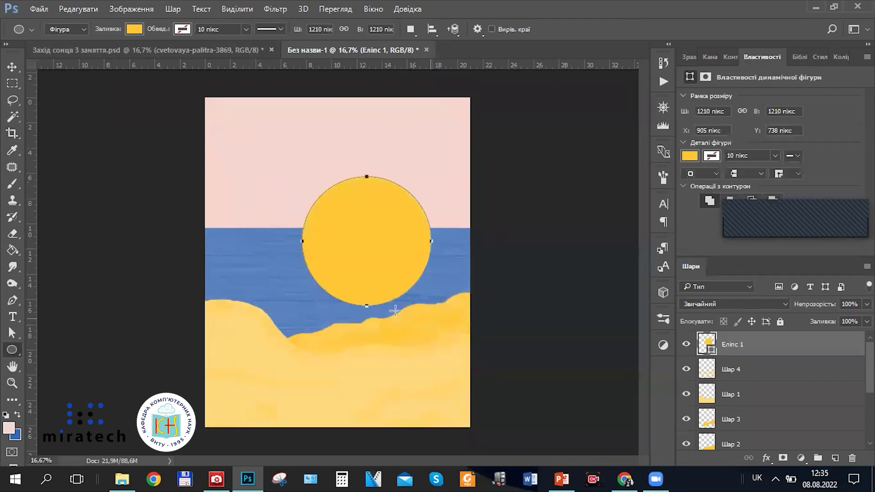
Scale the yellow sun circle to 105.95% and move it to the picture's horizontal middle on the horizon line
left_click(11, 67)
left_click_drag(373, 209, 342, 199)
left_click_drag(408, 164, 409, 162)
left_click_drag(384, 216, 381, 215)
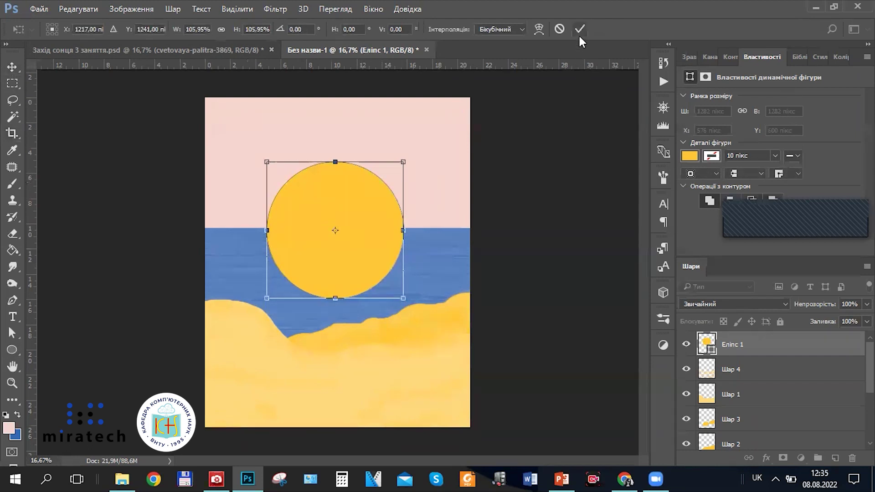
left_click_drag(354, 256, 354, 253)
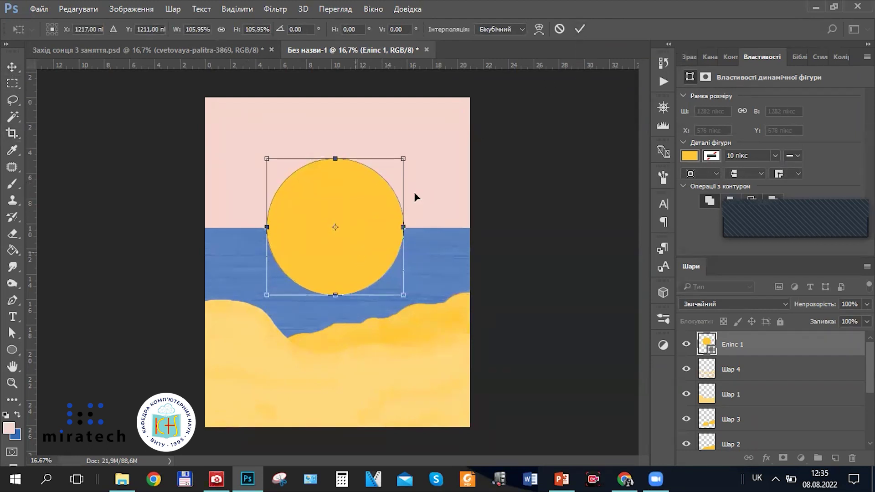
left_click(576, 31)
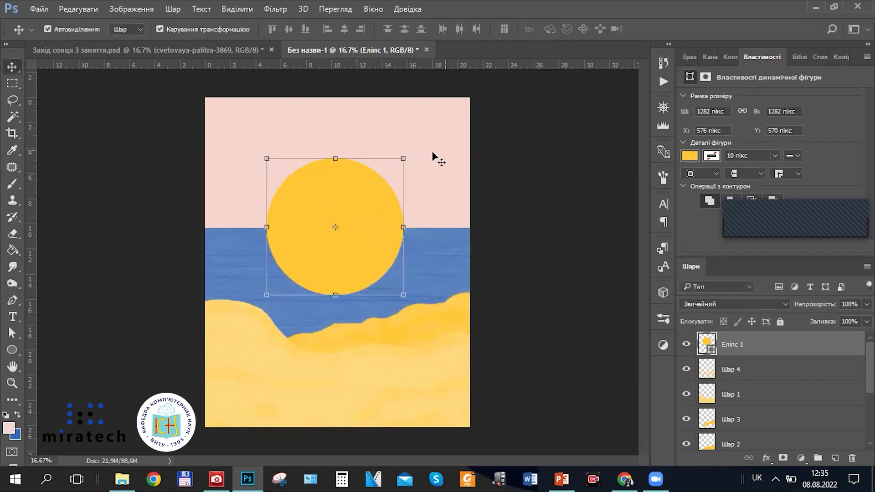
Rasterize the sun layer Еліпс 1 and move the circle slightly higher above the horizon
right_click(774, 349)
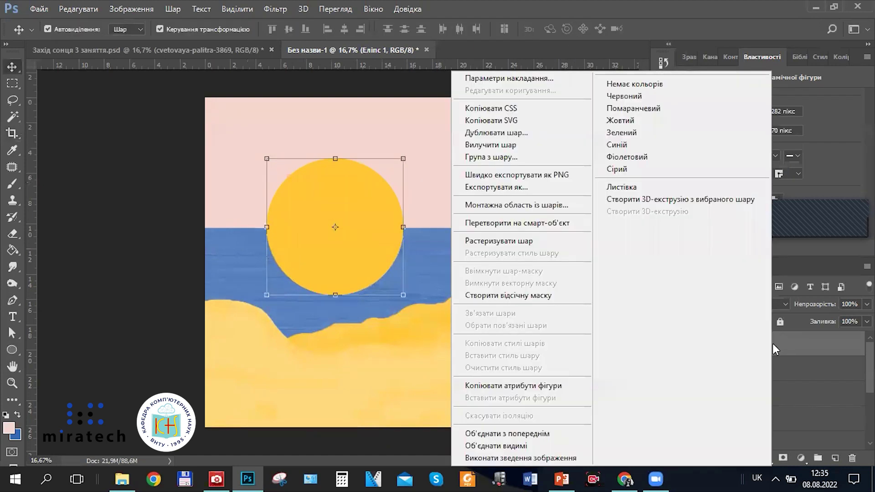
left_click(482, 243)
mouse_move(385, 238)
left_mouse_down()
mouse_move(394, 241)
mouse_move(384, 230)
left_mouse_up()
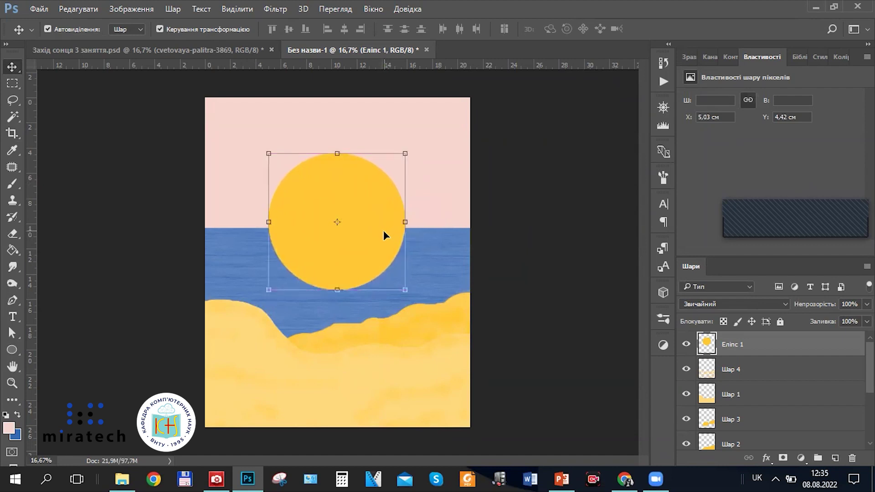
Select the whole yellow sun circle on Еліпс 1 with the Magic Wand tool
left_click(15, 114)
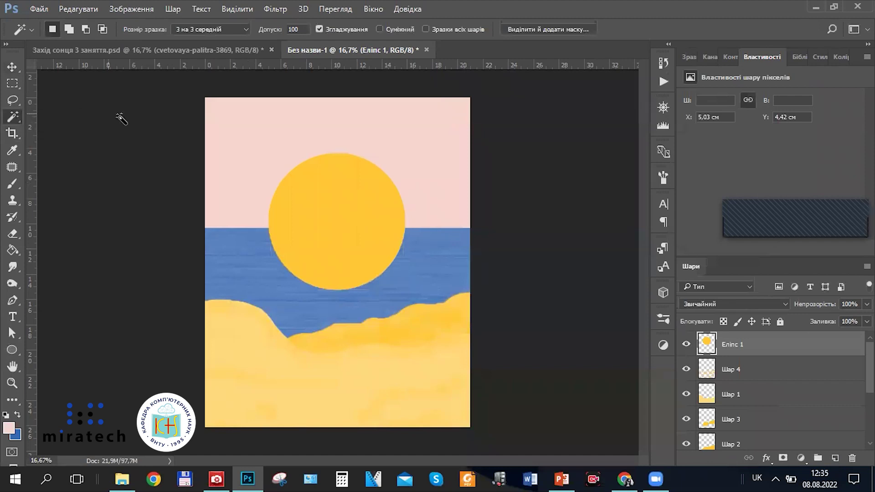
left_click(13, 117)
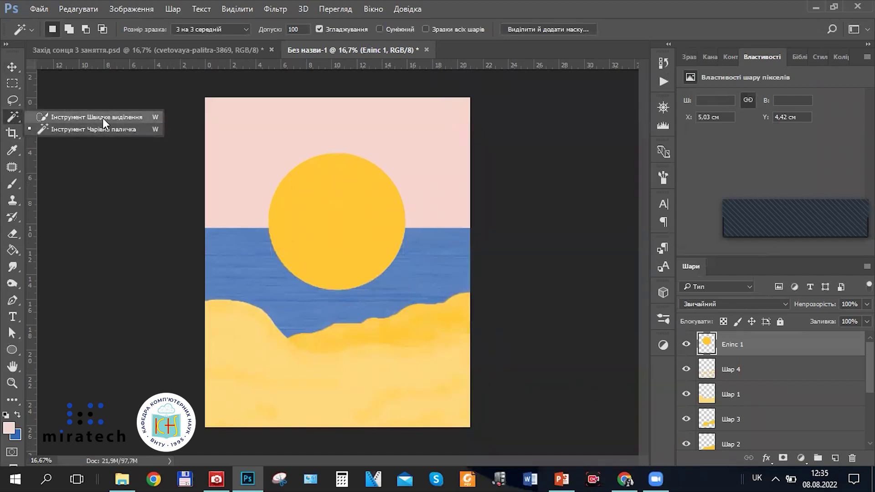
left_click(16, 115)
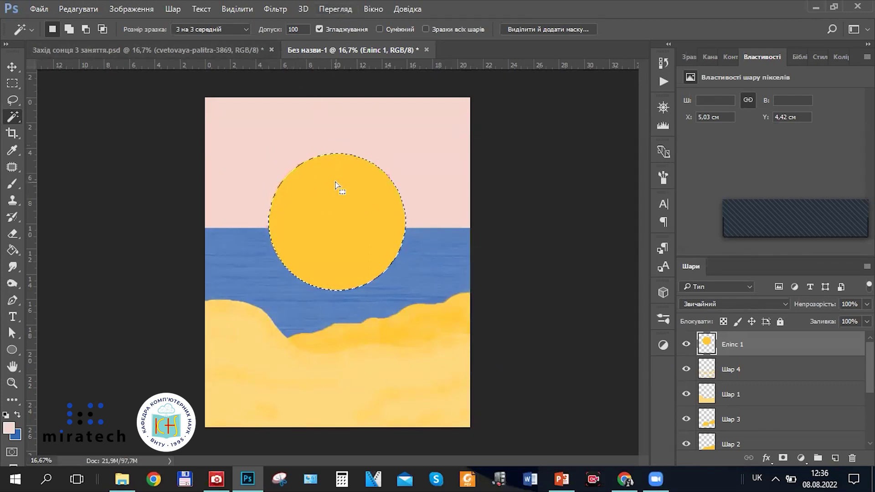
Switch from the Magic Wand to the Gradient tool while keeping the sun circle selected
key("ctrl+plus")
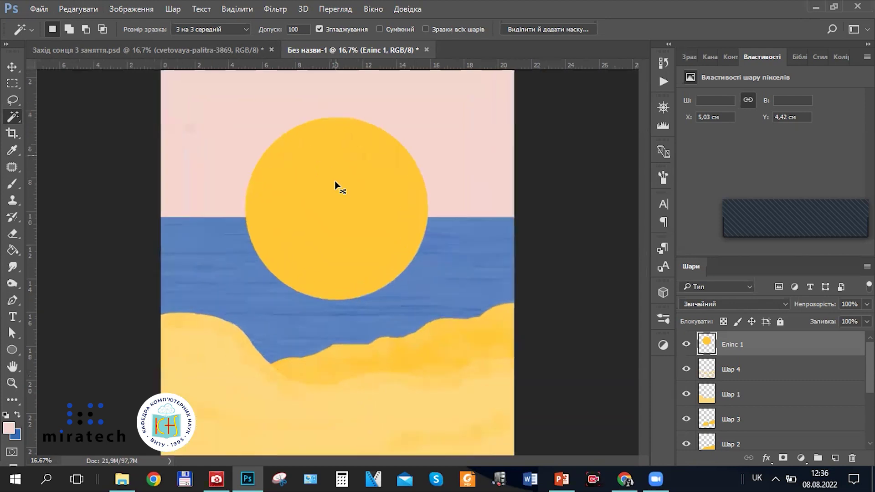
key("ctrl+plus")
scroll(348, 190, "up", 5)
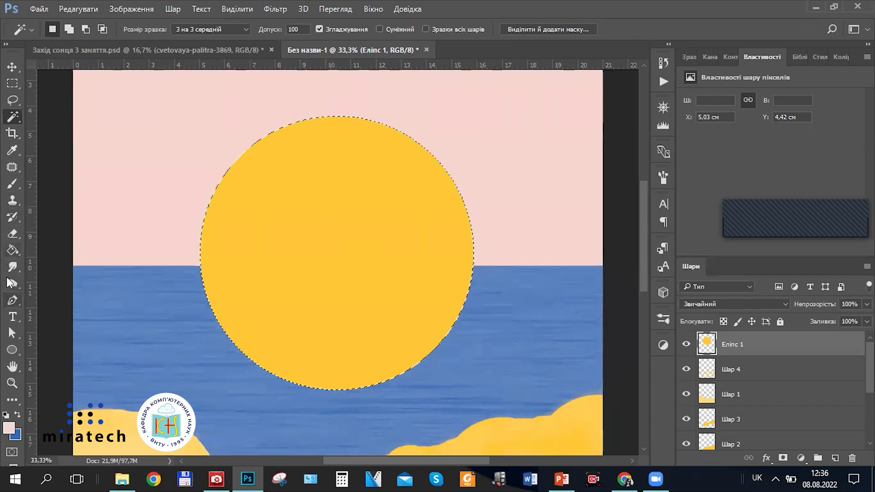
left_click(13, 249)
right_click(12, 249)
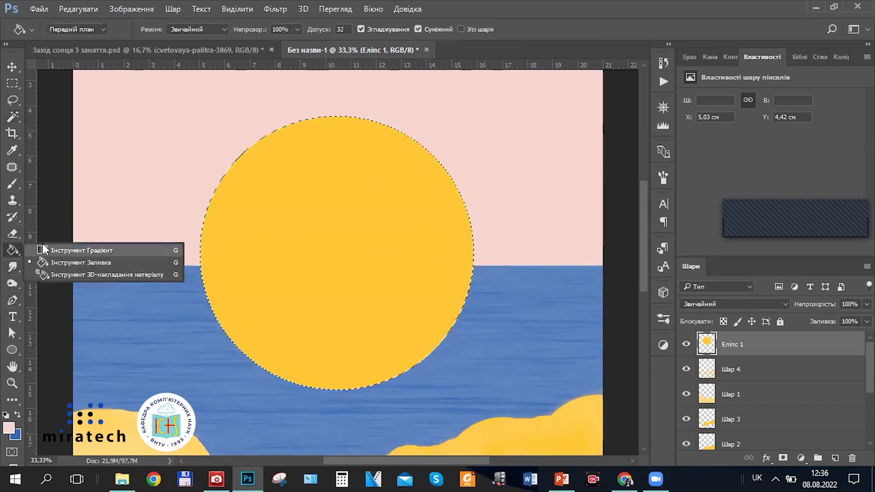
left_click(60, 248)
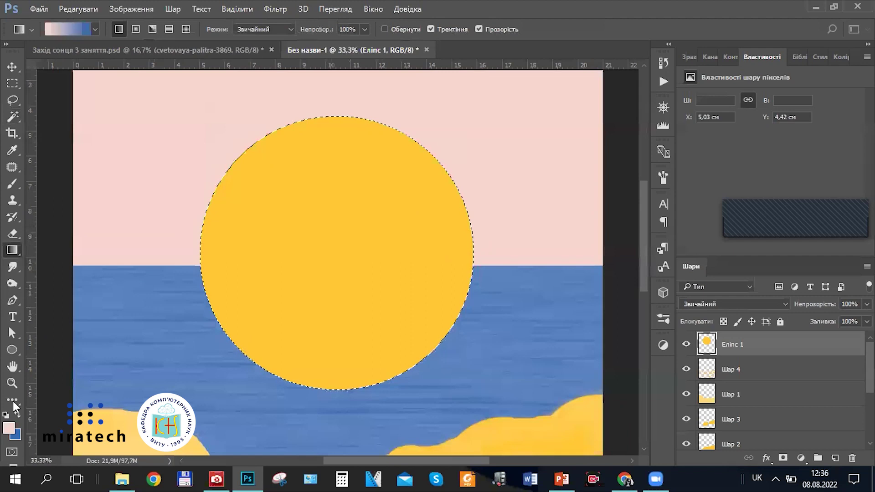
Check the sun's gradient colours in the reference picture Захід сонця 3 заняття.psd and return to the drawing Без назви-1
scroll(572, 179, "down", 8)
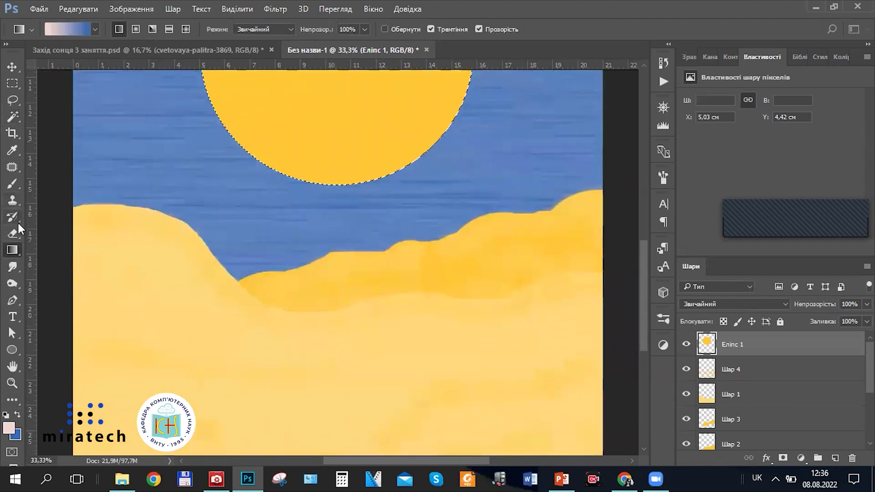
scroll(416, 226, "up", 3)
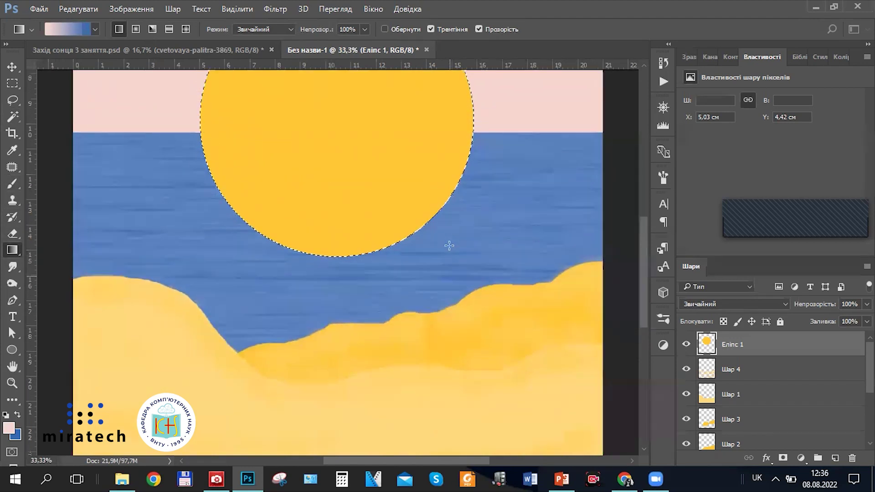
scroll(449, 245, "up", 1)
key("ctrl+minus")
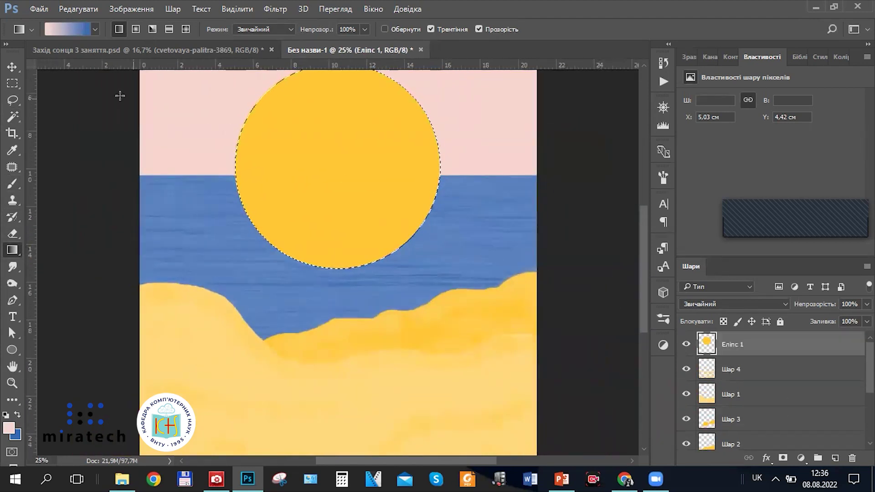
left_click(190, 50)
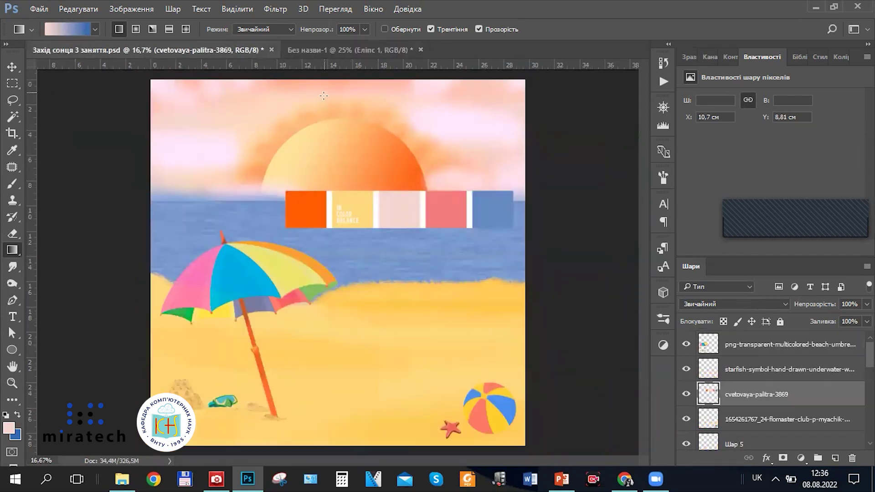
left_click(322, 48)
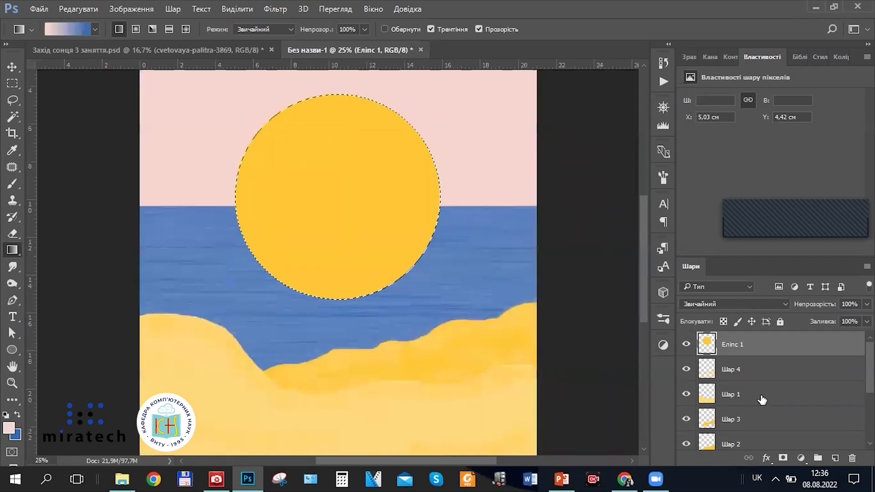
Move the cvetovaya-palitra-3869 palette layer up the layer stack to just above Шар 3
scroll(762, 400, "down", 3)
scroll(412, 338, "up", 1)
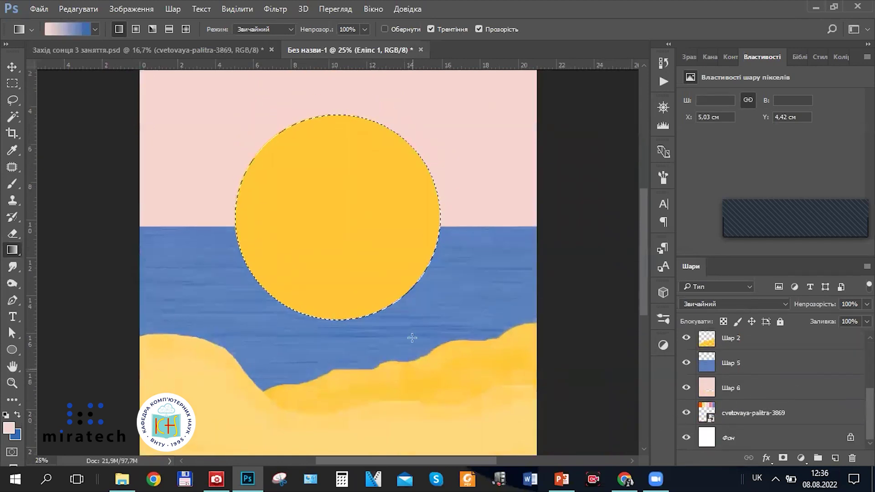
scroll(411, 338, "up", 2)
left_click_drag(783, 415, 742, 344)
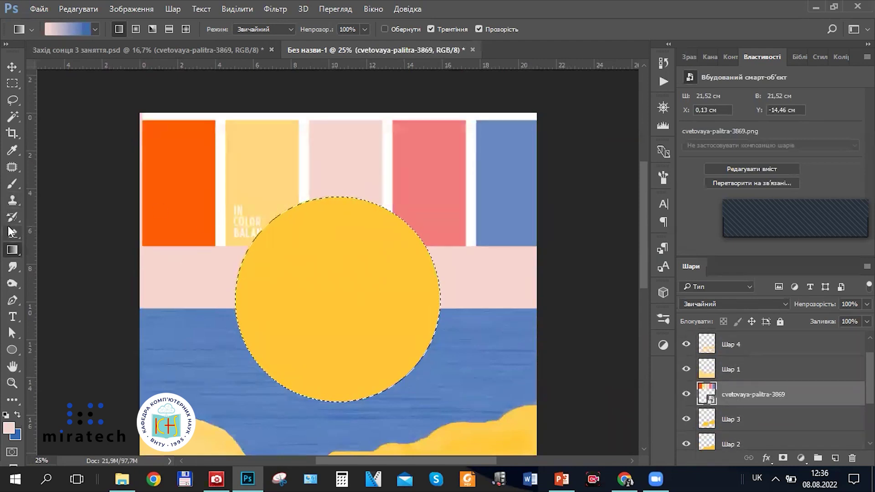
Sample the palette's light yellow as the foreground colour and its orange as the background colour with the Eyedropper
left_click(12, 150)
left_click(260, 141, "alt")
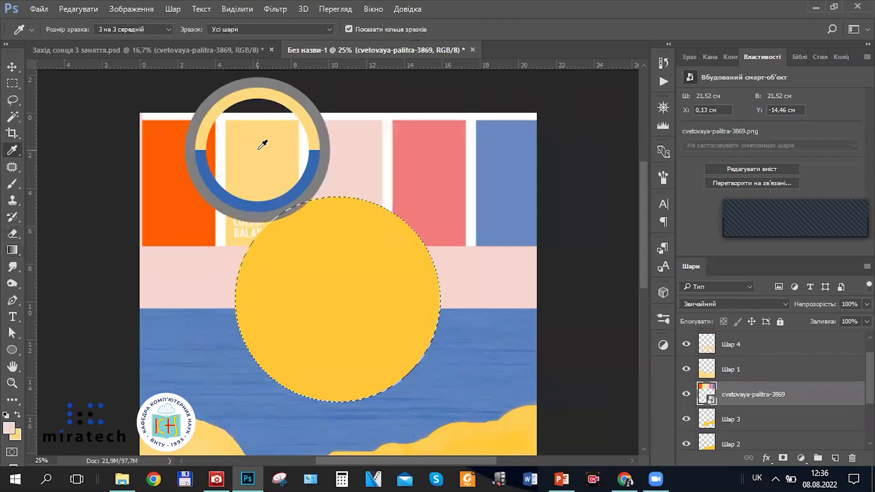
left_click(262, 145, "alt")
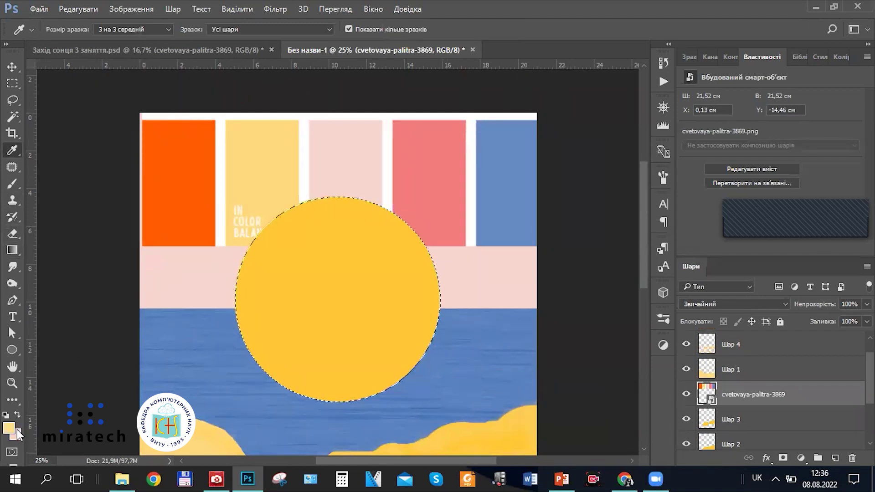
left_click(155, 222, "alt")
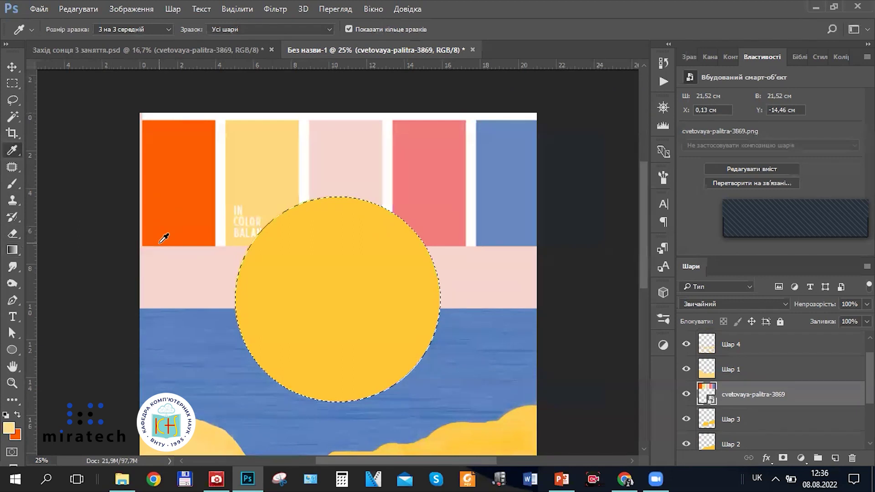
Return to the Gradient tool and make the sun layer Еліпс 1 the active layer, keeping it visible
left_click(12, 249)
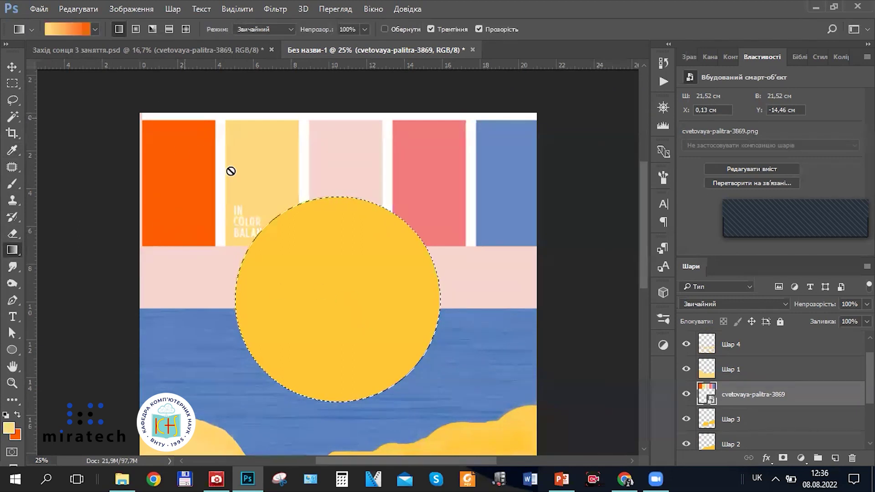
left_click(332, 279)
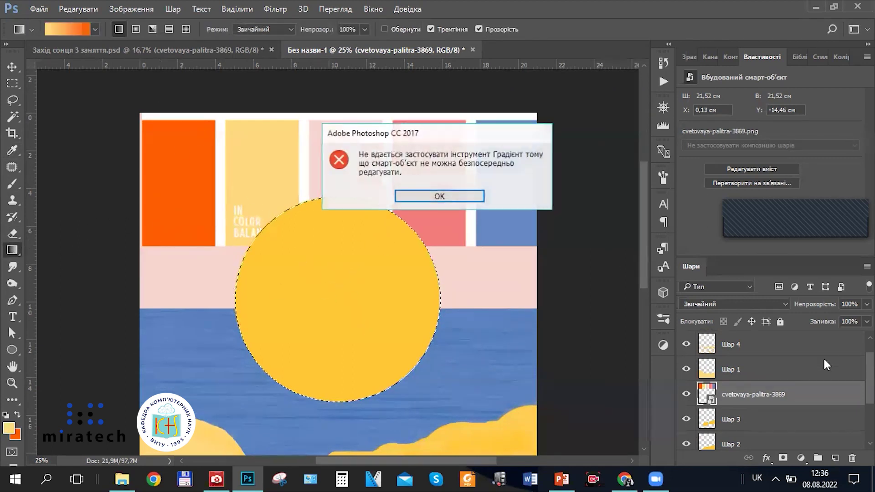
left_click(476, 196)
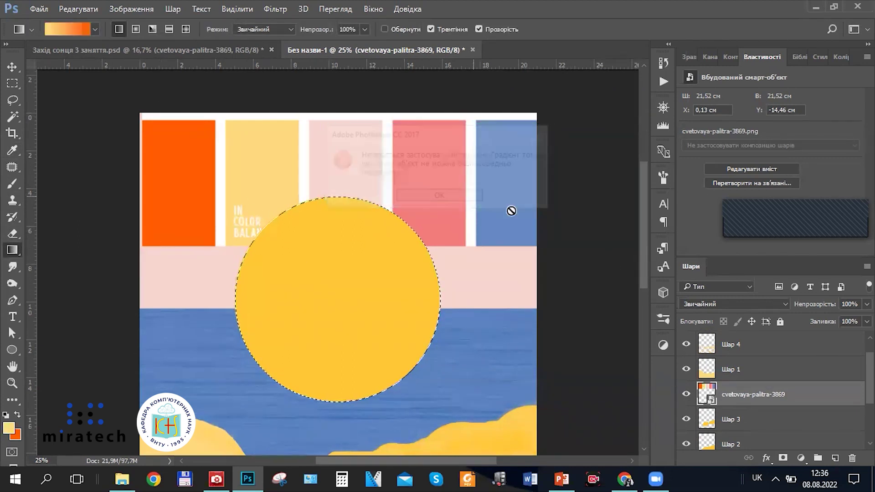
left_click(757, 362)
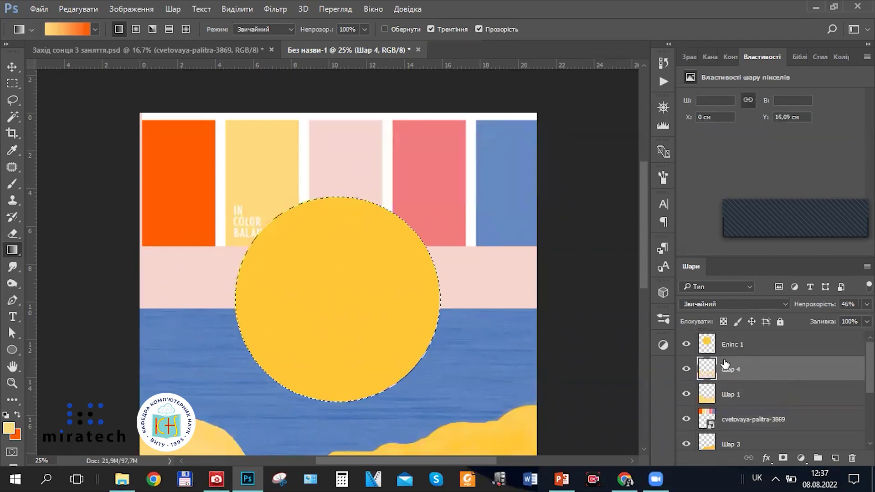
scroll(725, 360, "up", 1)
left_click(722, 348)
left_click(688, 345)
left_click(691, 347)
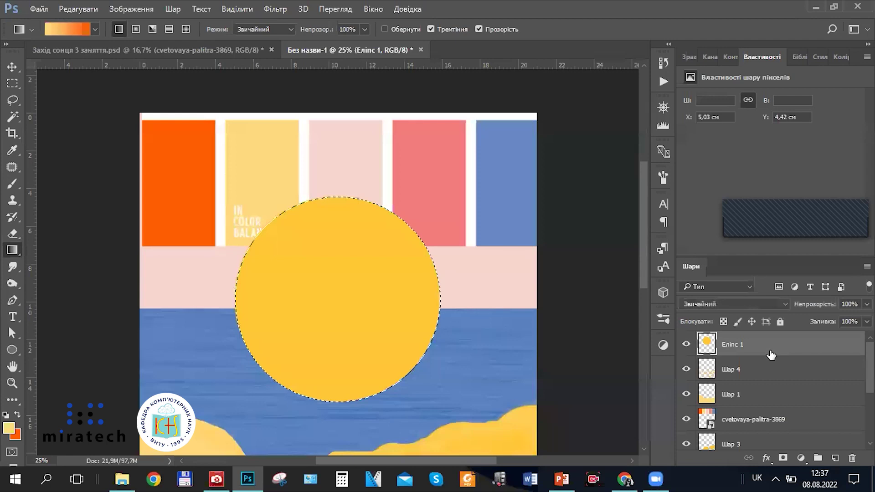
Fill the selected sun with a linear gradient running diagonally from light yellow at its upper left to orange at its lower right
mouse_move(393, 351)
left_mouse_down()
mouse_move(290, 265)
mouse_move(382, 351)
left_mouse_up()
key("ctrl+z")
left_click_drag(287, 254, 347, 306)
left_click_drag(289, 275, 430, 342)
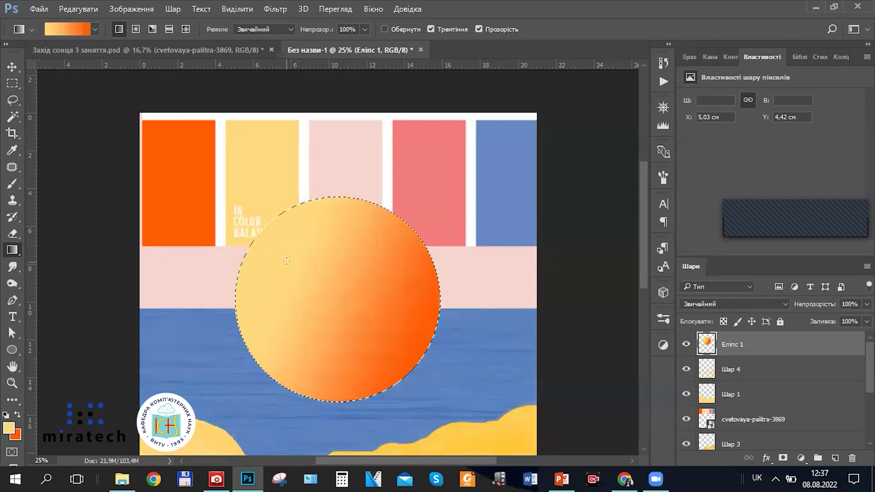
left_click_drag(286, 260, 383, 308)
left_click_drag(270, 245, 365, 297)
left_click_drag(281, 242, 393, 334)
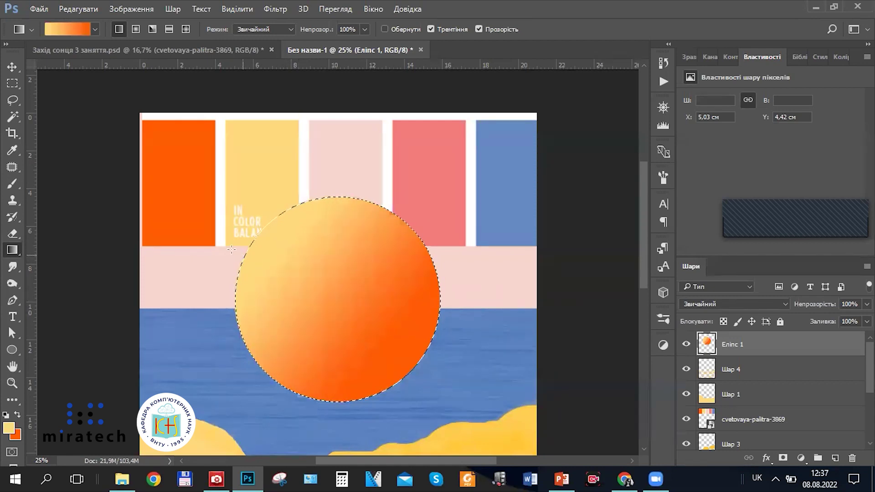
left_click_drag(275, 246, 402, 311)
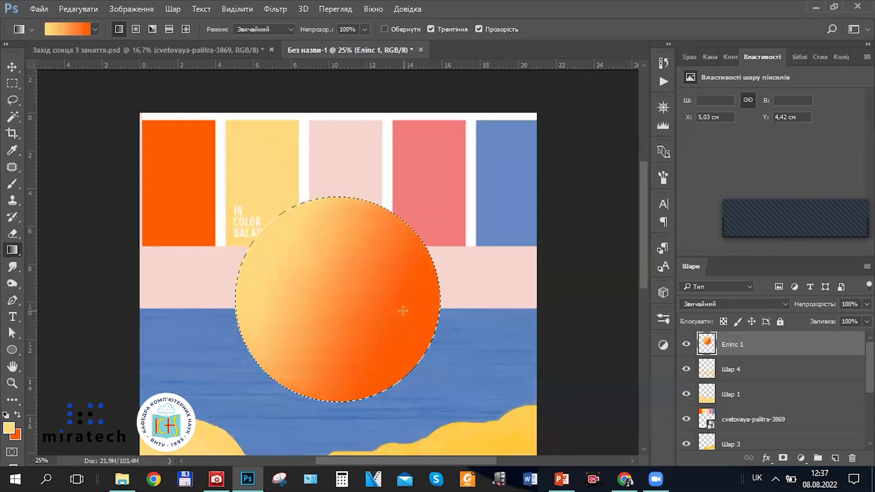
Redraw the yellow-to-orange gradient diagonally across the selected circle and clear the selection
left_click_drag(305, 245, 357, 293)
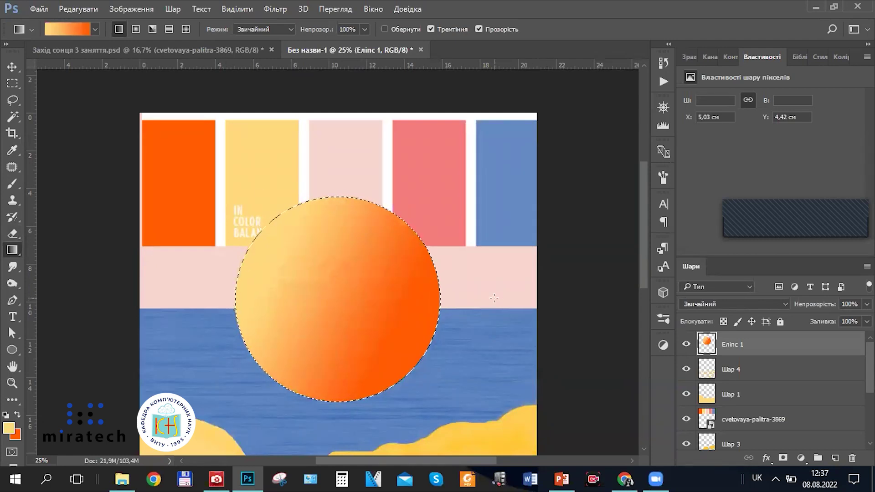
key("ctrl+d")
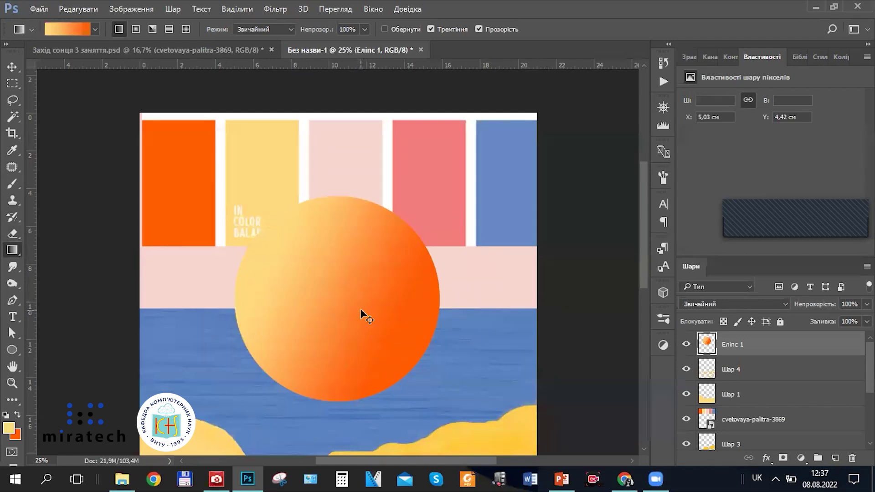
Look at the keyboard layout picture in ACDSee and return to Photoshop
left_click(220, 478)
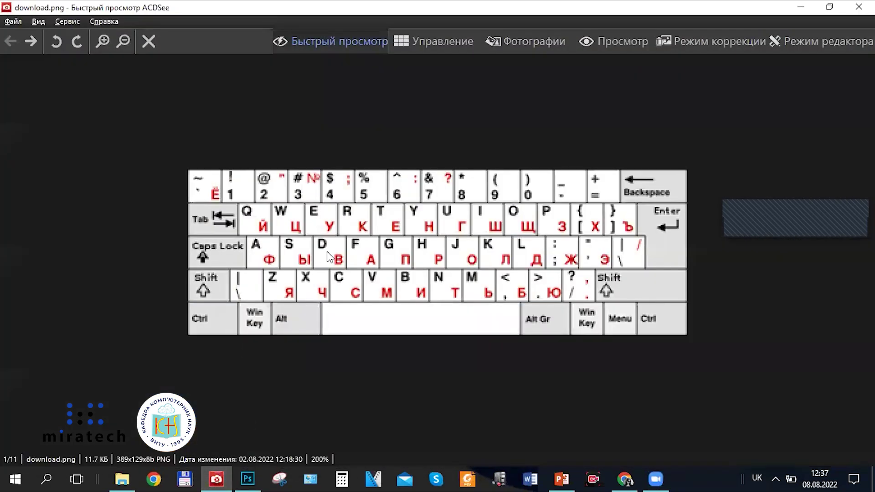
left_click(800, 7)
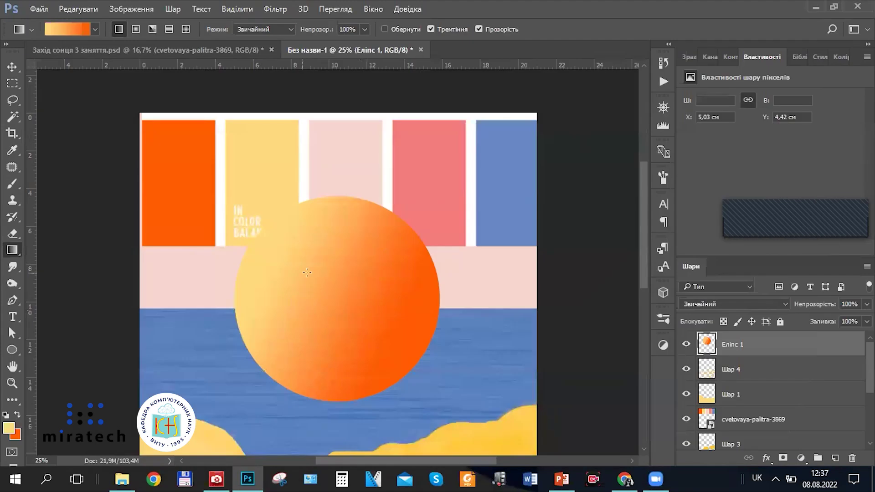
Hide the cvetovaya-palitra-3869 palette layer
scroll(312, 297, "down", 1)
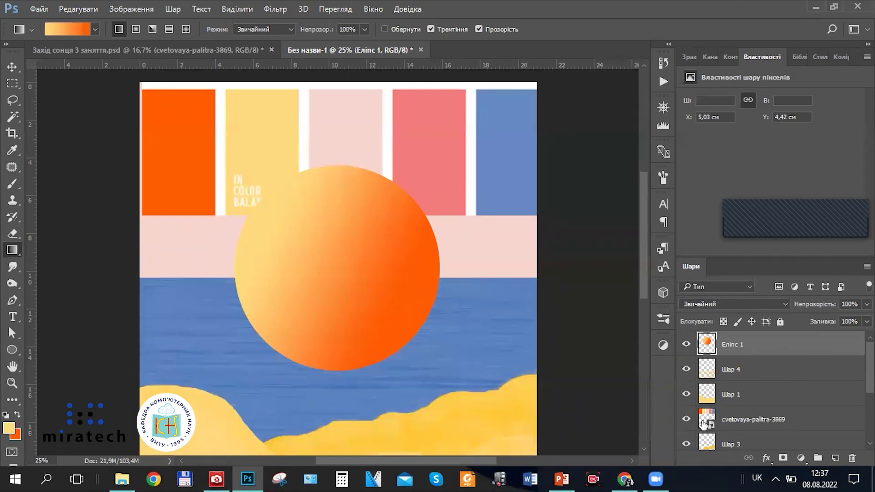
left_click(686, 419)
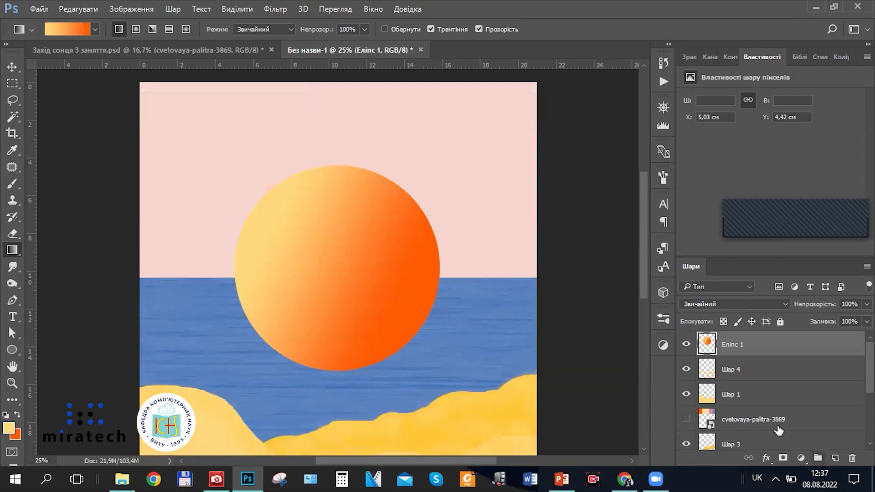
left_click(777, 428)
left_click(683, 420)
left_click(683, 420)
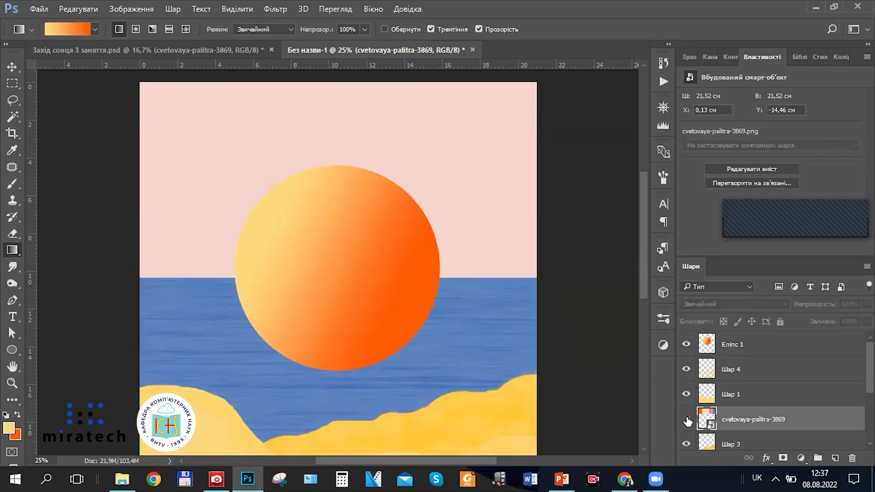
Place the Еліпс 1 layer below Шар 5 and shift the sun to about X 4,89 cm, Y 5,1 cm so the sea covers its lower half
left_click(741, 344)
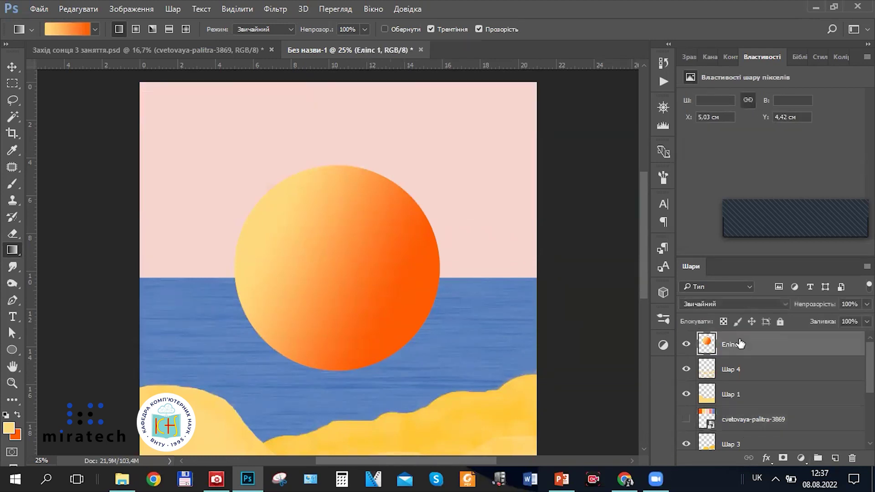
left_click_drag(738, 348, 773, 399)
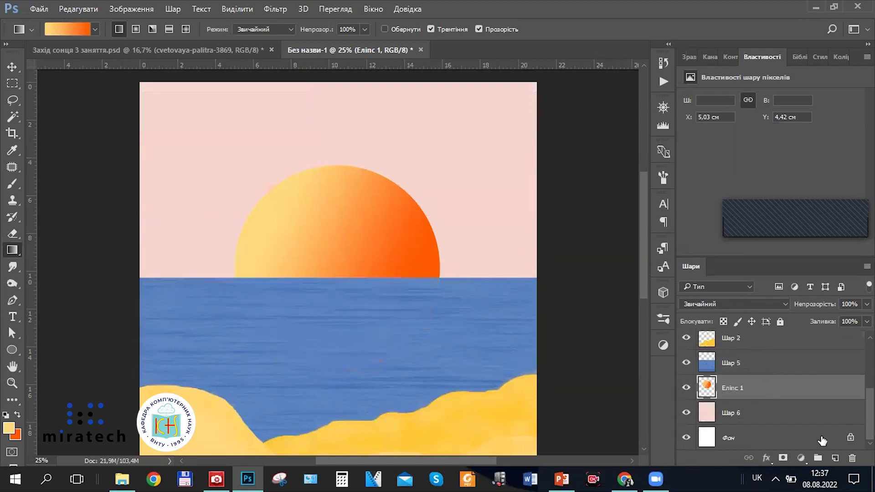
left_click(12, 67)
left_click_drag(359, 219, 357, 225)
key("ctrl+minus")
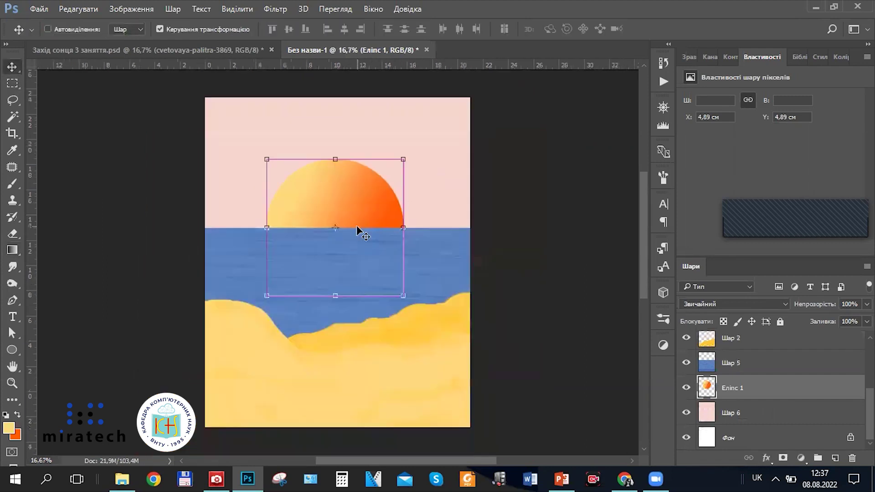
left_click_drag(314, 195, 314, 197)
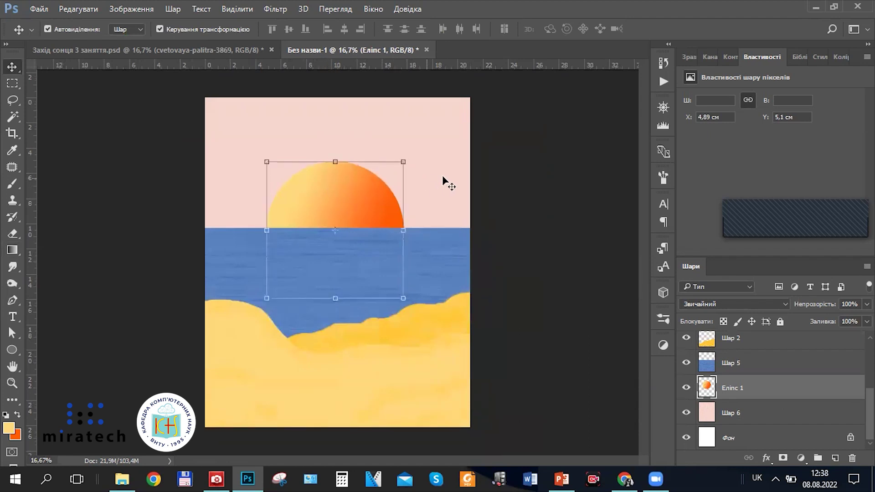
Nudge the sun slightly left and then back to the right by the same amount
left_click(442, 183)
left_click(337, 207)
key("Left")
key("Left")
key("Left")
key("Up")
key("Up")
key("Up")
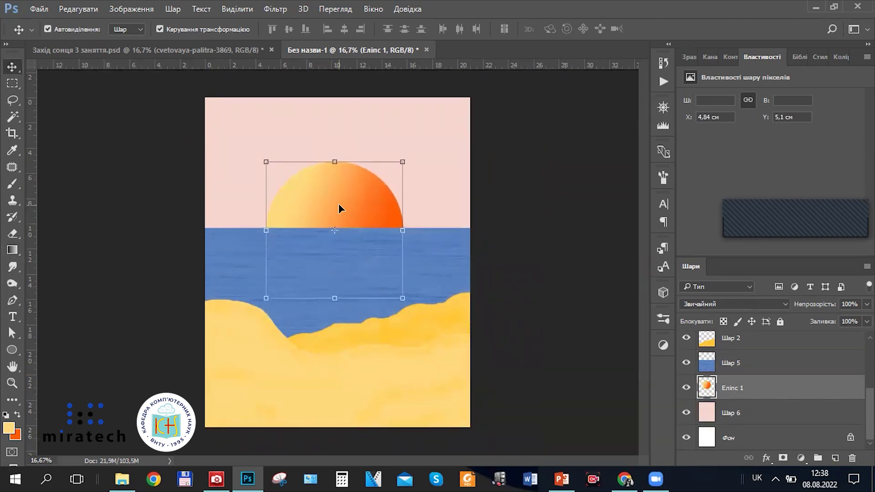
key("Right")
key("Right")
key("Right")
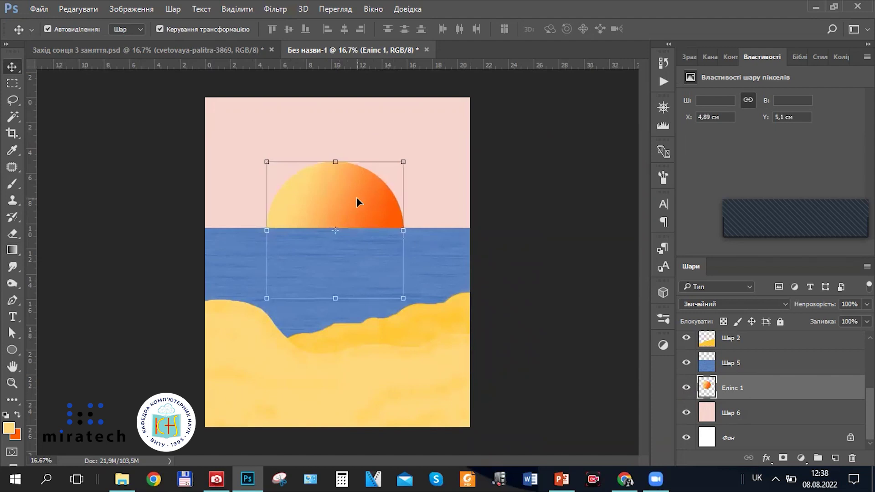
Select the pink sky layer, check the sun's distances to the canvas edges and look over the composition
left_click(458, 205)
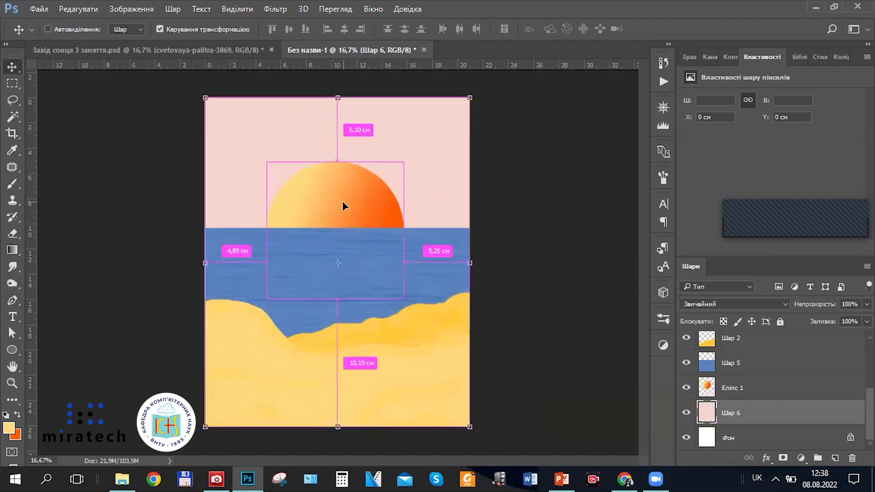
key("ctrl+plus")
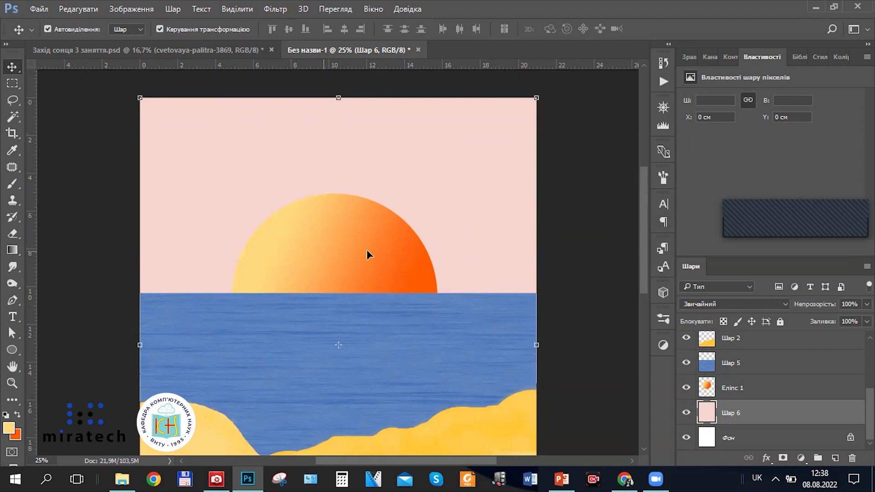
scroll(422, 271, "down", 8)
scroll(455, 324, "up", 5)
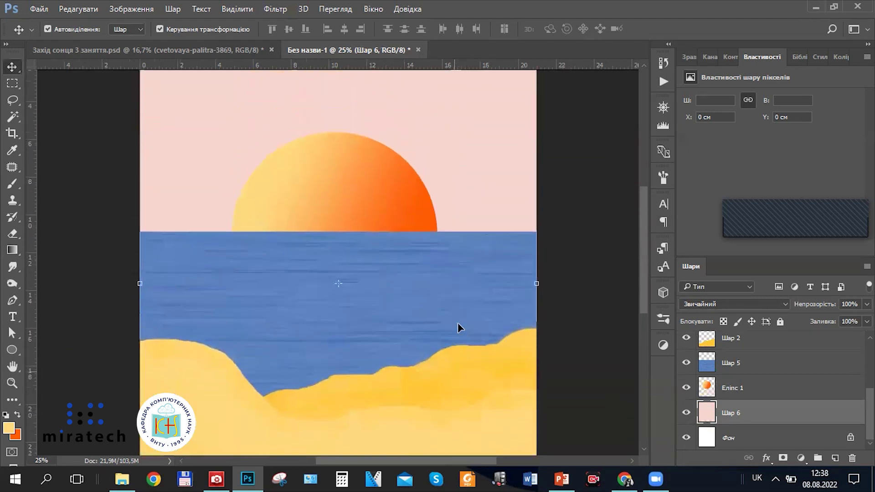
Add a new empty layer above Шар 4 at the top of the layer stack
scroll(457, 327, "up", 4)
scroll(747, 407, "up", 4)
left_click(745, 350)
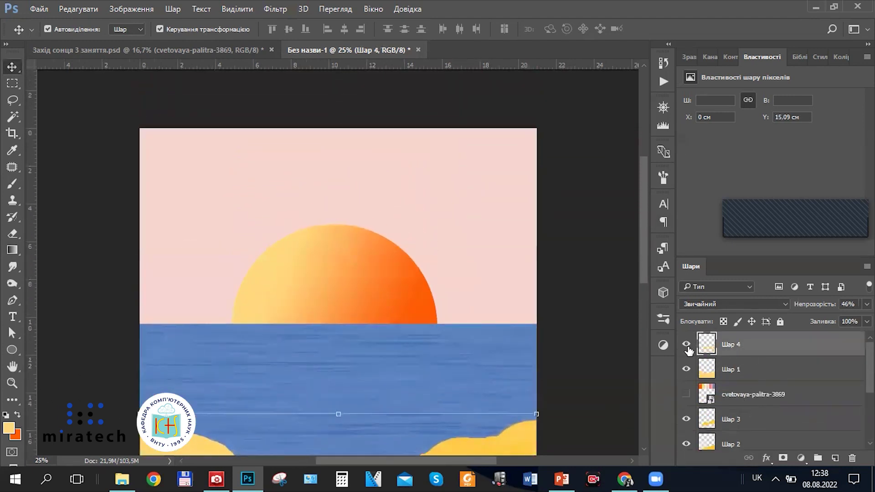
left_click(836, 458)
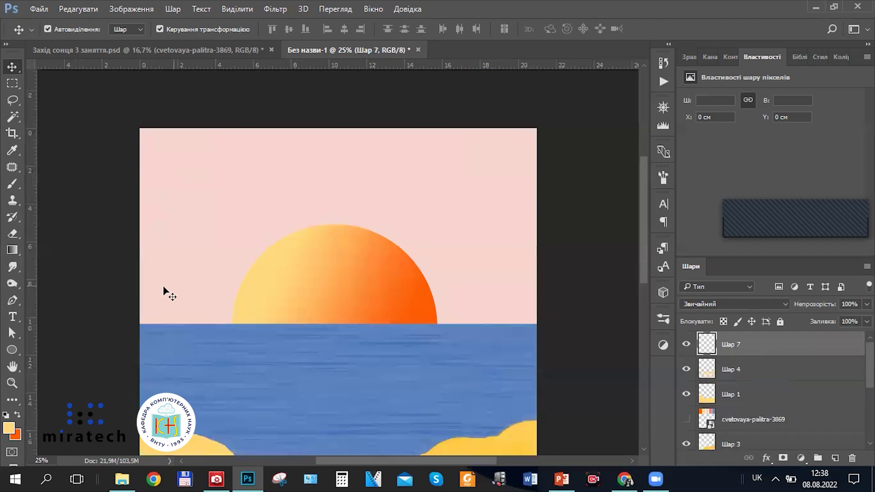
Search the Brush tool's presets and choose the soft ring-shaped 23 px brush
left_click(16, 186)
left_click(66, 29)
scroll(198, 260, "down", 5)
scroll(198, 260, "down", 5)
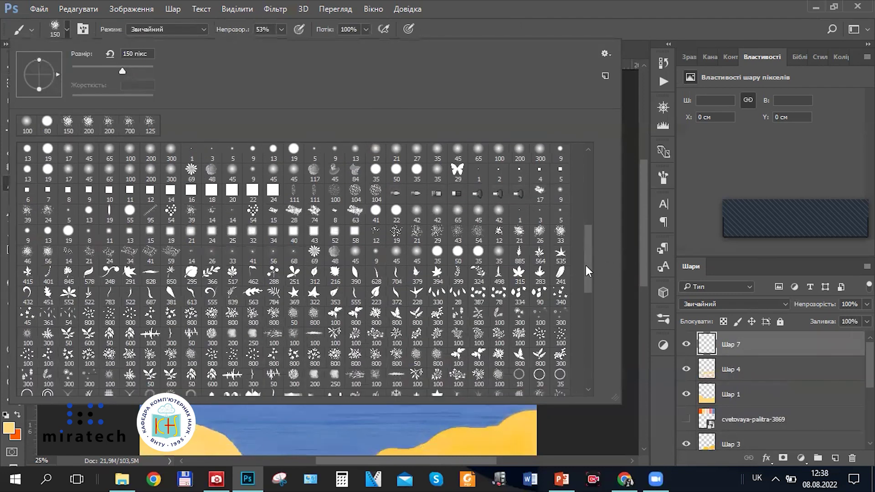
left_click(584, 375)
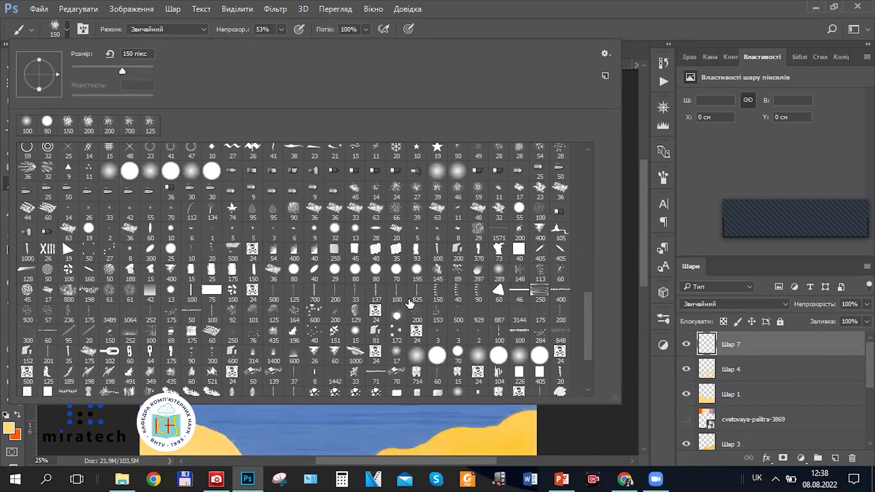
scroll(411, 304, "up", 1)
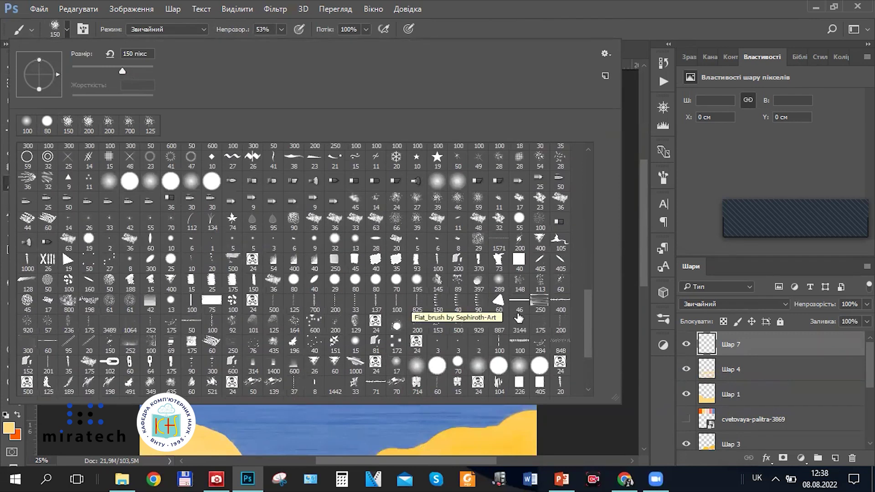
left_click_drag(587, 321, 588, 307)
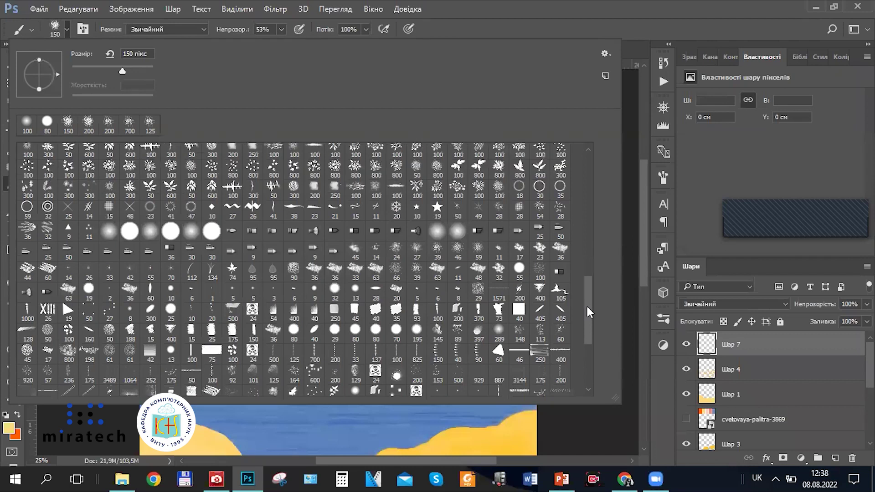
scroll(241, 314, "up", 2)
scroll(239, 318, "up", 8)
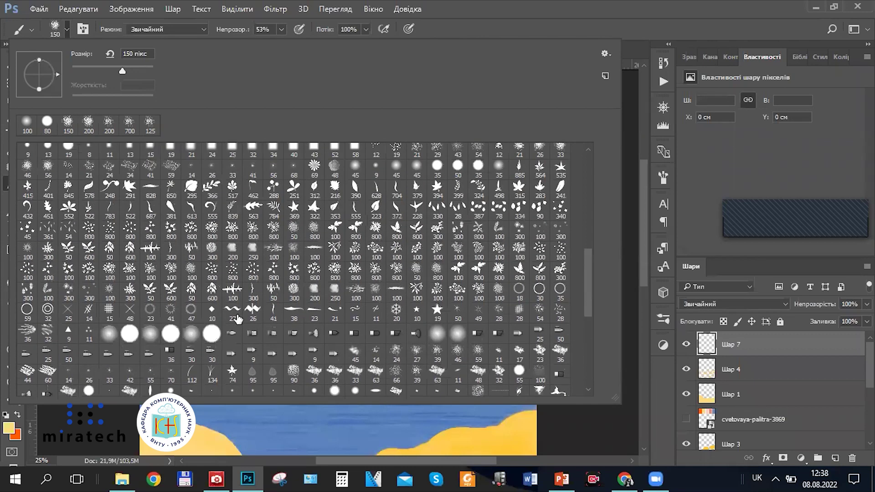
scroll(153, 308, "up", 7)
scroll(153, 306, "up", 10)
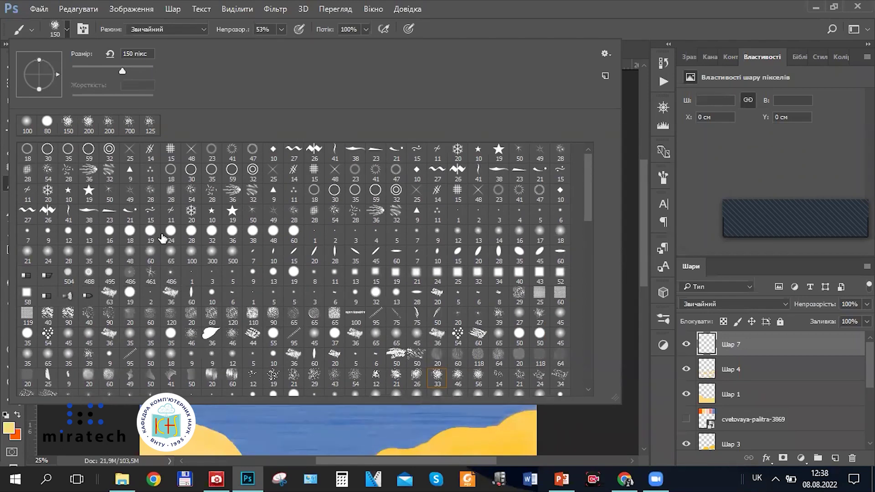
left_click(354, 175)
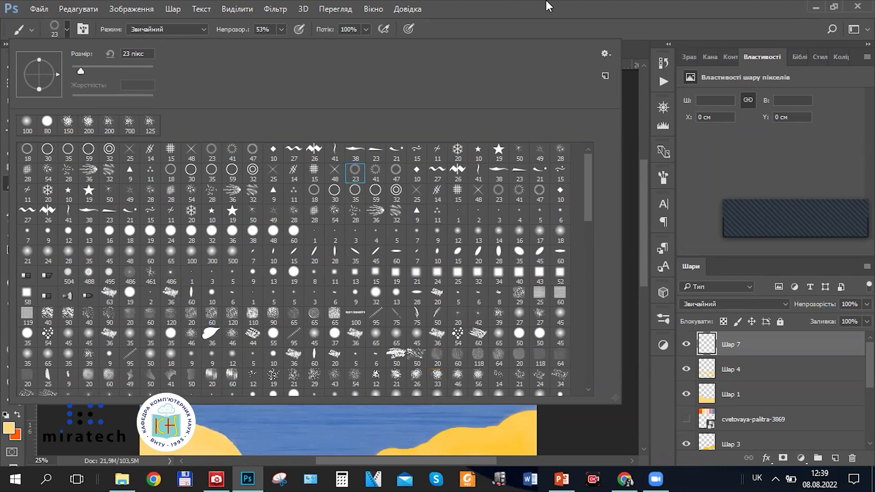
left_click(610, 5)
Enlarge the ring brush to 1700 px and set its opacity to 51%
key("bracketright")
key("bracketright")
key("bracketright")
key("bracketright")
key("bracketright")
key("bracketright")
key("bracketright")
key("bracketright")
key("bracketright")
key("bracketright")
key("bracketright")
key("bracketright")
key("bracketright")
key("bracketright")
key("bracketright")
key("bracketright")
key("bracketright")
key("bracketright")
key("bracketright")
key("bracketright")
key("bracketright")
key("bracketright")
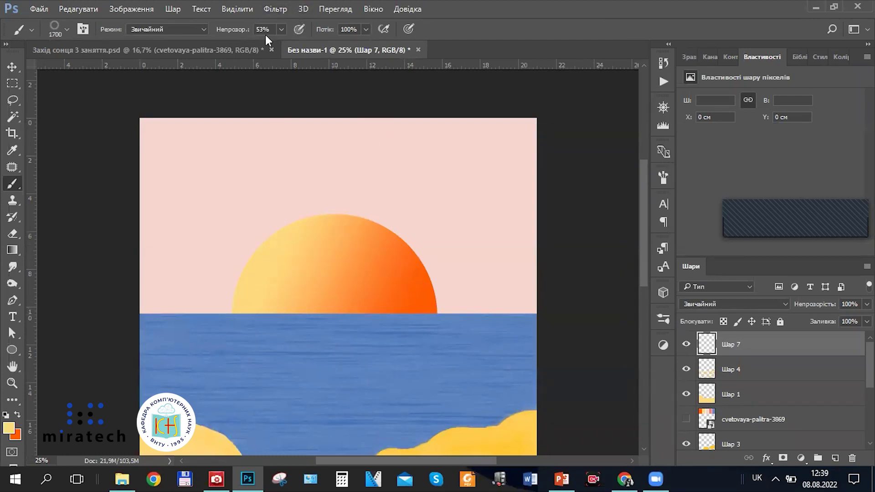
left_click(281, 29)
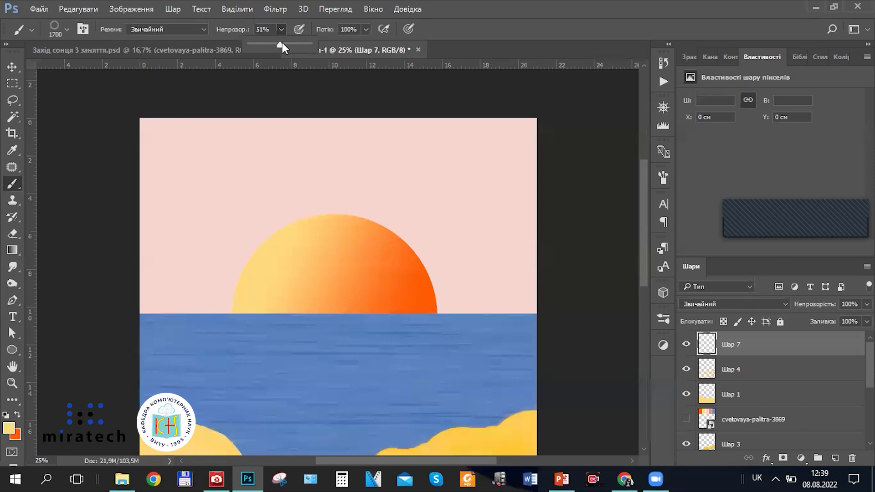
left_click(500, 6)
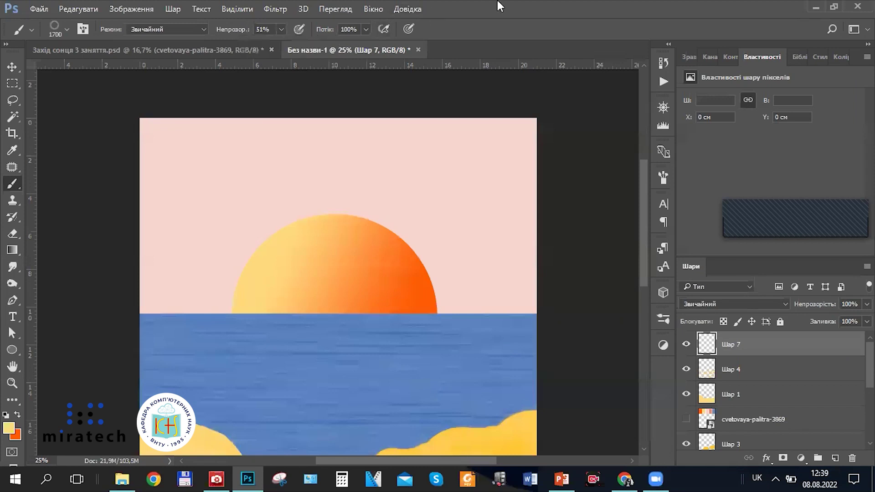
Try a single pale-yellow ring stamp centred on the sun at the horizon, and undo it
left_click(333, 310)
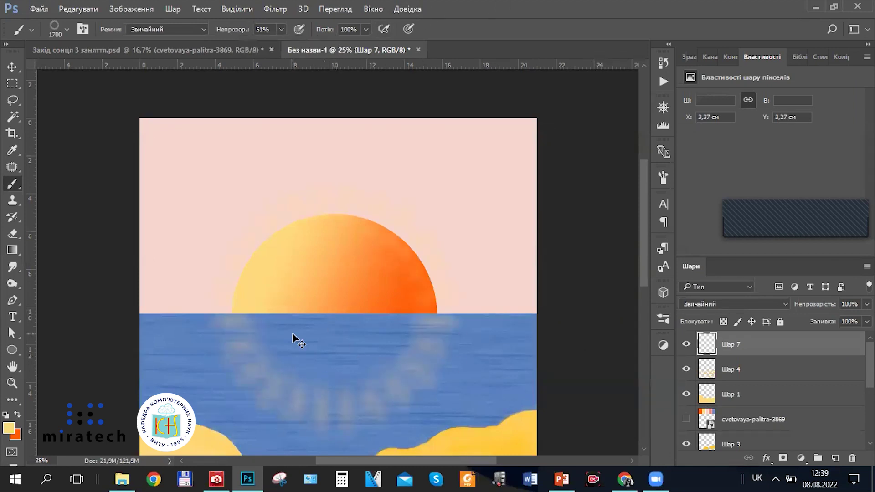
key("ctrl+z")
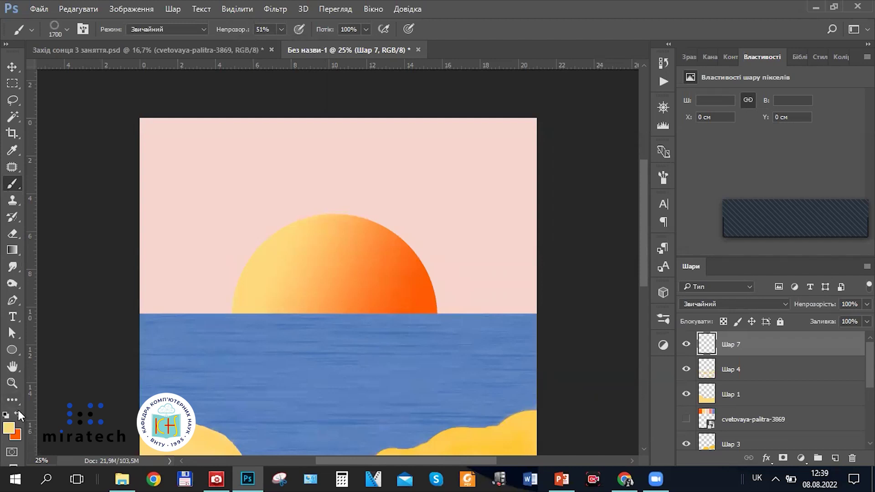
Sample the darker yellow of the right-hand dune, make it the foreground colour and return to the Brush tool
scroll(303, 255, "down", 5)
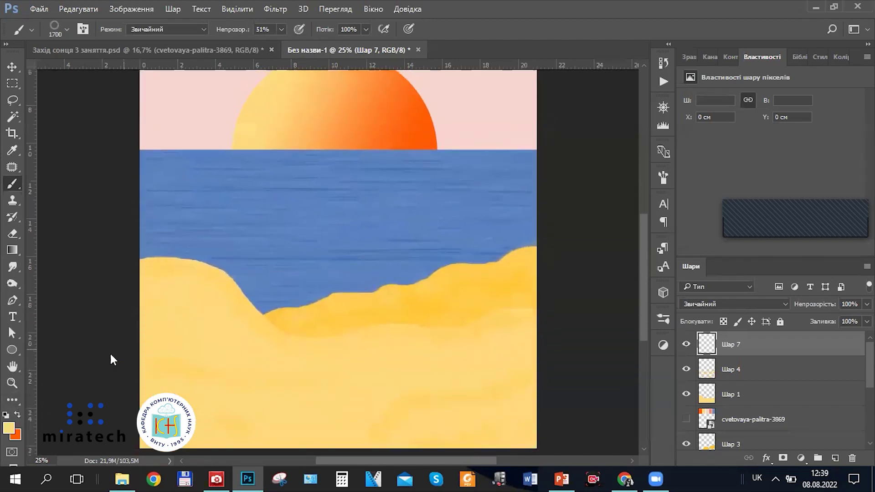
left_click(12, 150)
left_click(517, 273, "alt")
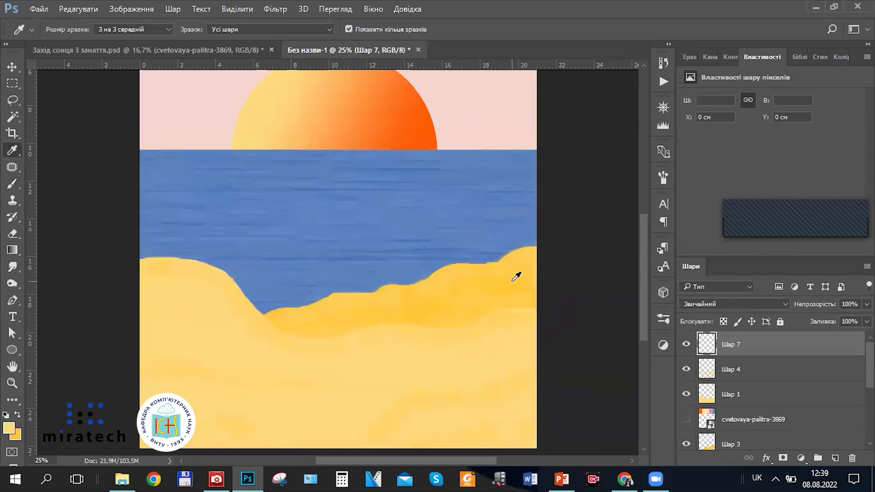
left_click(21, 413)
scroll(109, 343, "up", 2)
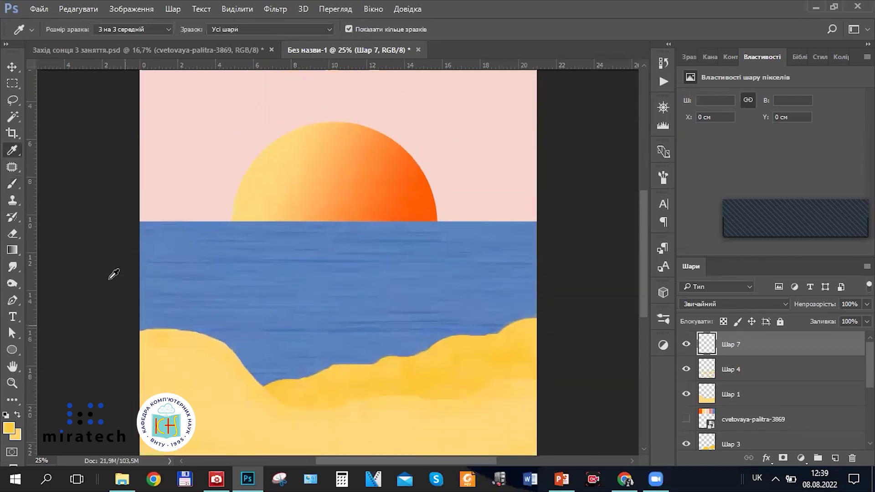
scroll(117, 195, "up", 2)
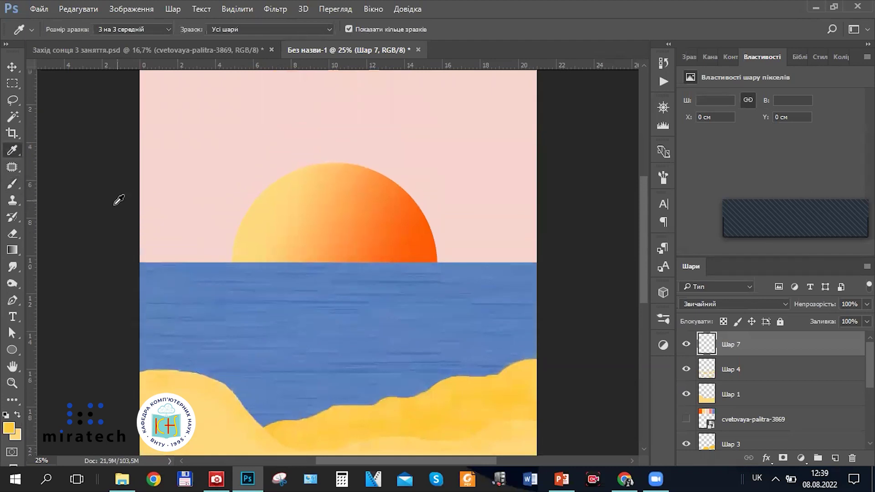
left_click(15, 187)
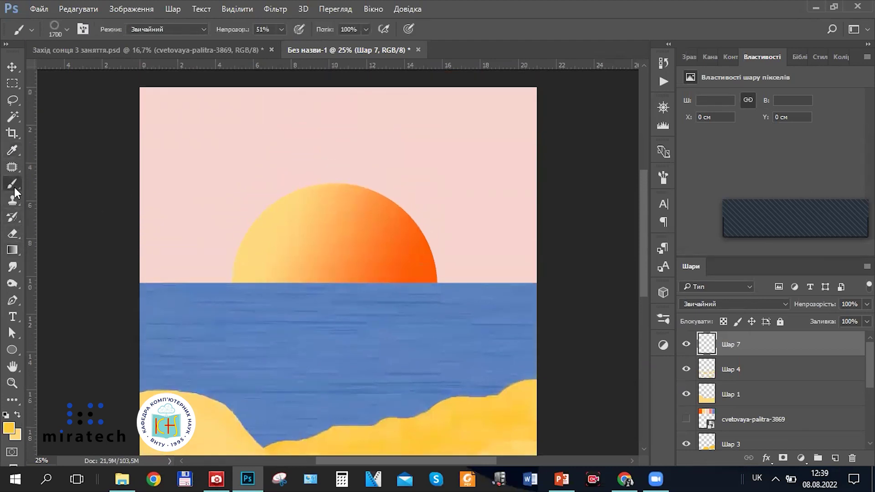
Stamp the darker-yellow ring twice, centred on the sun at the horizon, and lower the ring layer's opacity to 75%
left_click(332, 285)
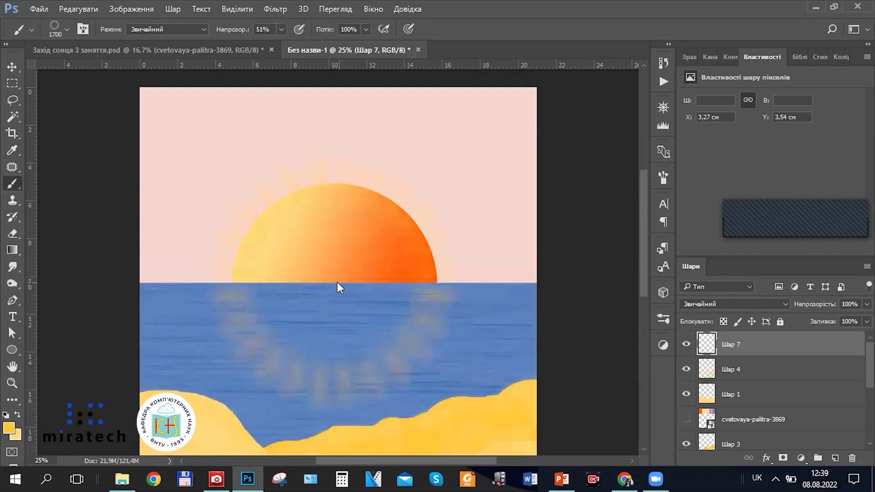
left_click(337, 279)
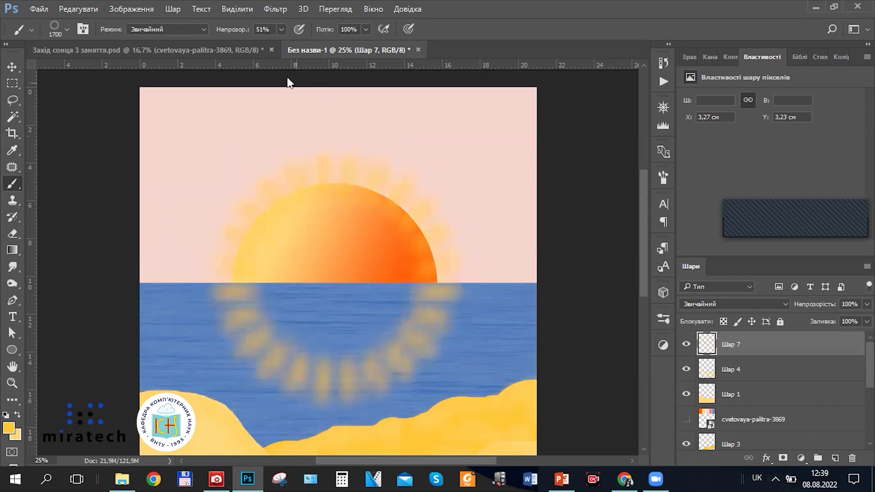
left_click(867, 321)
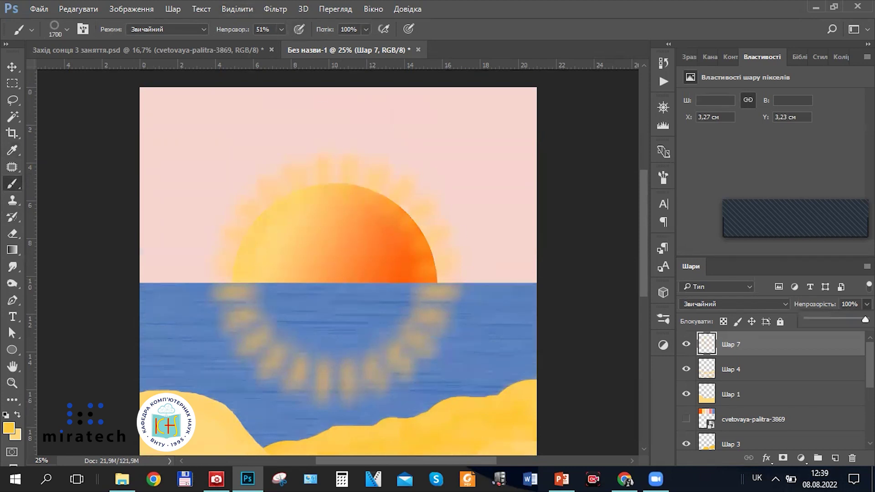
left_click_drag(864, 319, 851, 320)
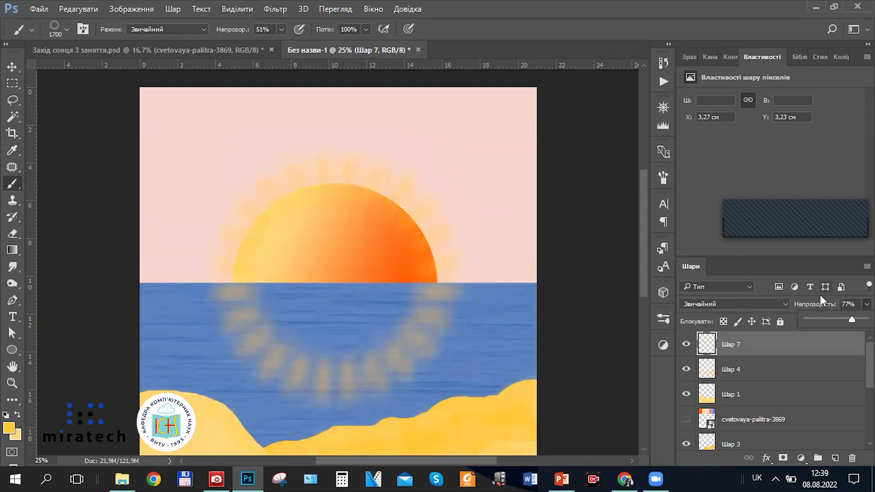
left_click_drag(850, 318, 854, 318)
Move the ring layer beneath the sun ellipse and above the pink sky layer, and add another ring dab around the sun
left_click_drag(725, 348, 767, 423)
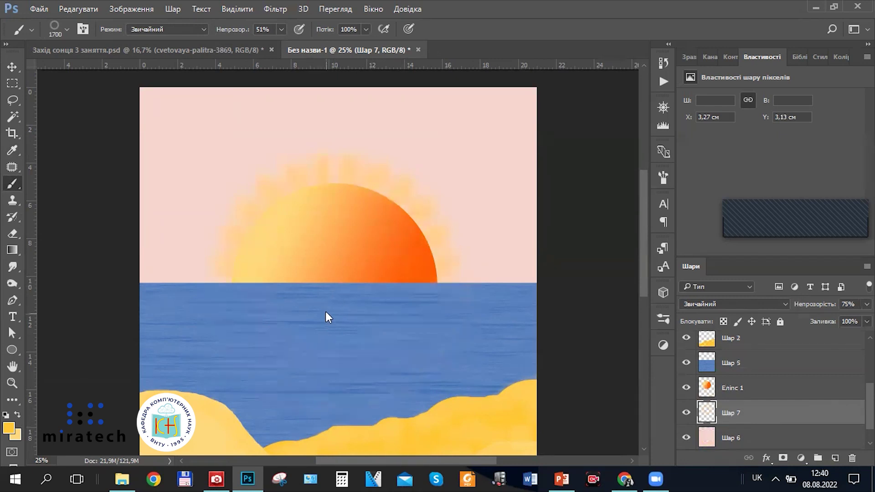
mouse_move(324, 302)
left_mouse_down()
mouse_move(365, 423)
mouse_move(309, 315)
left_mouse_up()
Choose the soft round 100 px brush with 0% hardness and enlarge it to 175 px
left_click(67, 29)
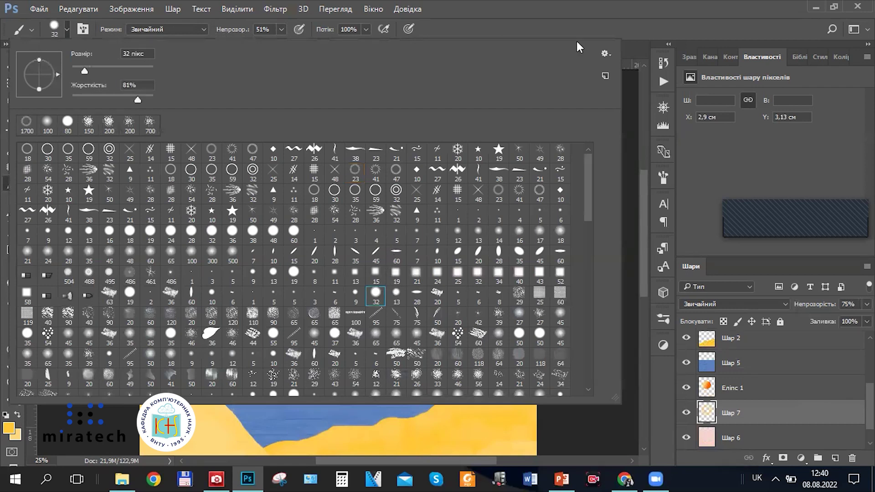
double_click(253, 230)
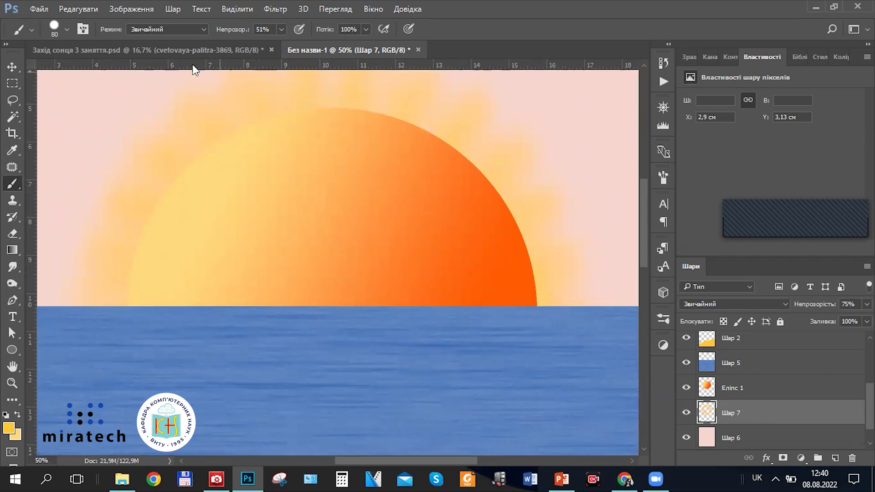
left_click(60, 26)
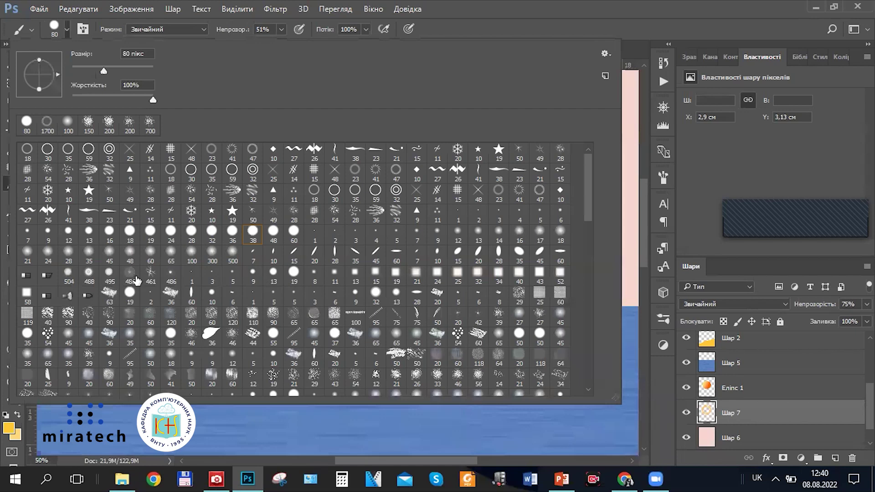
left_click(66, 127)
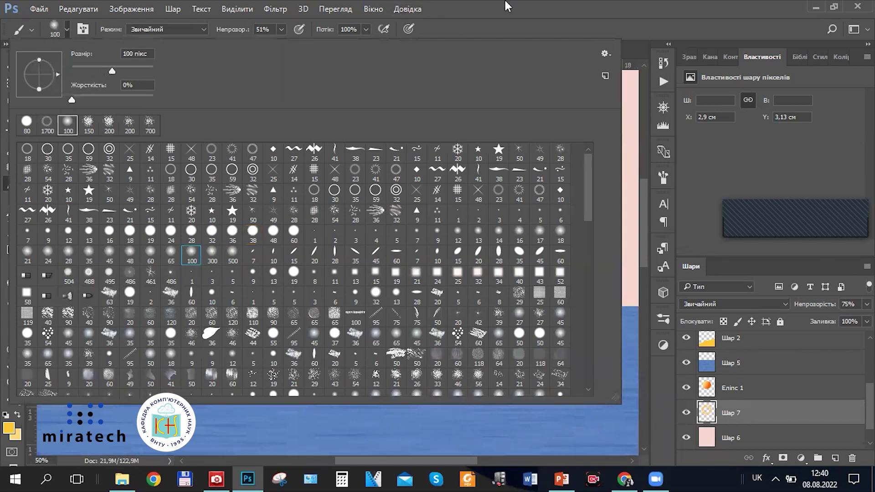
key("Return")
key("bracketright")
key("bracketright")
key("bracketright")
Brush a soft yellow glow along the sun's curved edge on the ring layer behind it, and check the result
mouse_move(516, 328)
left_mouse_down()
mouse_move(540, 265)
mouse_move(515, 277)
mouse_move(513, 227)
mouse_move(500, 208)
mouse_move(449, 154)
mouse_move(332, 113)
mouse_move(388, 115)
mouse_move(437, 131)
mouse_move(352, 100)
mouse_move(383, 109)
mouse_move(300, 106)
mouse_move(218, 128)
mouse_move(289, 112)
mouse_move(225, 138)
mouse_move(157, 196)
mouse_move(212, 163)
mouse_move(160, 211)
mouse_move(158, 284)
left_mouse_up()
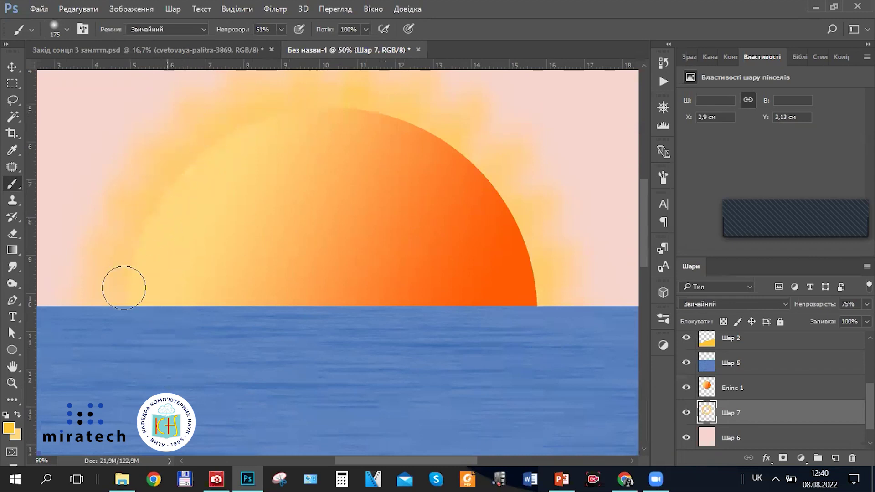
key("ctrl+minus")
key("ctrl+minus")
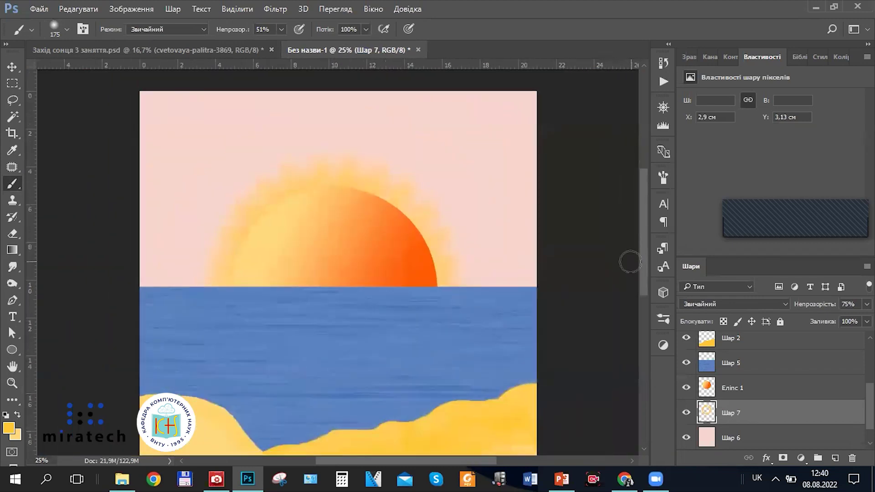
key("ctrl+plus")
key("ctrl+plus")
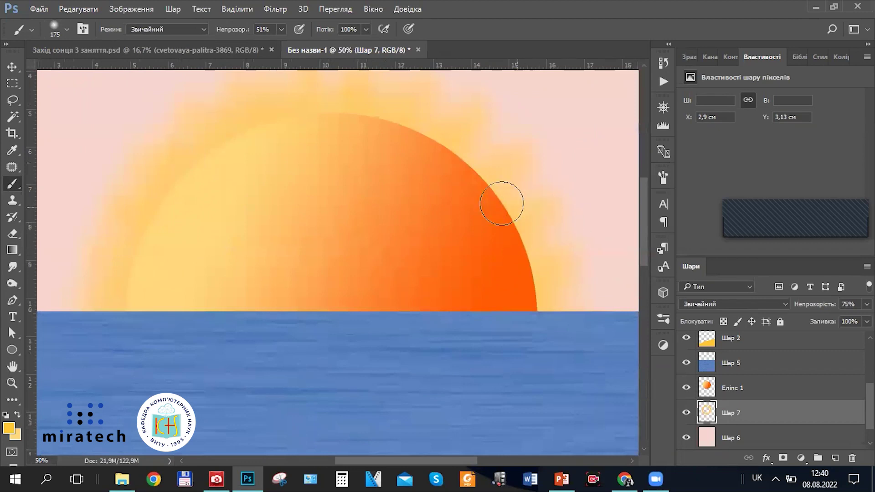
key("ctrl+minus")
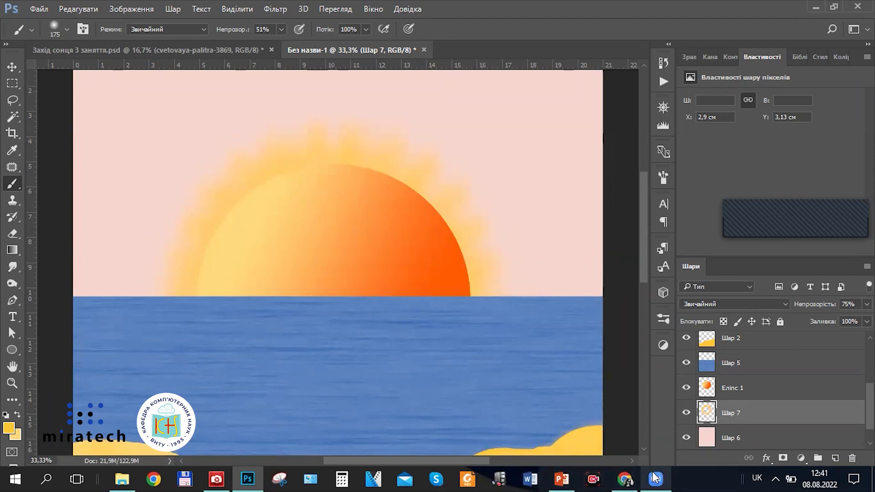
left_click(631, 474)
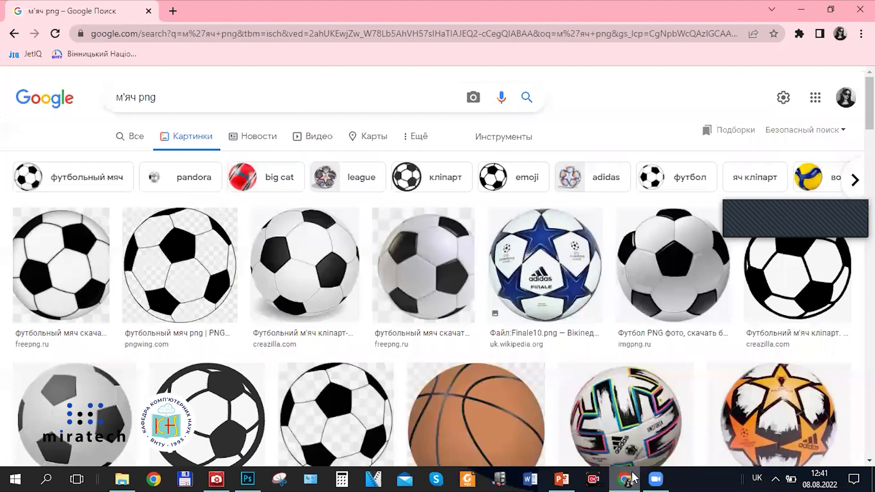
left_click(632, 476)
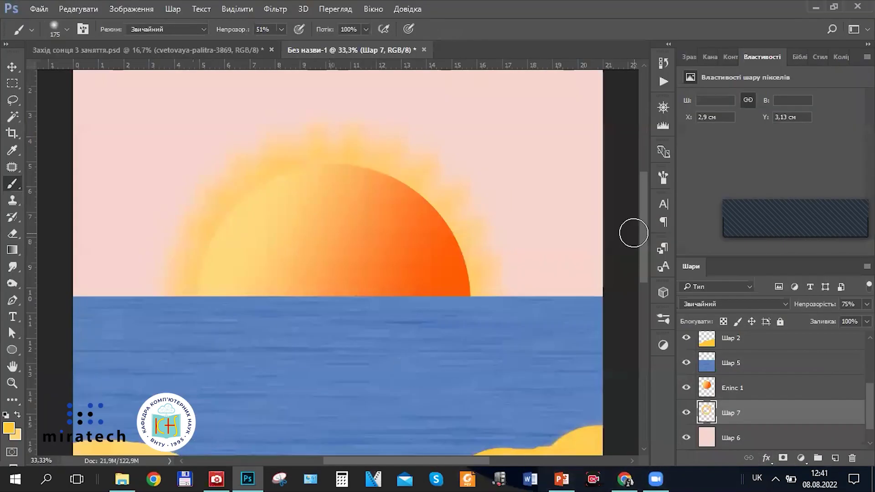
left_click(635, 474)
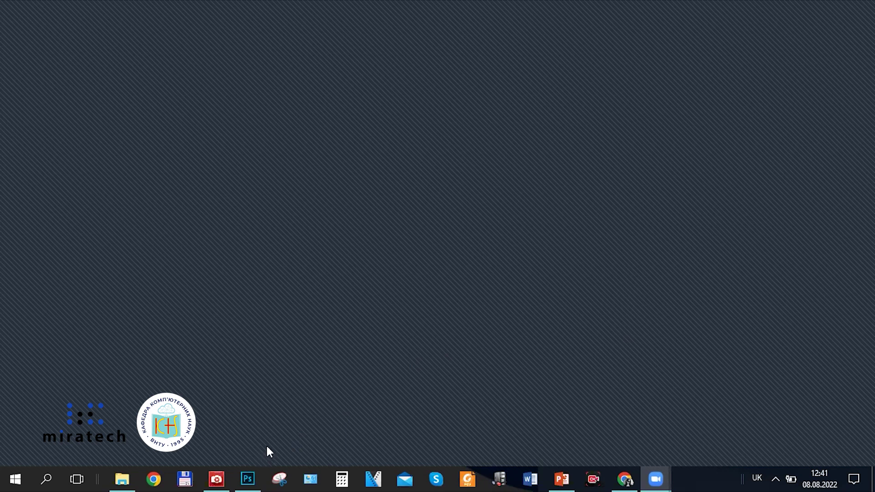
key("alt+Tab")
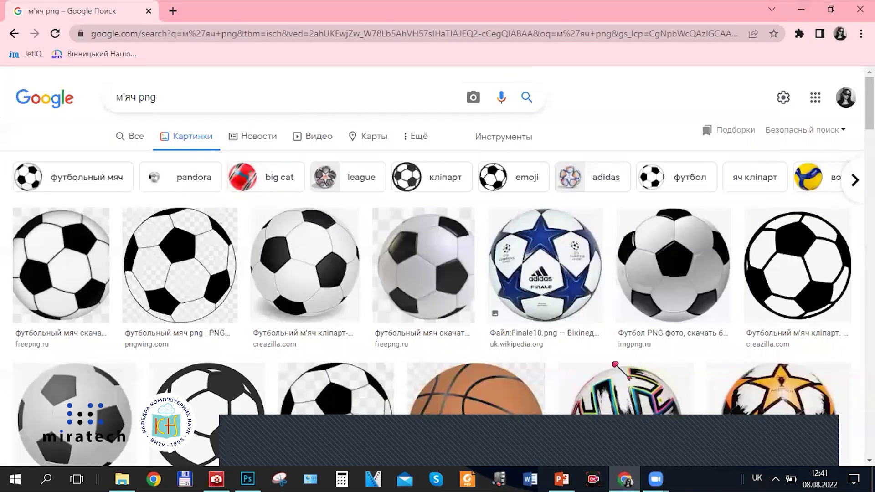
left_click(799, 18)
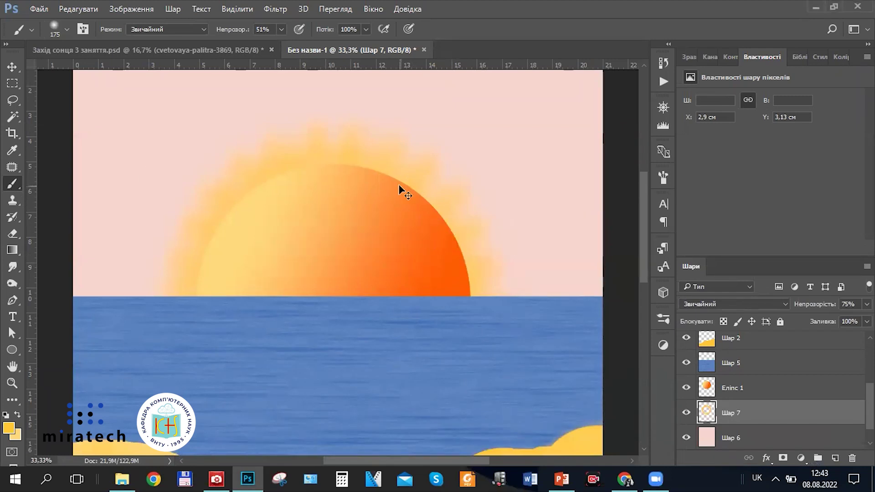
Add a new layer beneath the sun ellipse and brush a soft 175 px yellow stroke along the sun's upper-right edge
key("ctrl+plus")
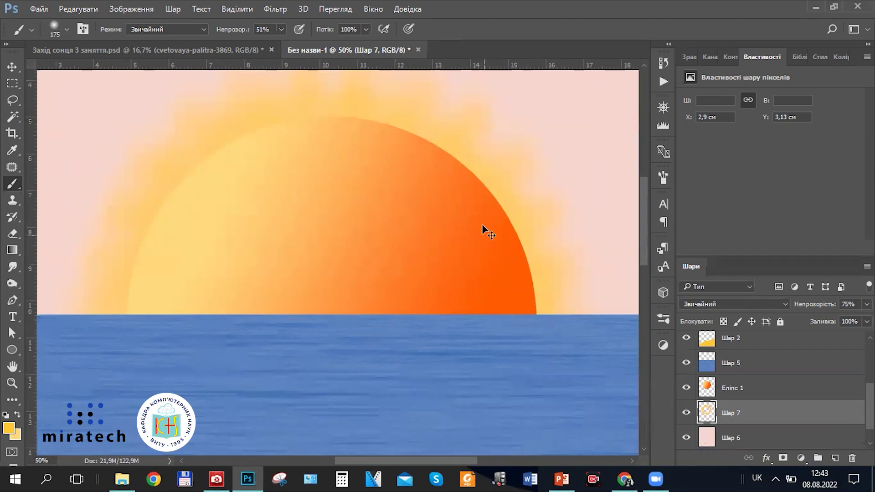
key("ctrl+minus")
key("ctrl+minus")
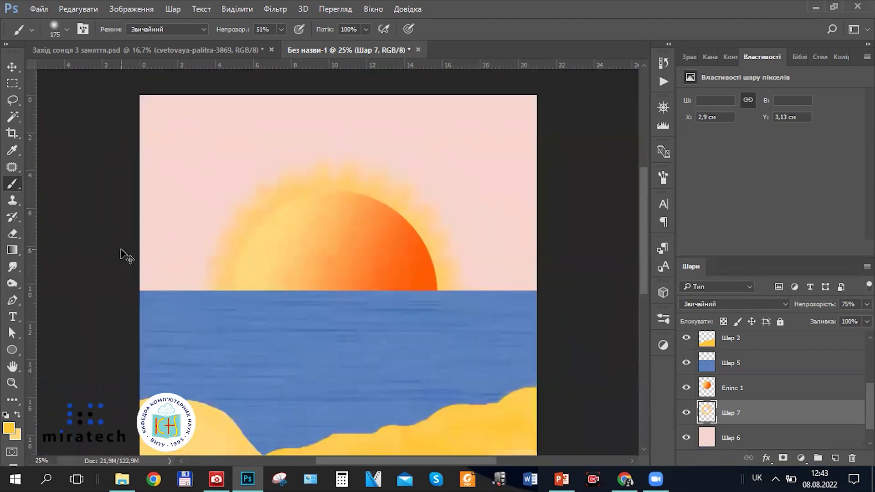
key("ctrl+plus")
key("ctrl+plus")
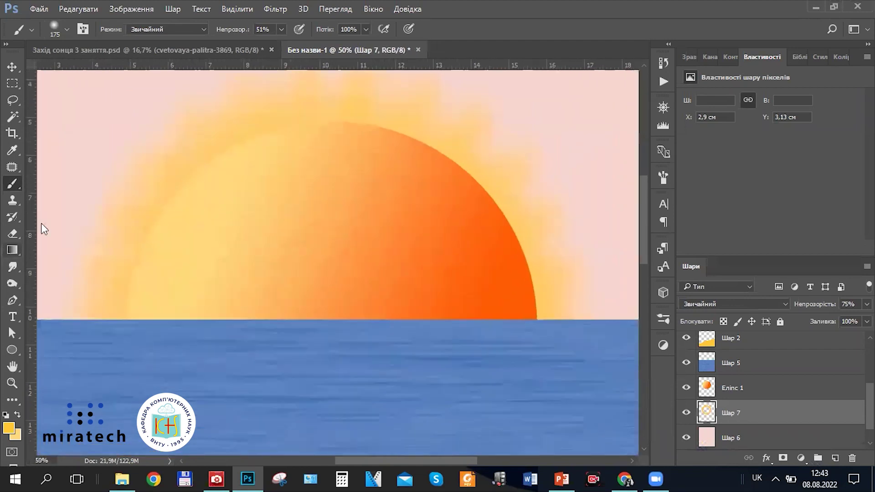
left_click(834, 457)
right_click(9, 187)
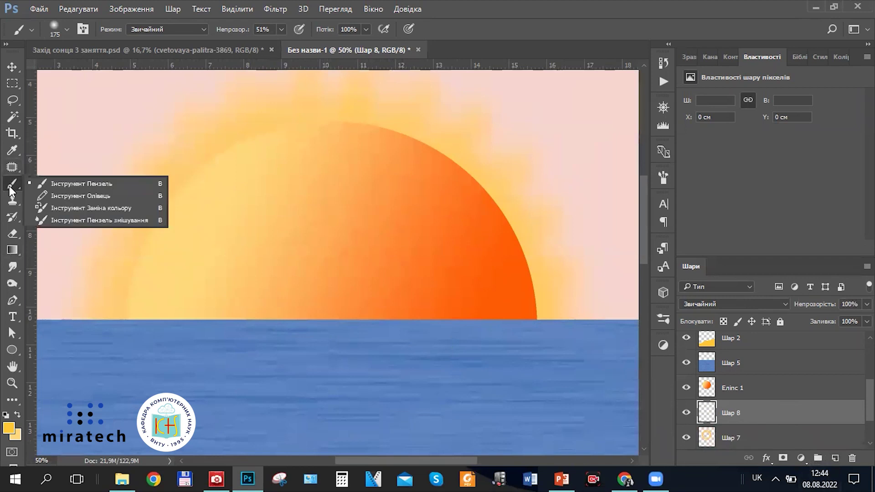
left_click(67, 188)
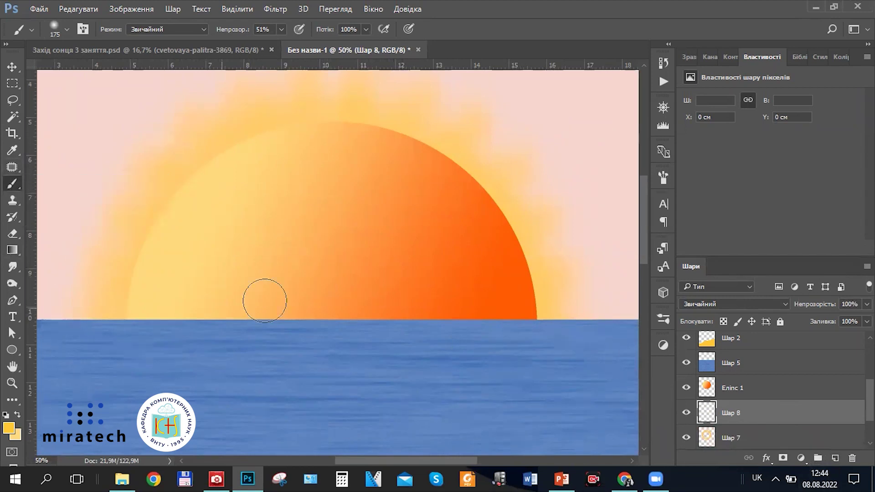
mouse_move(345, 135)
left_mouse_down()
mouse_move(415, 140)
mouse_move(433, 156)
left_mouse_up()
left_click_drag(742, 414, 741, 380)
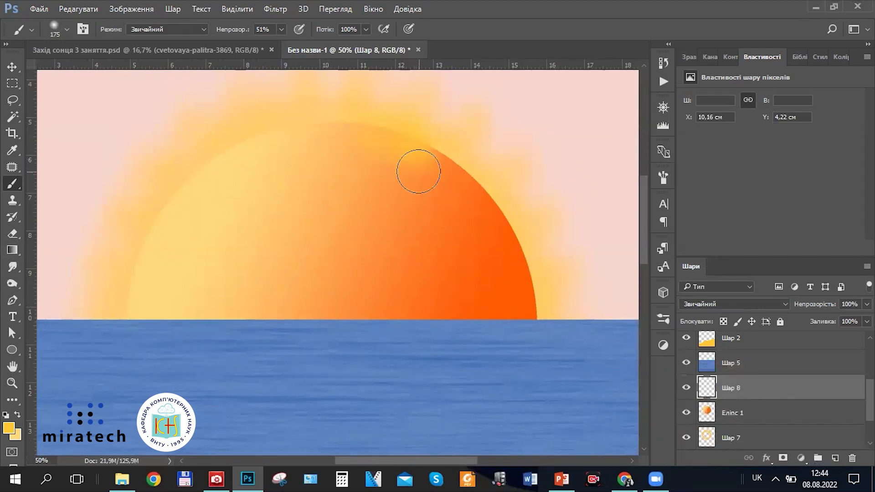
key("ctrl+bracketleft")
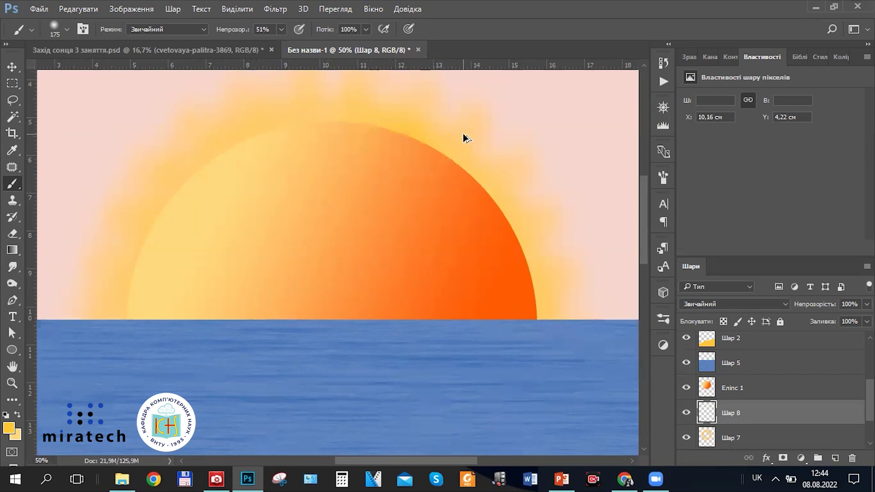
Reduce the brush to 70 px, paint yellow along the sun's right rim and lower the new layer's opacity to 65%
key("bracketleft")
key("bracketleft")
key("bracketleft")
key("bracketleft")
key("bracketleft")
key("bracketleft")
mouse_move(427, 143)
left_mouse_down()
mouse_move(419, 140)
mouse_move(485, 182)
mouse_move(515, 228)
mouse_move(527, 258)
mouse_move(525, 342)
left_mouse_up()
left_click(866, 304)
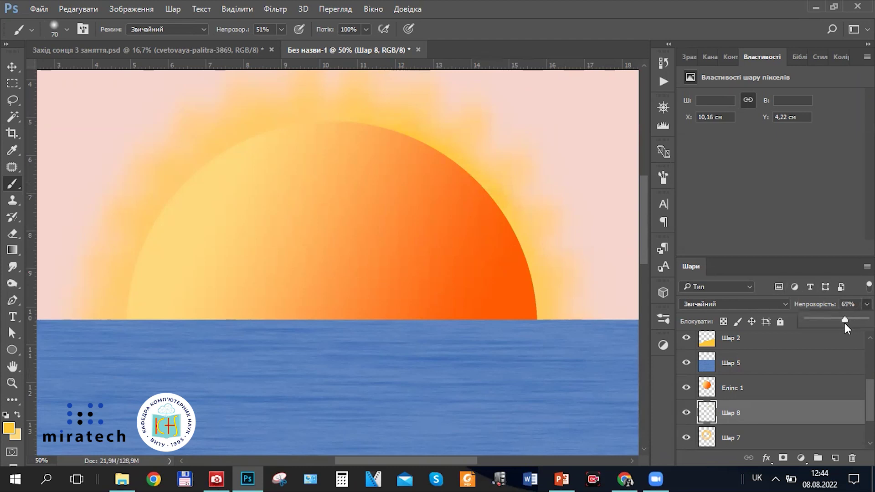
left_click(515, 228)
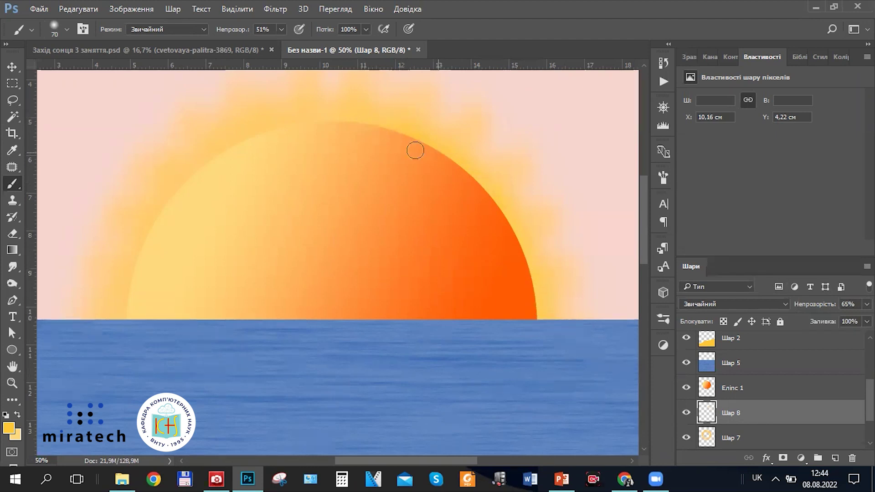
Continue the 70 px yellow rim glow over the top of the sun and down its left edge to the horizon
mouse_move(412, 138)
left_mouse_down()
mouse_move(354, 124)
mouse_move(278, 128)
mouse_move(234, 145)
mouse_move(223, 163)
left_mouse_up()
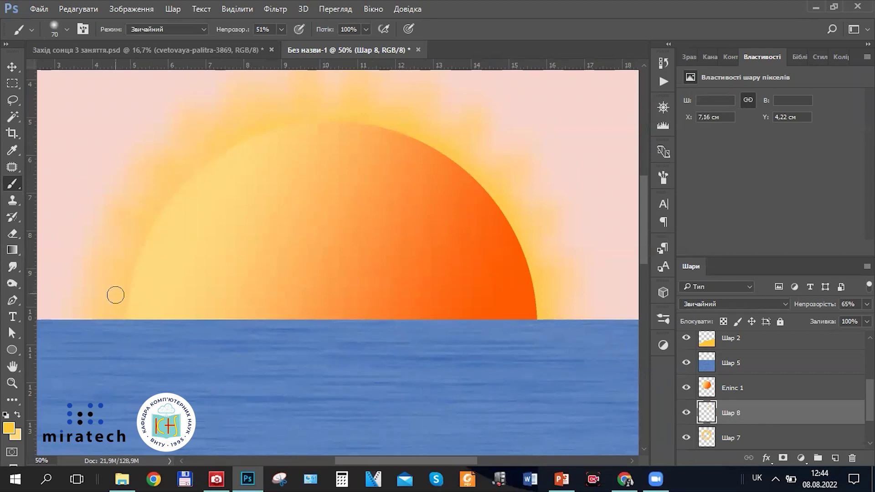
mouse_move(123, 314)
left_mouse_down()
mouse_move(137, 250)
mouse_move(121, 319)
mouse_move(176, 194)
mouse_move(140, 244)
mouse_move(187, 180)
mouse_move(249, 143)
mouse_move(308, 133)
mouse_move(187, 162)
mouse_move(207, 160)
mouse_move(176, 221)
mouse_move(188, 184)
mouse_move(251, 139)
mouse_move(351, 124)
mouse_move(395, 128)
mouse_move(414, 141)
mouse_move(422, 173)
mouse_move(449, 176)
mouse_move(446, 163)
mouse_move(485, 188)
mouse_move(511, 278)
mouse_move(537, 326)
left_mouse_up()
key("ctrl+minus")
key("ctrl+minus")
key("ctrl+minus")
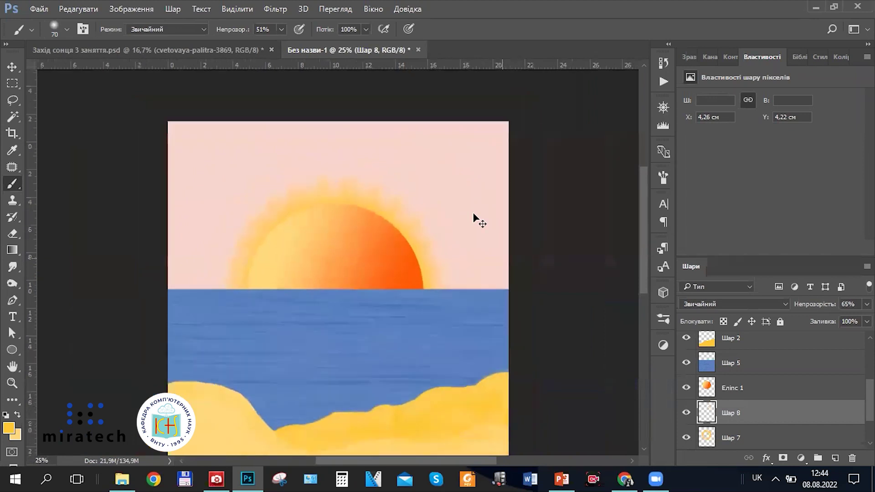
key("ctrl+plus")
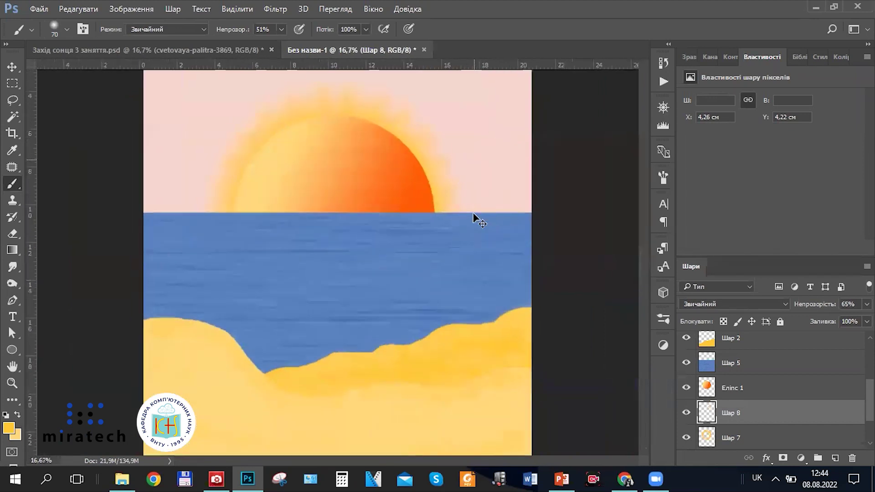
key("ctrl+plus")
scroll(495, 211, "up", 3)
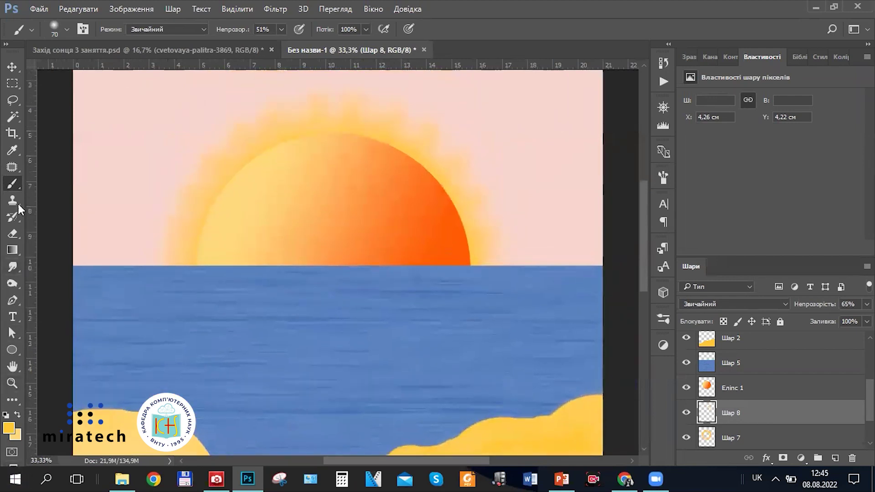
Sample the deep orange from the sun's right side, make it the foreground colour and return to the Brush tool
key("ctrl+plus")
key("ctrl+plus")
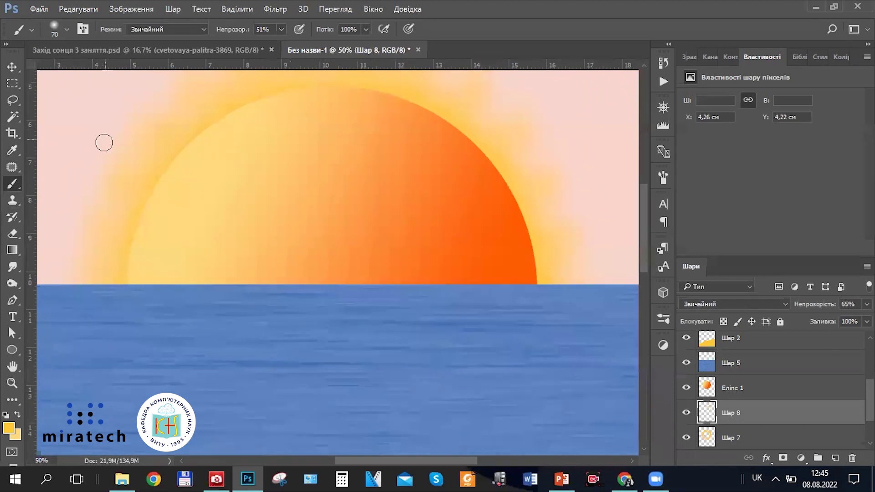
left_click(13, 149)
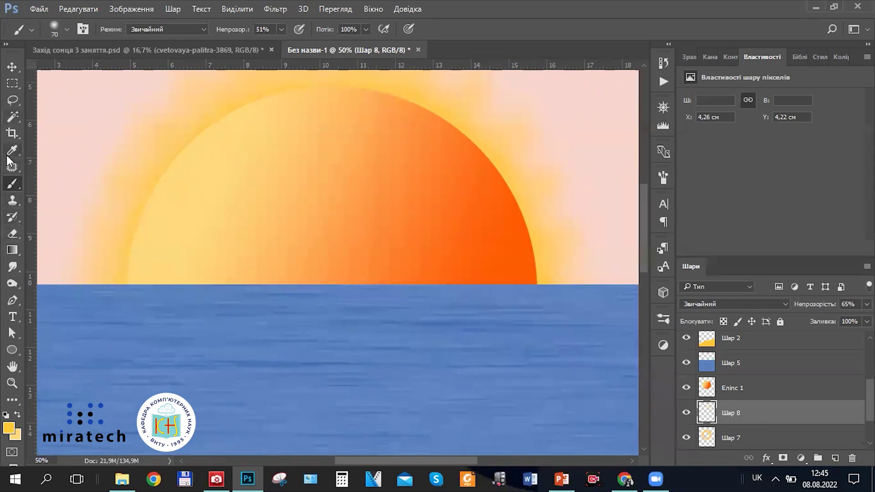
left_click(516, 213)
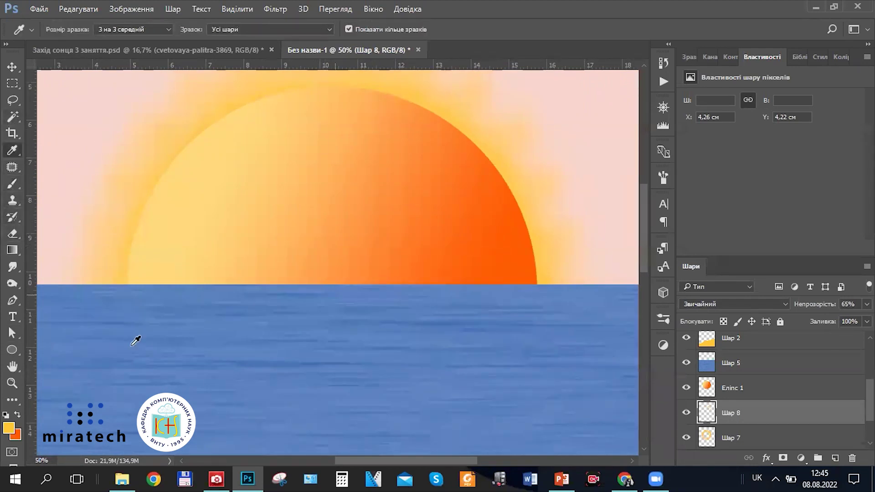
left_click(18, 183)
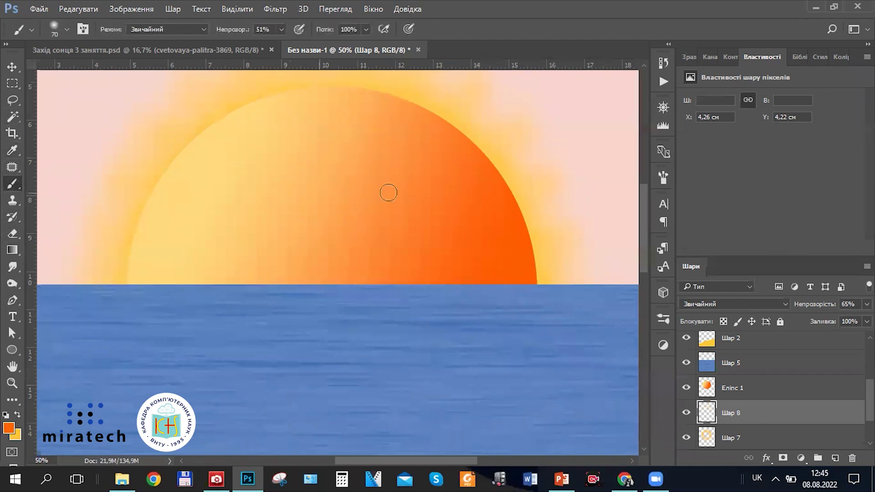
Brush soft 70 px deep orange accents along the sun's right rim and one dab on its upper-left rim
mouse_move(345, 461)
left_mouse_down()
mouse_move(400, 458)
mouse_move(384, 460)
left_mouse_up()
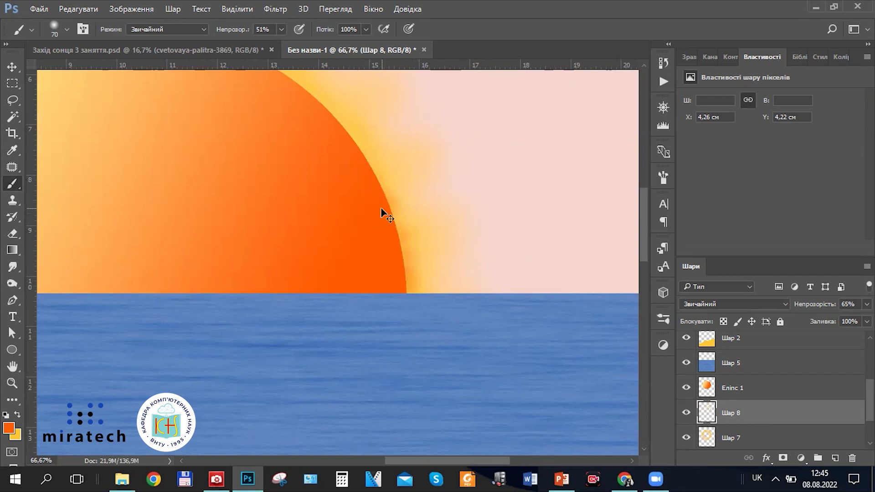
scroll(381, 211, "down", 1)
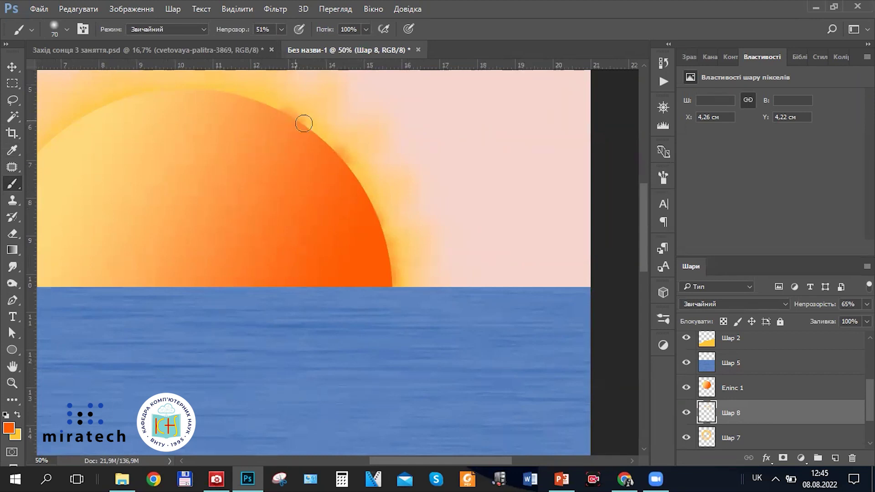
left_click_drag(417, 459, 388, 458)
scroll(466, 179, "up", 2)
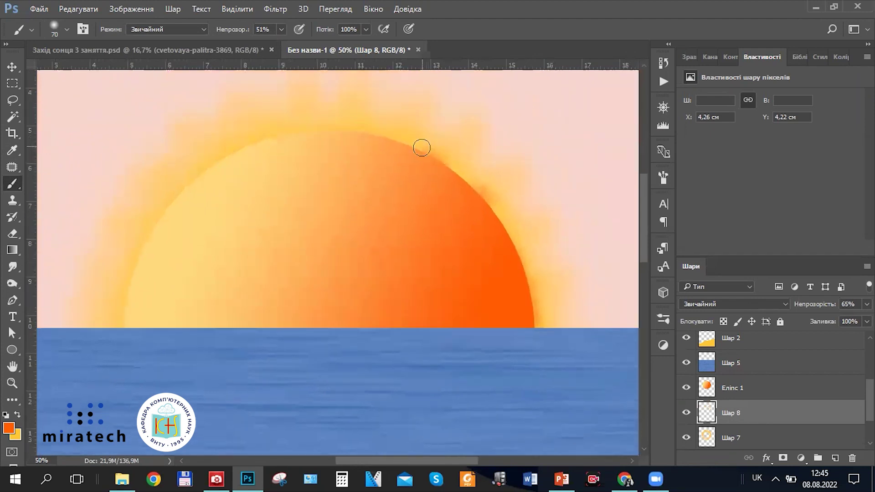
left_click(268, 139)
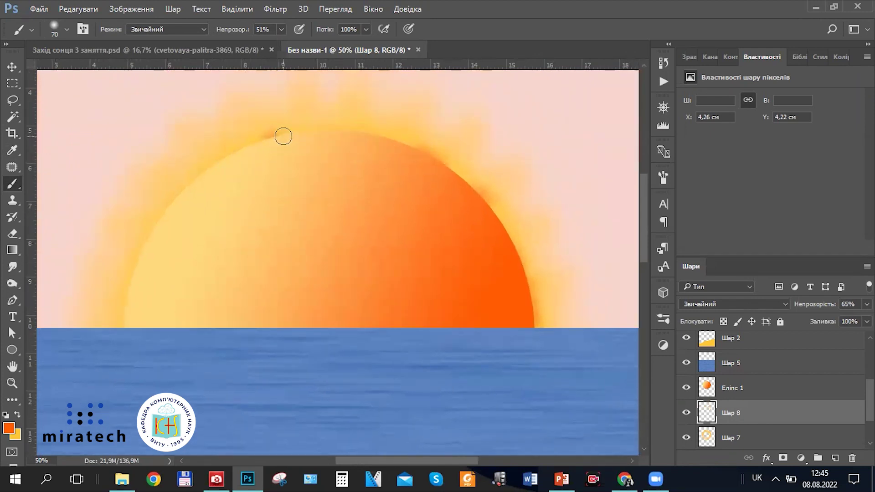
left_click(203, 175)
left_click(261, 133)
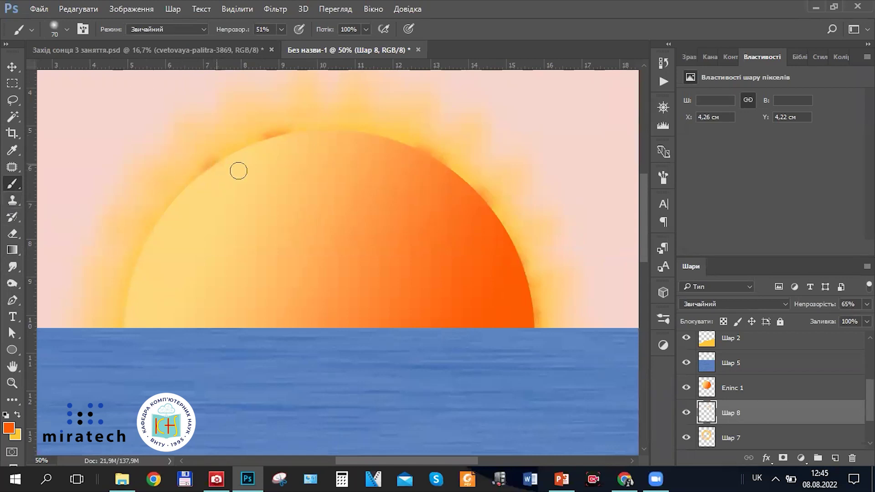
key("ctrl+alt+z")
key("ctrl+alt+z")
key("ctrl+alt+z")
key("ctrl+alt+z")
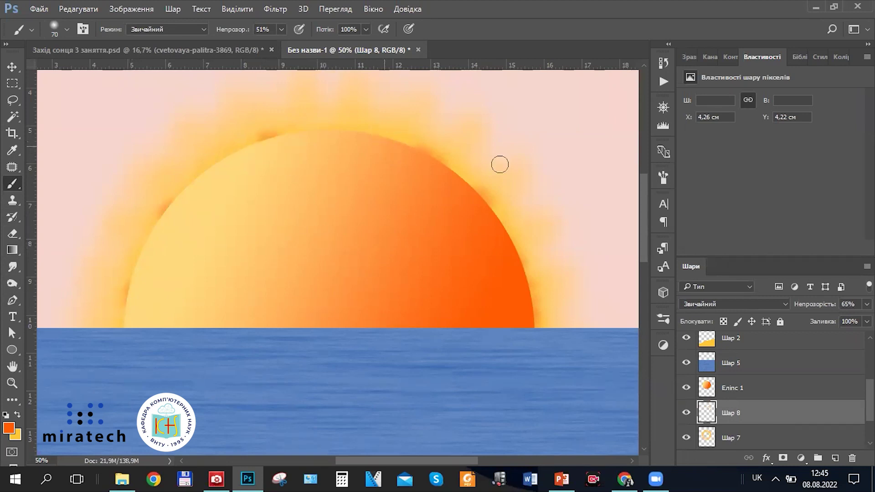
Move the rim glow layer Шар 8 above the sun layer Еліпс 1
key("ctrl+minus")
key("ctrl+minus")
key("ctrl+minus")
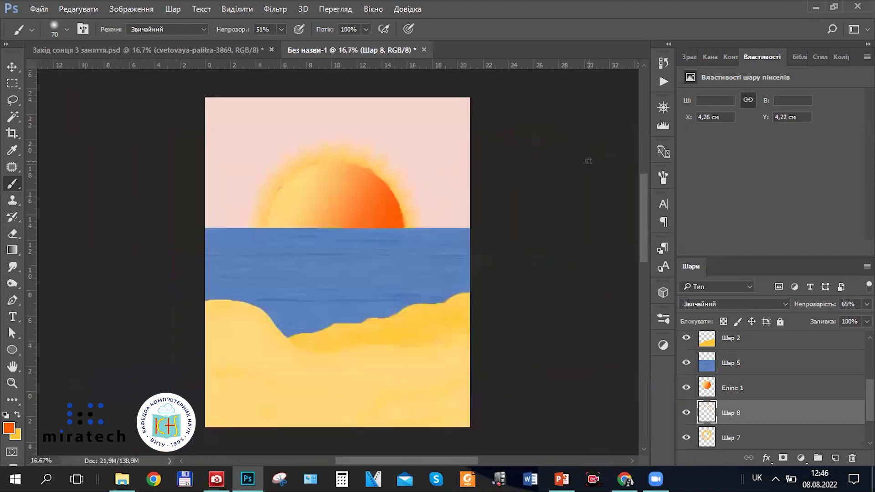
key("ctrl+plus")
key("ctrl+plus")
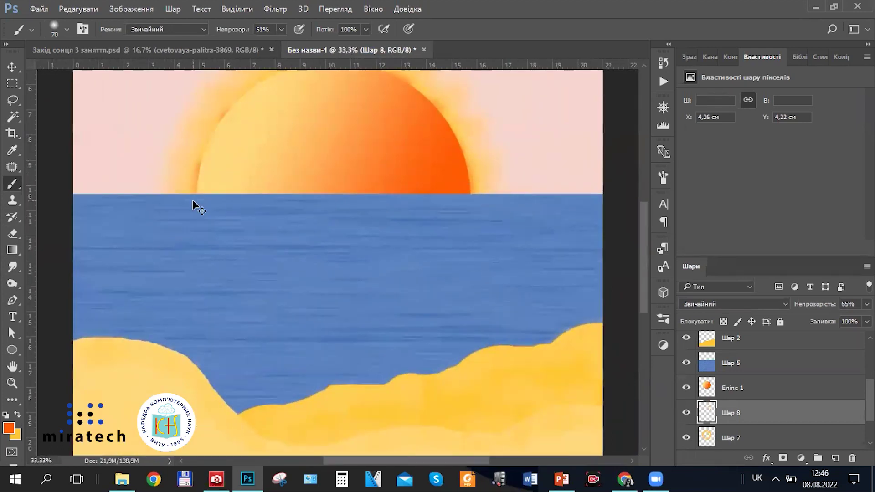
left_click_drag(780, 402, 751, 388)
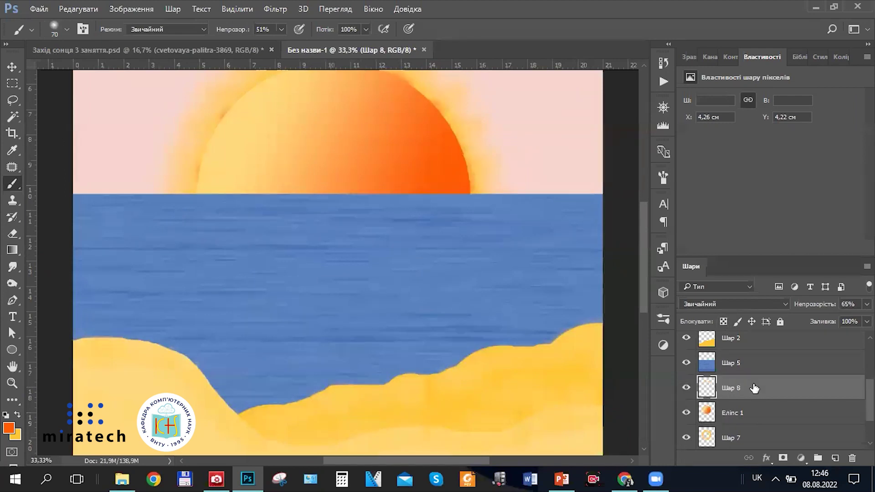
key("ctrl+plus")
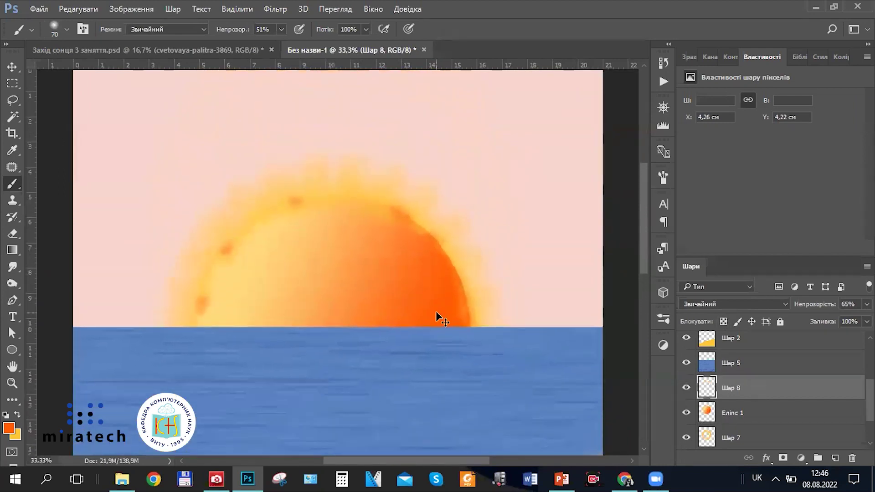
key("ctrl+plus")
key("ctrl+minus")
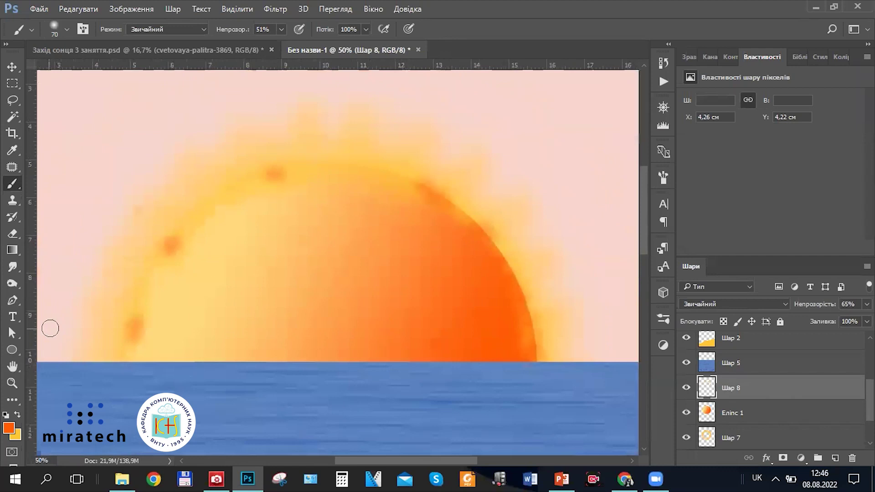
Lower layer Шар 8's opacity to 40% and erase its paint over the sun's disc with a 400 px eraser
left_click(12, 233)
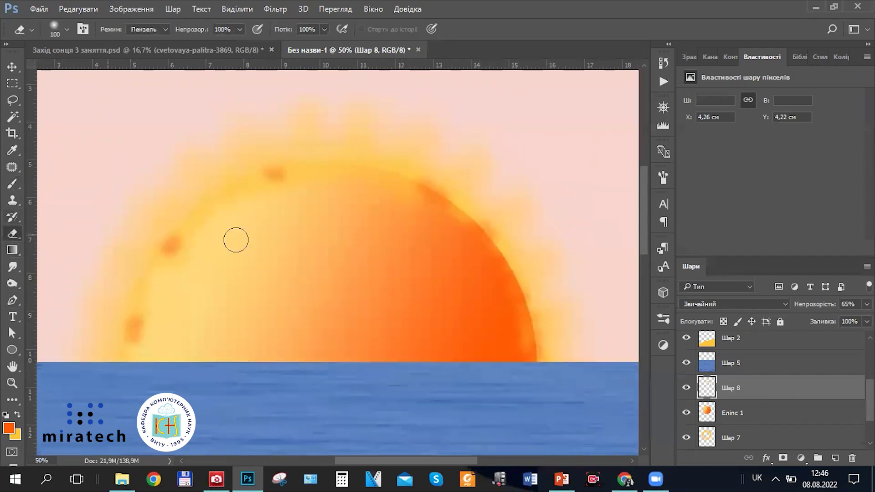
left_click(867, 304)
left_click_drag(838, 318, 831, 318)
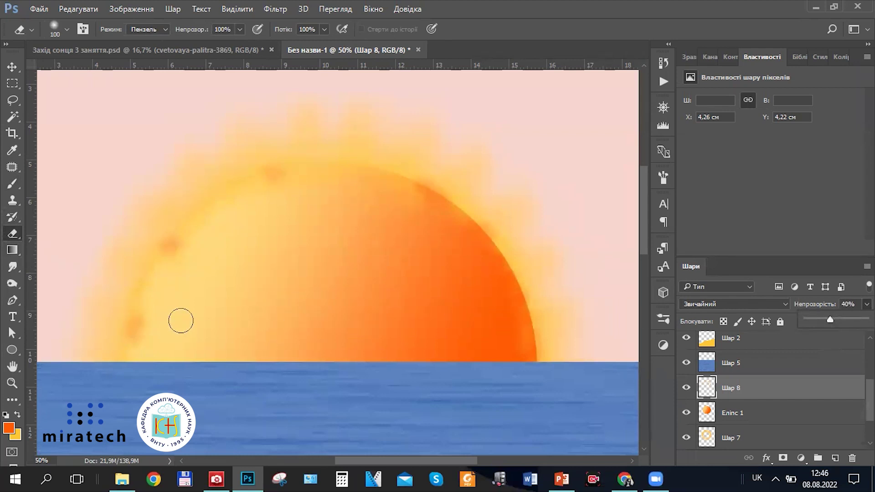
key("bracketright")
key("bracketright")
key("bracketright")
key("bracketright")
key("bracketright")
key("bracketright")
key("bracketright")
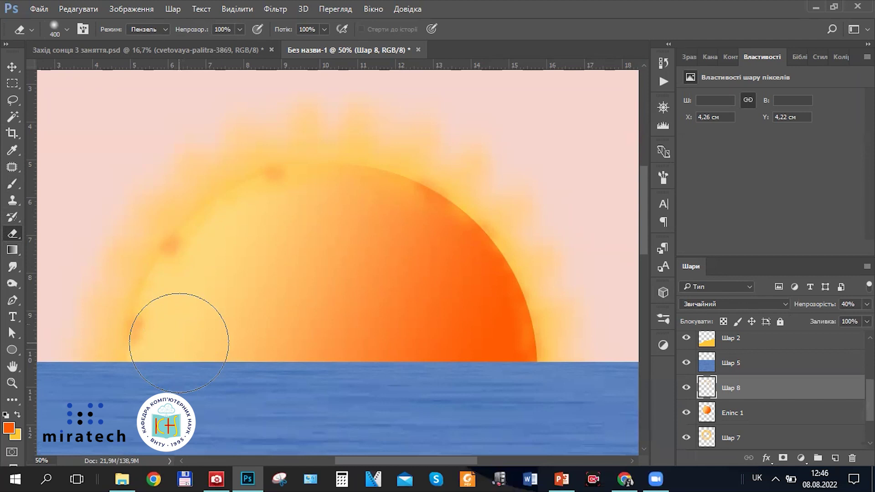
mouse_move(196, 342)
left_mouse_down()
mouse_move(209, 267)
mouse_move(216, 267)
mouse_move(213, 319)
mouse_move(179, 320)
mouse_move(211, 324)
mouse_move(187, 338)
mouse_move(276, 225)
mouse_move(210, 284)
mouse_move(401, 225)
mouse_move(292, 217)
mouse_move(435, 246)
mouse_move(417, 236)
mouse_move(395, 233)
mouse_move(436, 255)
mouse_move(427, 249)
mouse_move(475, 313)
left_mouse_up()
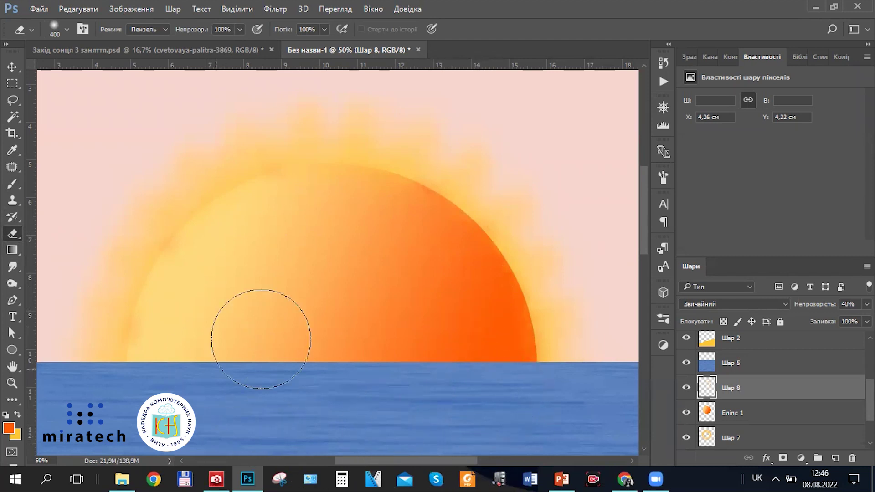
key("ctrl+minus")
key("ctrl+minus")
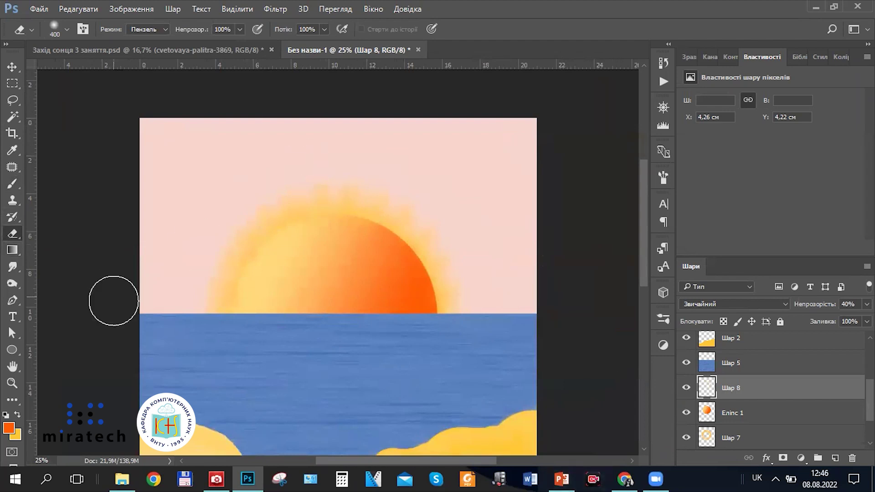
key("ctrl+minus")
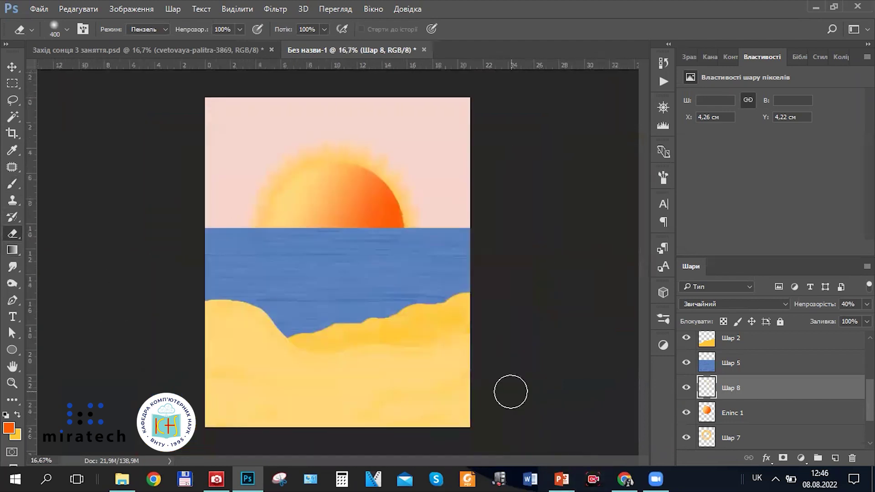
Add a new layer above Шар 8 and switch to the Brush tool
key("ctrl+plus")
key("ctrl+plus")
scroll(499, 392, "up", 3)
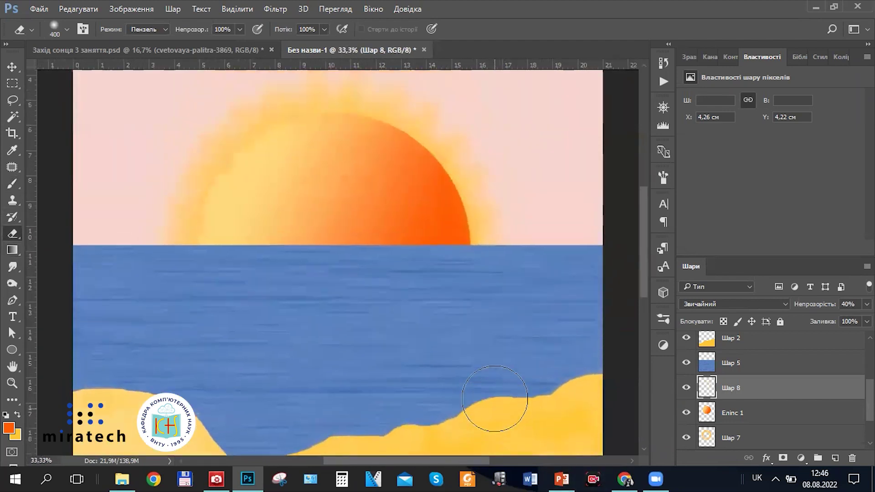
scroll(500, 392, "up", 4)
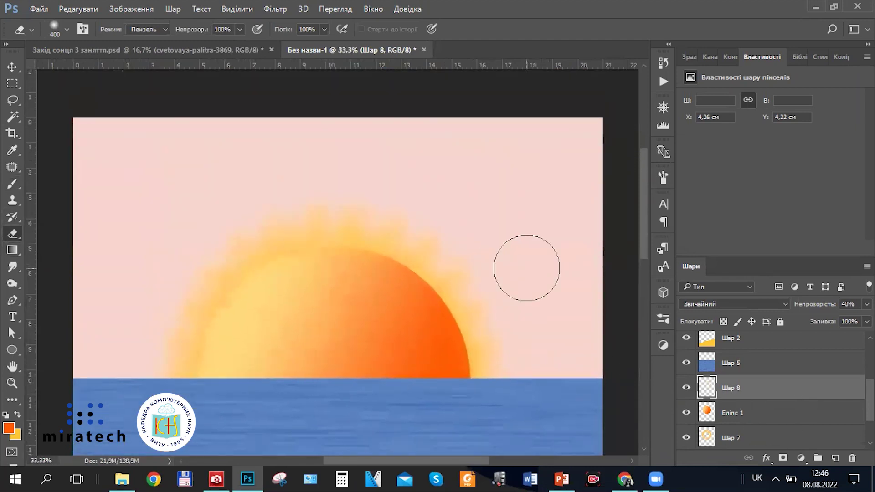
scroll(763, 435, "down", 1)
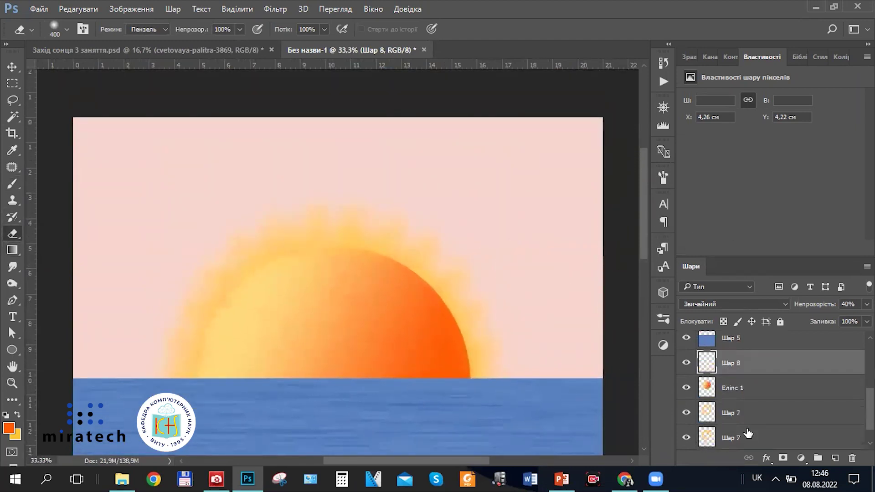
left_click(835, 459)
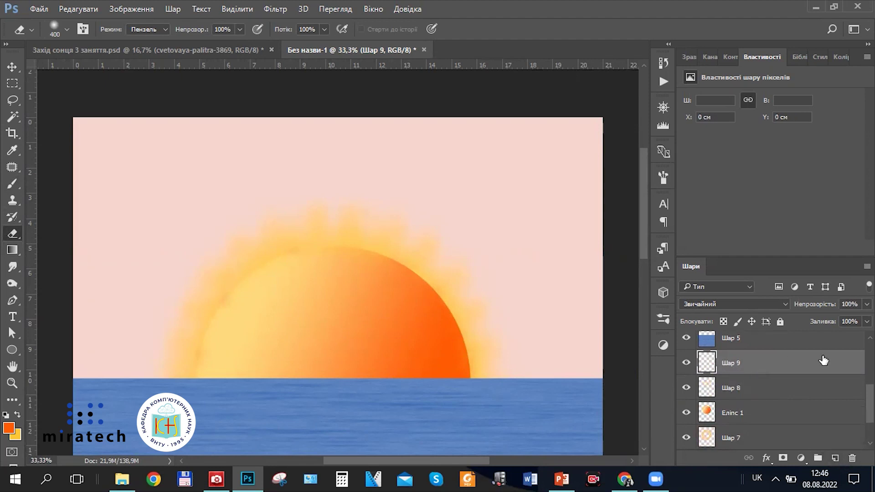
left_click(9, 187)
right_click(9, 190)
left_click(10, 190)
Set the foreground colour to the off-white #fff5f0
left_click(10, 433)
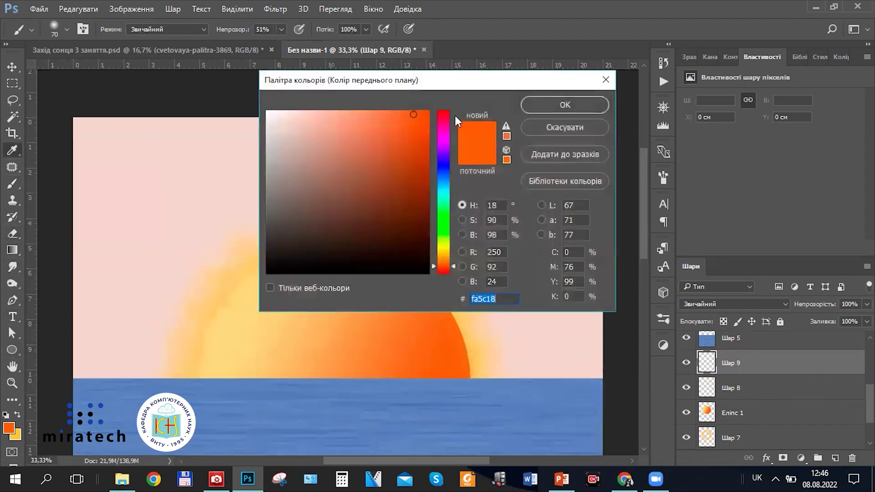
left_click(276, 114)
mouse_move(275, 114)
left_mouse_down()
mouse_move(322, 106)
mouse_move(269, 105)
mouse_move(275, 109)
left_mouse_up()
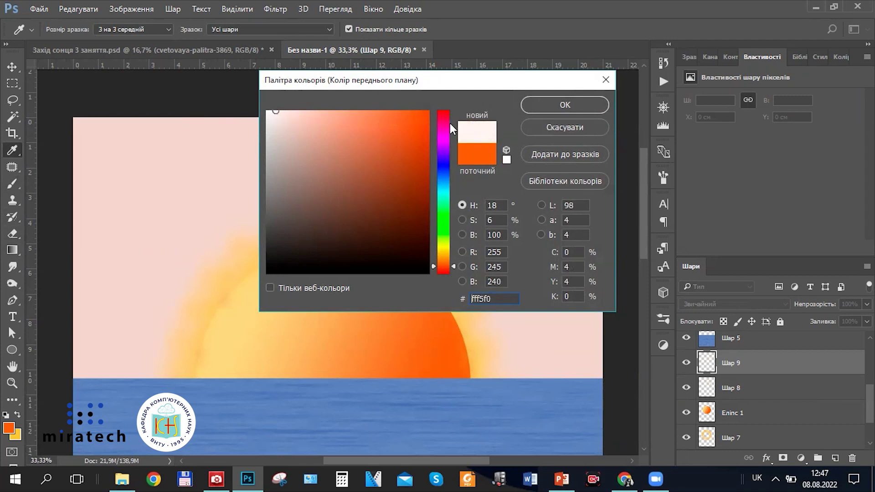
left_click(547, 111)
Set the brush to 34% opacity and 200 px, and paint a faint cloud stroke in the upper-right sky
left_click(279, 31)
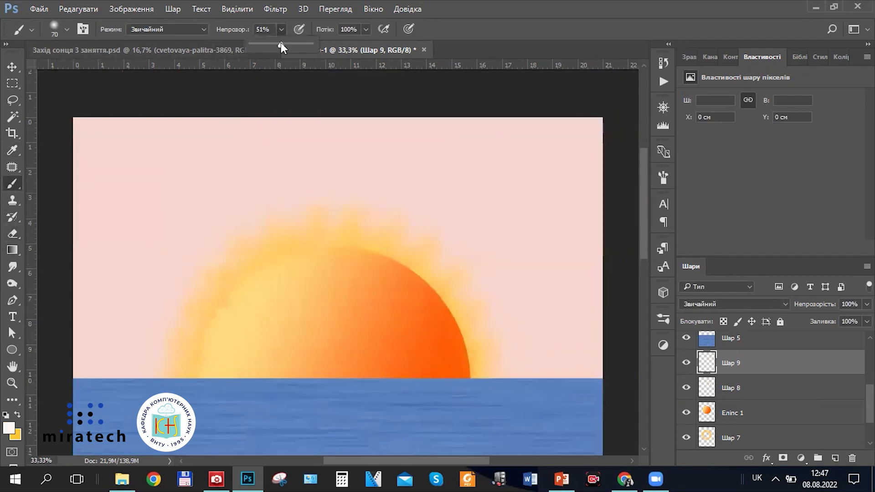
left_click_drag(269, 44, 271, 44)
key("bracketright")
key("bracketright")
key("bracketright")
key("bracketright")
key("bracketright")
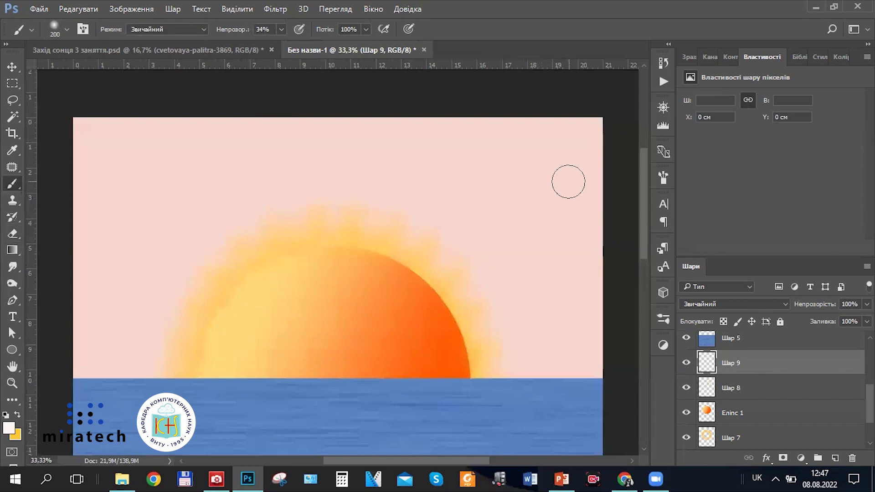
left_click_drag(563, 189, 528, 191)
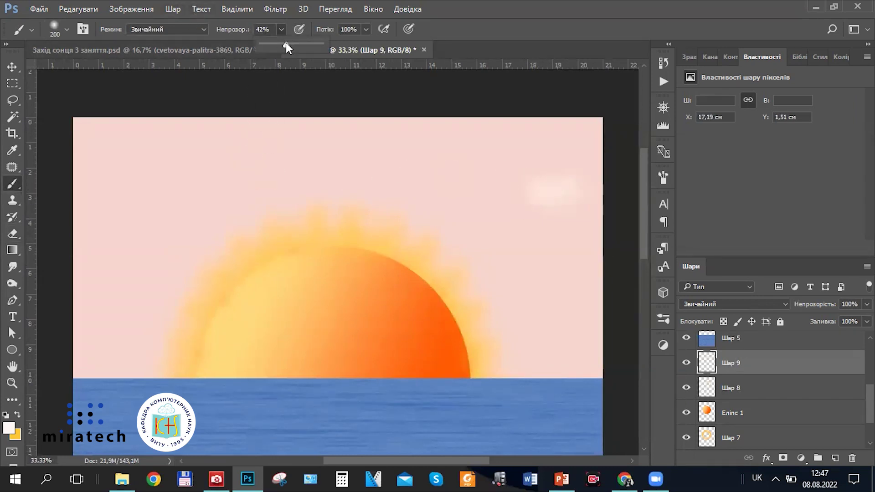
Raise the brush to 54% opacity and 300 px, thicken the upper-right cloud and start another beside the sun's right edge
left_click(567, 205)
key("bracketright")
key("bracketright")
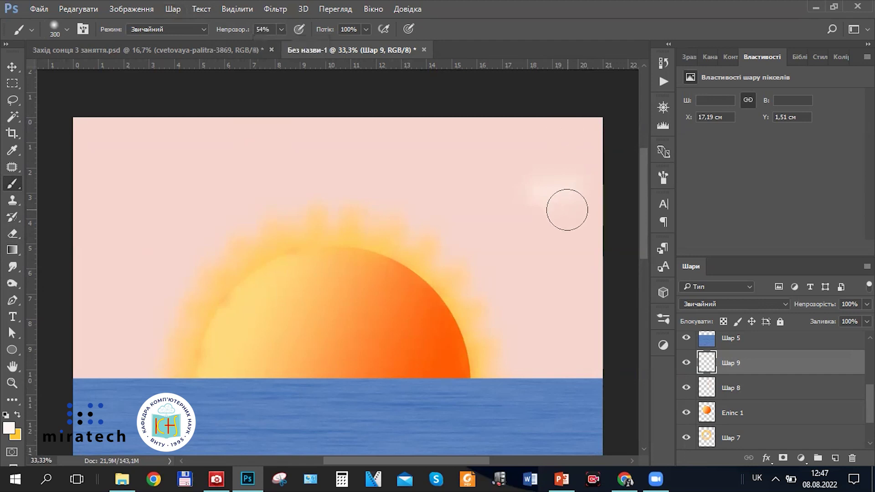
mouse_move(517, 199)
left_mouse_down()
mouse_move(565, 193)
mouse_move(512, 186)
mouse_move(548, 184)
mouse_move(560, 203)
mouse_move(590, 197)
left_mouse_up()
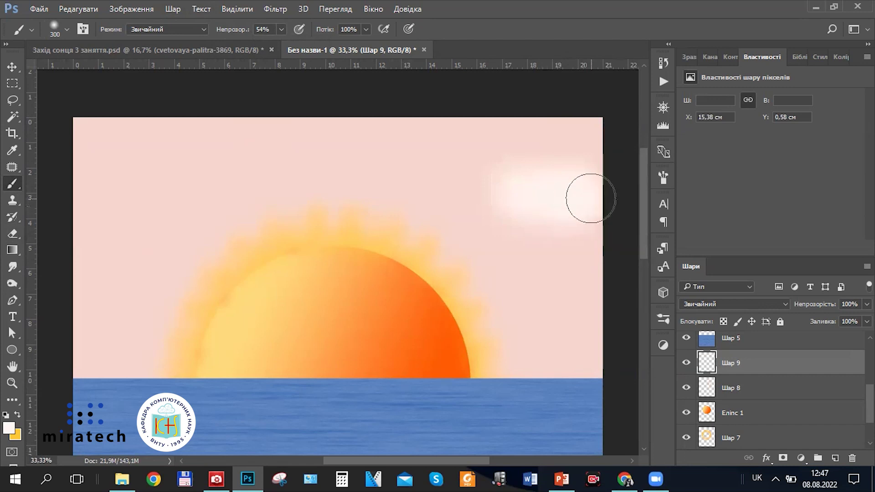
left_click_drag(506, 293, 540, 291)
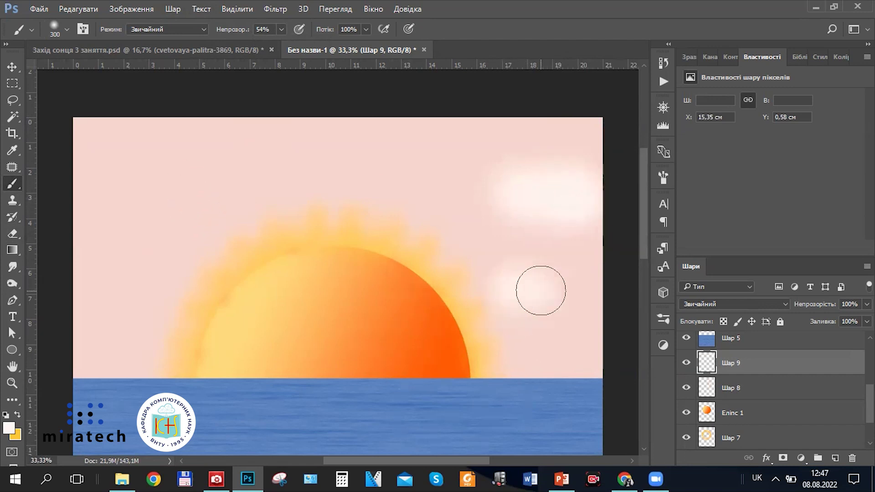
Reduce the brush to 150 px and paint small off-white clouds along the left sky and low to the right of the sun
key("bracketleft")
key("bracketleft")
key("bracketleft")
key("bracketleft")
left_click_drag(80, 225, 137, 230)
mouse_move(538, 318)
left_mouse_down()
mouse_move(589, 316)
mouse_move(560, 328)
mouse_move(556, 362)
mouse_move(597, 362)
mouse_move(573, 367)
left_mouse_up()
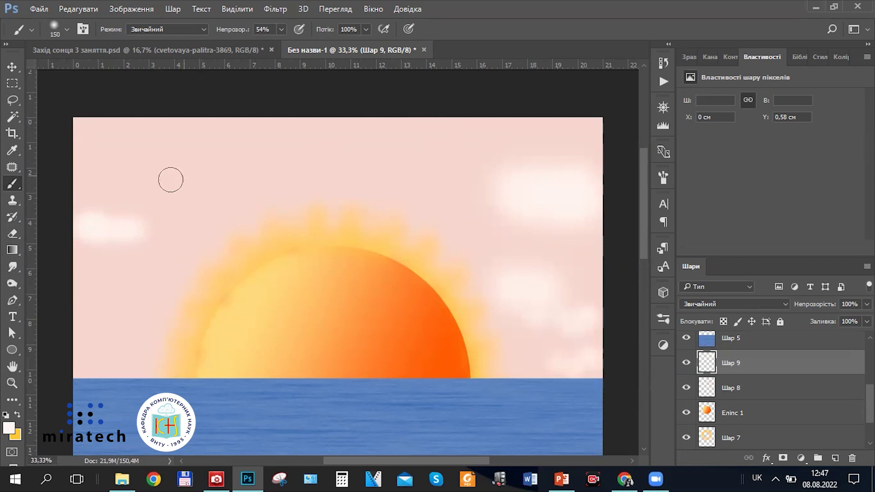
mouse_move(84, 308)
left_mouse_down()
mouse_move(111, 306)
mouse_move(97, 322)
mouse_move(122, 323)
mouse_move(120, 295)
left_mouse_up()
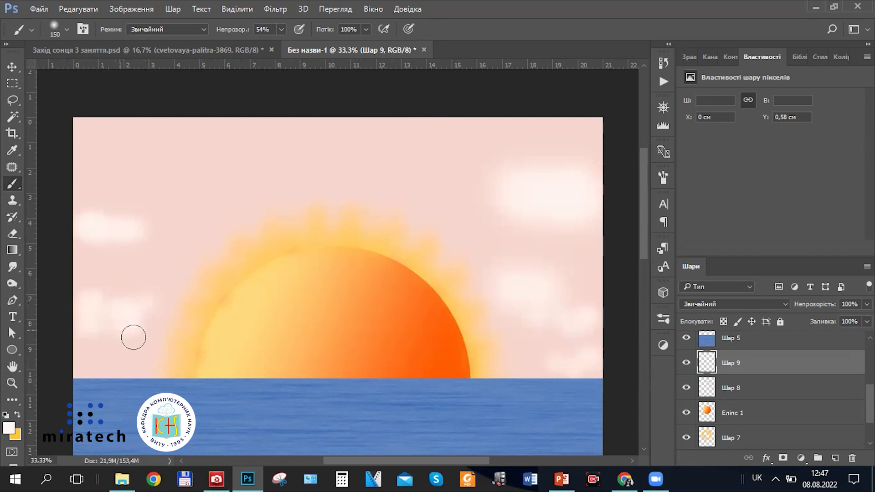
left_click_drag(176, 296, 180, 275)
Enlarge the brush to 300 px and paint a wide soft cloud along the upper-left edge of the sky
key("bracketright")
key("bracketright")
key("bracketright")
key("bracketright")
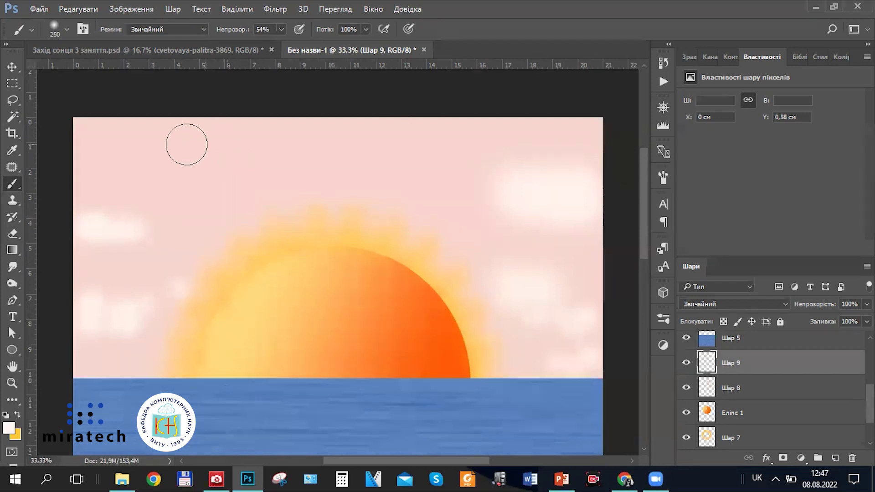
left_click_drag(132, 123, 240, 126)
mouse_move(125, 142)
left_mouse_down()
mouse_move(223, 142)
mouse_move(246, 148)
left_mouse_up()
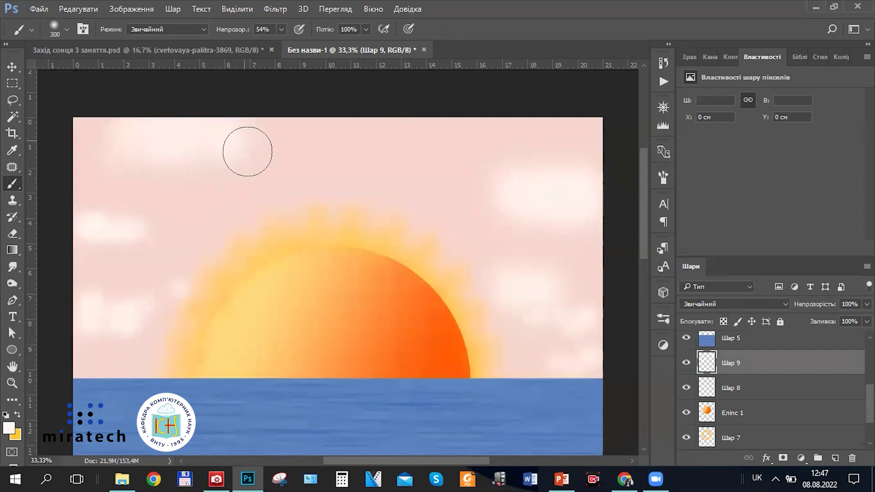
Reduce the brush to 150 px and paint two small clouds above the sun, one slightly left and one to the right
key("bracketleft")
key("bracketleft")
key("bracketleft")
key("bracketleft")
left_click(257, 181)
mouse_move(274, 181)
left_mouse_down()
mouse_move(296, 174)
mouse_move(263, 176)
mouse_move(299, 178)
left_mouse_up()
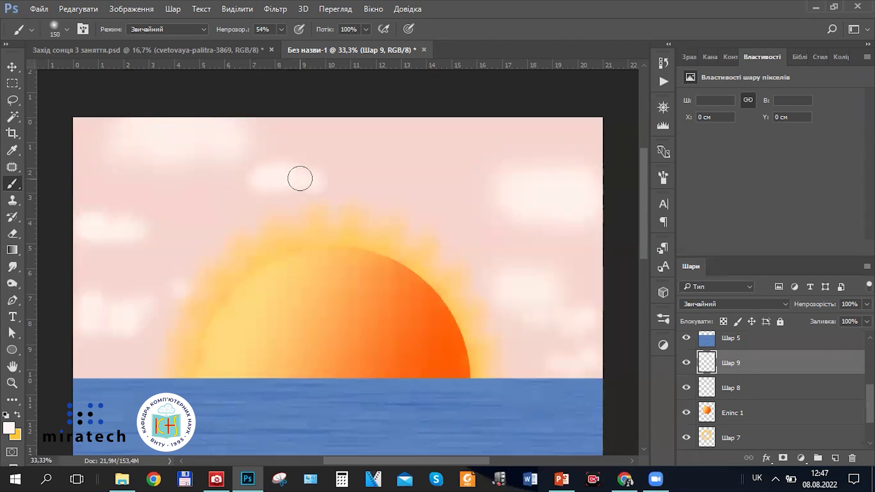
mouse_move(388, 144)
left_mouse_down()
mouse_move(454, 149)
mouse_move(399, 149)
mouse_move(442, 141)
mouse_move(406, 138)
mouse_move(398, 147)
mouse_move(444, 150)
left_mouse_up()
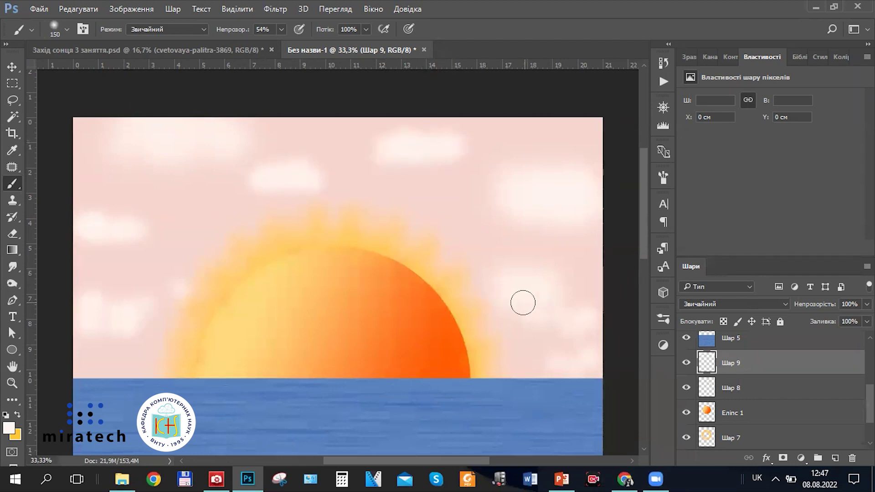
Thicken the lower-left cloud with the 150 px brush and paint low off-white clouds along the horizon on both sides of the sun
scroll(54, 205, "down", 1)
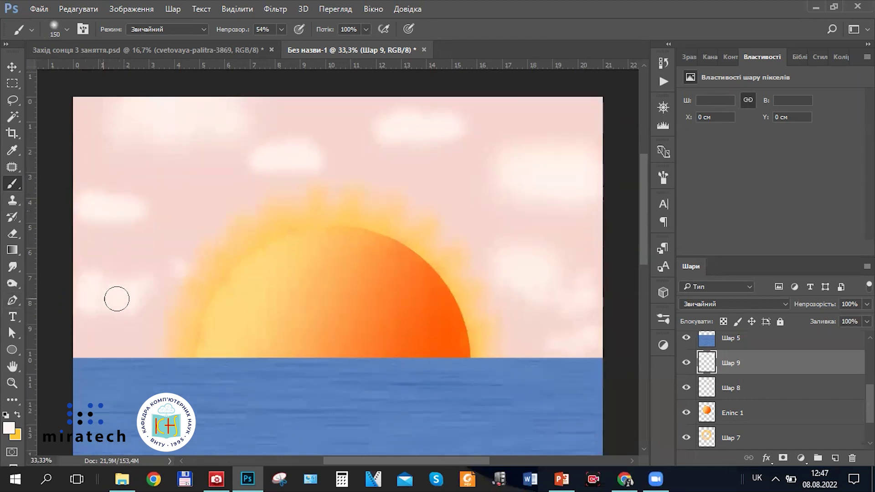
mouse_move(132, 289)
left_mouse_down()
mouse_move(63, 348)
mouse_move(127, 315)
mouse_move(159, 326)
mouse_move(117, 318)
mouse_move(91, 344)
mouse_move(113, 342)
mouse_move(86, 346)
mouse_move(156, 347)
mouse_move(113, 337)
left_mouse_up()
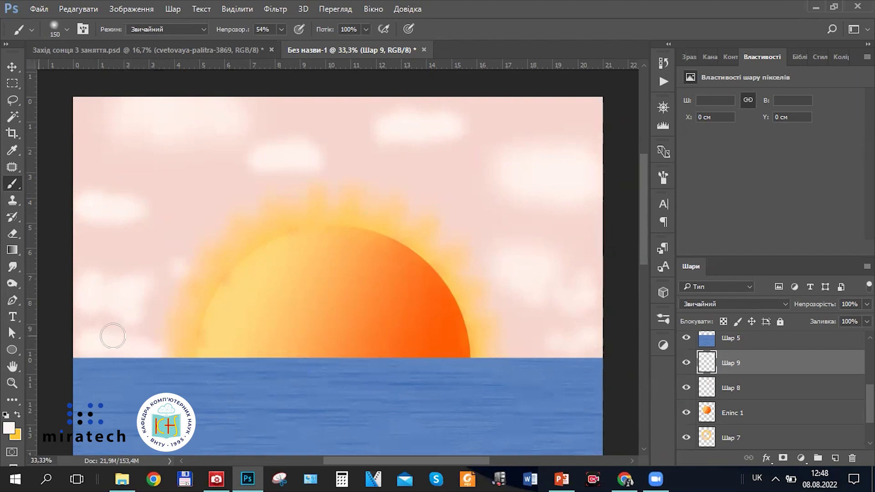
mouse_move(587, 356)
left_mouse_down()
mouse_move(599, 346)
mouse_move(504, 353)
mouse_move(625, 338)
mouse_move(502, 357)
mouse_move(558, 358)
left_mouse_up()
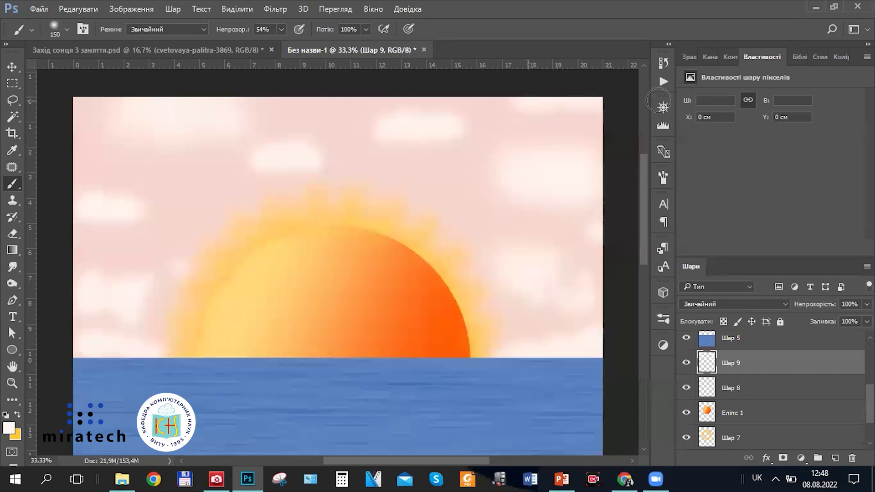
key("ctrl+minus")
key("ctrl+minus")
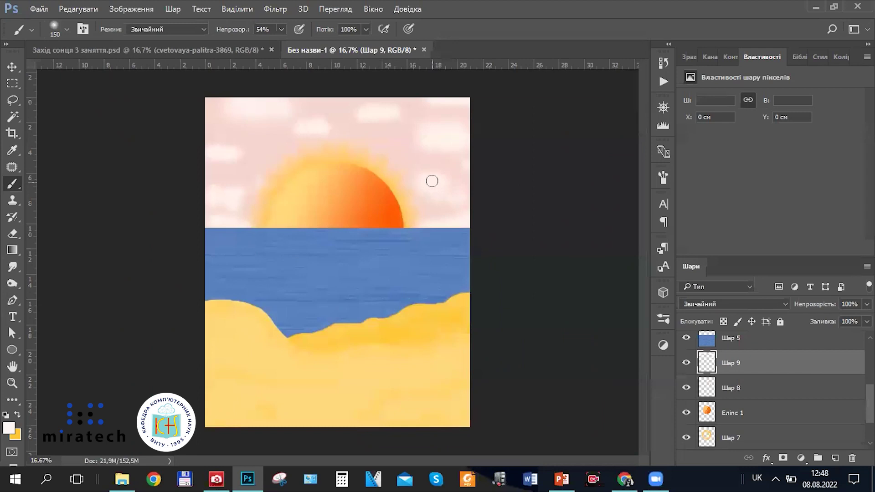
Reduce the brush to 70 px and paint two tiny off-white clouds, one on each side of the sun's glow
key("ctrl+plus")
key("ctrl+plus")
scroll(185, 220, "up", 2)
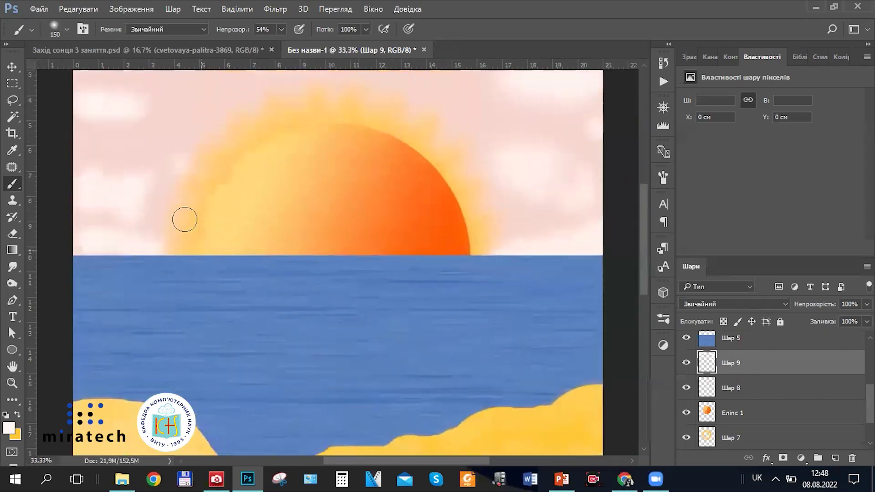
scroll(184, 220, "up", 1)
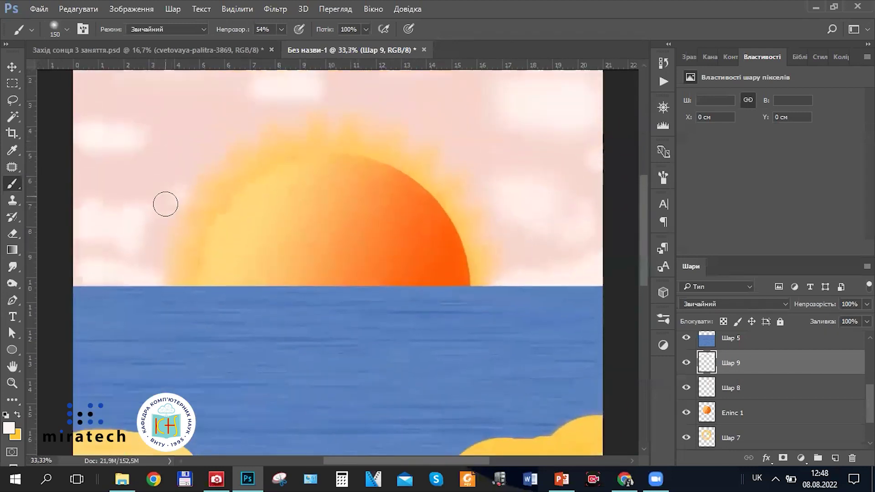
left_click(11, 235)
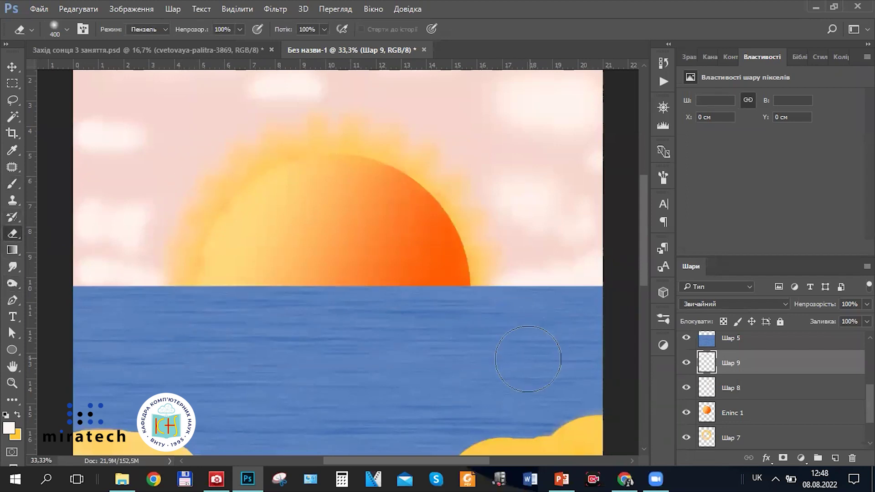
left_click(13, 183)
scroll(377, 279, "up", 2)
scroll(365, 281, "up", 1)
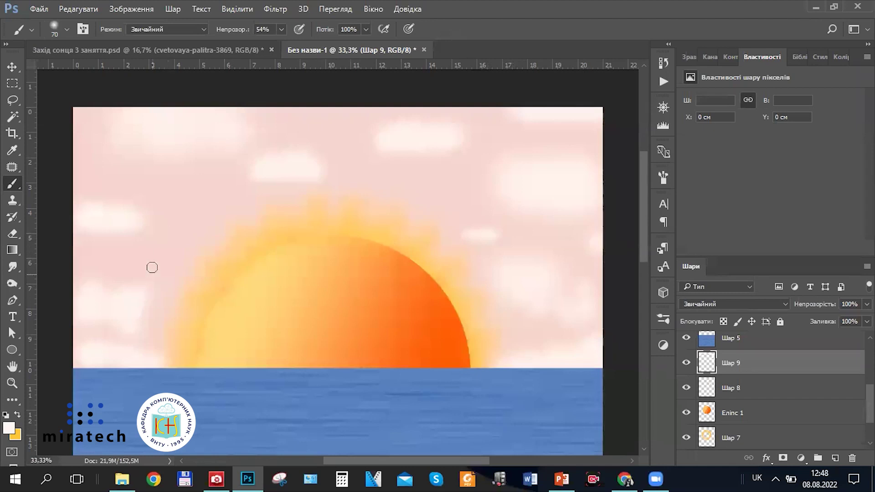
left_click_drag(161, 255, 178, 254)
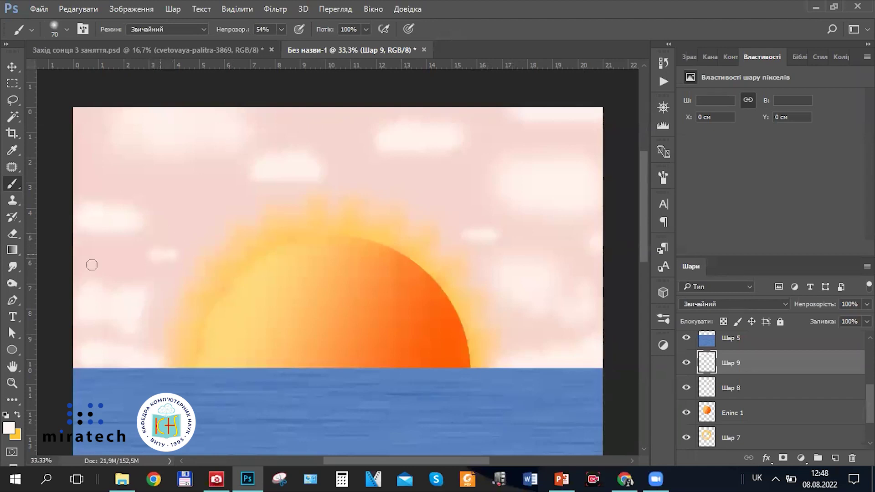
Examine the size and spacing of the clouds around the sun, both close up and across the whole illustration
key("ctrl+minus")
key("ctrl+minus")
key("ctrl+minus")
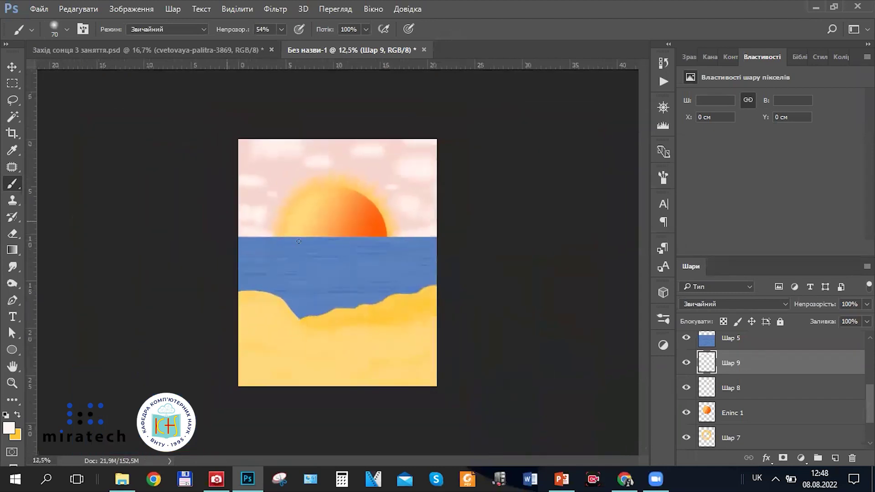
key("ctrl+plus")
key("ctrl+plus")
key("ctrl+plus")
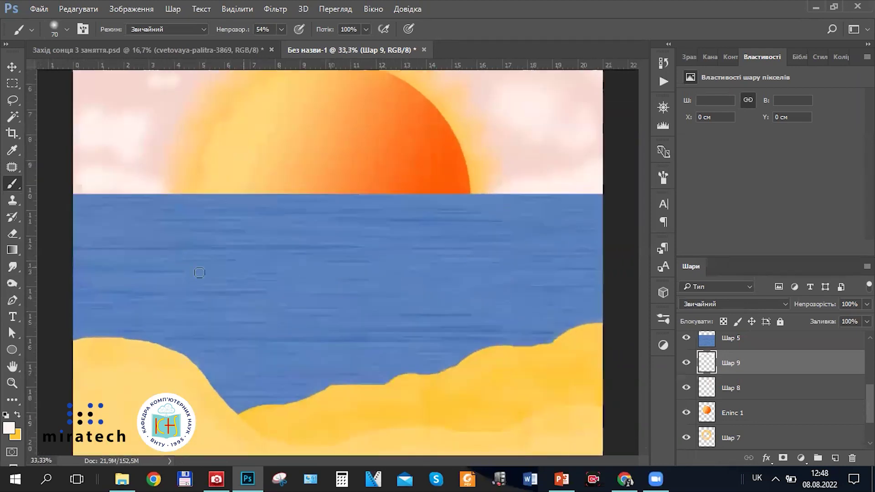
scroll(166, 243, "up", 3)
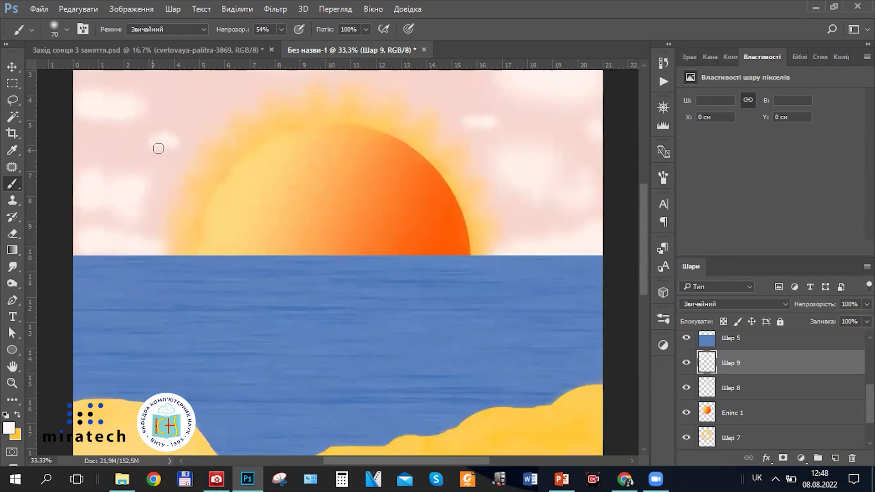
key("ctrl+minus")
key("ctrl+minus")
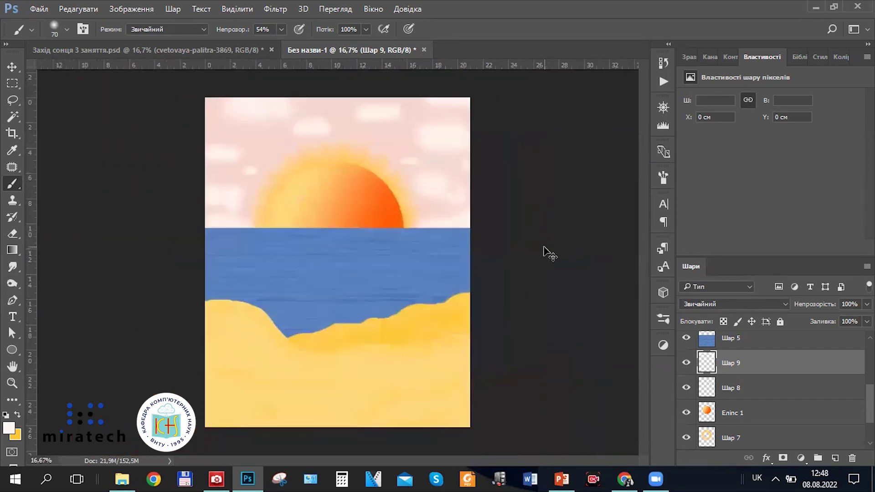
key("ctrl+plus")
scroll(515, 239, "up", 5)
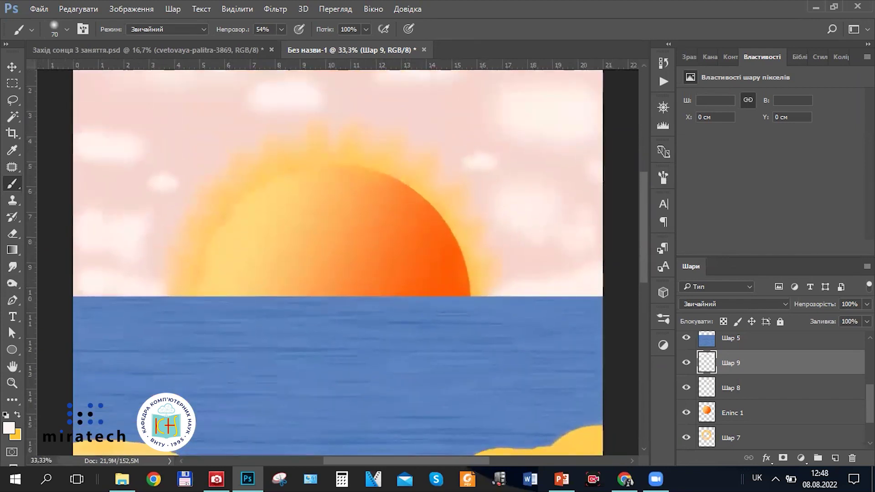
key("ctrl+minus")
key("ctrl+minus")
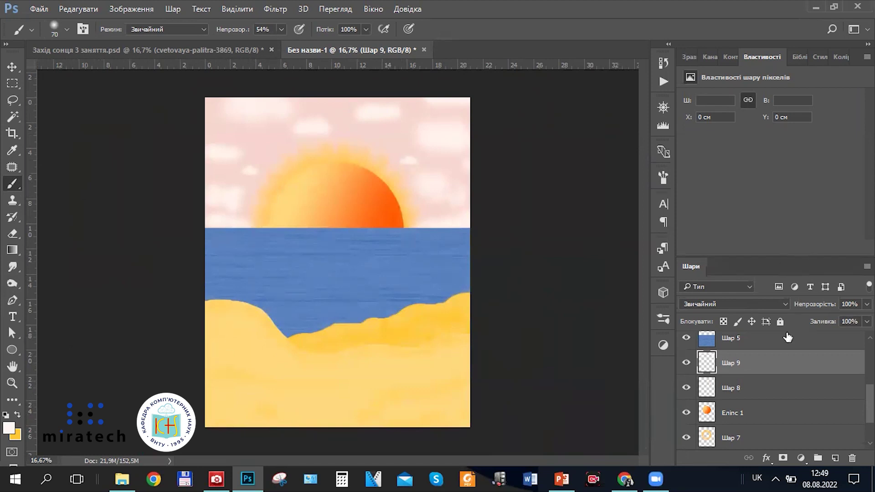
Lower the opacity of the blue sea layer Шар 5 to 97%
scroll(831, 391, "down", 4)
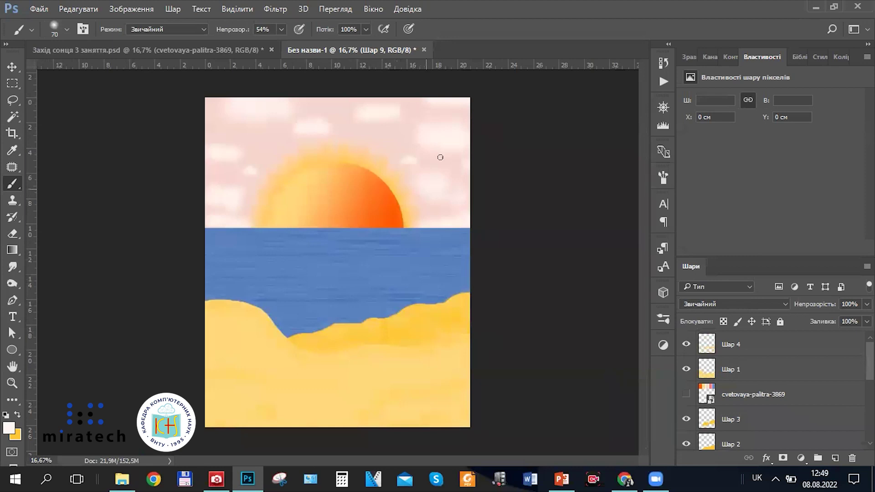
scroll(738, 408, "down", 4)
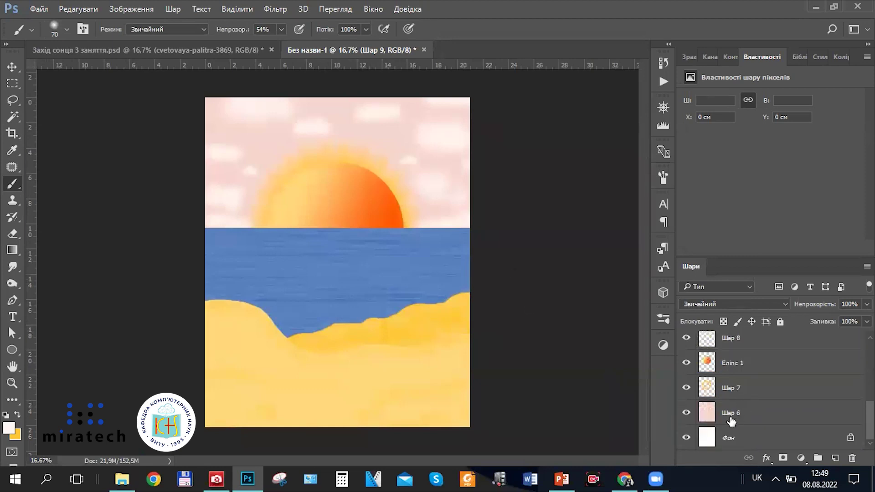
left_click(724, 366)
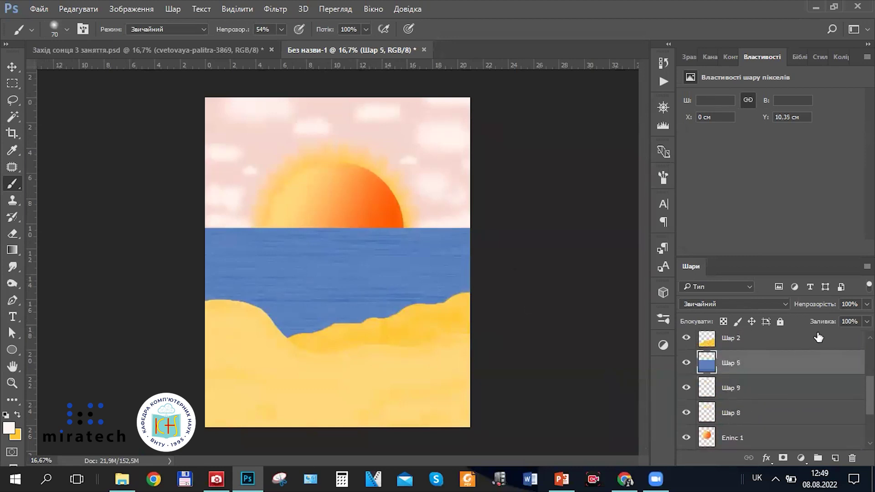
left_click(866, 304)
mouse_move(864, 320)
left_mouse_down()
mouse_move(856, 321)
mouse_move(865, 320)
left_mouse_up()
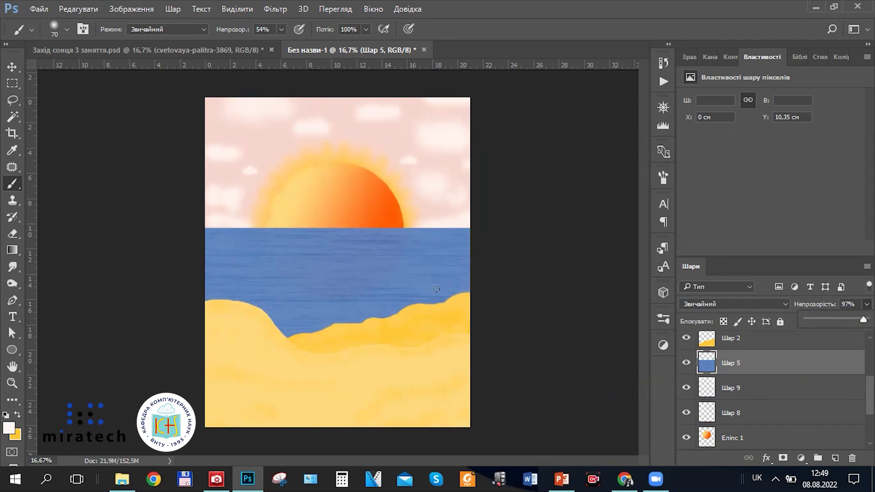
key("ctrl+plus")
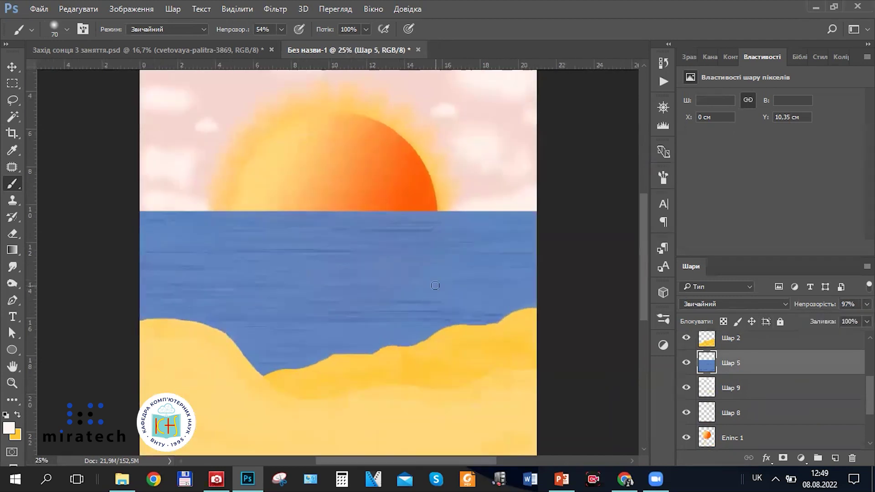
key("ctrl+minus")
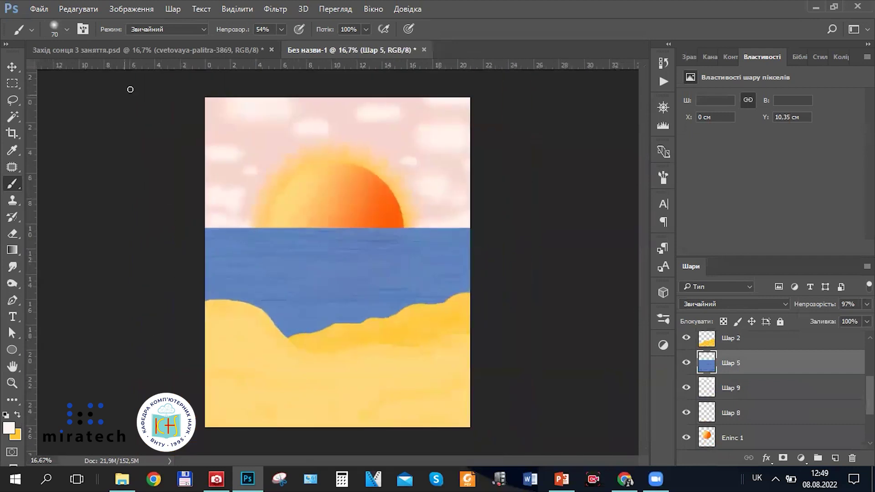
Compare the illustration and its layers with the reference beach scene in Захід сонця 3 заняття.psd, checking which objects are missing
left_click(130, 59)
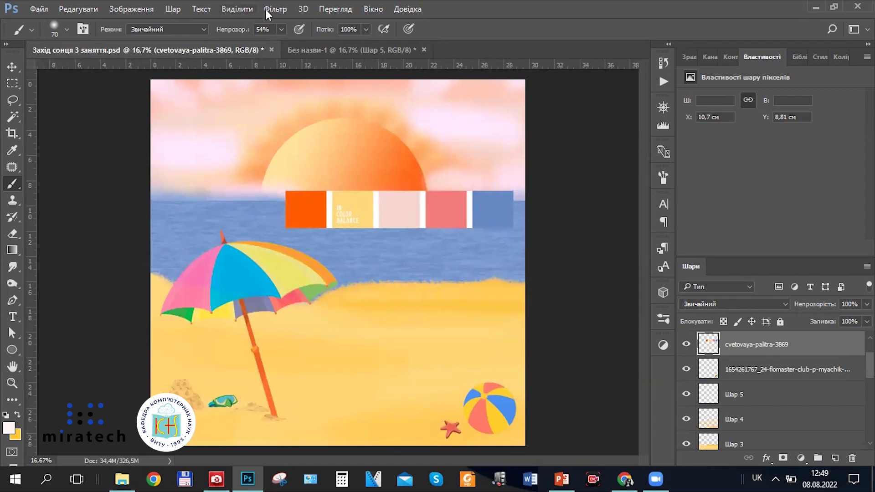
left_click(321, 50)
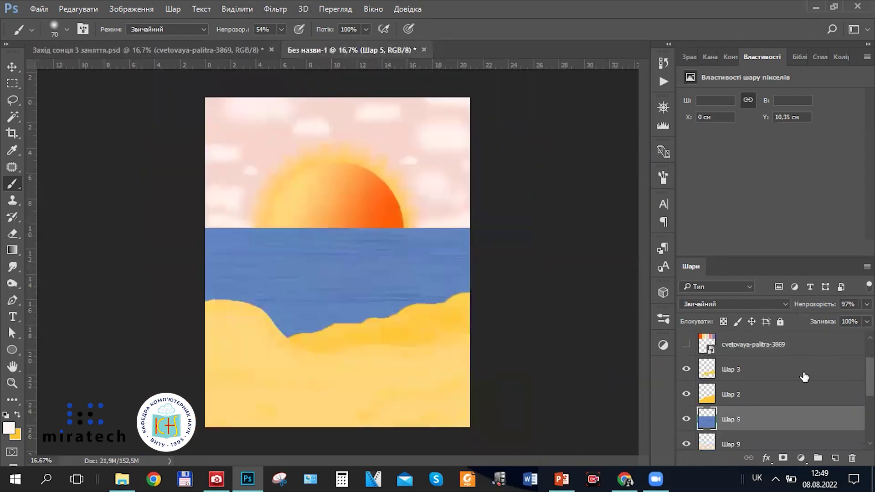
scroll(804, 376, "up", 3)
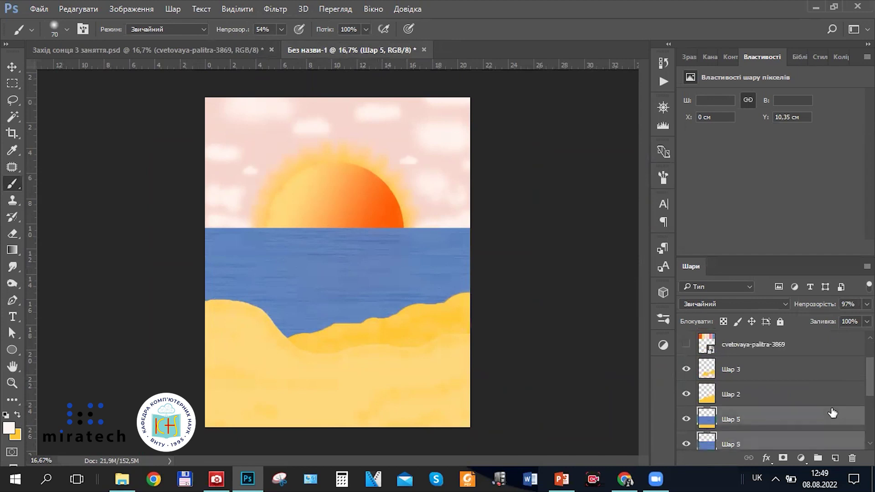
scroll(832, 416, "down", 5)
left_click(69, 47)
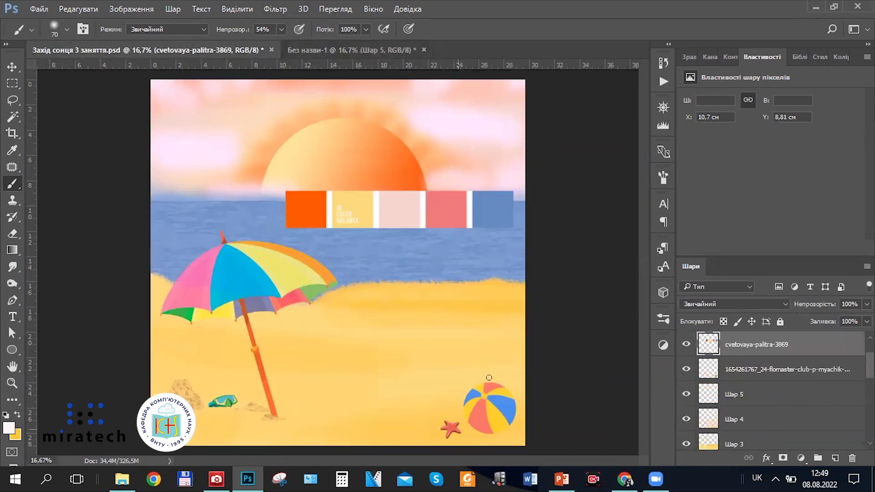
left_click(302, 51)
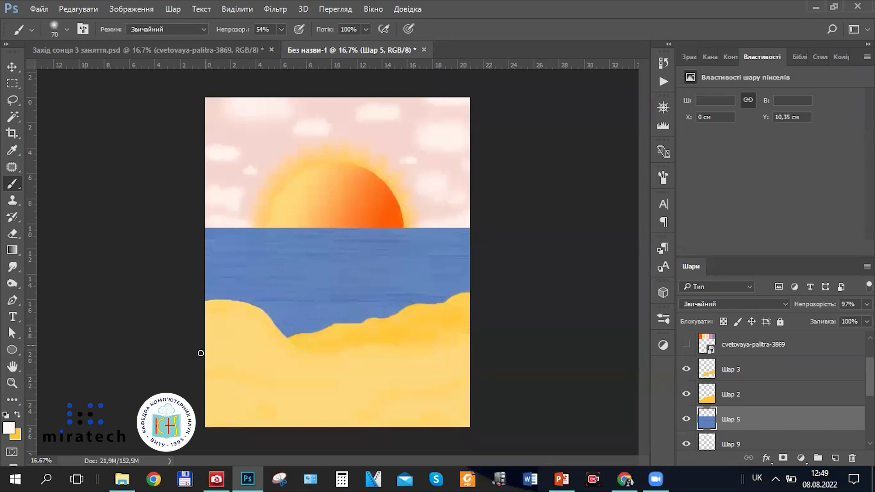
scroll(248, 335, "up", 2)
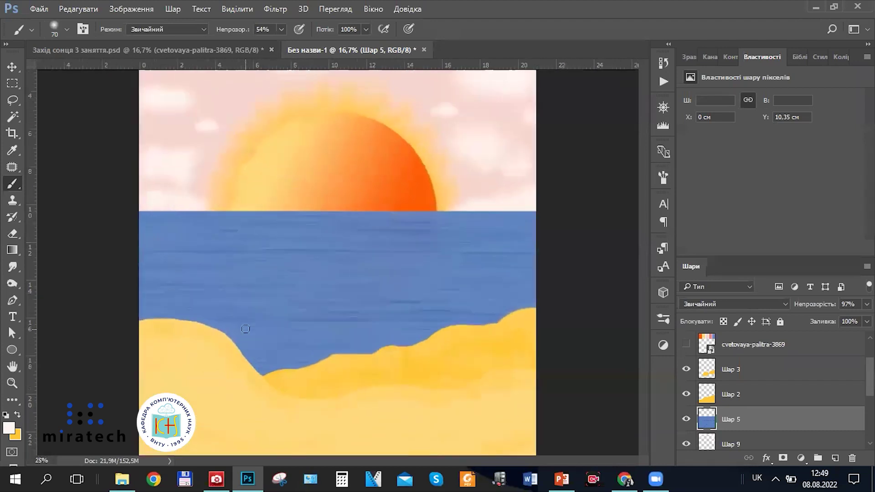
scroll(255, 314, "down", 3)
scroll(253, 292, "down", 3)
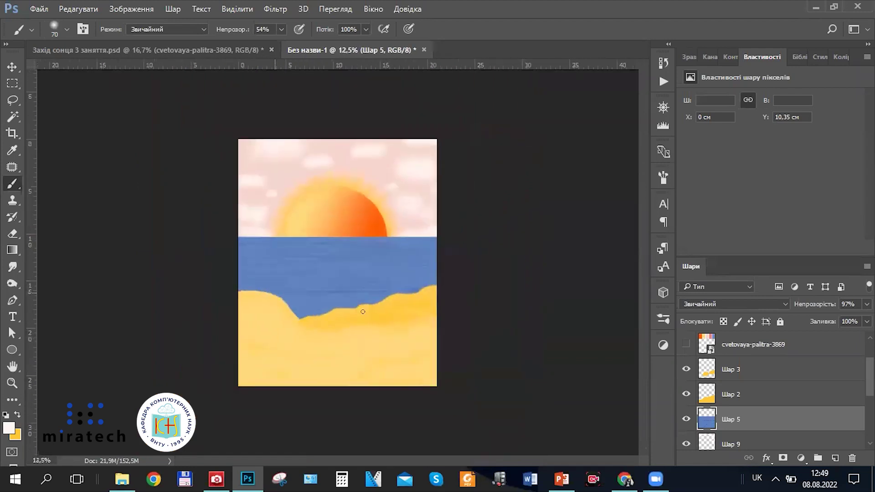
scroll(413, 321, "up", 2)
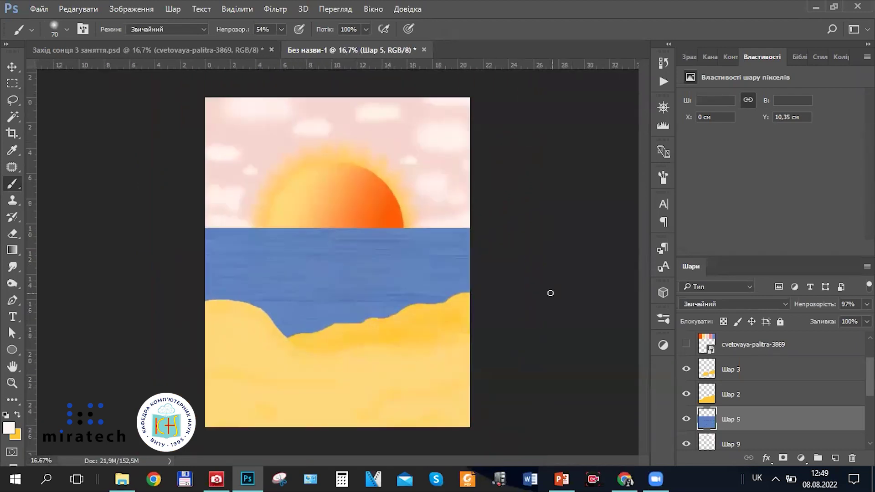
scroll(532, 301, "up", 1)
scroll(524, 278, "down", 3)
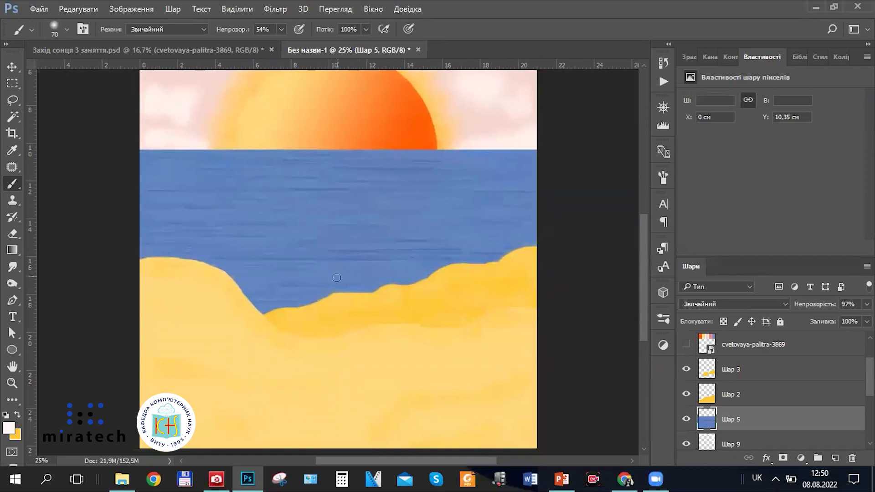
scroll(751, 394, "up", 3)
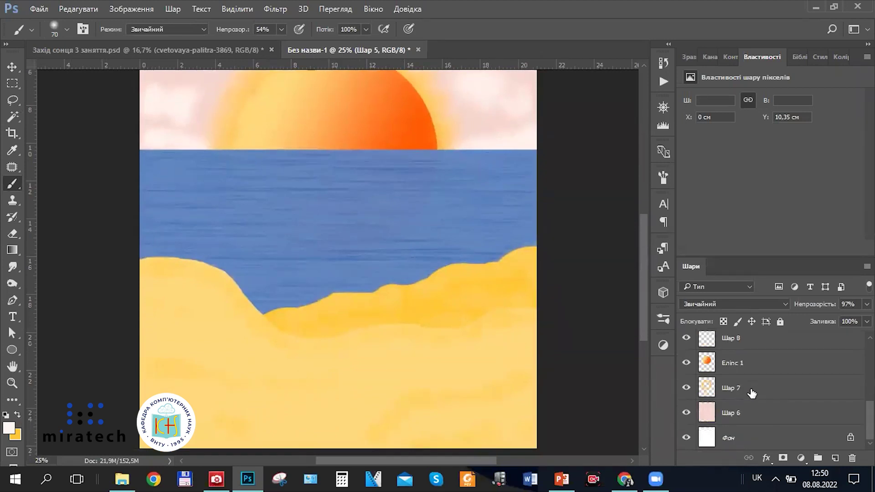
Switch to File Explorer, open the презентації folder and place the striped beach ball image into the untitled sunset illustration
left_click(810, 5)
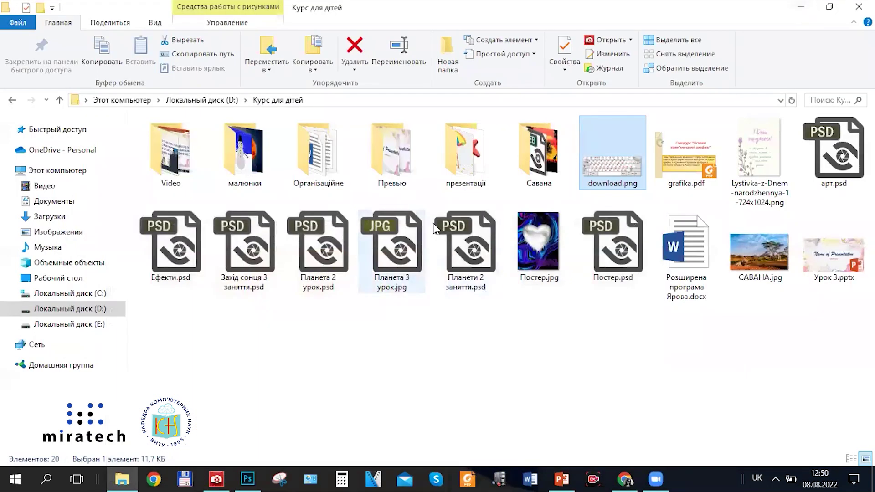
left_click(455, 155)
double_click(455, 163)
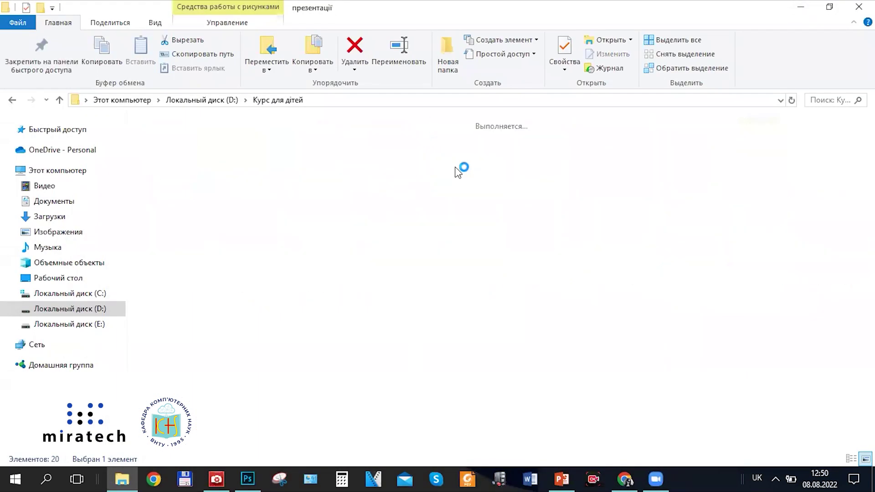
scroll(693, 201, "down", 3)
scroll(693, 201, "up", 3)
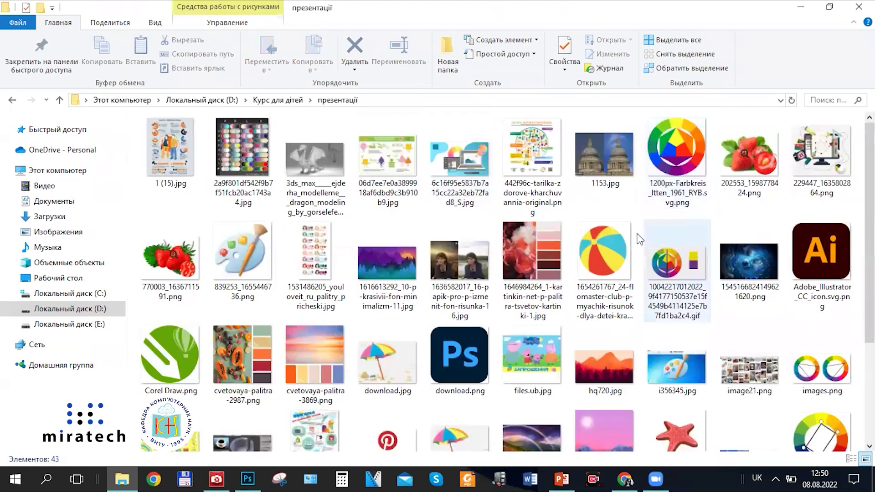
left_click(610, 250)
left_click_drag(605, 253, 392, 327)
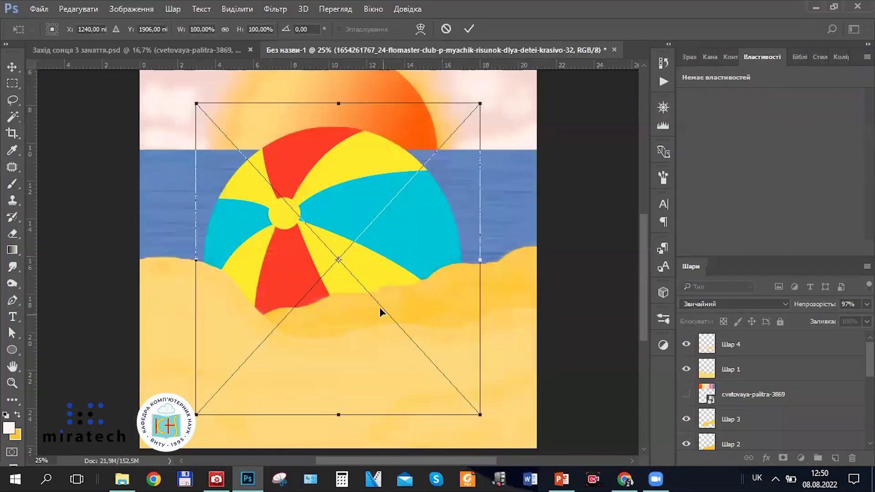
Accept the placed beach ball, rasterize its layer and move that layer to the top of the layer stack
left_click(468, 29)
scroll(848, 422, "down", 2)
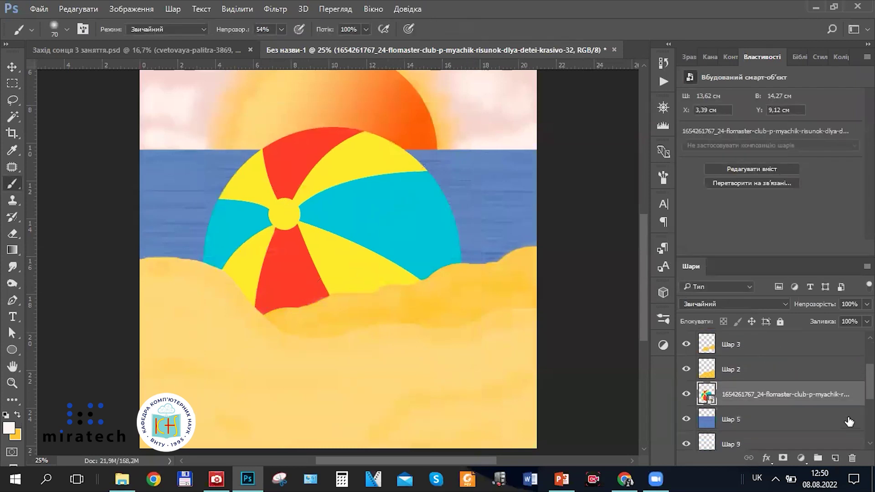
scroll(849, 422, "down", 2)
left_click(686, 363)
left_click(685, 363)
right_click(768, 364)
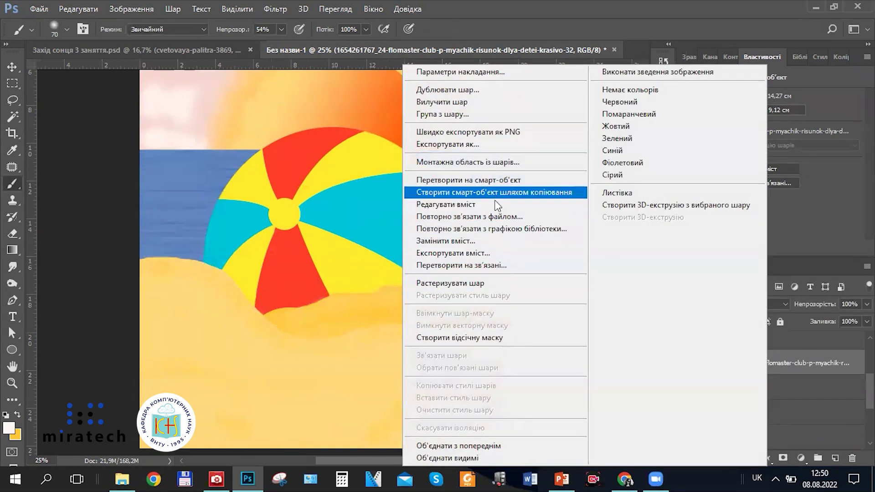
left_click(498, 286)
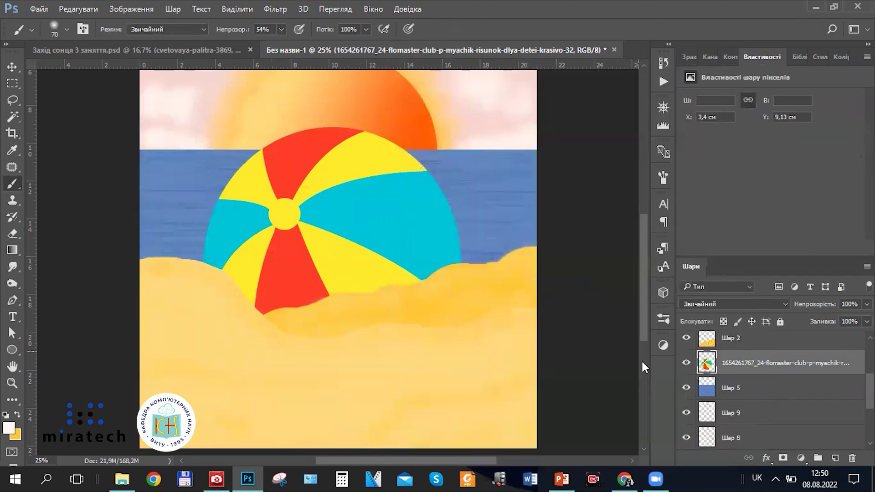
left_click_drag(796, 371, 752, 342)
Scale the beach ball down to about 20% of its size and place it on the sand in the canvas's lower right corner
key("ctrl+minus")
key("ctrl+minus")
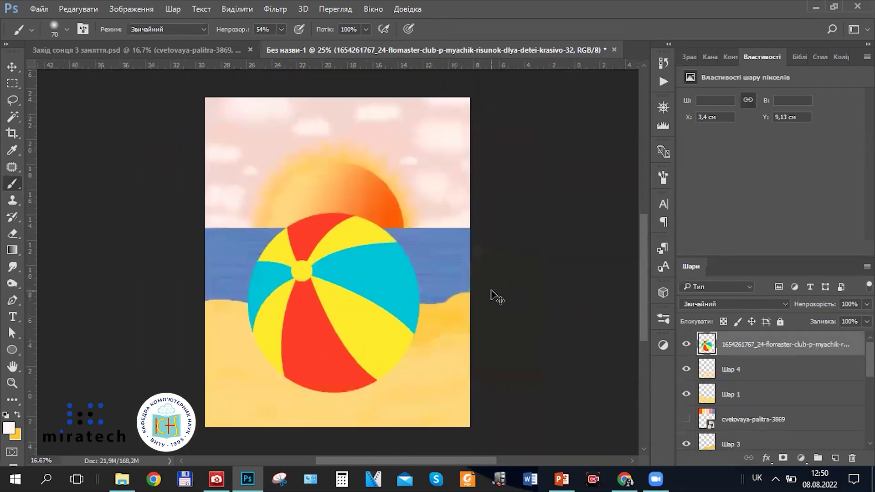
left_click(6, 67)
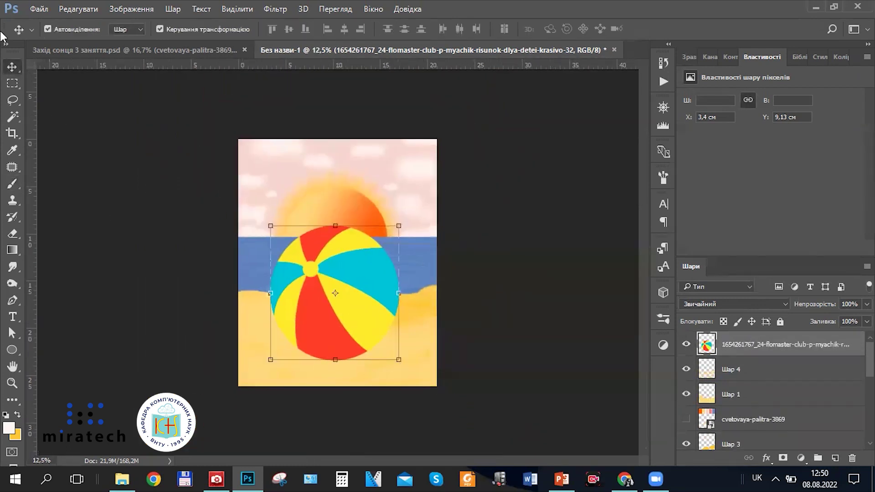
left_click_drag(399, 224, 306, 333)
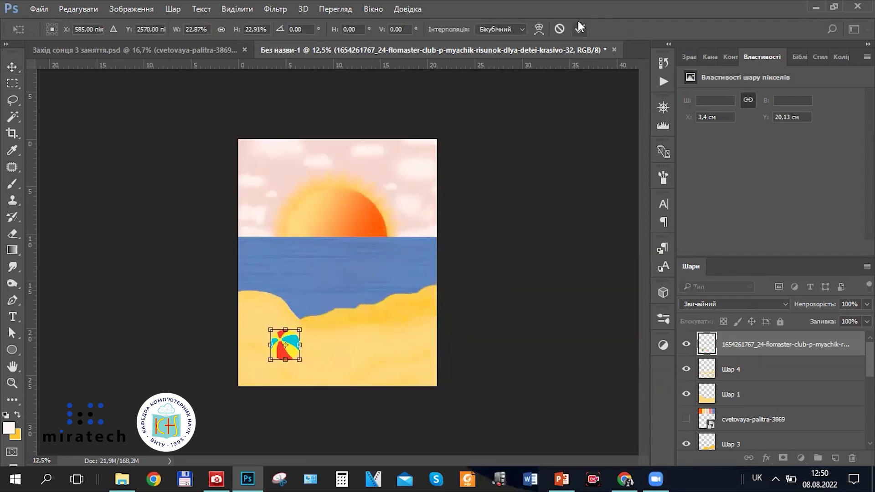
key("ctrl+plus")
key("ctrl+plus")
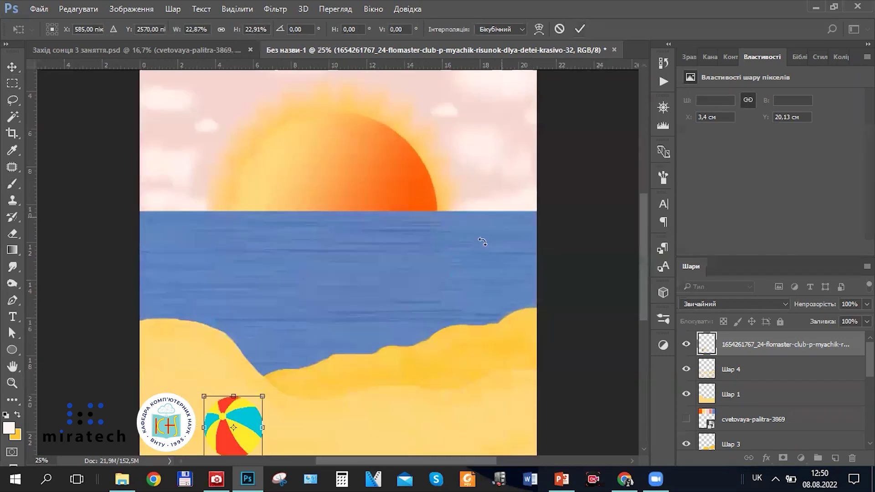
scroll(258, 361, "down", 1)
left_click_drag(238, 332, 499, 362)
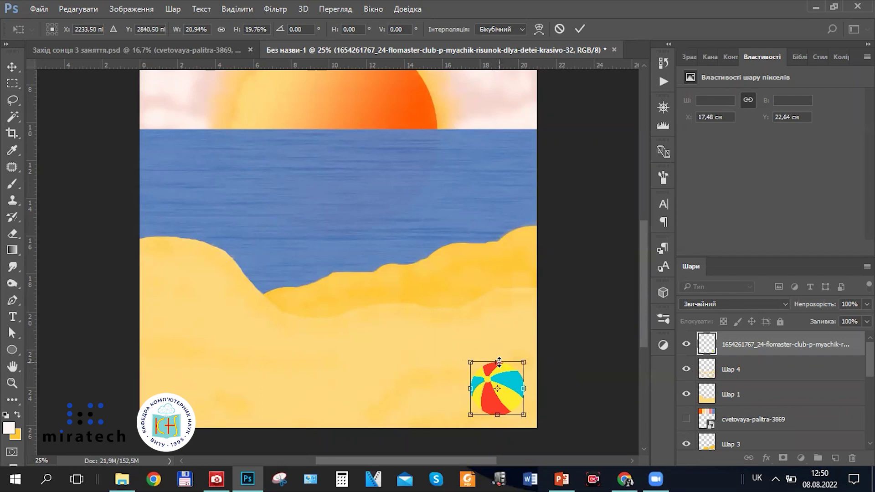
left_click(575, 25)
Nudge the beach ball slightly up and left on the sand to about X 17,25 cm, Y 22,54 cm
key("ctrl+t")
left_click_drag(504, 383, 499, 381)
scroll(767, 387, "down", 3)
scroll(766, 387, "up", 3)
key("ctrl+minus")
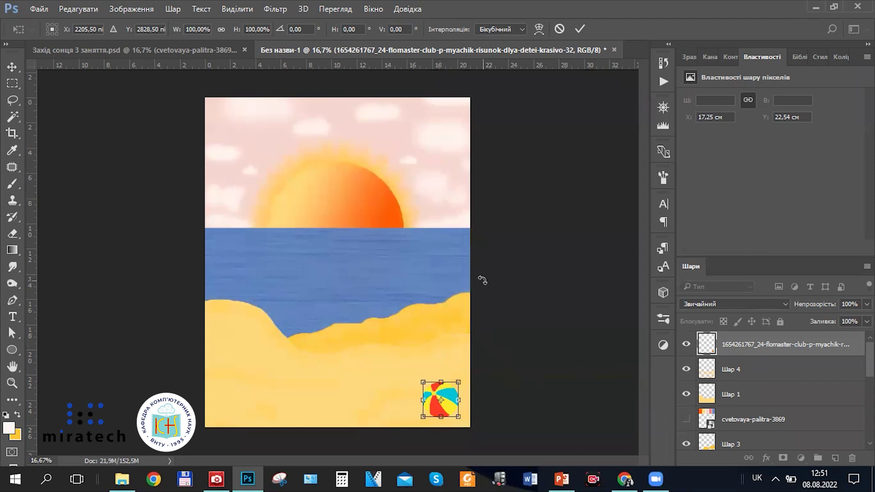
key("ctrl+plus")
scroll(587, 328, "down", 2)
scroll(585, 331, "down", 4)
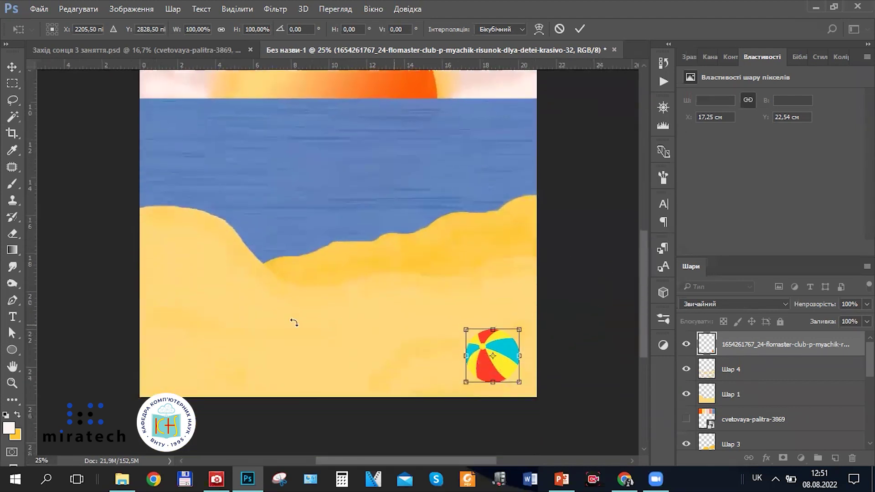
left_click(578, 29)
scroll(565, 305, "up", 2)
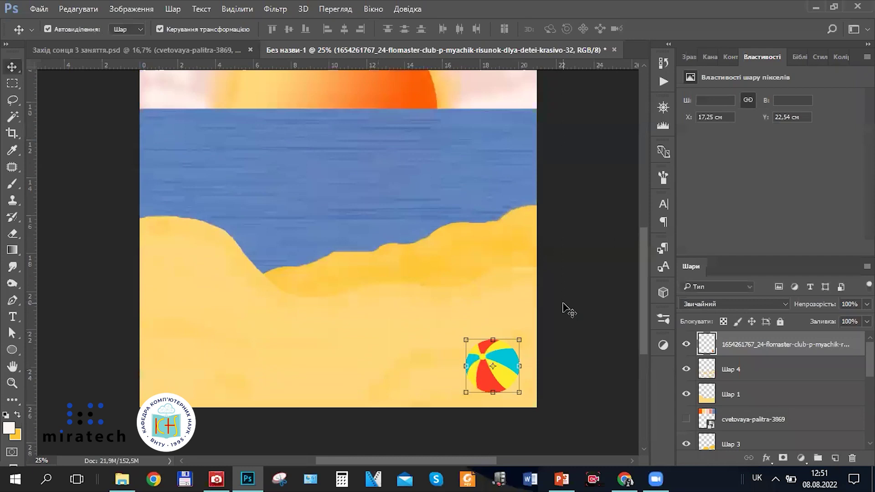
Show the cvetovaya-palitra-3869 layer and move the colour palette down over the sea, closer to the beach ball
left_click(791, 344)
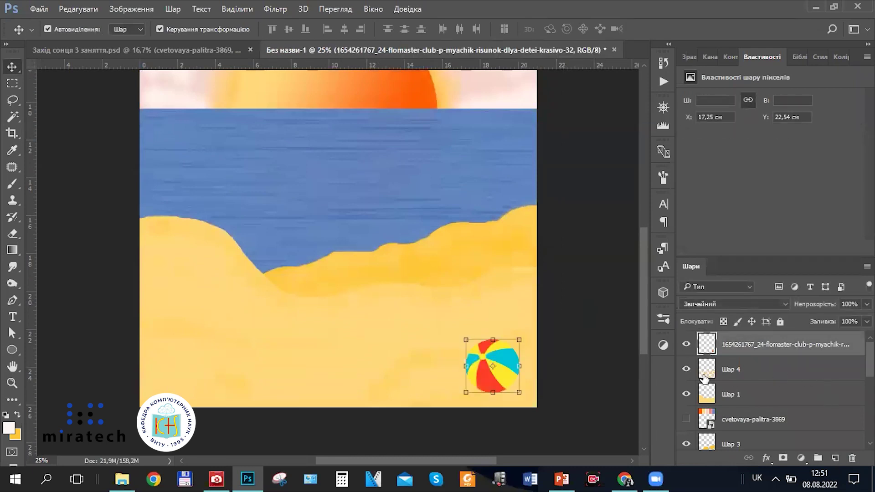
key("ctrl+plus")
key("ctrl+plus")
scroll(641, 366, "down", 2)
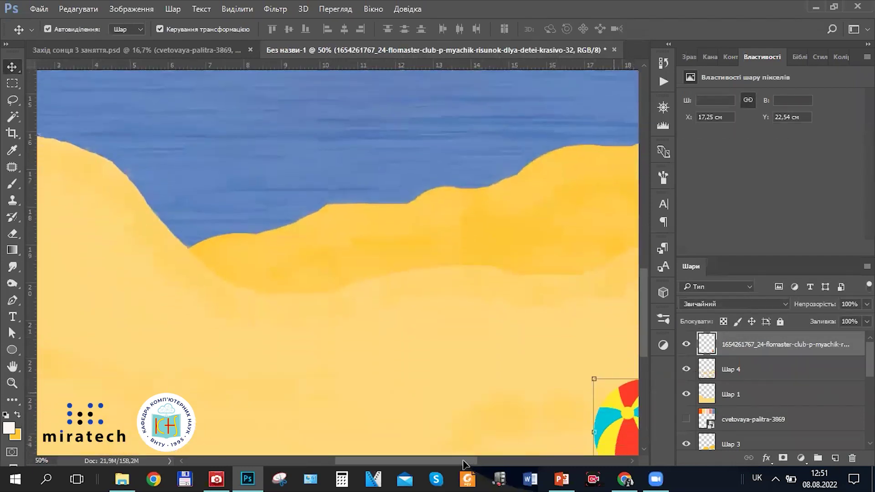
left_click_drag(463, 459, 502, 460)
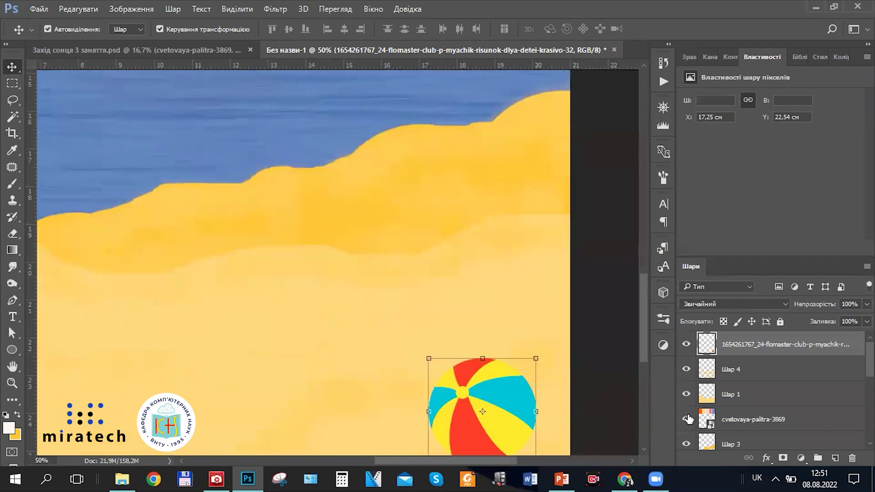
key("ctrl+minus")
key("ctrl+minus")
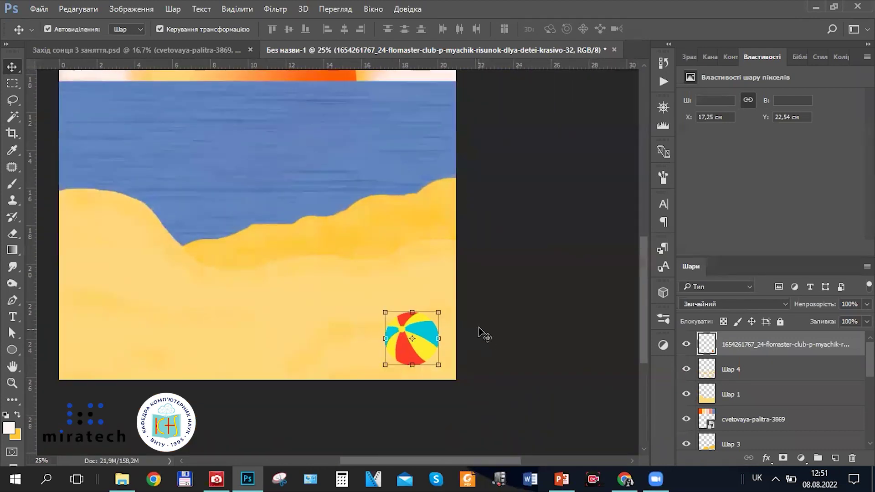
key("ctrl+minus")
key("ctrl+minus")
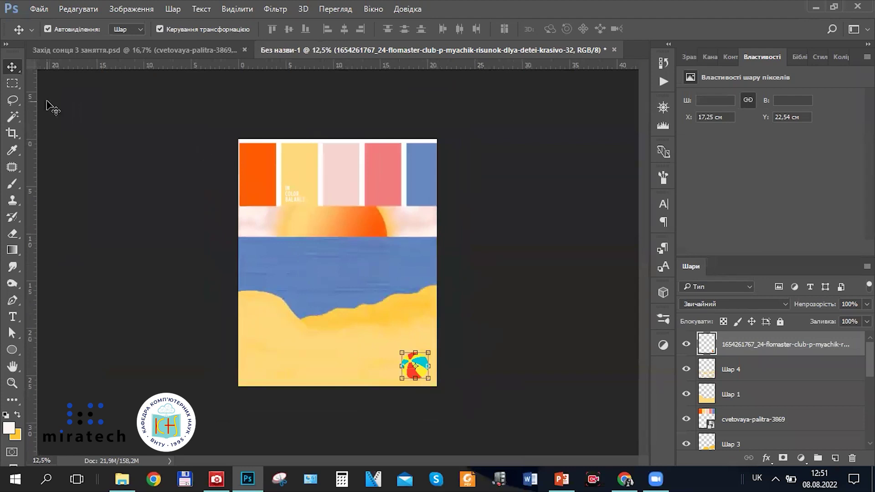
key("ctrl+plus")
key("ctrl+plus")
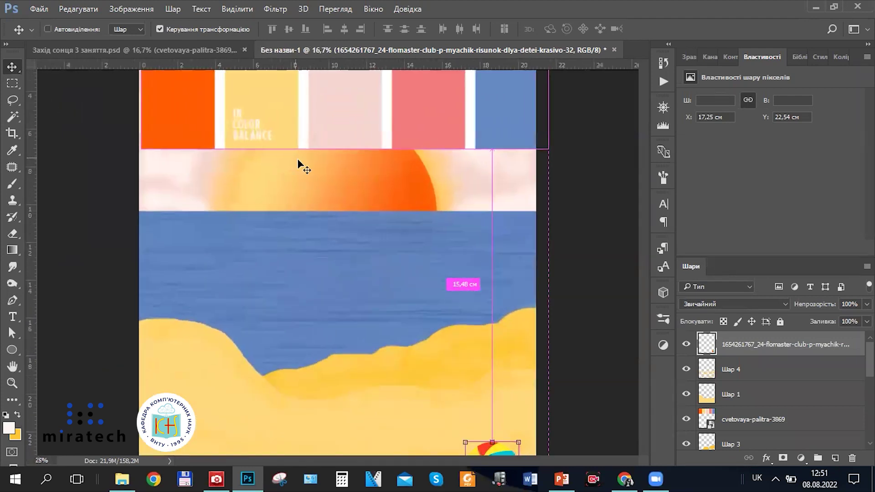
left_click_drag(311, 108, 337, 234)
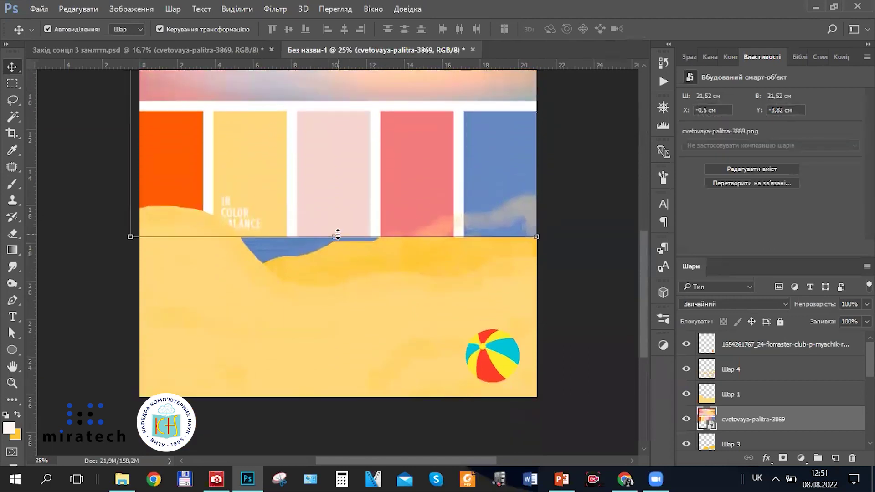
Select the turquoise stripes of the beach ball on the ball's own layer with the Magic Wand
left_click(8, 119)
left_click(392, 264)
key("ctrl+plus")
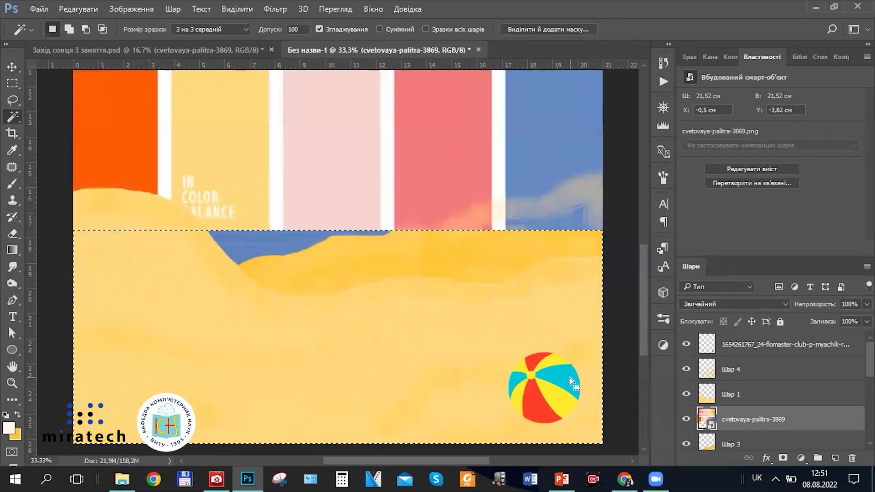
key("ctrl+d")
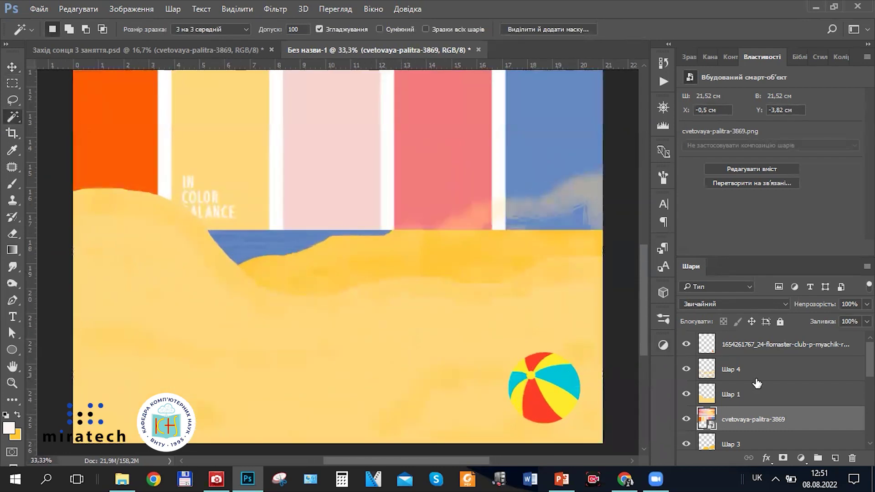
left_click(733, 405)
scroll(729, 395, "down", 1)
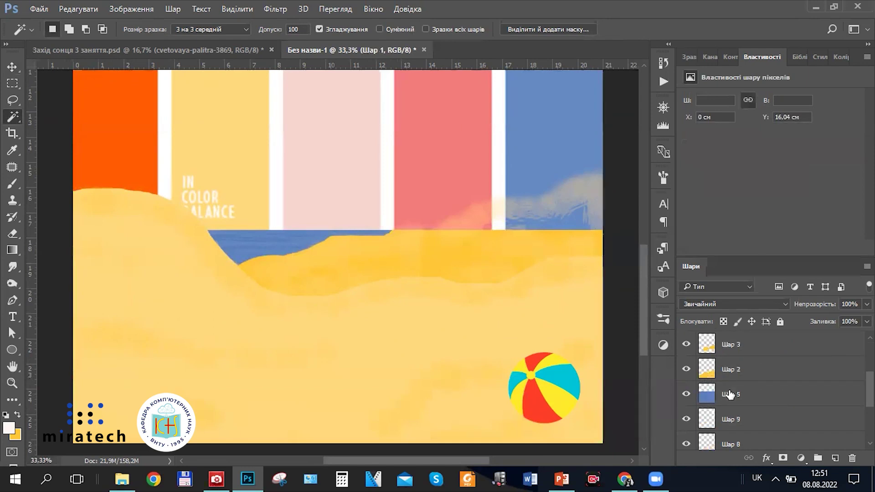
scroll(728, 387, "up", 1)
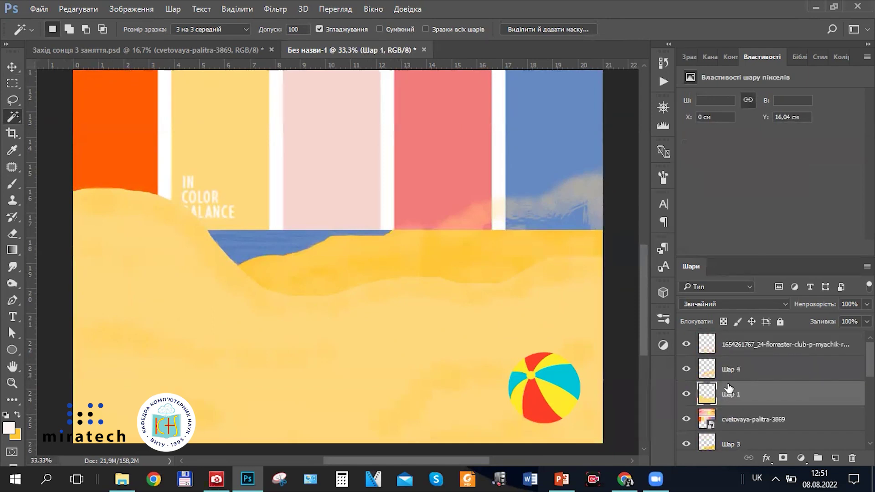
left_click(747, 344)
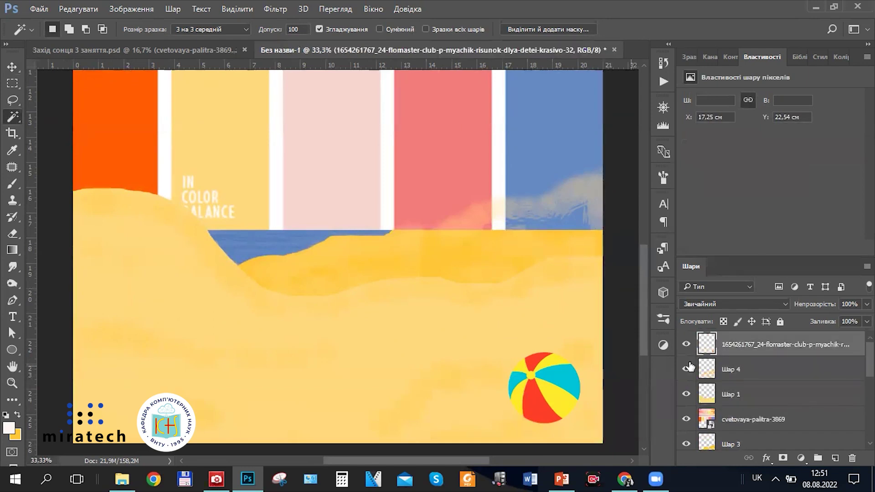
left_click(570, 387)
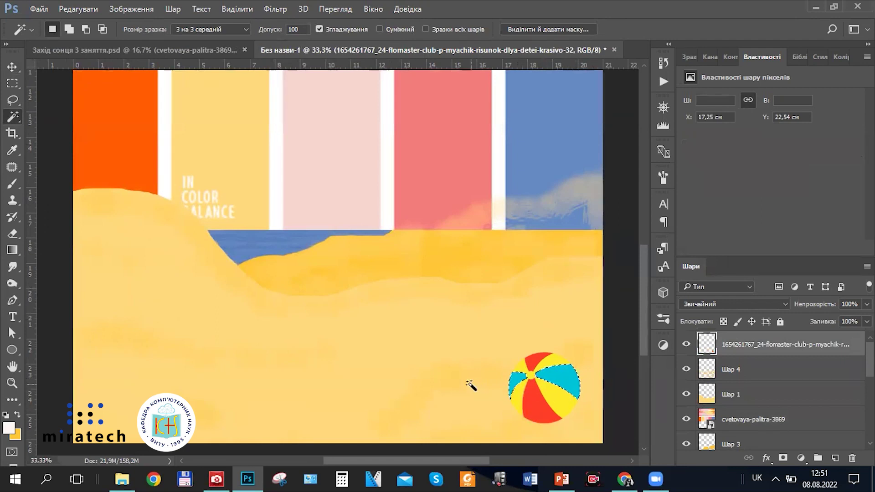
Sample the blue swatch of the colour palette as the foreground colour
right_click(11, 183)
left_click(60, 185)
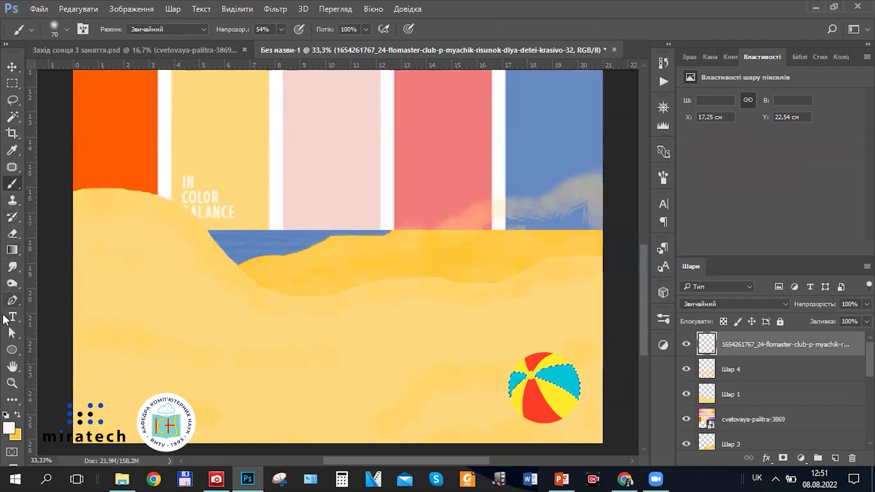
left_click(13, 157)
left_click(18, 413)
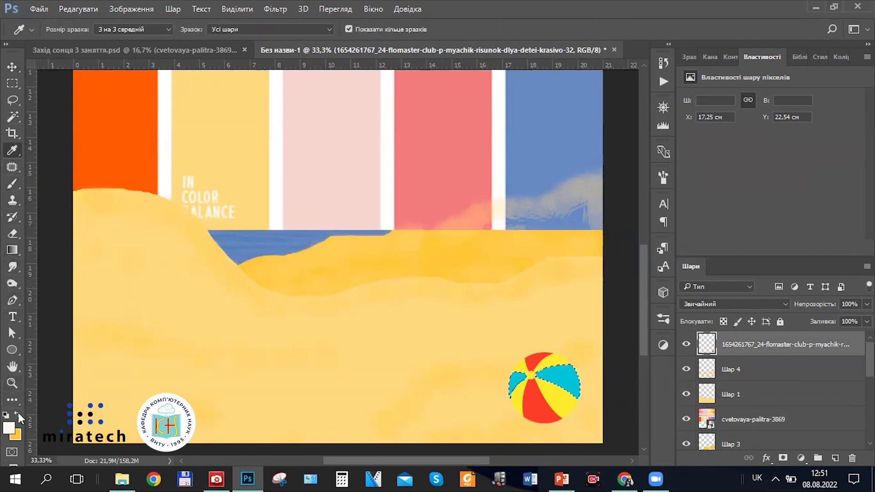
left_click(536, 119, "alt")
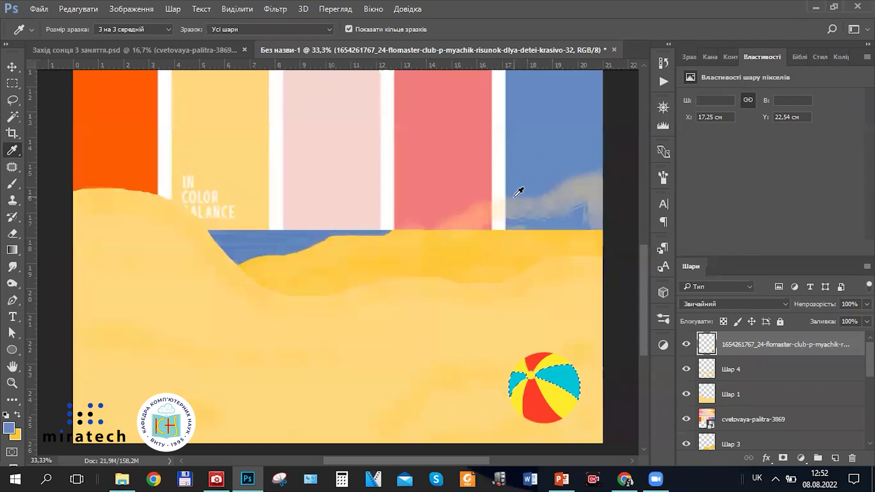
Paint the selected ball stripes blue with a 500 px brush, raising its opacity to 100%, and clear the selection
left_click(13, 184)
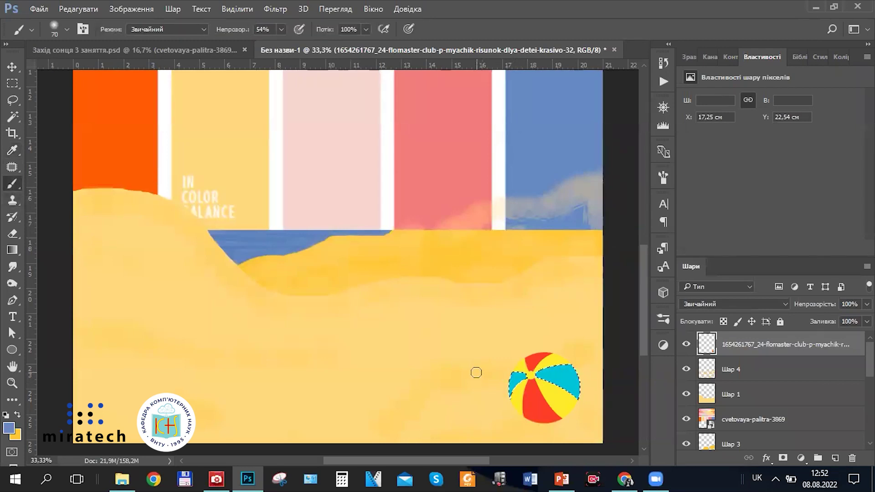
key("bracketright")
key("bracketright")
key("bracketright")
key("bracketright")
key("bracketright")
key("bracketright")
key("bracketright")
left_click_drag(533, 369, 578, 363)
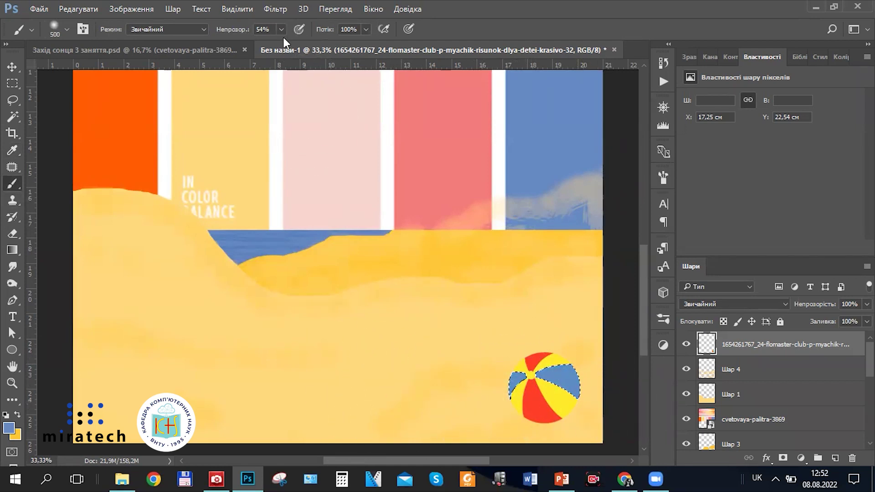
left_click(587, 371)
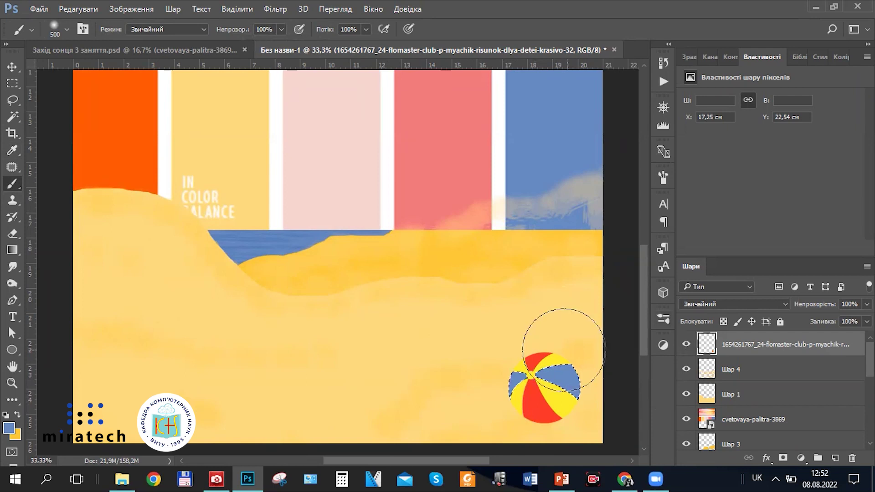
key("ctrl+d")
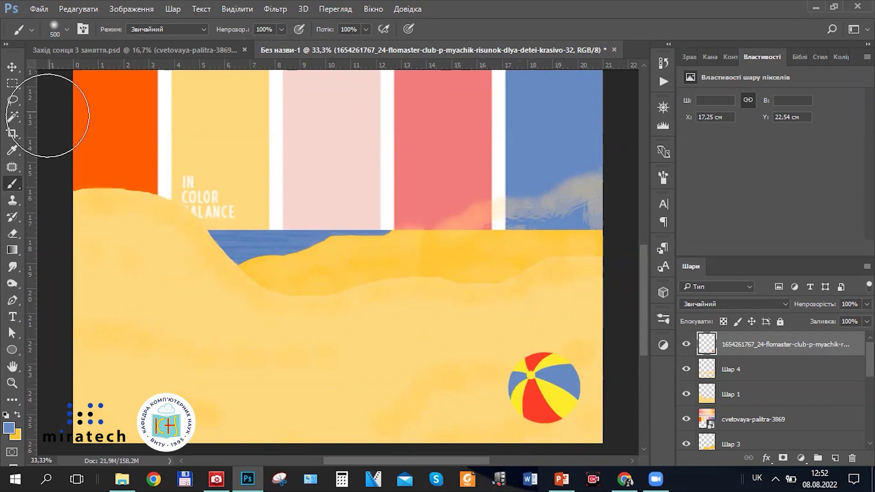
Select the yellow stripes of the beach ball with the Magic Wand and paint them with the golden yellow background colour
left_click(12, 116)
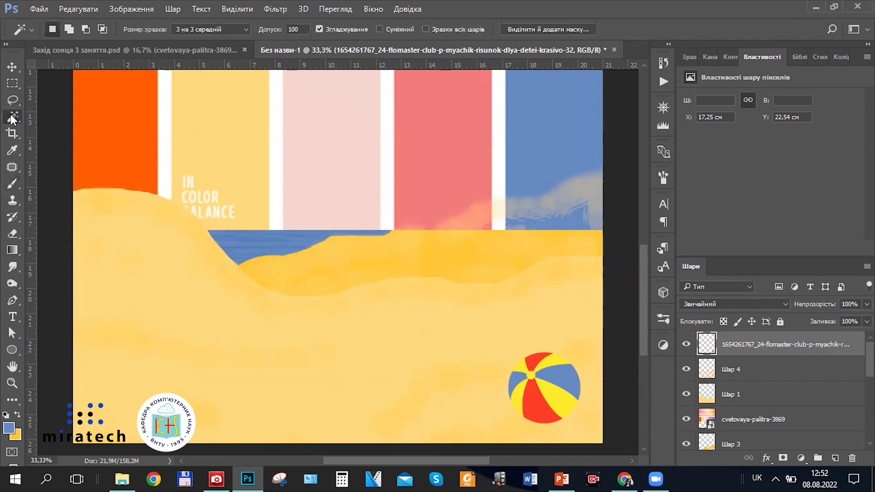
left_click(553, 400)
key("x")
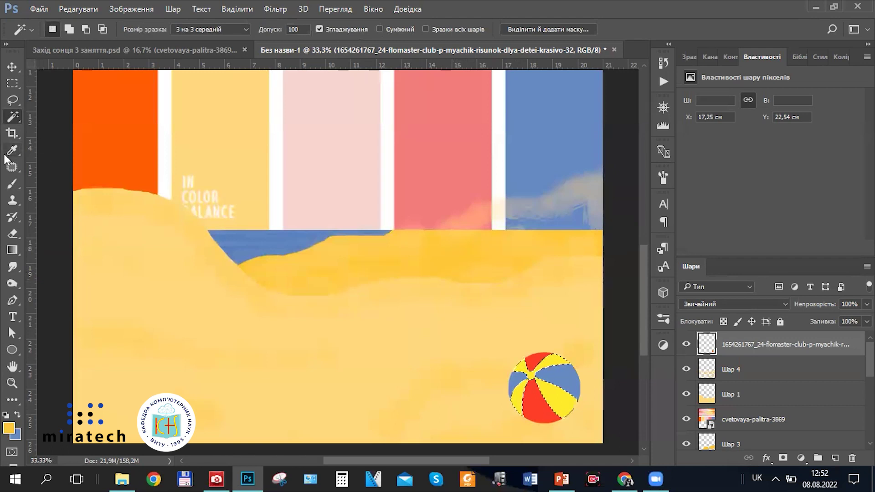
left_click(12, 183)
mouse_move(527, 370)
left_mouse_down()
mouse_move(509, 410)
mouse_move(574, 415)
mouse_move(554, 376)
mouse_move(538, 376)
mouse_move(533, 399)
mouse_move(559, 393)
left_mouse_up()
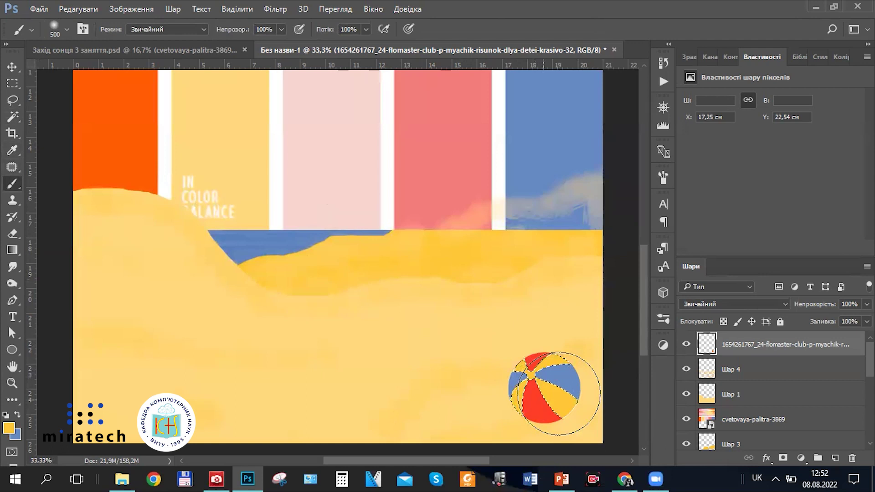
Lower the brush opacity to 86% and repaint the selected ball stripes in a more saturated yellow
left_click(281, 29)
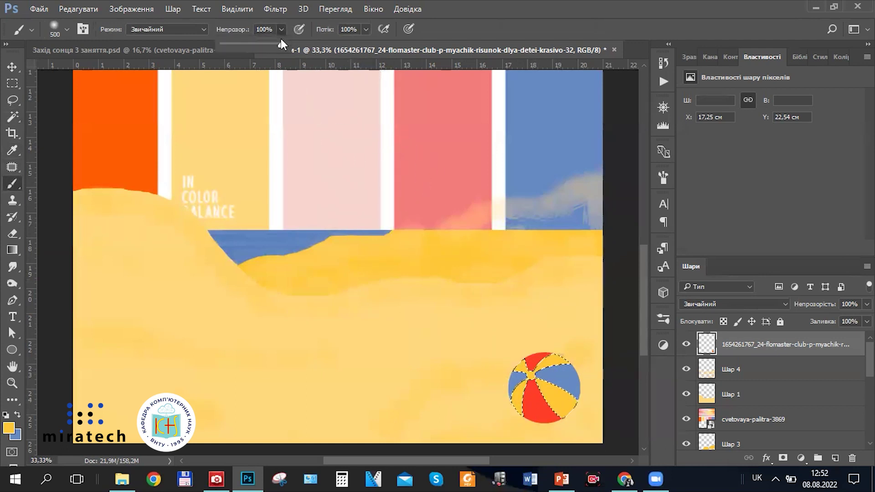
left_click_drag(273, 44, 285, 44)
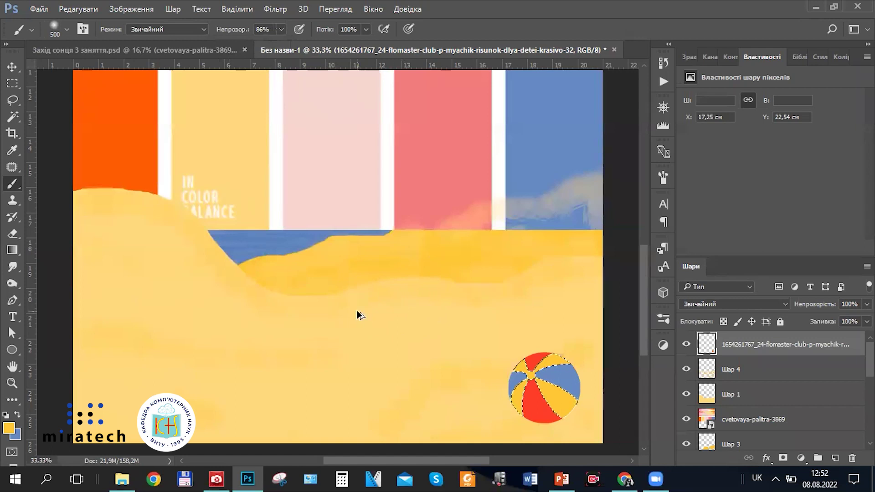
left_click(8, 428)
left_click_drag(379, 109, 403, 111)
left_click(564, 105)
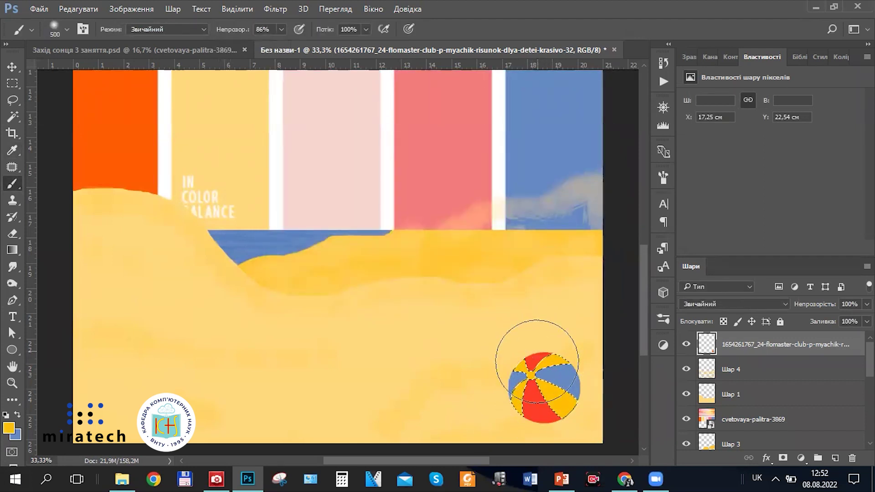
Set the foreground colour to the softer yellow #fabe37, repaint the selected ball stripes and clear the selection
left_click(9, 428)
left_click_drag(405, 114, 390, 114)
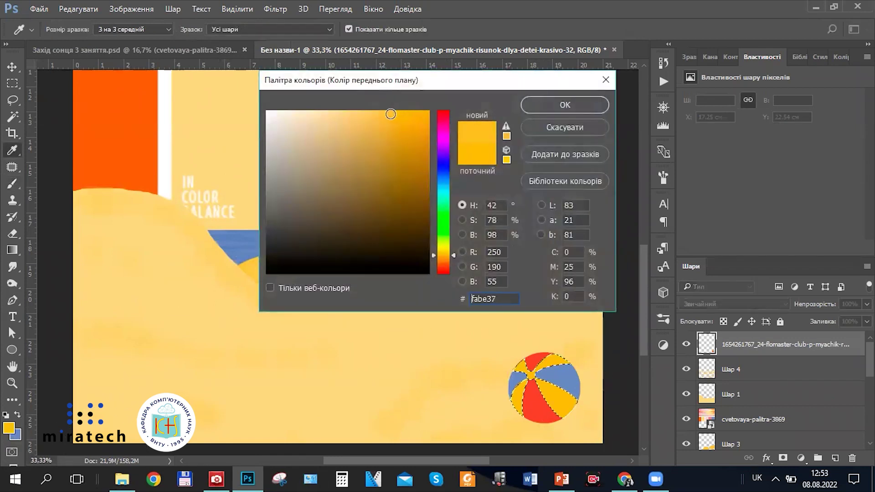
left_click(565, 103)
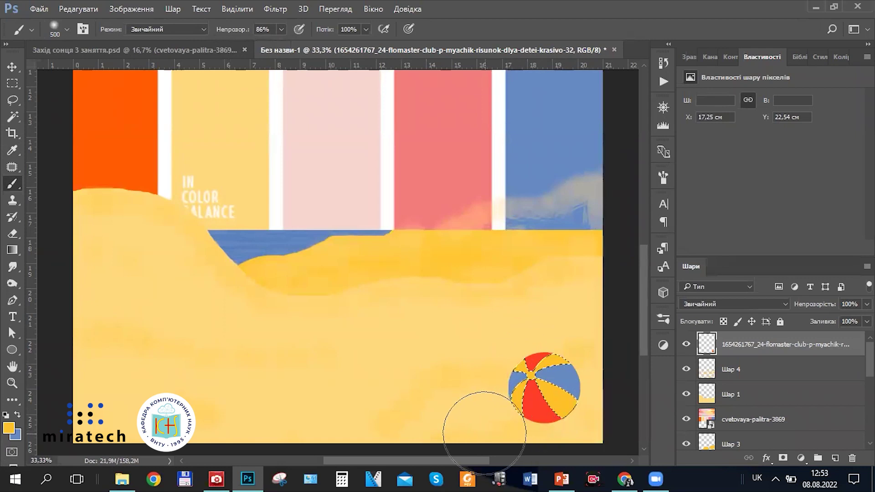
key("ctrl+d")
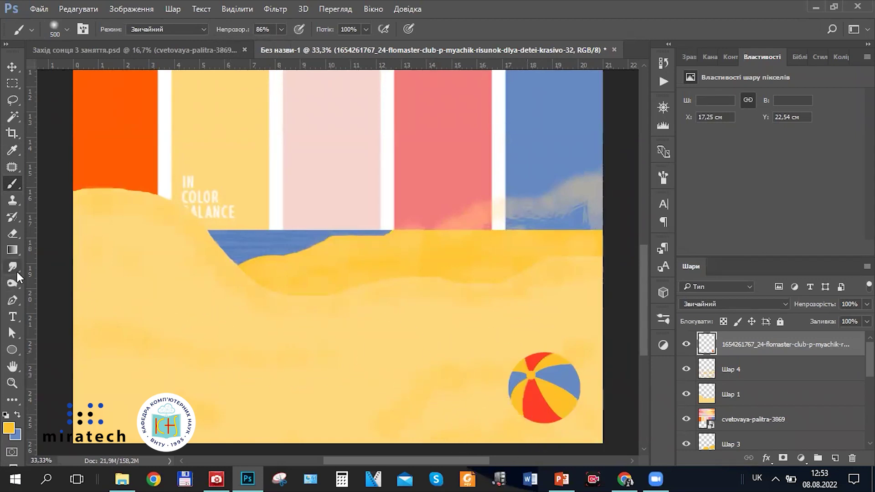
Select the red stripes of the beach ball with the Magic Wand and sample the coral pink swatch of the colour palette
left_click(13, 116)
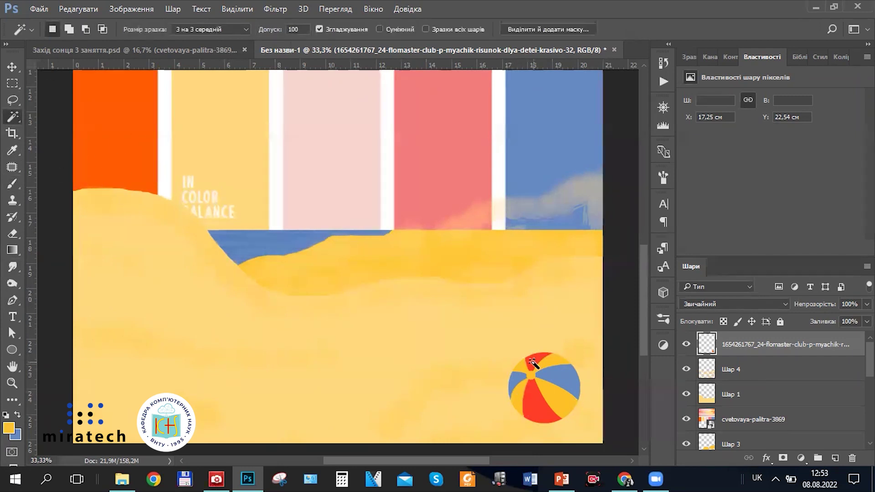
scroll(537, 383, "down", 2)
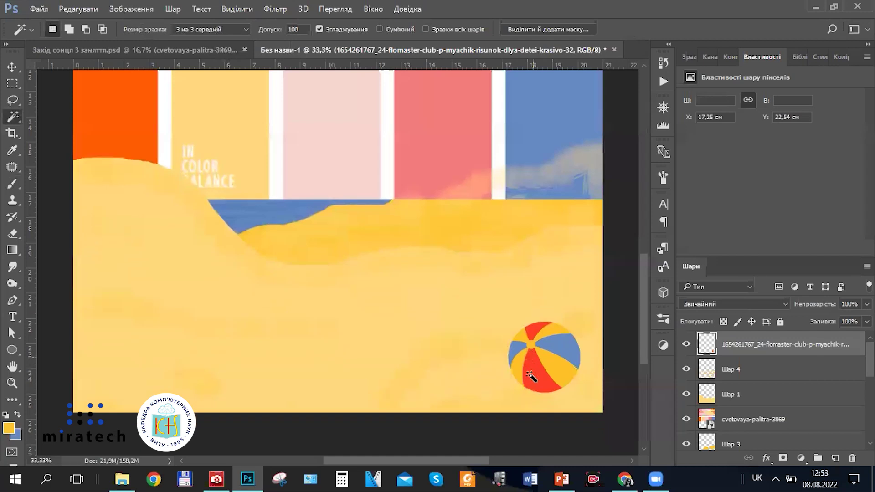
scroll(533, 387, "up", 1)
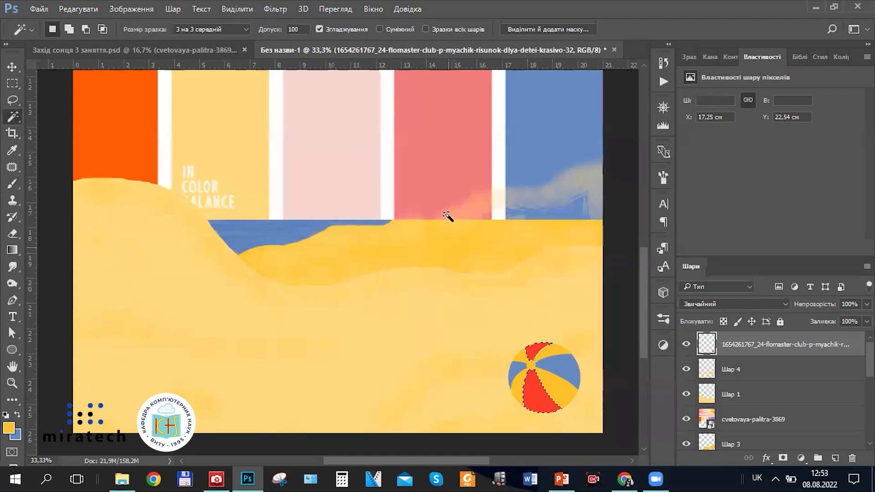
left_click(13, 150)
left_click(452, 125, "alt")
Try to paint the selected red ball stripes with the sampled coral pink, undo the stroke and clear the selection
left_click(12, 184)
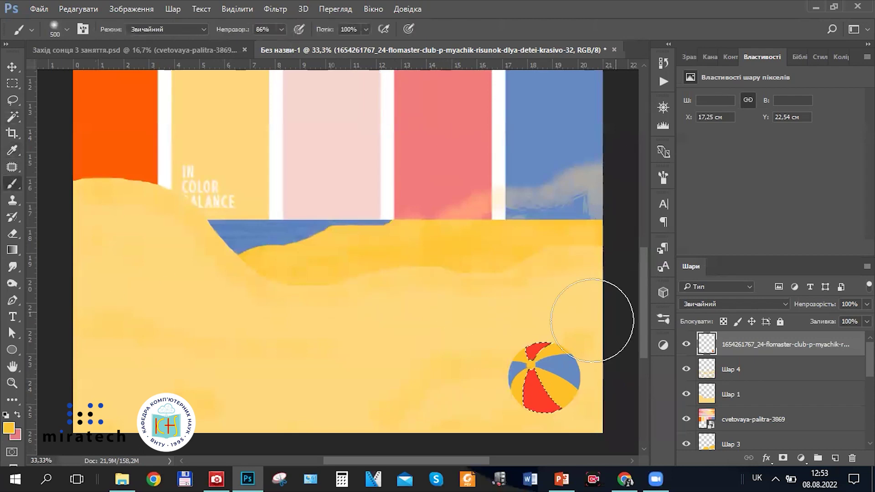
left_click(19, 416)
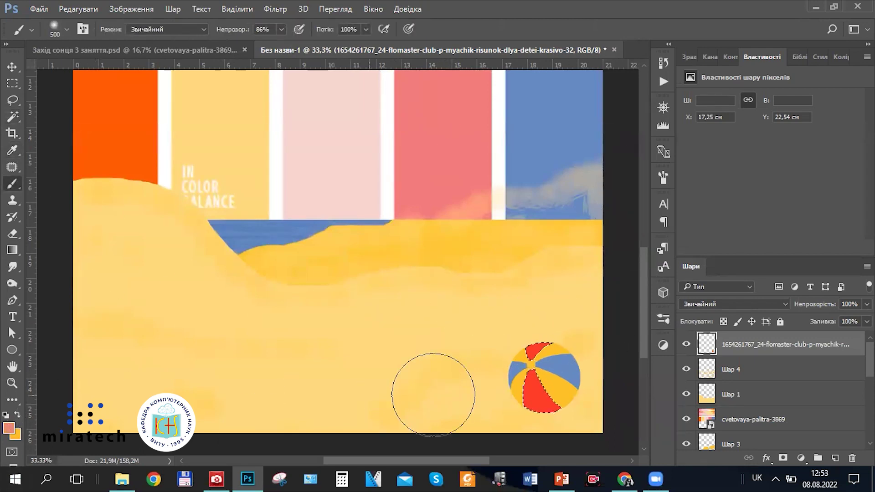
left_click(537, 371)
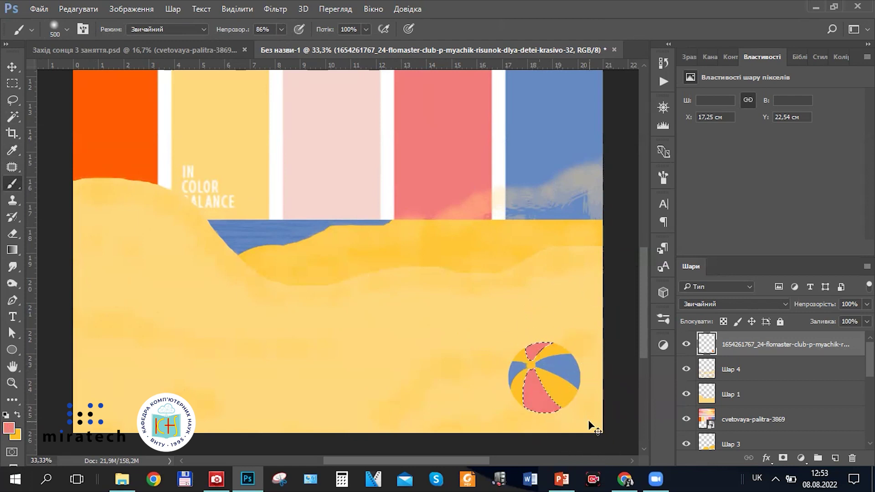
key("ctrl+z")
key("ctrl+d")
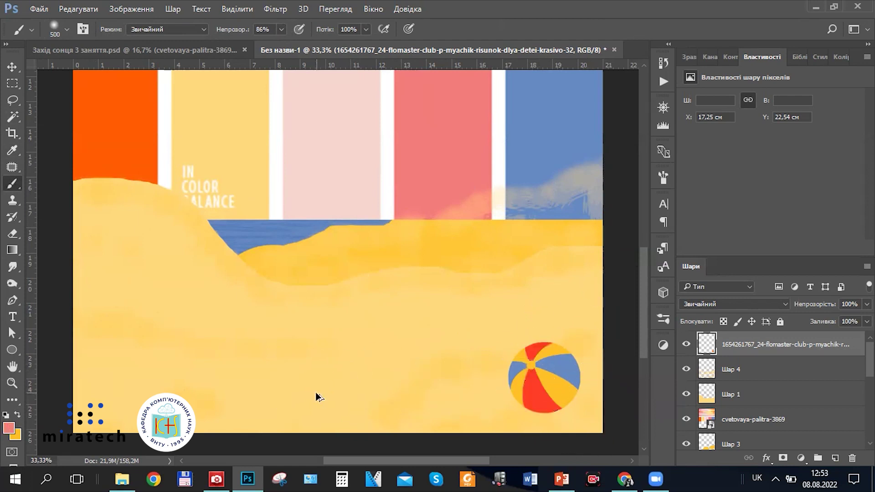
Reselect the red ball stripes, set the foreground colour to #ee6463 and paint the stripes with the brush
left_click(12, 116)
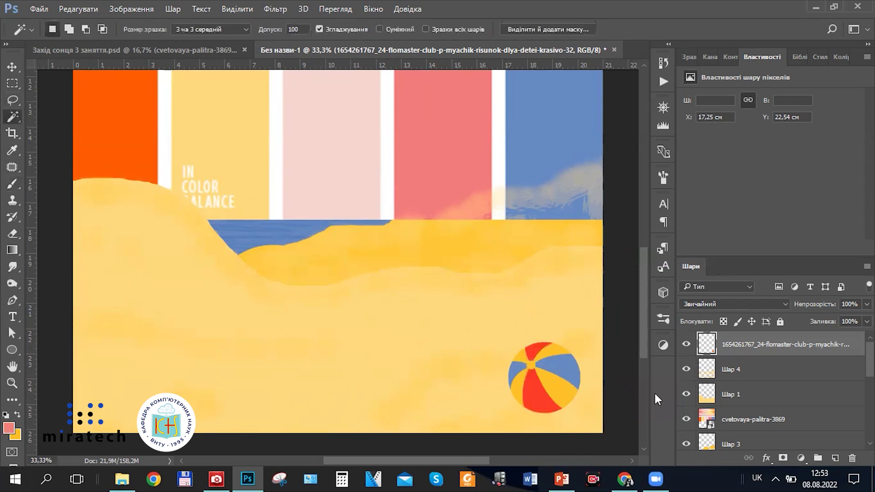
left_click(543, 402)
left_click(8, 428)
mouse_move(333, 138)
left_mouse_down()
mouse_move(367, 125)
mouse_move(354, 121)
mouse_move(361, 122)
left_mouse_up()
left_click(590, 111)
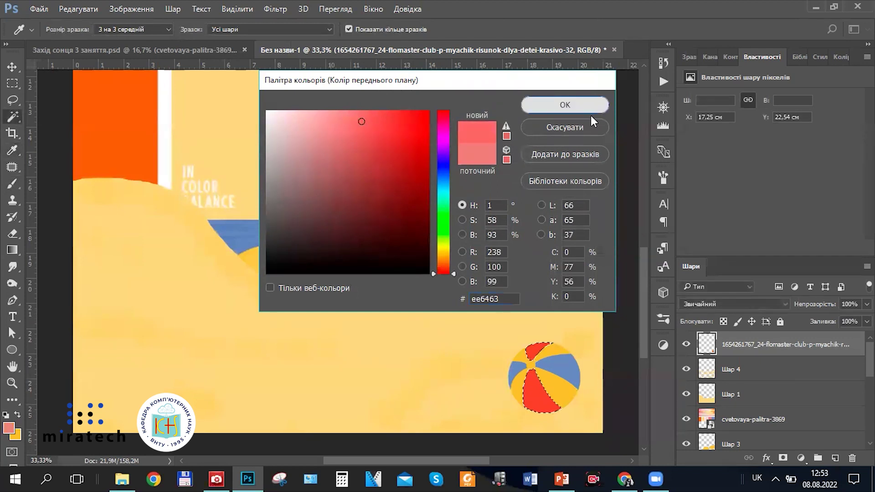
left_click(12, 184)
left_click_drag(566, 361, 534, 418)
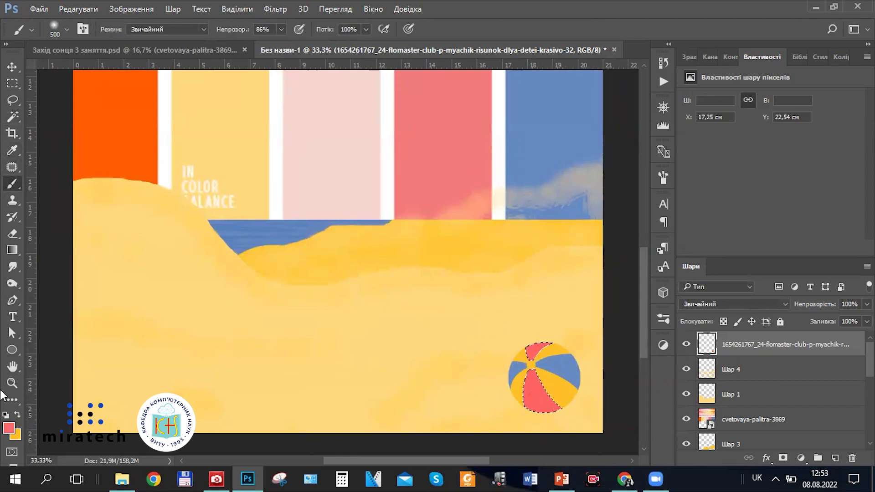
Set the foreground colour to the stronger coral red #f34a48, repaint the selected ball stripes and clear the selection
left_click(8, 427)
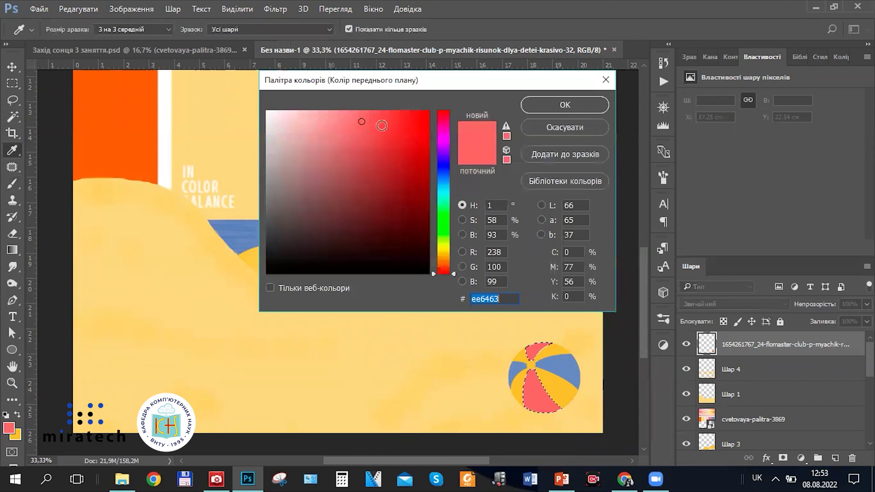
left_click_drag(363, 119, 381, 119)
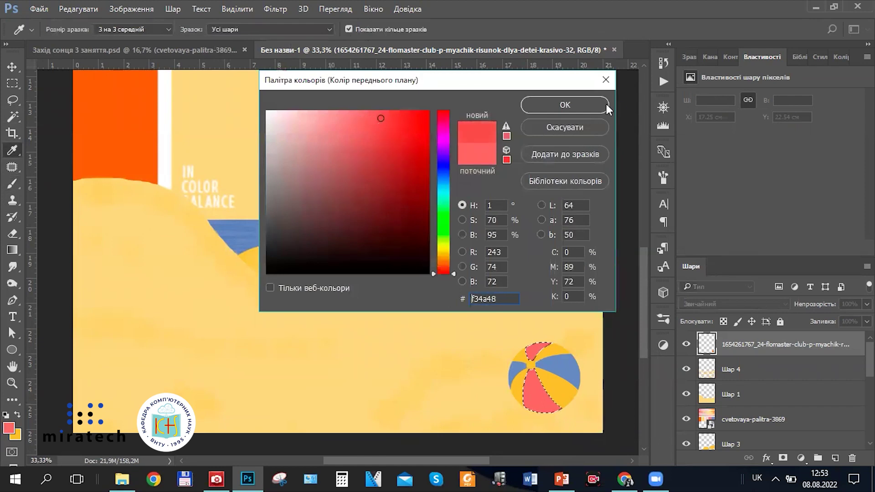
left_click(605, 105)
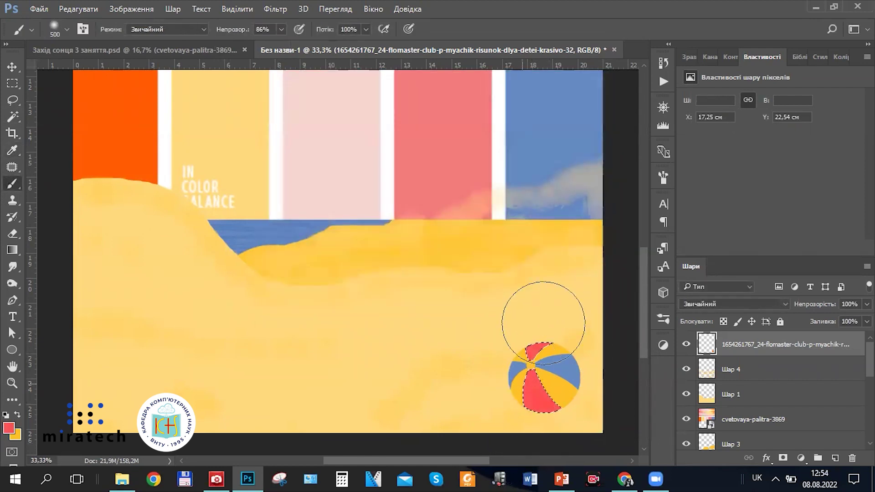
key("ctrl+d")
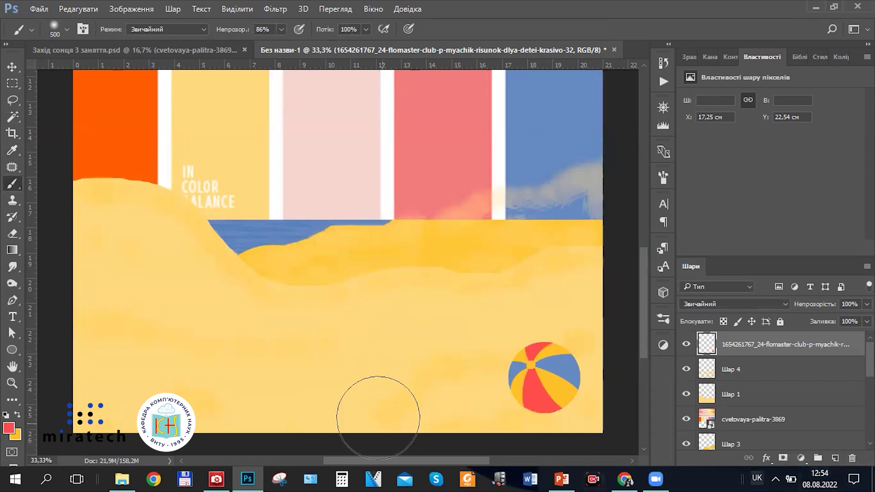
Check the recoloured ball by toggling its layer's visibility, view the wider composition and compare it with the Захід сонця 3 заняття.psd document
left_click(685, 343)
left_click(687, 346)
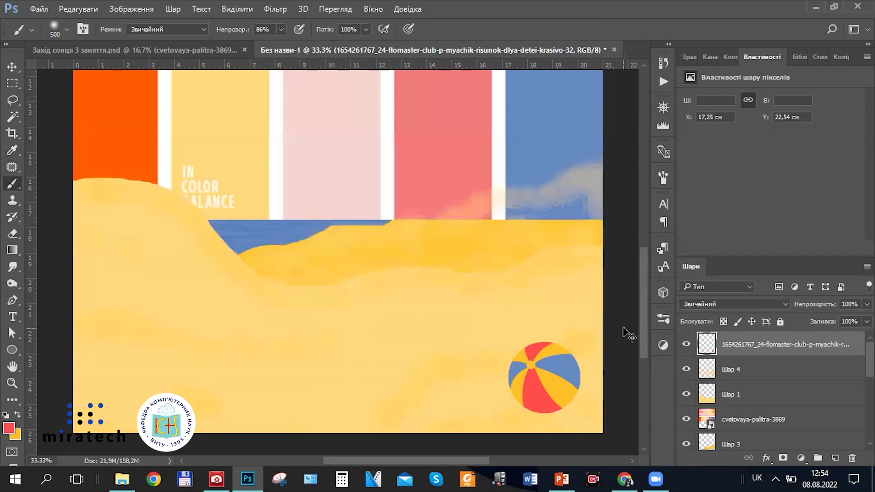
key("ctrl+minus")
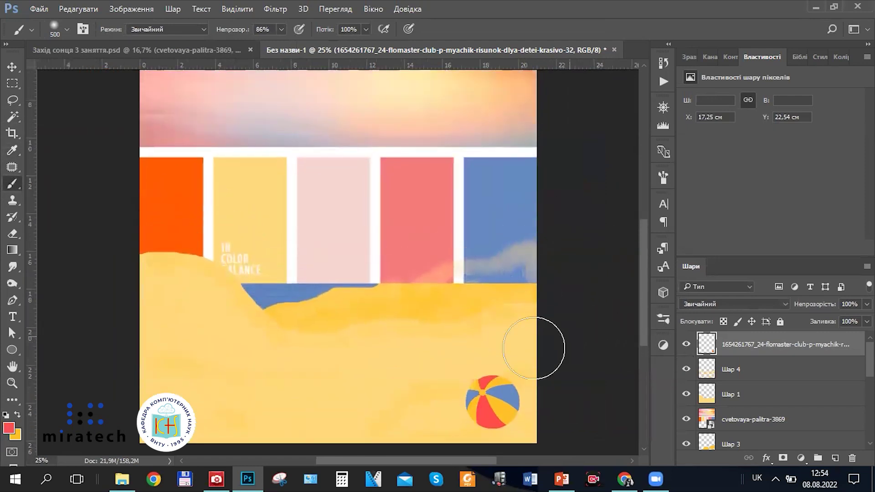
scroll(216, 180, "up", 2)
scroll(328, 332, "up", 1)
scroll(326, 406, "down", 2)
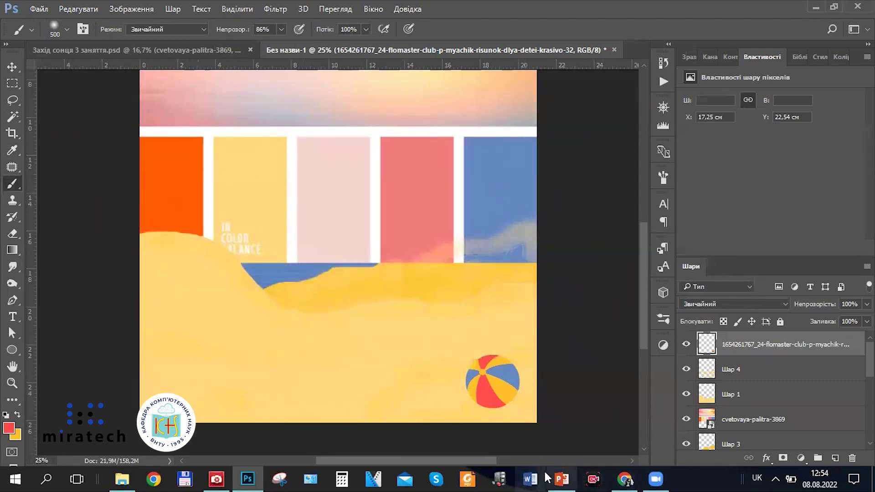
left_click(119, 48)
left_click(336, 50)
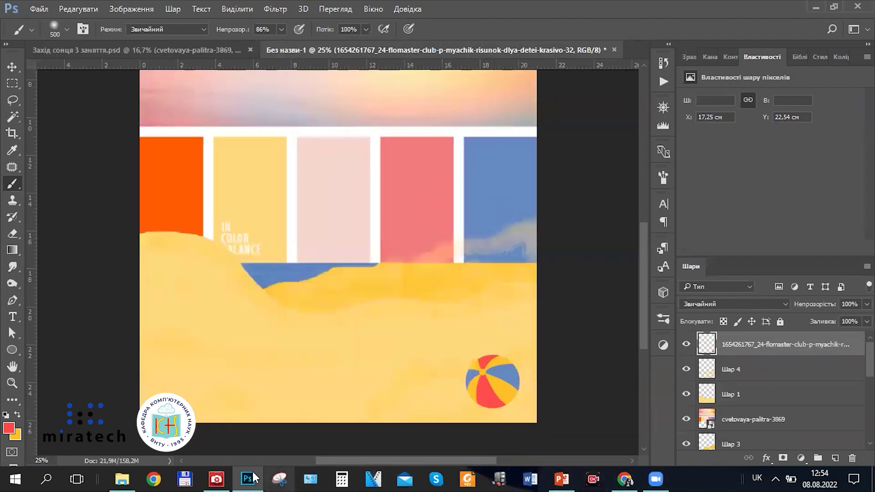
Switch to File Explorer and preview the beach umbrella picture download.jpg in ACDSee
left_click(124, 477)
double_click(386, 369)
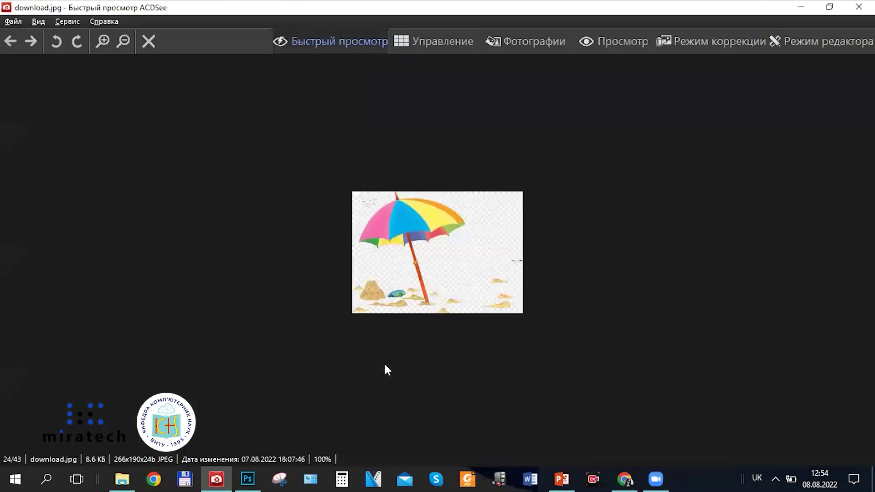
scroll(384, 362, "up", 2)
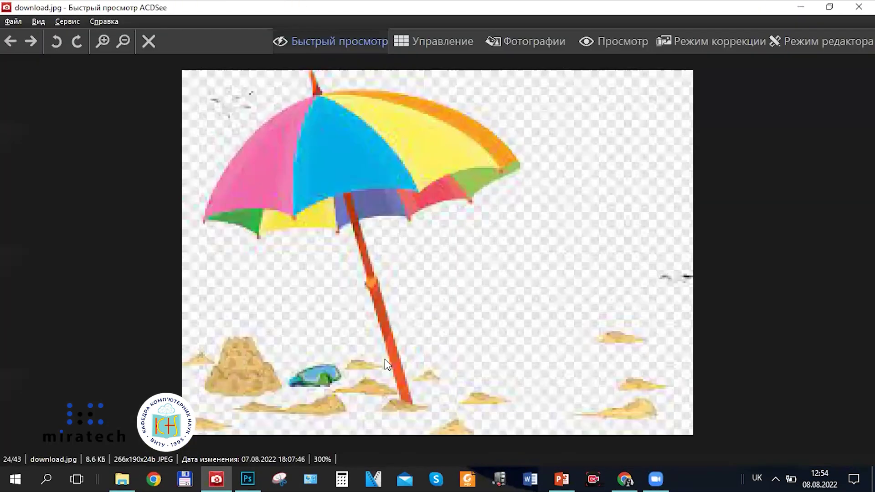
scroll(384, 364, "down", 2)
key("Escape")
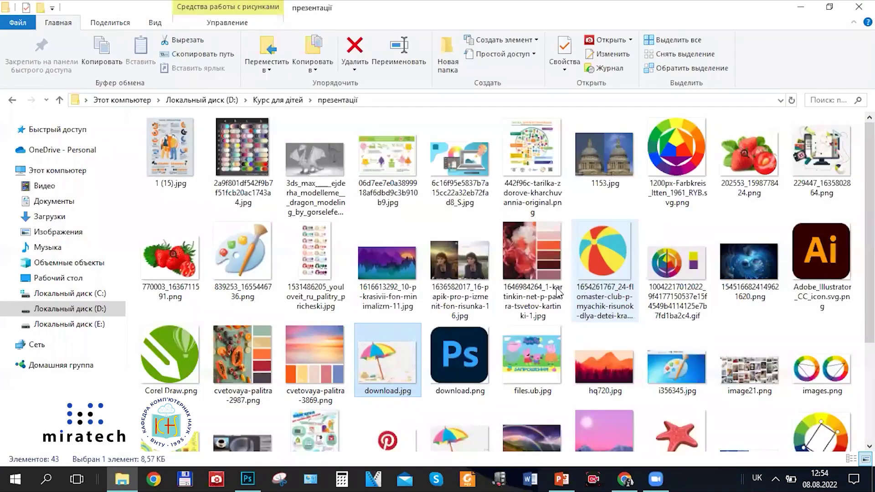
Browse the презентації folder and preview the png-transparent-multicolored-beach-umbrella image
scroll(558, 292, "down", 3)
scroll(346, 397, "up", 3)
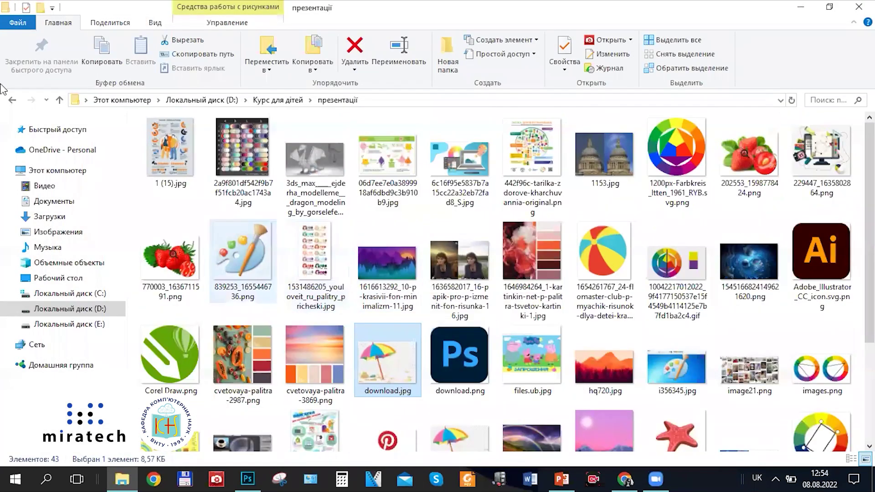
left_click(12, 100)
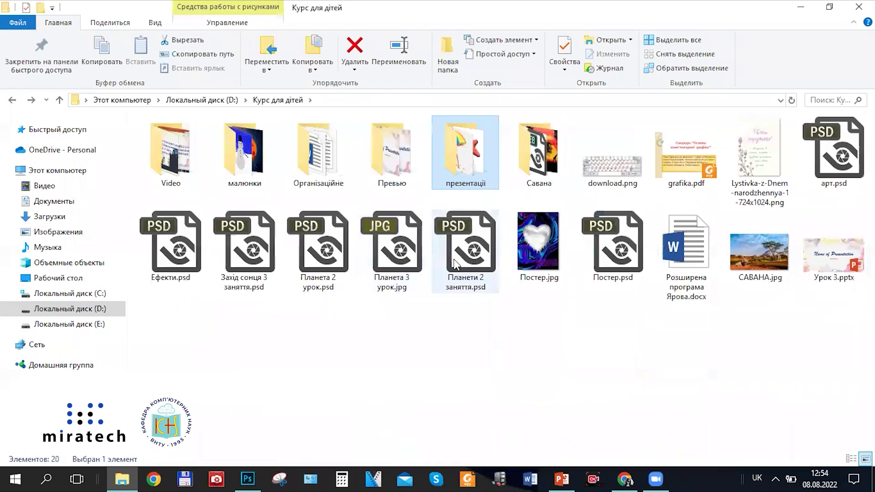
double_click(465, 179)
scroll(326, 271, "down", 3)
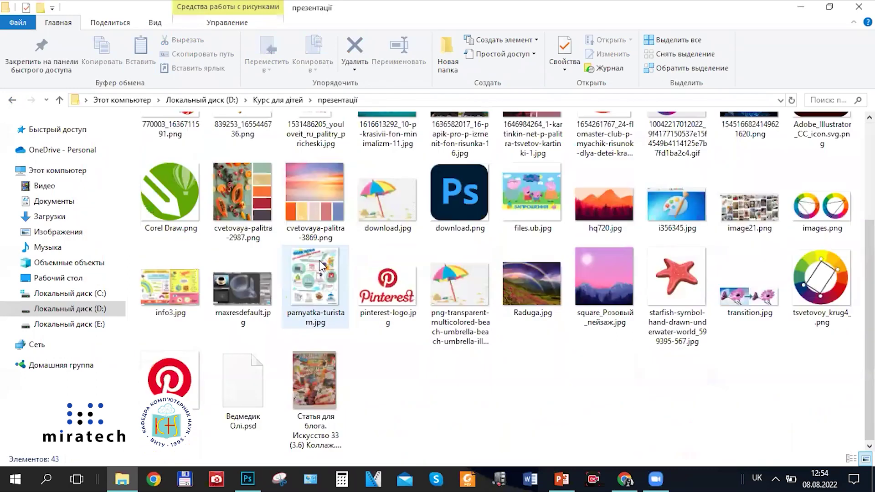
left_click(449, 301)
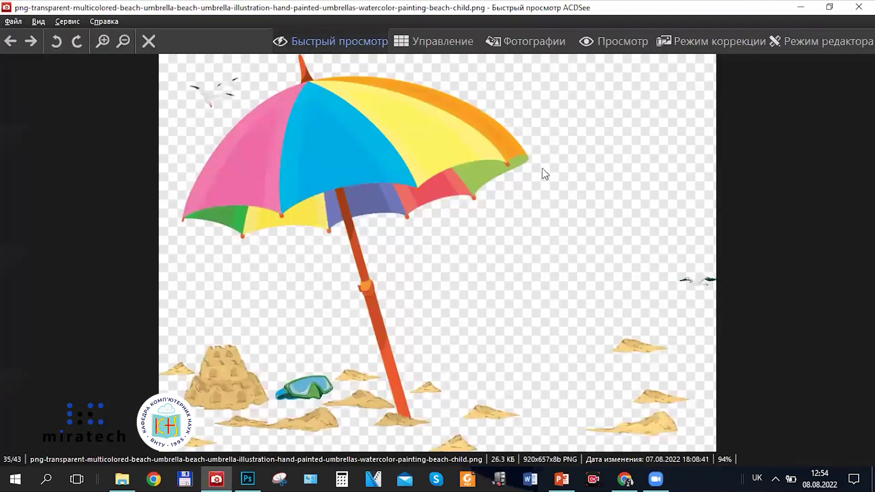
key("Escape")
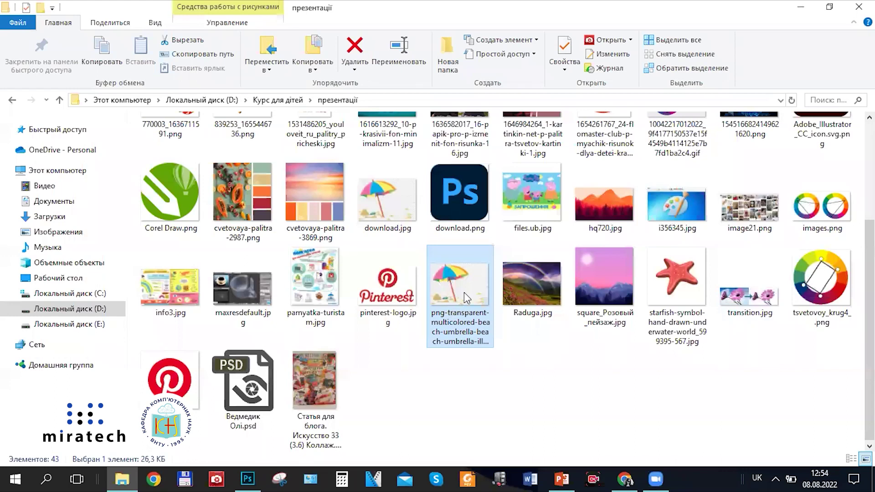
left_click_drag(463, 290, 284, 385)
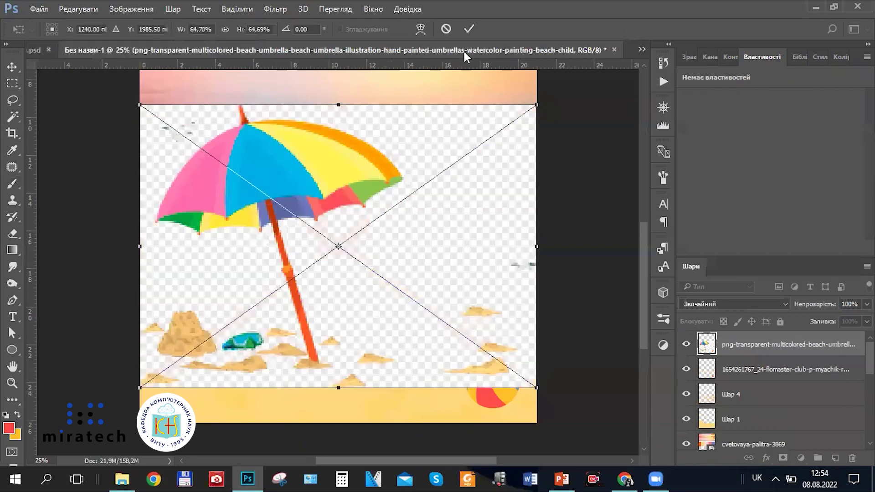
key("Return")
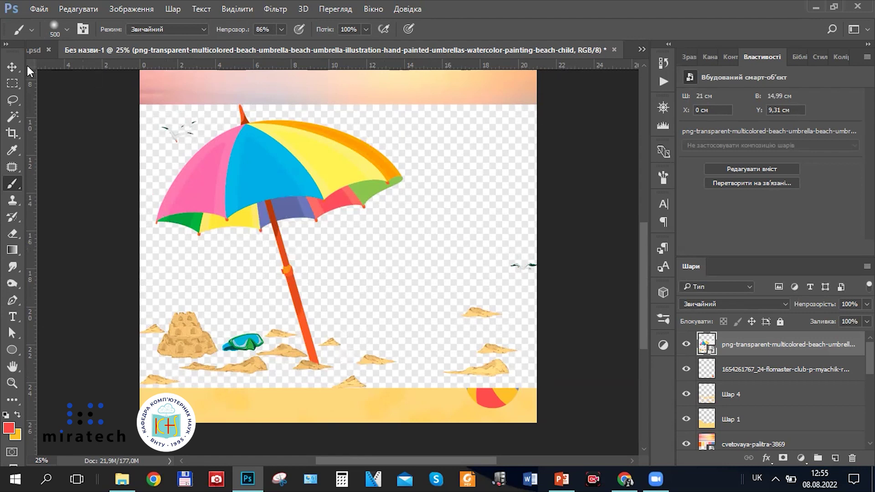
left_click(12, 67)
key("Delete")
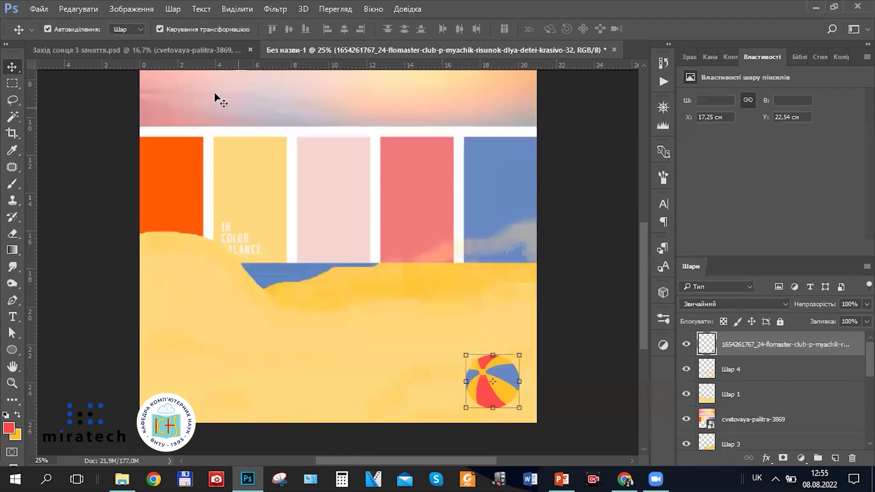
Examine the umbrella layer and its available layer commands in the finished Захід сонця 3 заняття.psd document
left_click(48, 29)
left_click(78, 50)
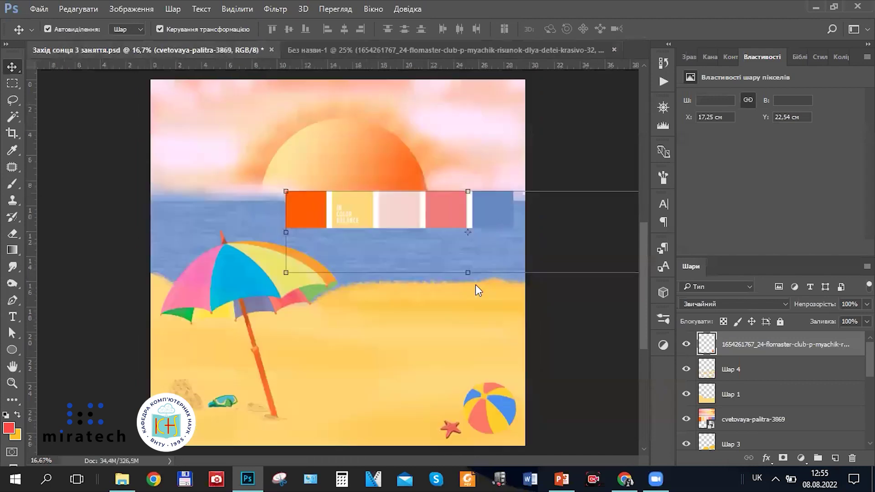
scroll(760, 428, "down", 6)
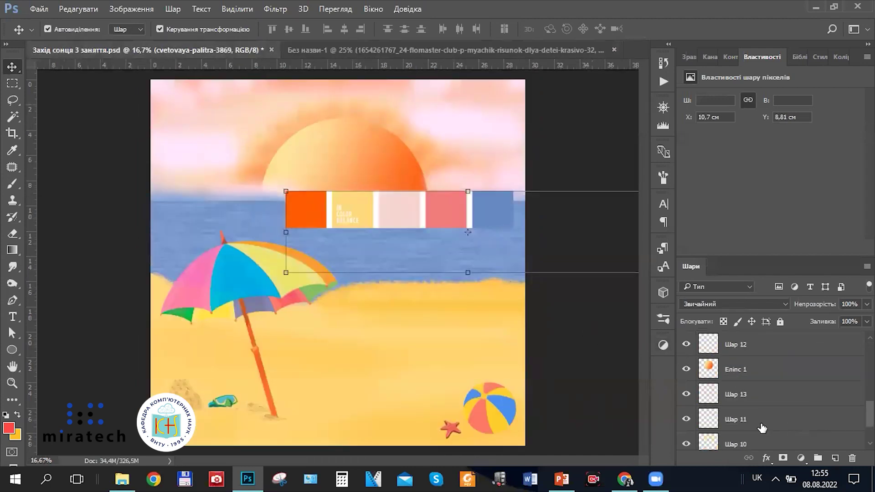
key("ctrl+e")
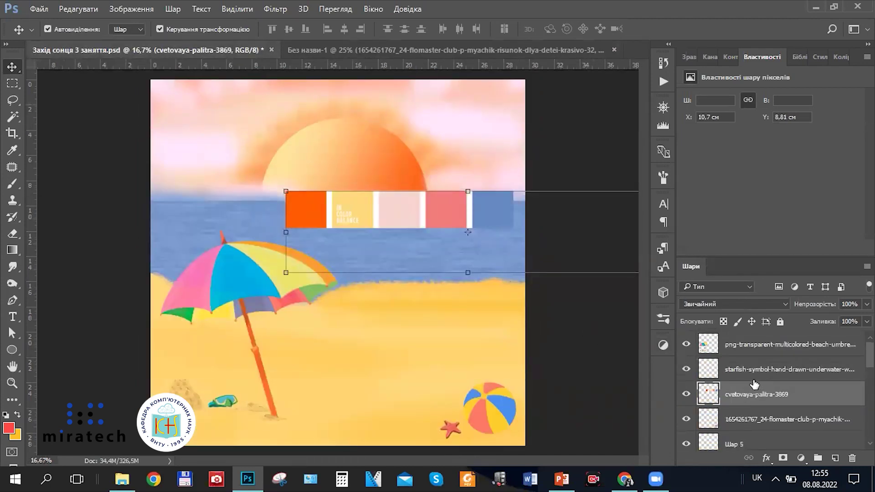
left_click(756, 342)
right_click(756, 351)
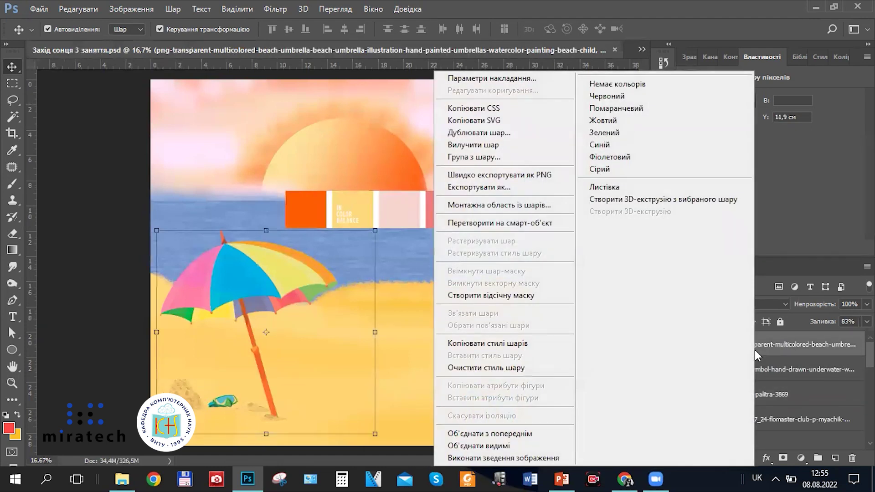
left_click(776, 350)
left_click_drag(776, 350, 753, 346)
right_click(753, 346)
key("Escape")
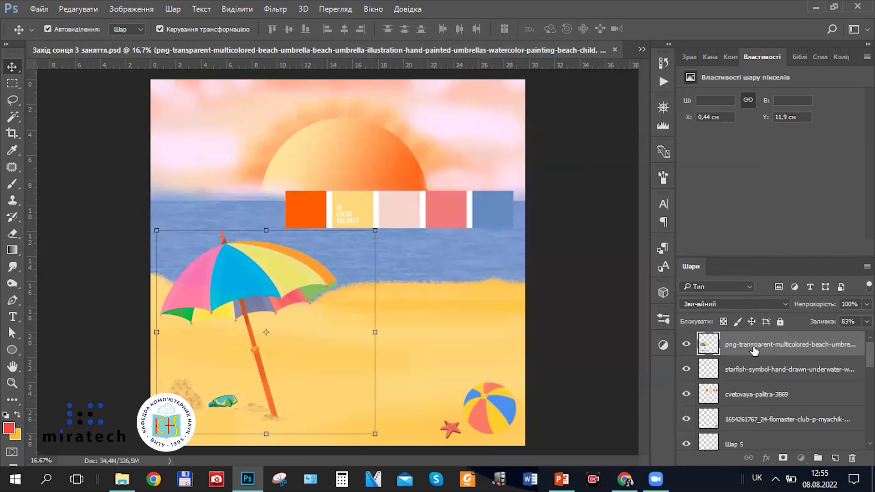
right_click(753, 346)
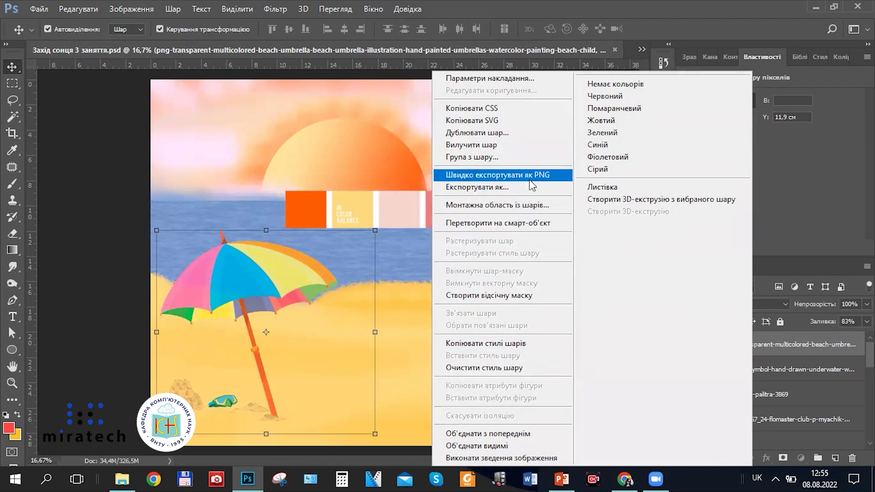
left_click(794, 341)
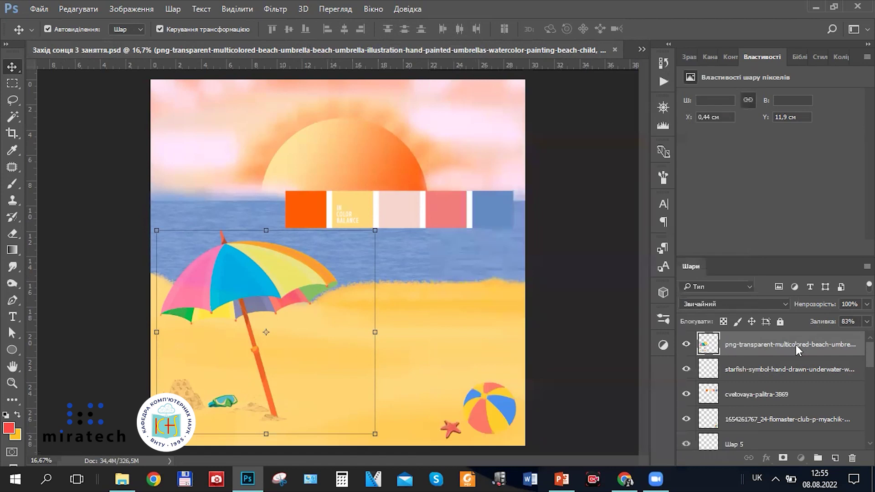
right_click(795, 346)
left_click(415, 218)
left_click(595, 202)
Return to the Без назви-1 document and hide the cvetovaya-palitra-3869 palette layer
left_click(429, 50)
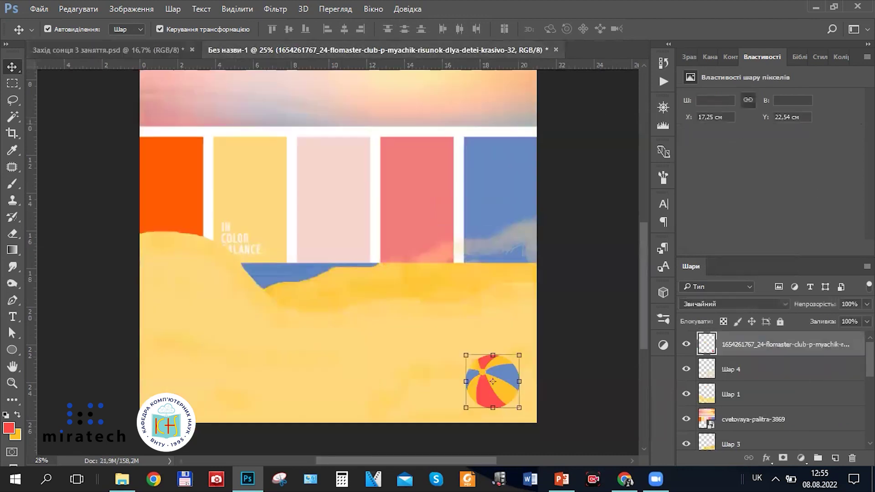
left_click(449, 340)
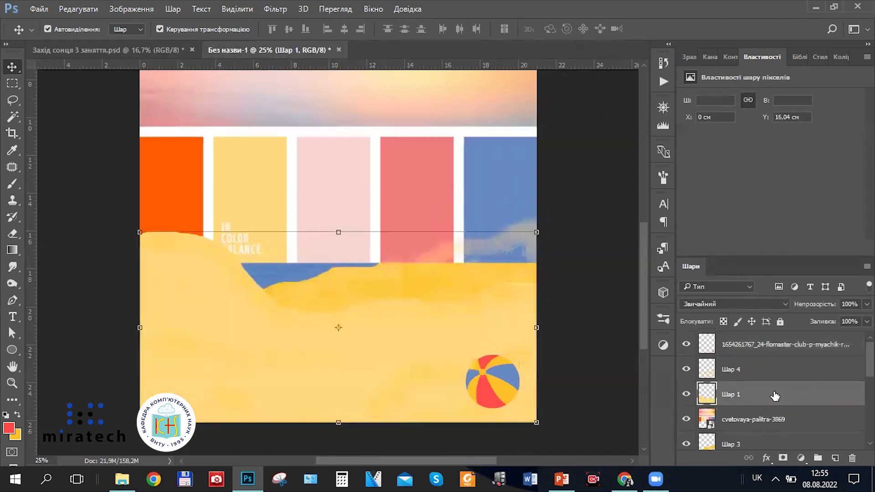
scroll(765, 395, "down", 2)
left_click(699, 367)
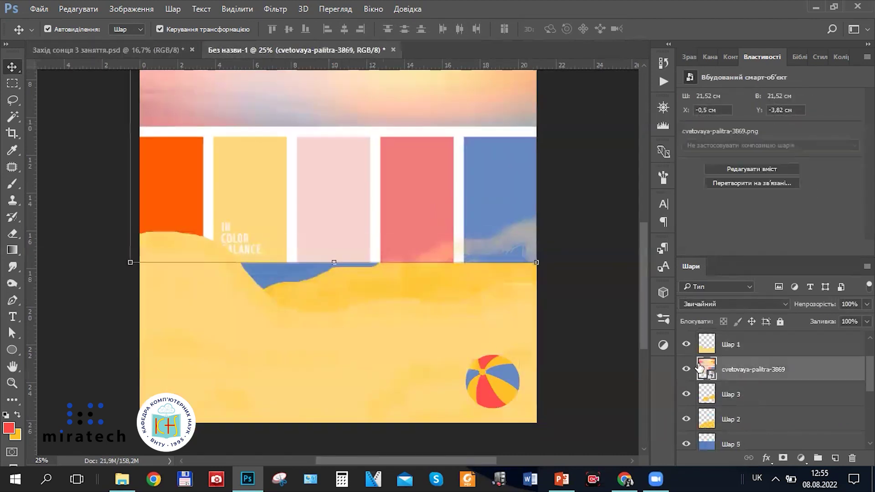
left_click(688, 370)
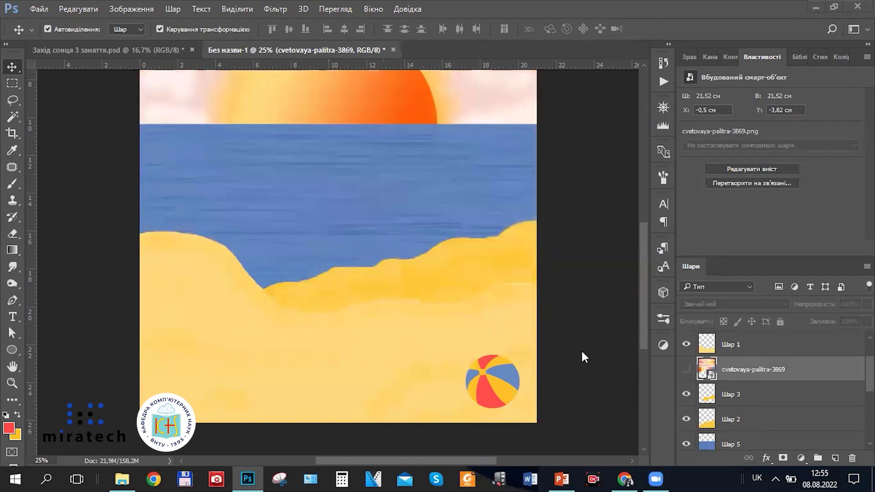
Place the png-transparent-multicolored-beach-umbrella image from File Explorer into the composition and shift it to about X 0.37 cm, Y 9.38 cm
key("alt+Tab")
left_click_drag(468, 299, 289, 311)
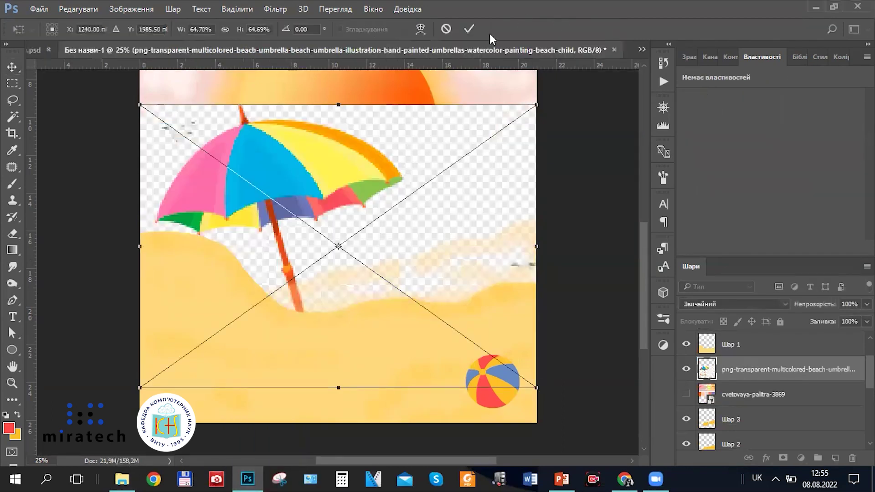
left_click(469, 28)
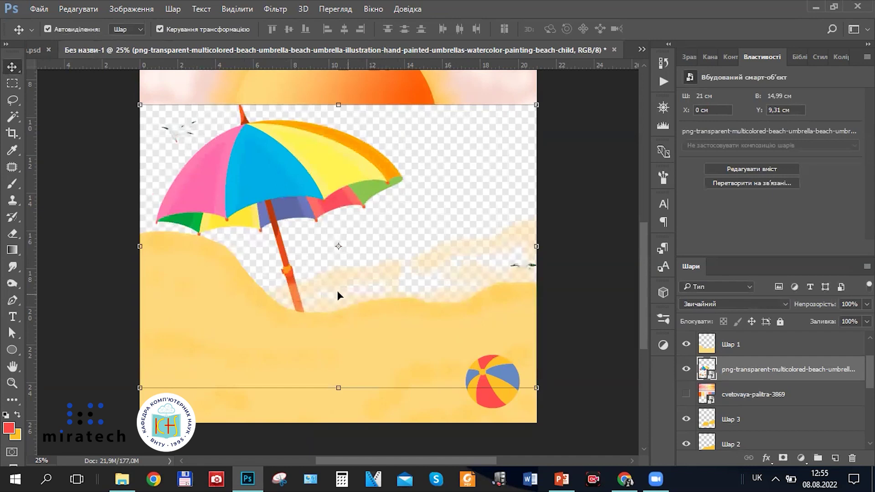
left_click_drag(215, 113, 247, 114)
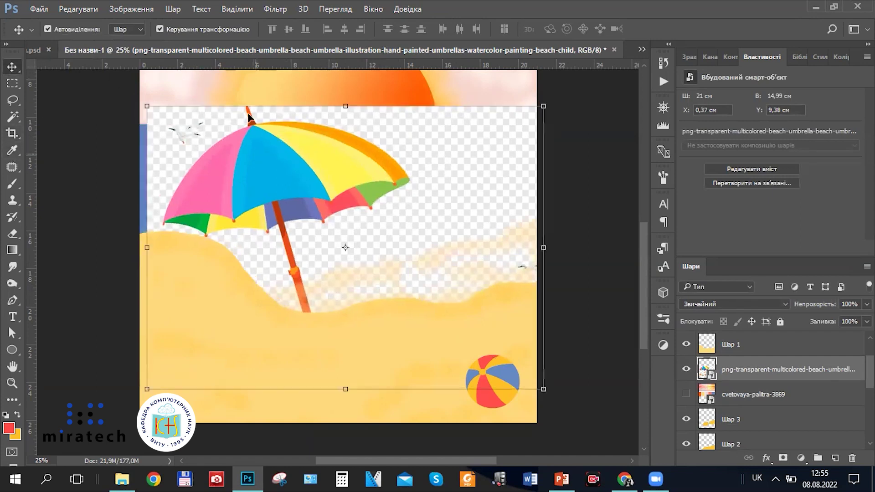
Check the umbrella layer's placement in the finished Захід сонця 3 заняття.psd document
left_click(72, 192)
left_click(139, 49)
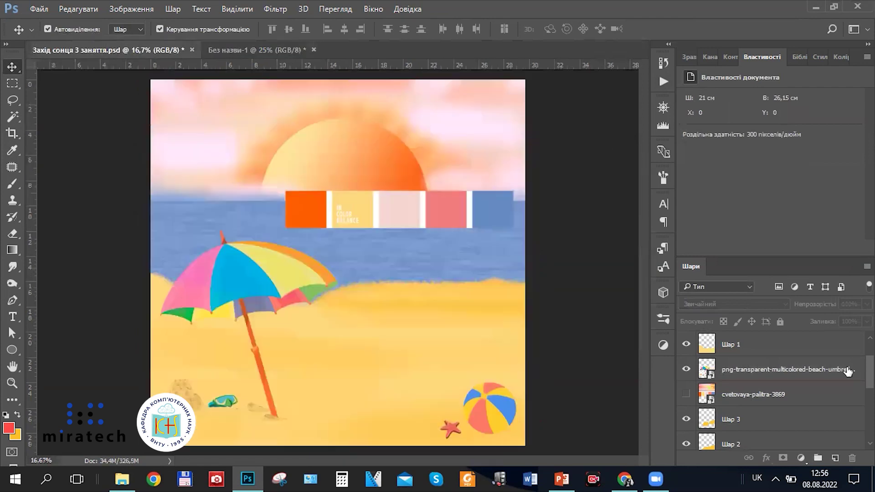
scroll(755, 379, "up", 3)
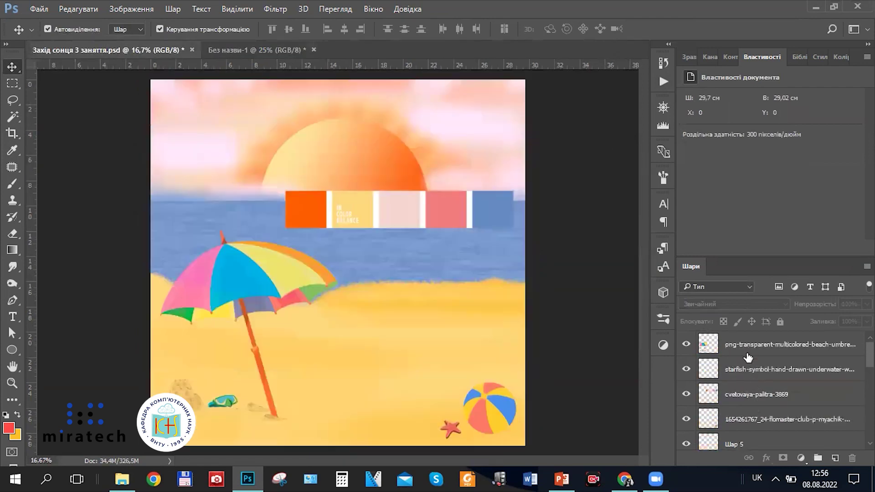
left_click(750, 355)
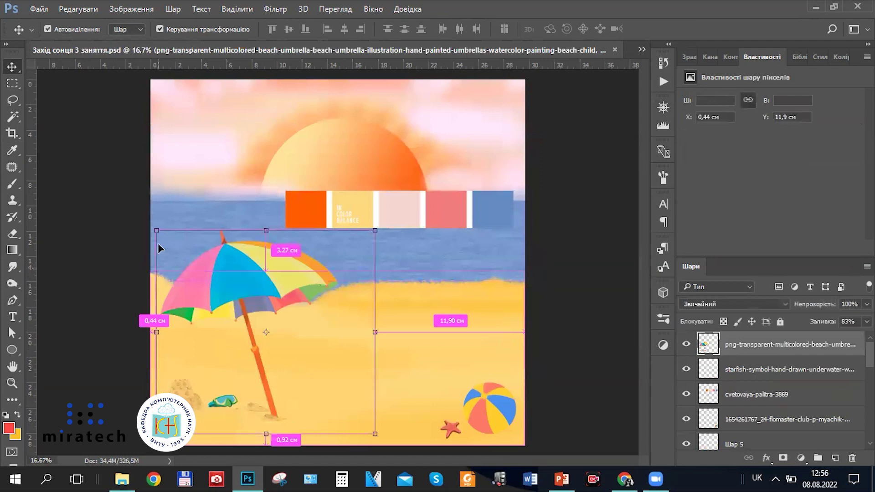
left_click(579, 139)
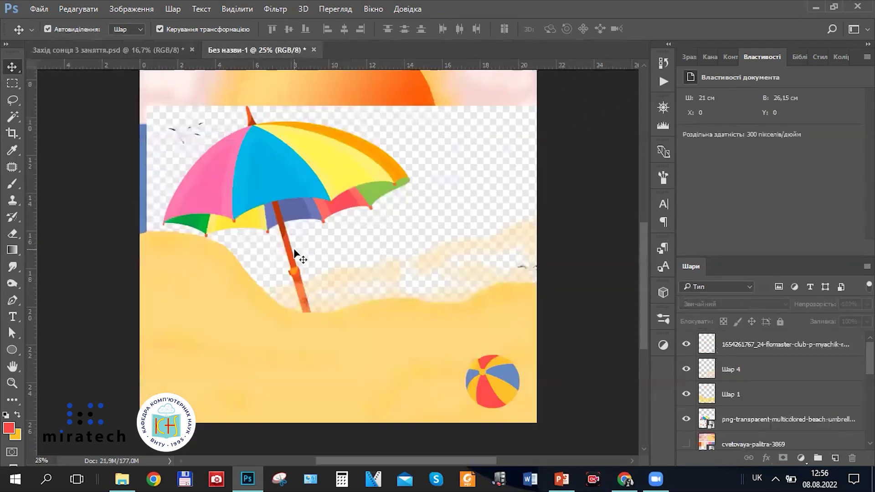
In Без назви-1, move the umbrella image to about X -0.2 cm, Y 7.48 cm and bring its layer to the front of all layers
left_click(760, 371)
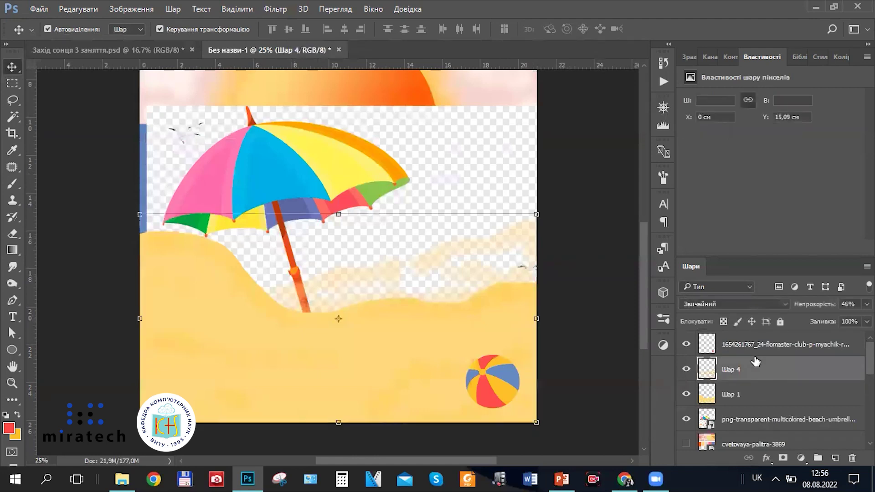
left_click_drag(369, 180, 359, 144)
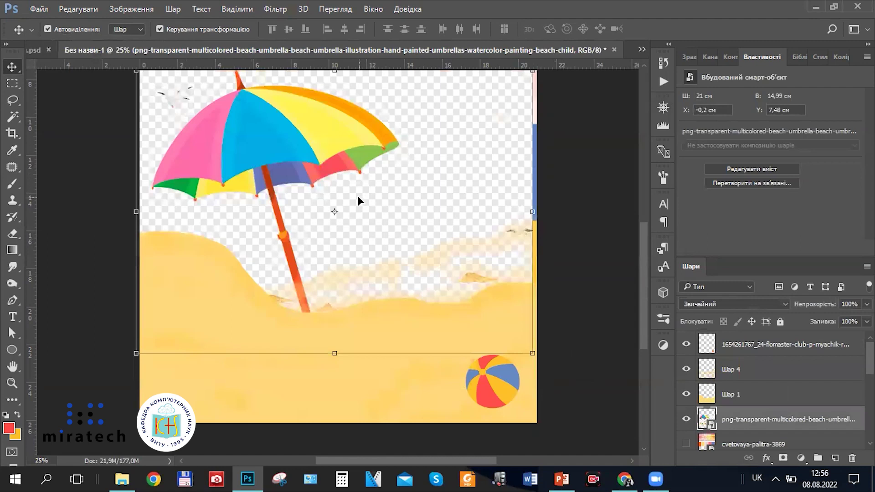
left_click_drag(839, 419, 810, 338)
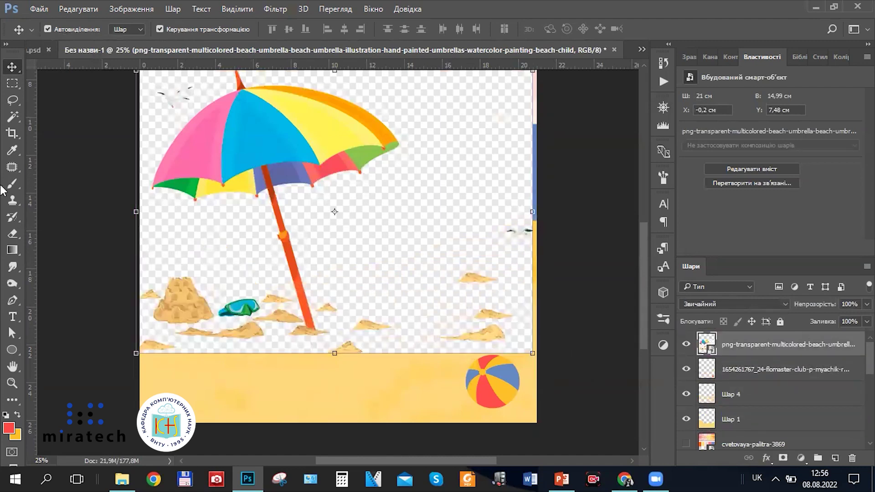
Select the umbrella image's checkered background with the Magic Wand and rasterize the umbrella layer
left_click(19, 84)
left_click(12, 115)
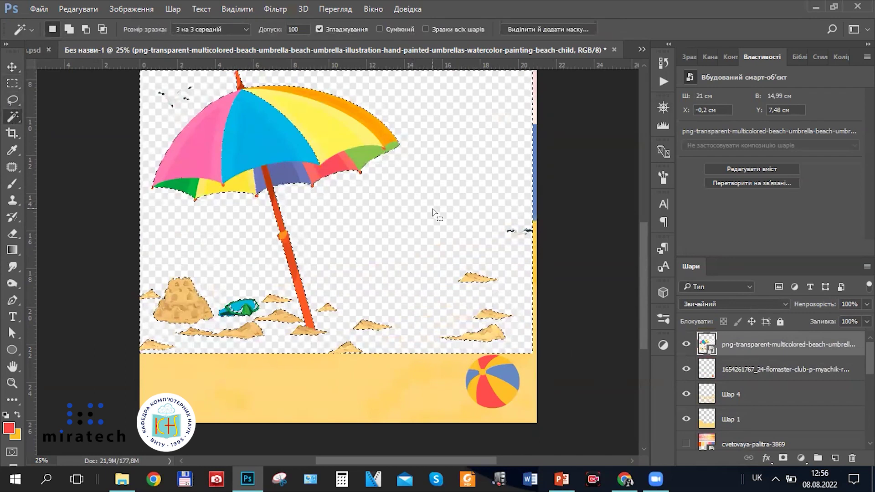
key("Delete")
left_click(436, 187)
right_click(805, 345)
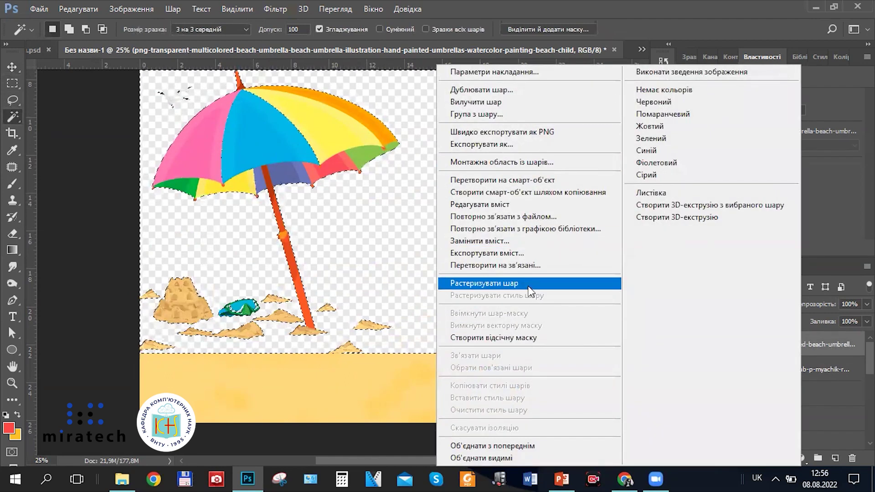
left_click(526, 284)
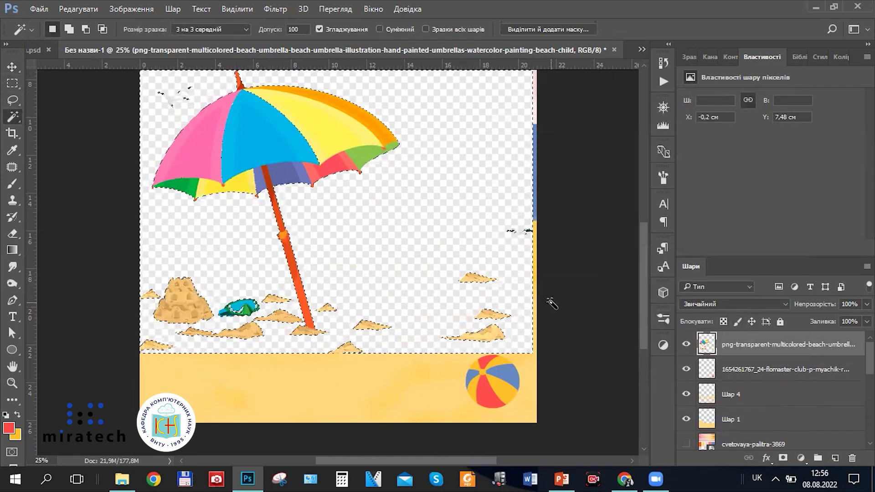
Delete the selected checkered background from the umbrella layer and clear the selection
key("Delete")
scroll(331, 307, "up", 1)
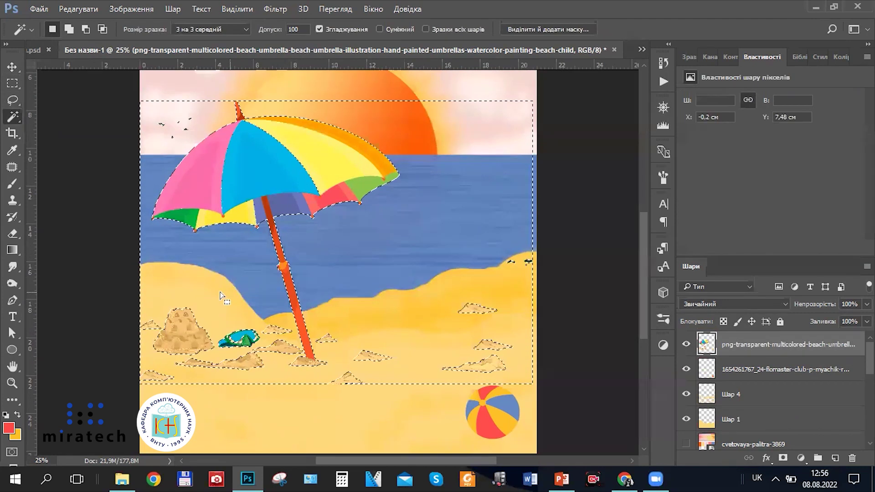
key("ctrl+d")
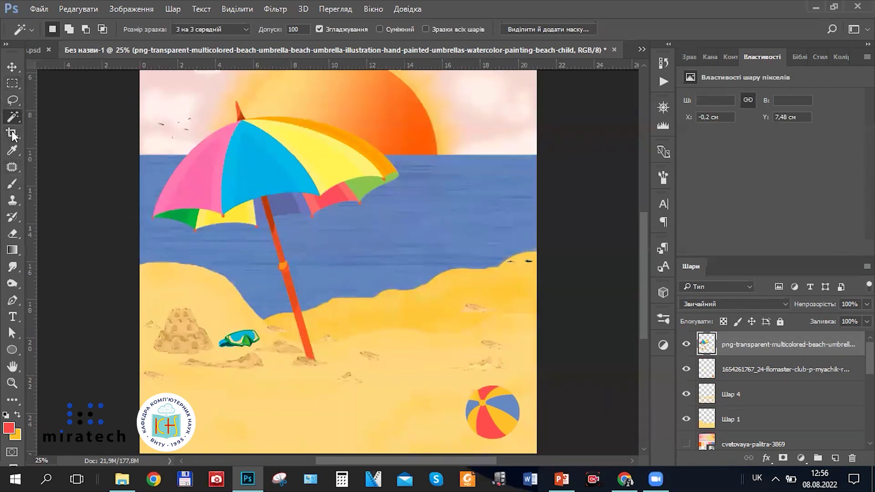
Erase the stray birds and scattered sand mounds around the umbrella with the Eraser at size 400
left_click(13, 233)
mouse_move(501, 312)
left_mouse_down()
mouse_move(489, 287)
mouse_move(489, 377)
mouse_move(493, 319)
mouse_move(486, 357)
mouse_move(482, 285)
mouse_move(521, 275)
mouse_move(481, 256)
left_mouse_up()
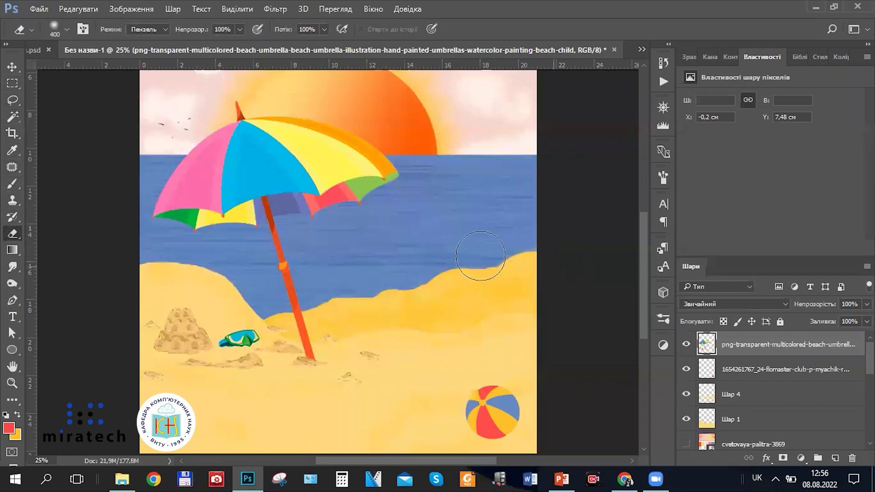
left_click_drag(156, 132, 194, 108)
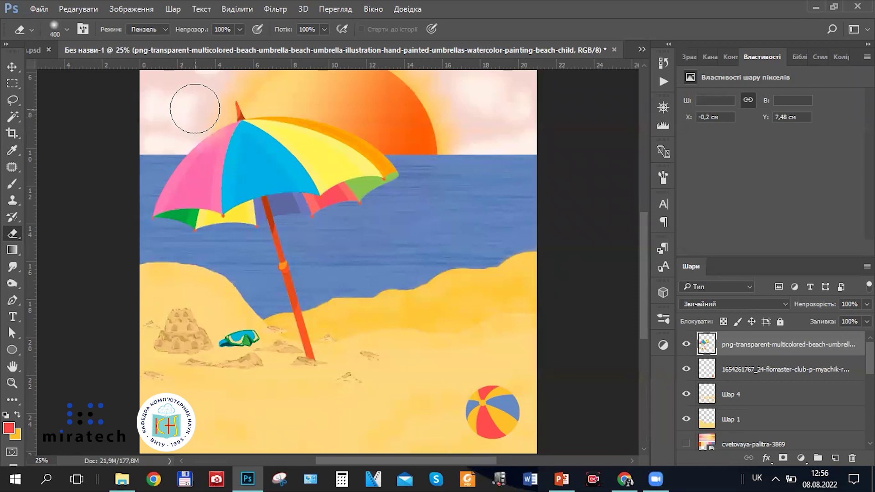
mouse_move(414, 410)
left_mouse_down()
mouse_move(362, 375)
mouse_move(374, 349)
left_mouse_up()
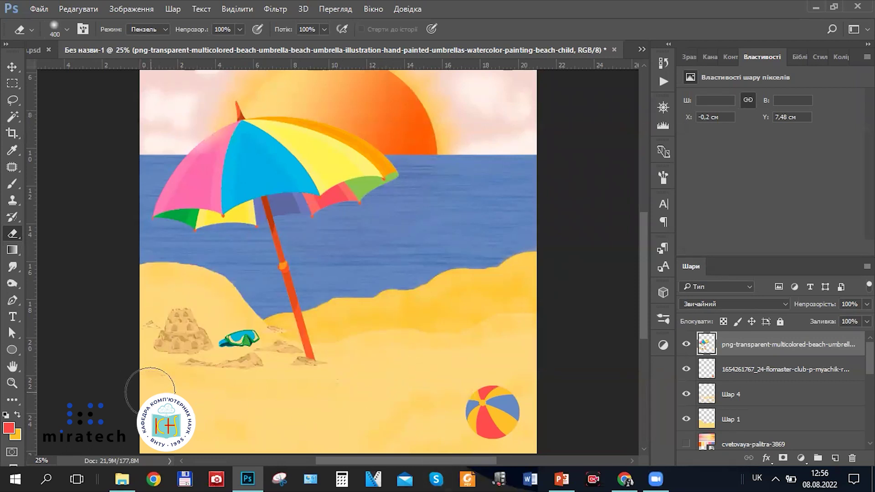
left_click_drag(127, 313, 136, 312)
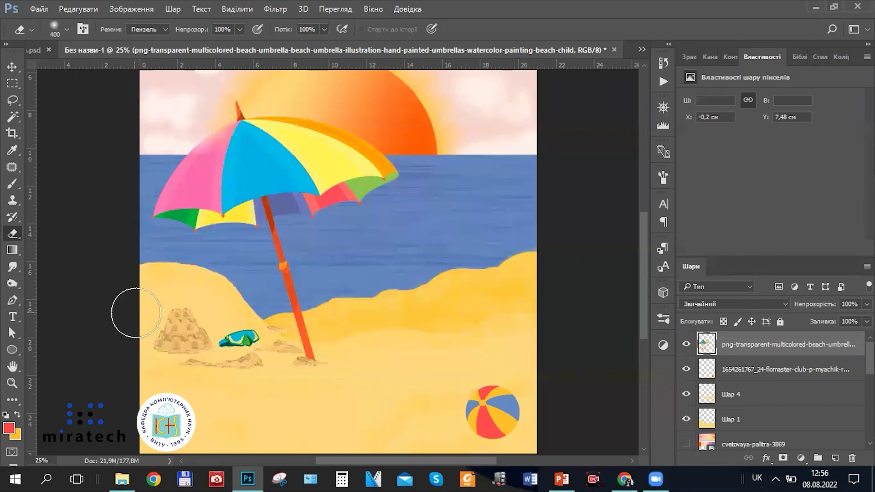
Move the umbrella down onto the sand and scale it to about 79%, positioned at about X -0.34 cm, Y 13.81 cm
key("v")
left_click_drag(308, 169, 306, 228)
key("ctrl+minus")
key("ctrl+minus")
left_click_drag(431, 242, 390, 270)
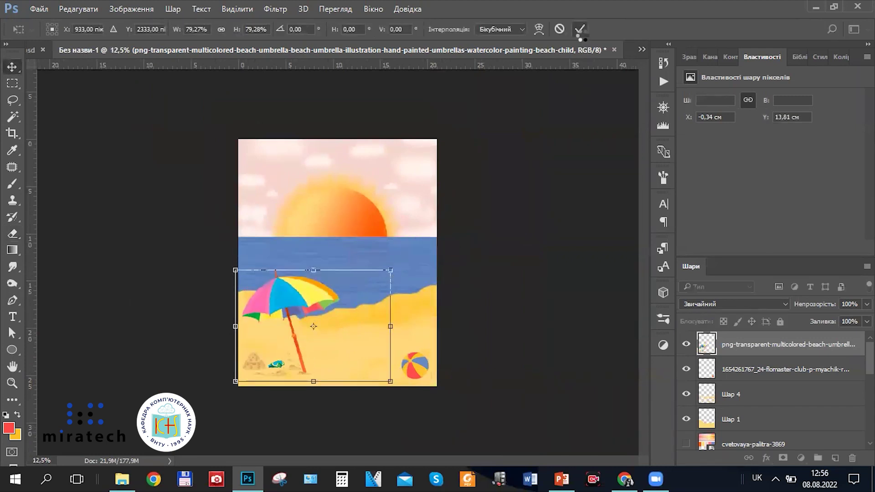
key("ctrl+plus")
left_click(583, 35)
key("ctrl+plus")
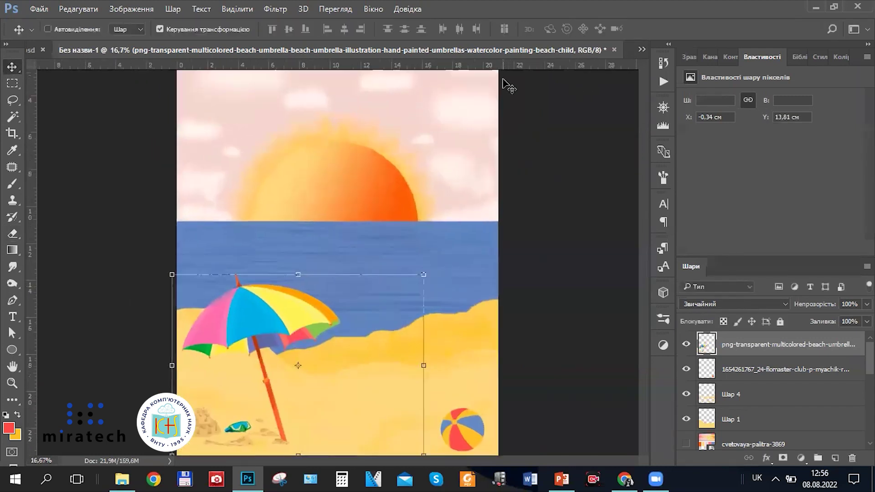
Enlarge the umbrella slightly from its upper corner so it sits at about X -0.34 cm, Y 13.36 cm
scroll(436, 164, "down", 2)
scroll(346, 189, "down", 2)
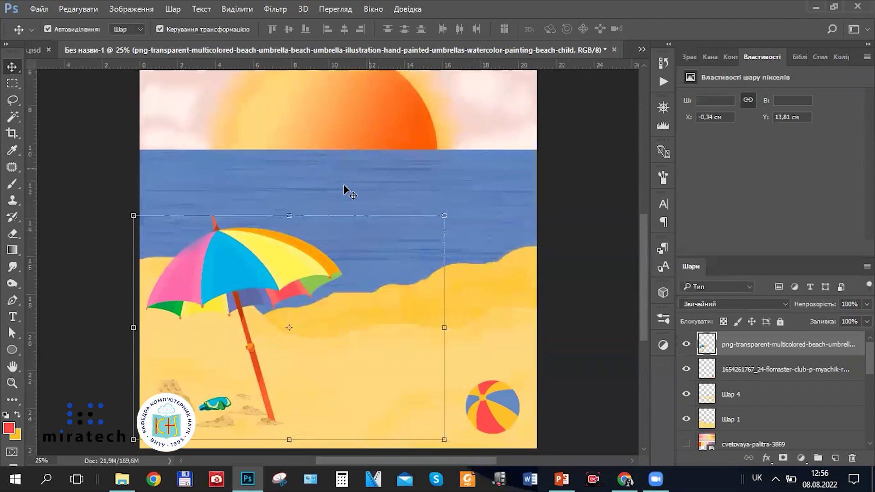
left_click_drag(445, 203, 456, 197)
left_click(581, 29)
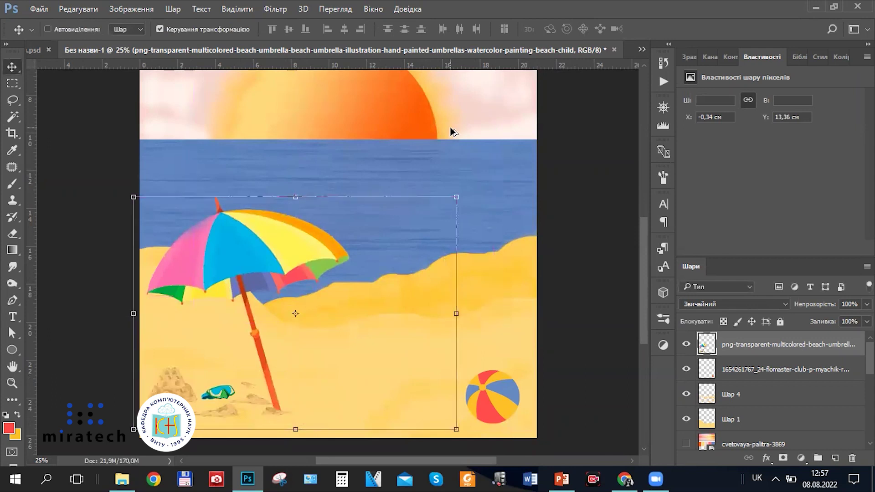
Undo the umbrella's recent scaling and move, back to its original size above the sand
key("ctrl+alt+z")
key("ctrl+alt+z")
key("ctrl+alt+z")
key("ctrl+alt+z")
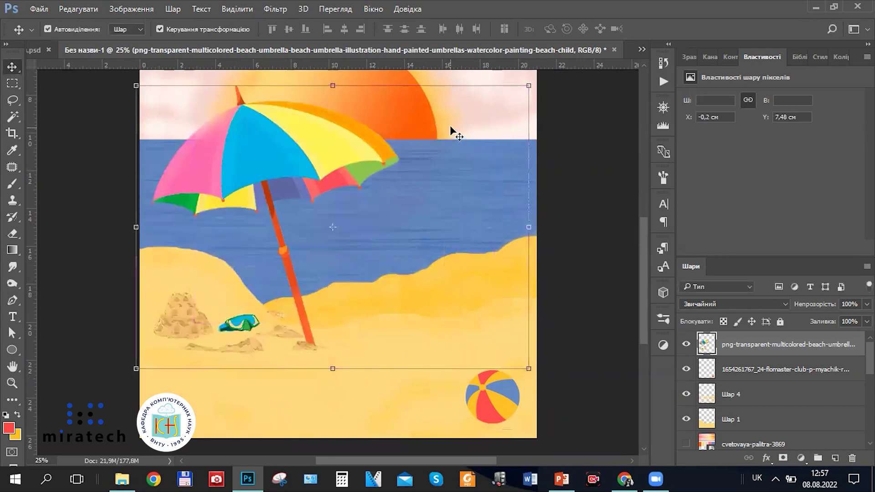
Move the umbrella down onto the sand and scale it to about 80%, positioned at about X -0.17 cm, Y 13.73 cm
left_click_drag(306, 119, 299, 198)
left_click_drag(524, 163, 419, 261)
left_click_drag(225, 291, 231, 284)
left_click_drag(411, 238, 443, 216)
left_click_drag(252, 269, 252, 266)
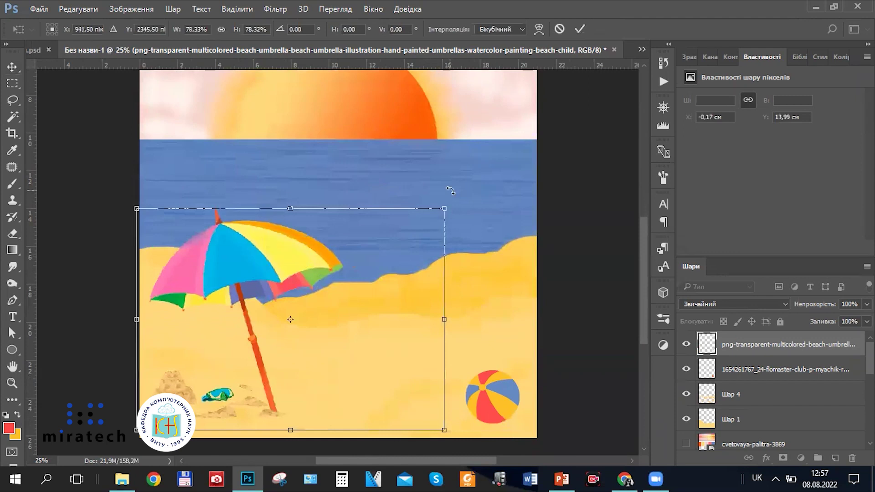
left_click_drag(444, 209, 452, 202)
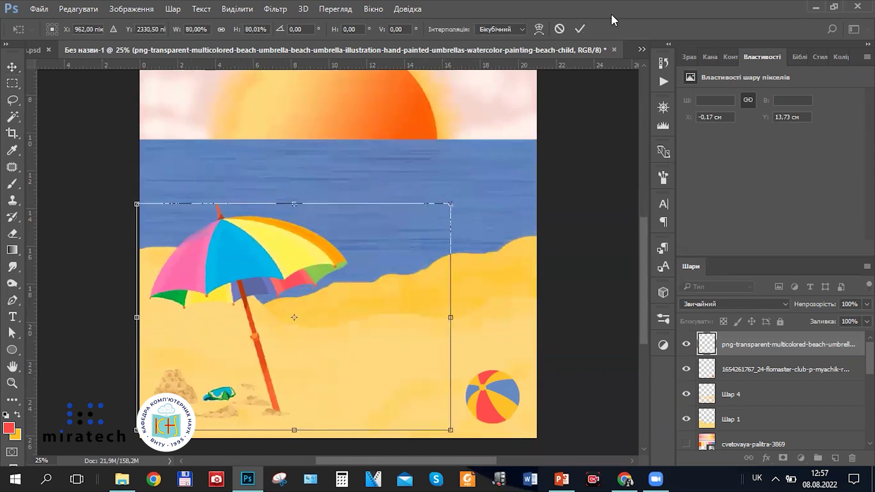
left_click(579, 29)
Enlarge the umbrella to about 112%, roughly 18.57 × 13.39 cm, and deselect its layer
key("ctrl+minus")
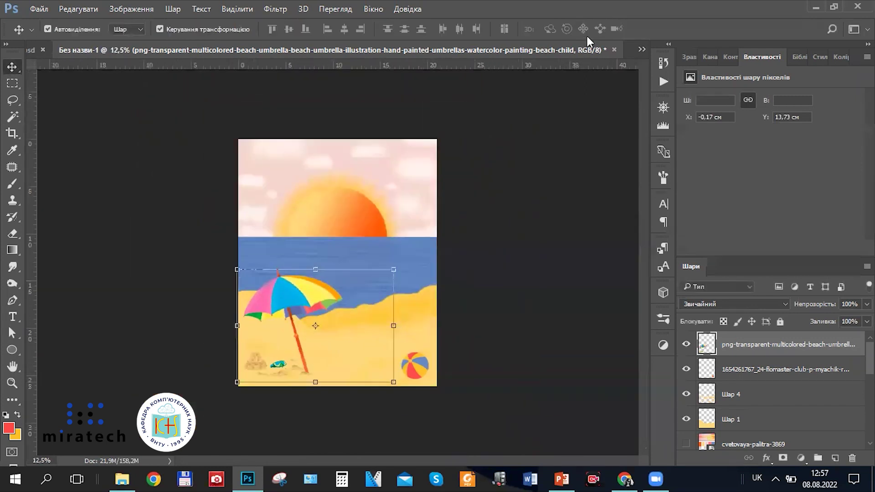
key("ctrl+plus")
left_click(586, 273, "ctrl")
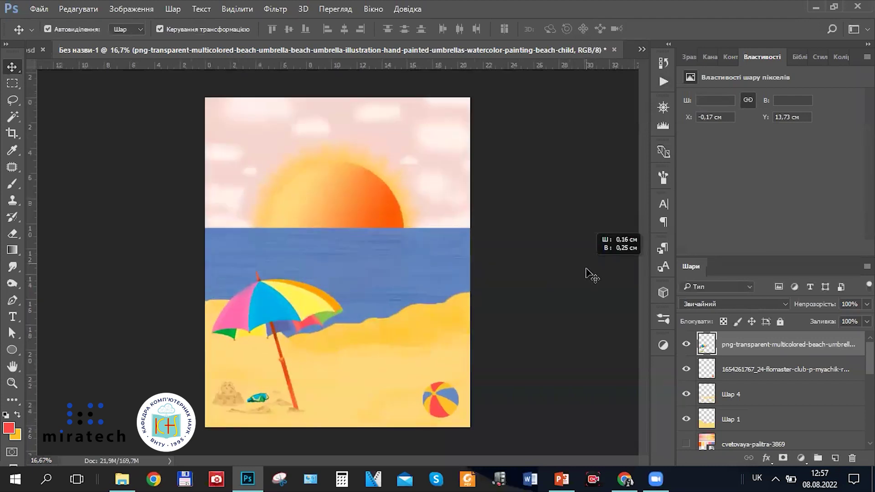
left_click(353, 382)
left_click_drag(414, 272, 438, 251)
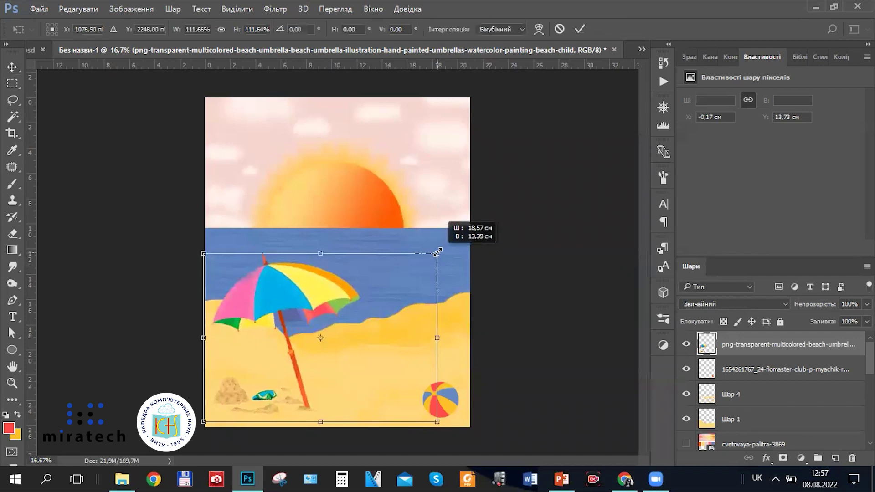
key("Return")
left_click(615, 246)
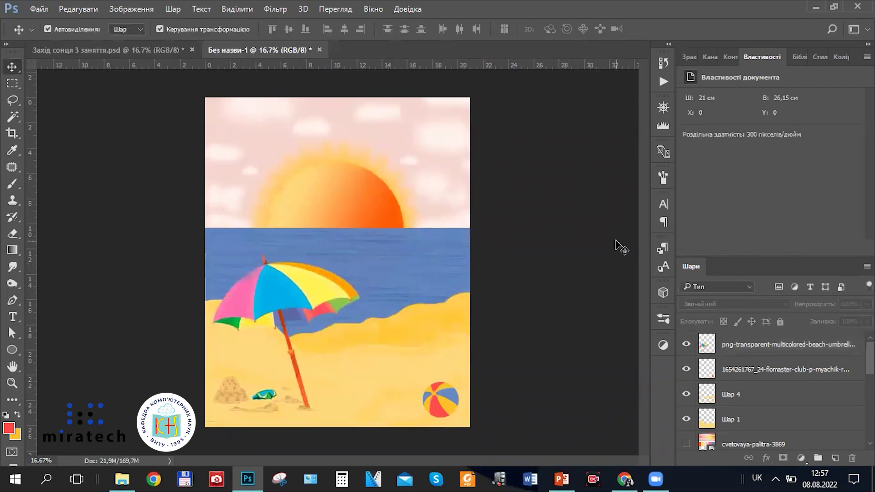
Check the finished composition against the Захід сонця 3 заняття.psd document and look through its layer stack
key("ctrl+plus")
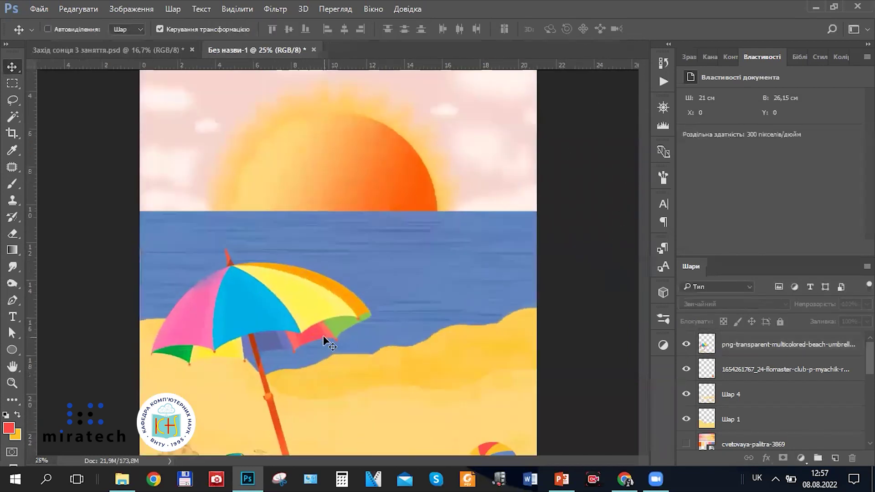
key("ctrl+minus")
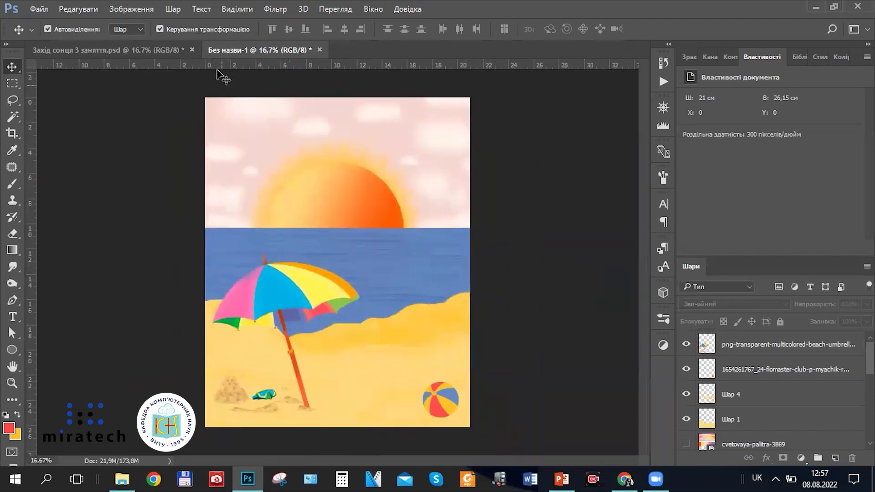
left_click(116, 51)
left_click(292, 50)
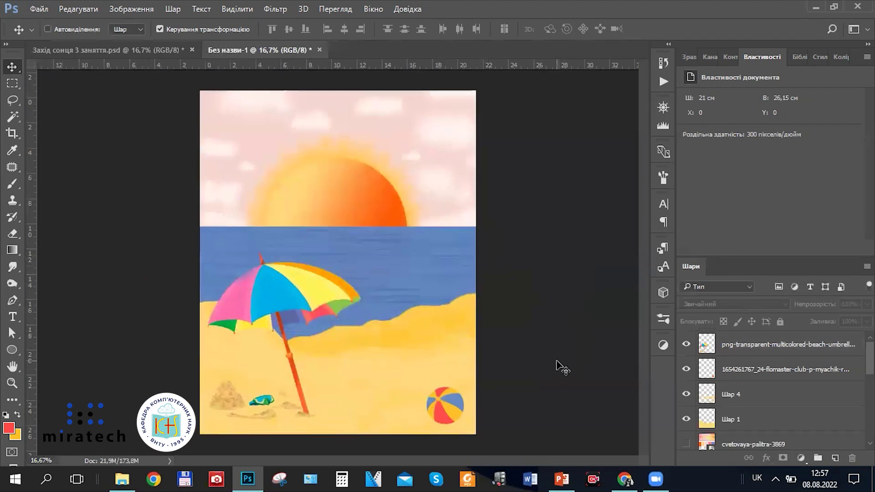
key("ctrl+plus")
scroll(561, 365, "down", 3)
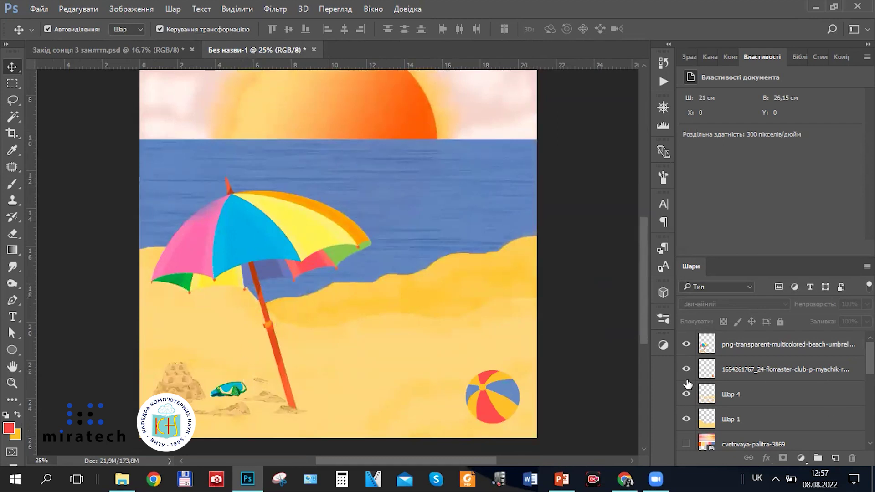
key("ctrl+minus")
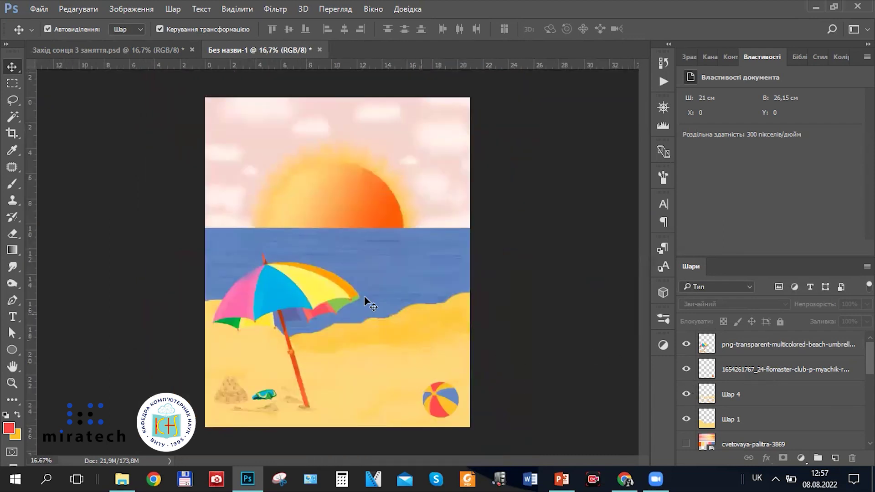
scroll(770, 392, "up", 3)
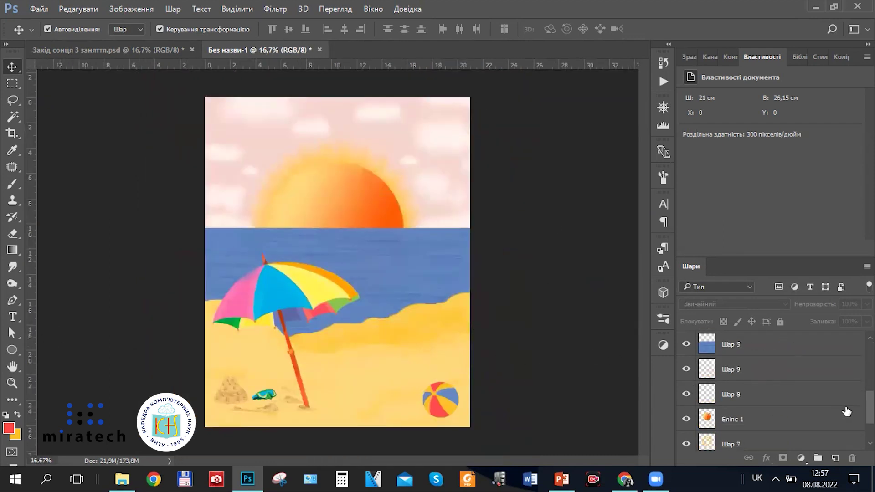
scroll(770, 392, "down", 5)
scroll(769, 392, "up", 2)
scroll(774, 392, "down", 3)
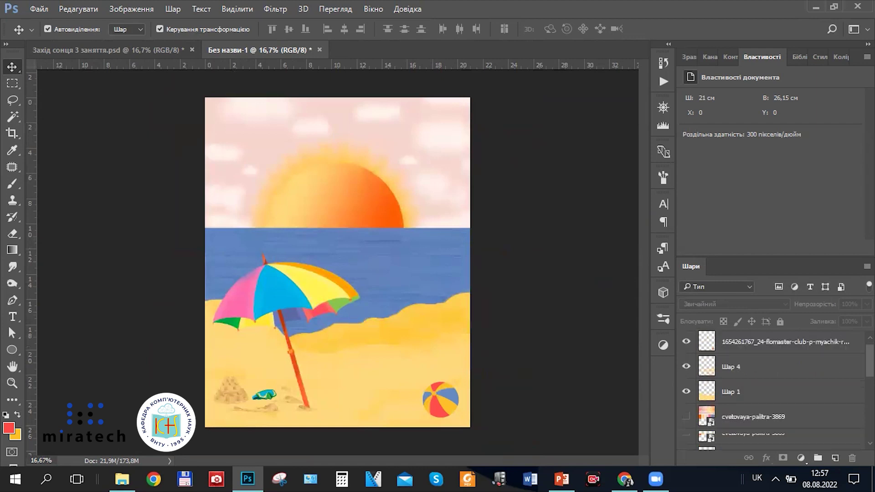
scroll(775, 391, "up", 3)
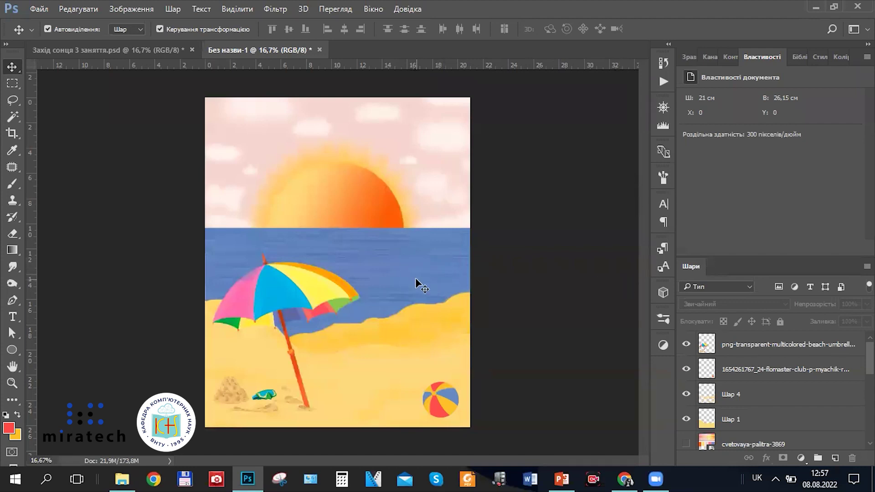
left_click(120, 5)
mouse_move(173, 7)
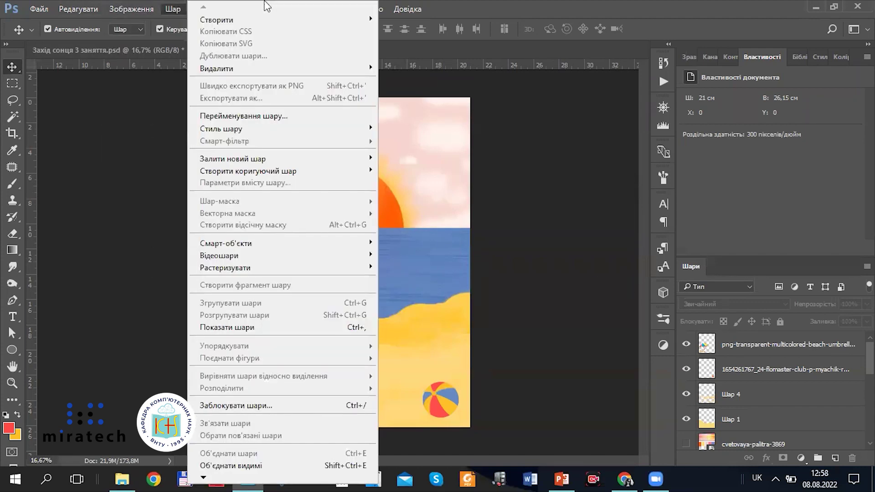
left_click(661, 253)
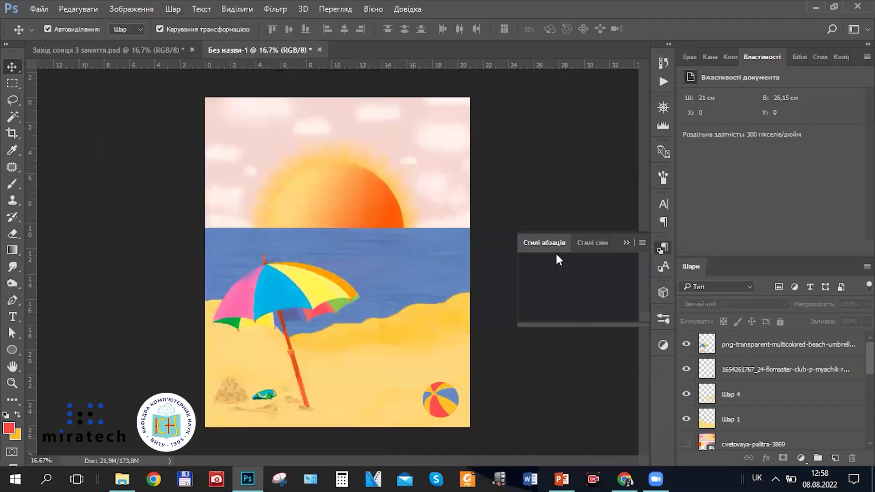
left_click(626, 243)
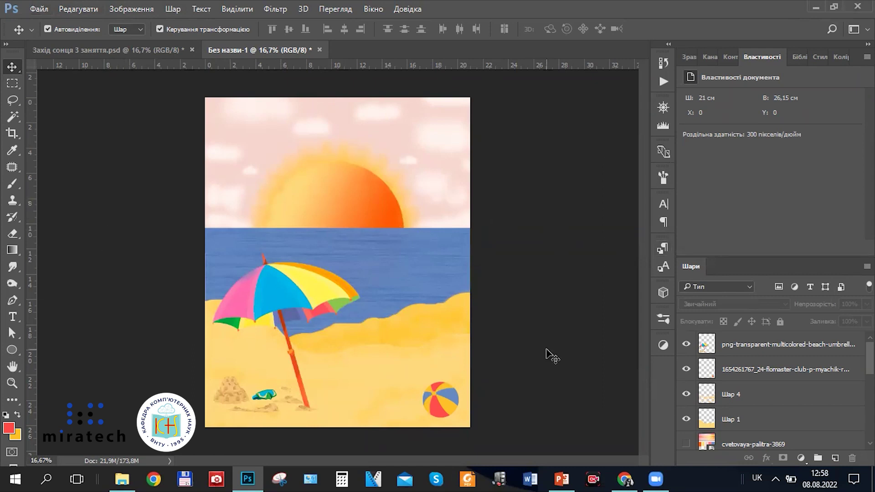
Start saving the illustration as a new file in the Курс для дітей folder and name it "3 заняття малюнок"
left_click(34, 8)
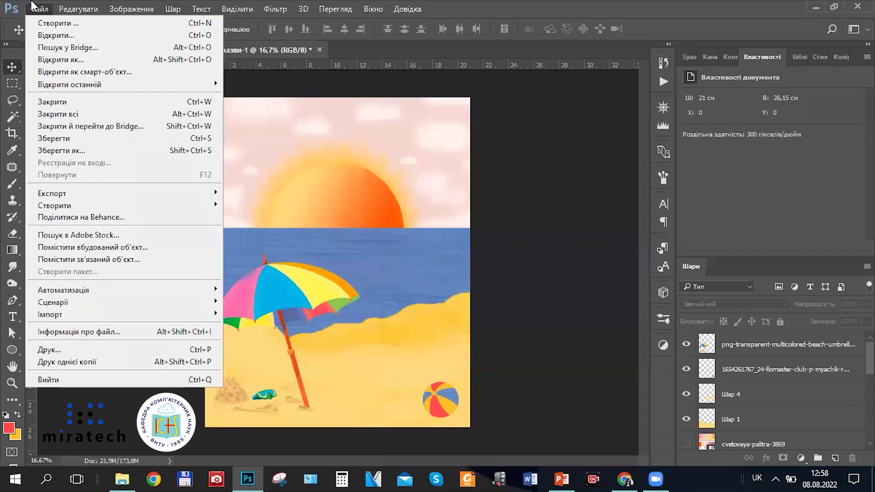
left_click(27, 1)
left_click(36, 9)
left_click(88, 151)
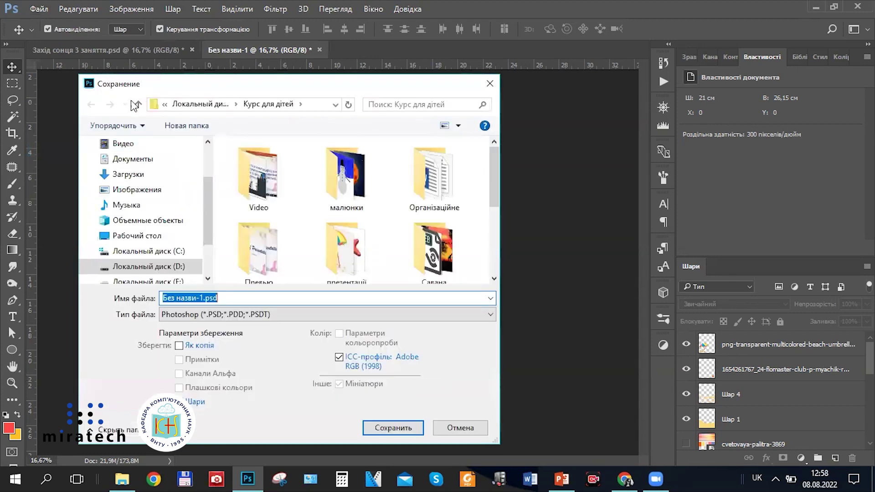
left_click_drag(230, 84, 225, 62)
scroll(286, 123, "down", 5)
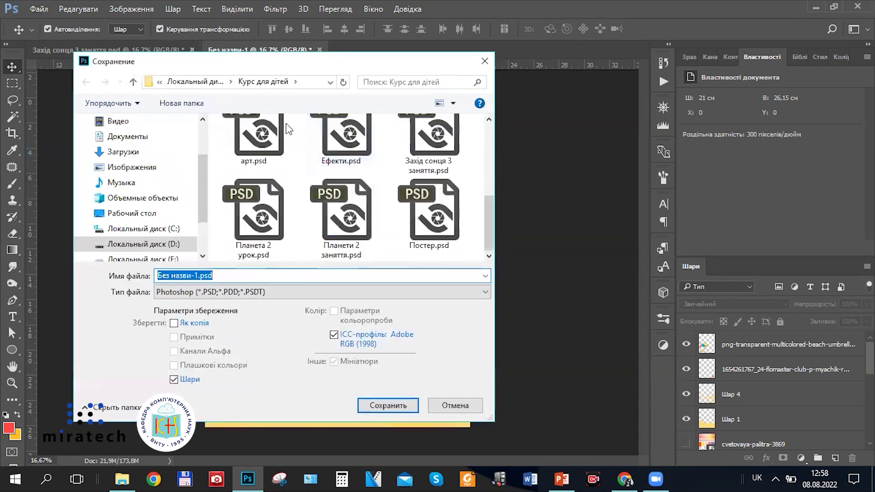
left_click_drag(258, 272, 98, 287)
key("BackSpace")
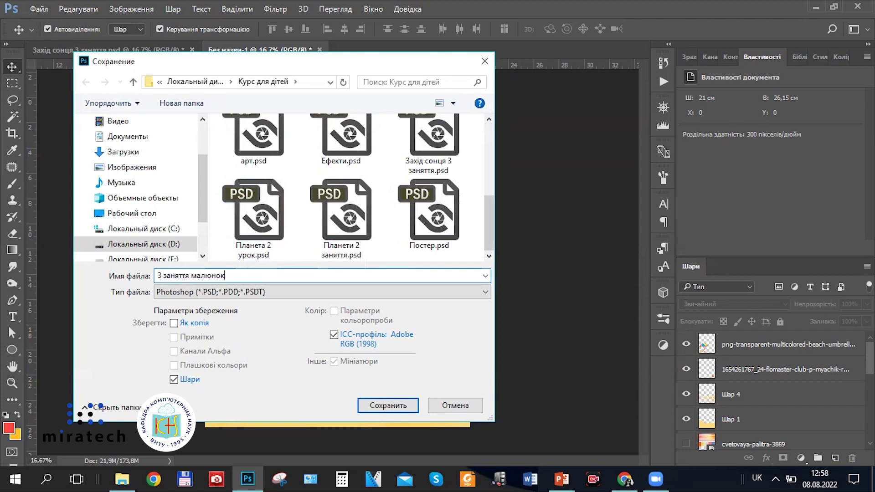
Keep the Photoshop (*.PSD) file format and save the document with maximized compatibility
left_click(279, 294)
left_click(278, 294)
left_click(278, 294)
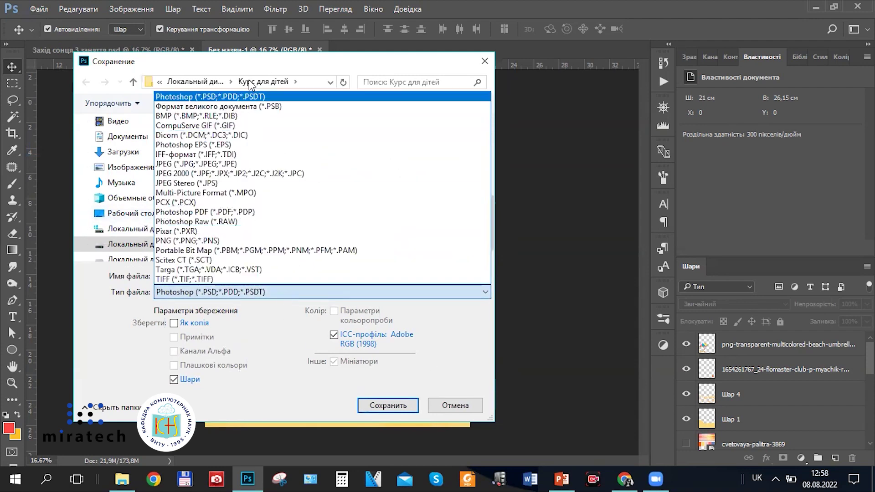
left_click(245, 294)
left_click(246, 296)
left_click(247, 299)
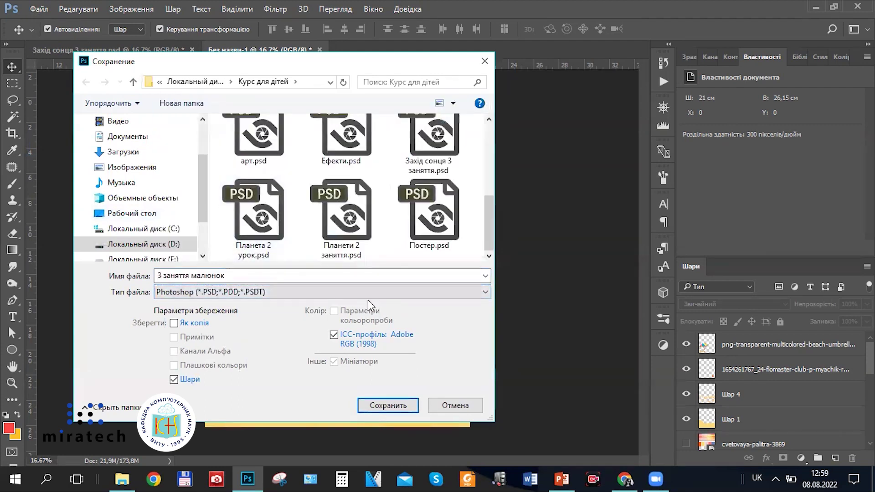
left_click(373, 405)
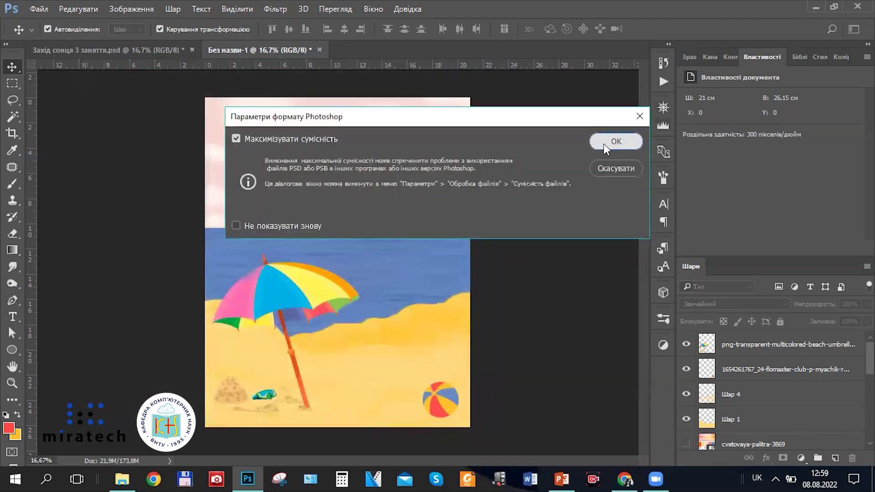
left_click(603, 144)
Try to save the document again under Save As while the PSD is still being written
left_click(37, 6)
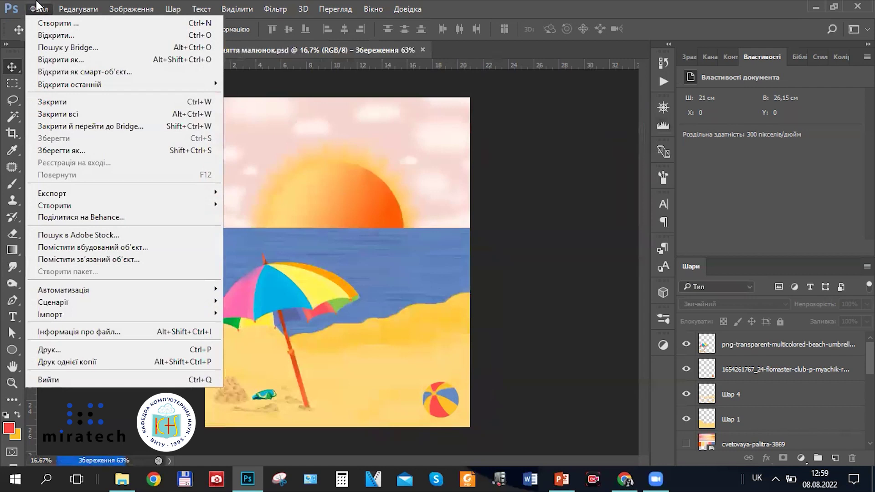
left_click(101, 154)
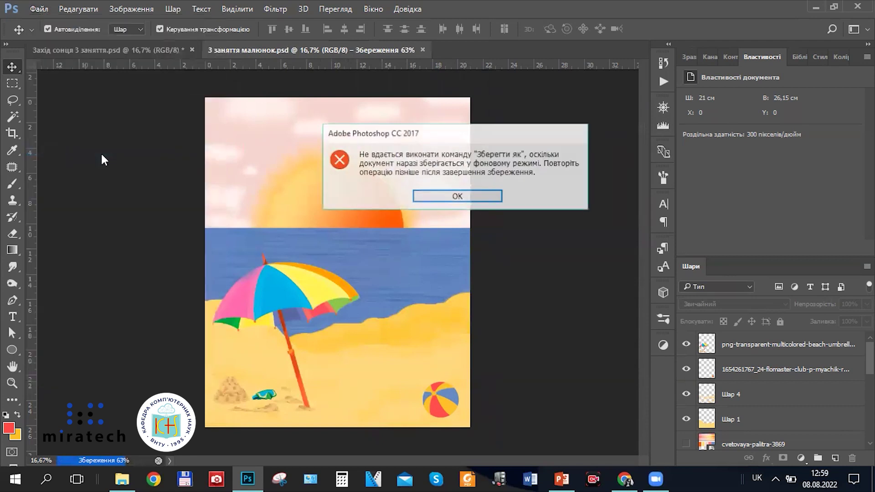
left_click(441, 197)
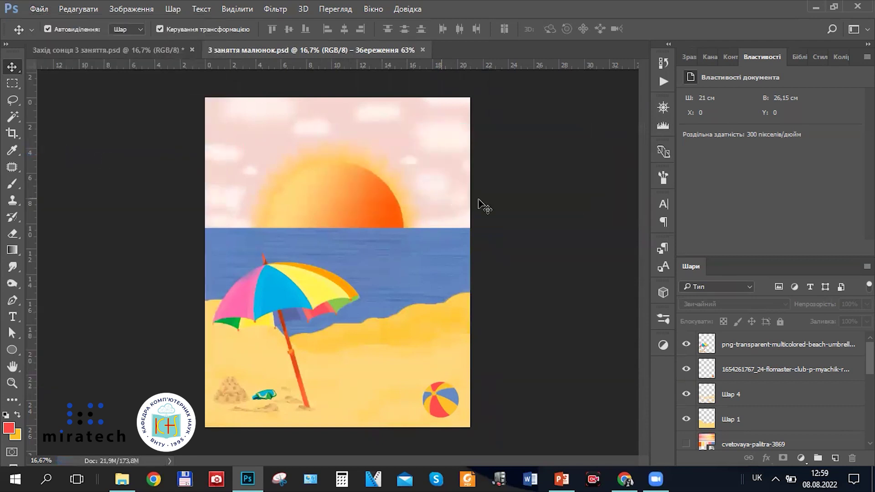
double_click(518, 10)
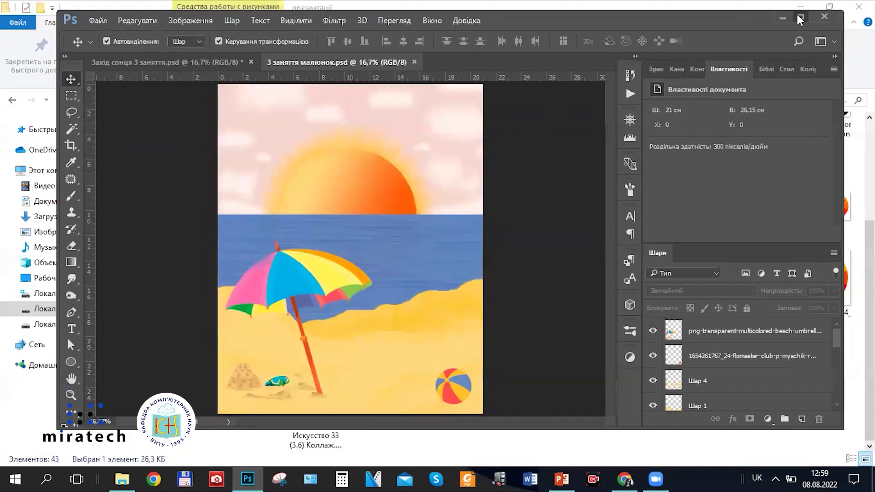
Save a JPEG copy of the illustration as "3 заняття малюнок.jpg" in the Курс для дітей folder at quality 10, baseline standard format
left_click(41, 11)
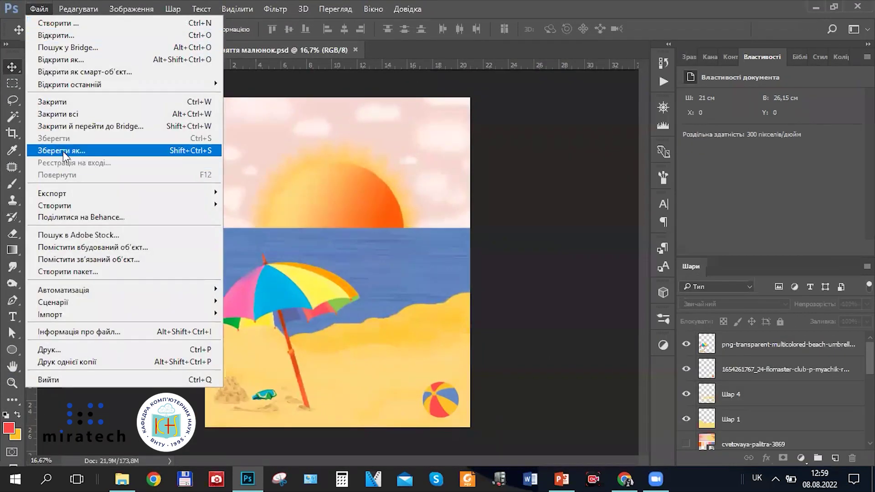
left_click(63, 151)
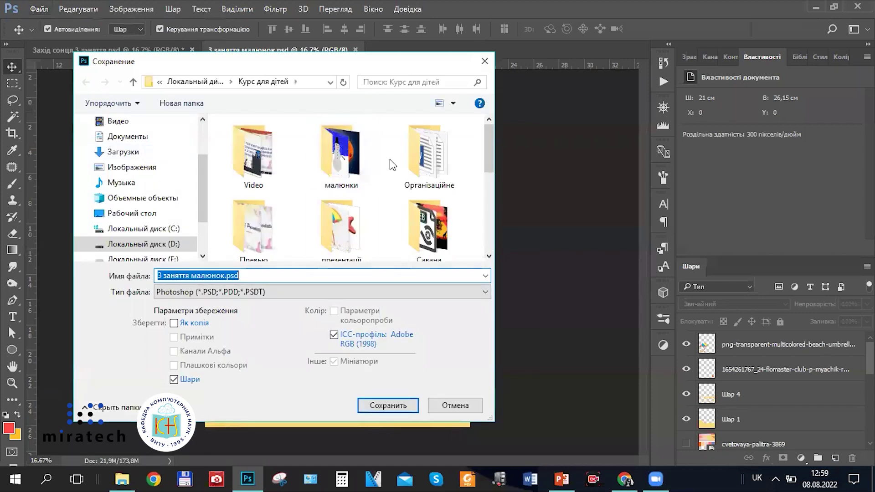
left_click(294, 291)
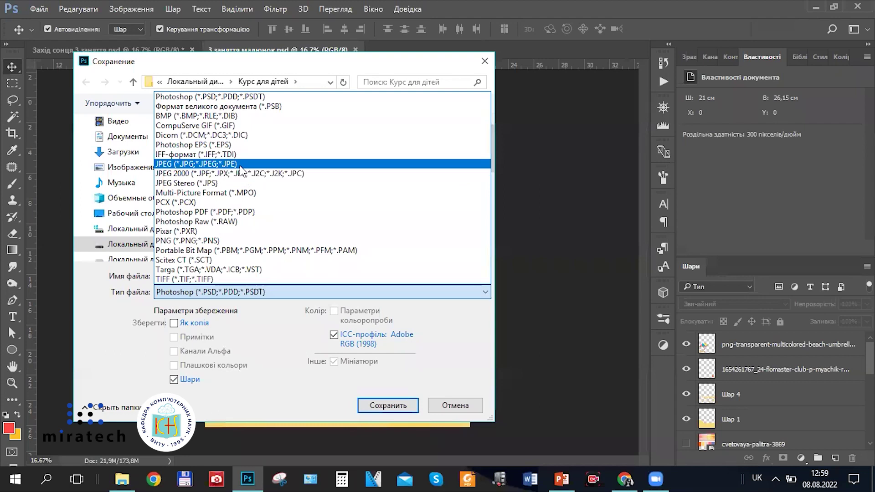
left_click(207, 164)
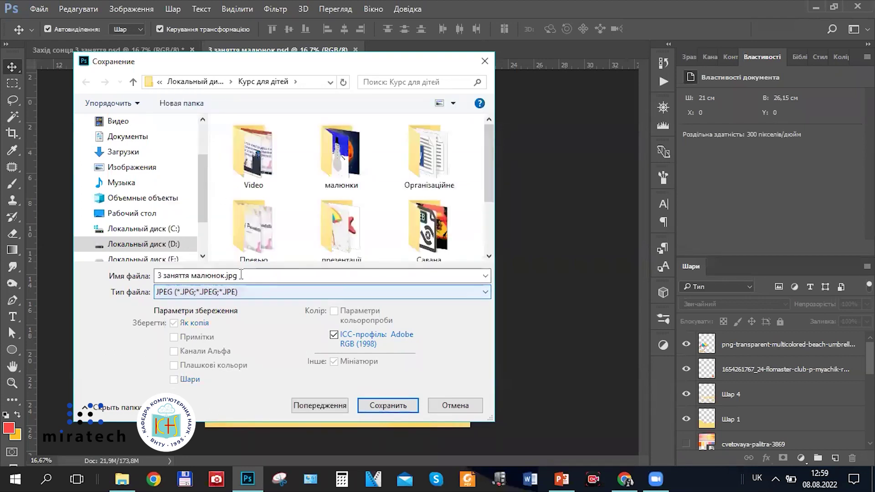
left_click(410, 408)
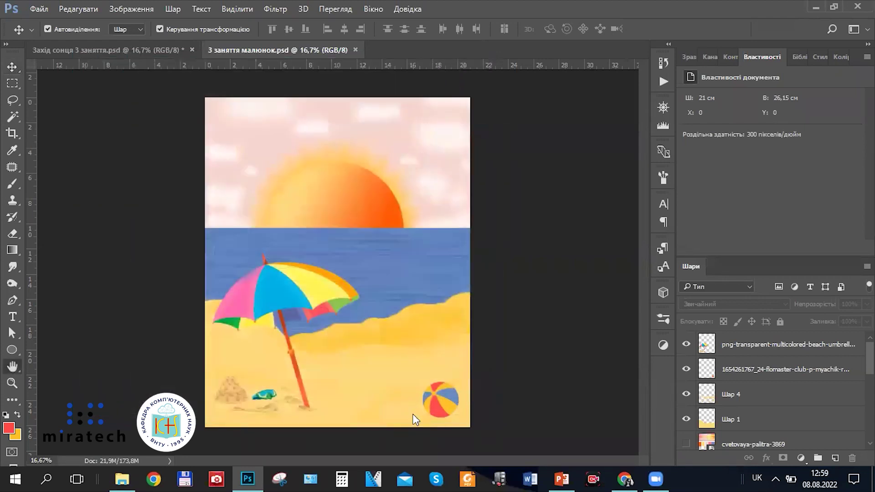
left_click(515, 109)
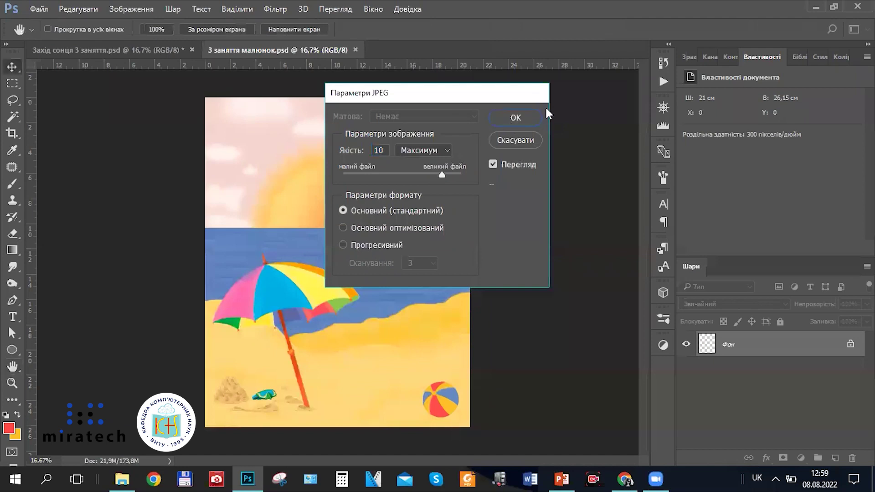
Switch to File Explorer, view 3 заняття малюнок.jpg from the Курс для дітей folder in the image viewer, and close it
left_click(815, 8)
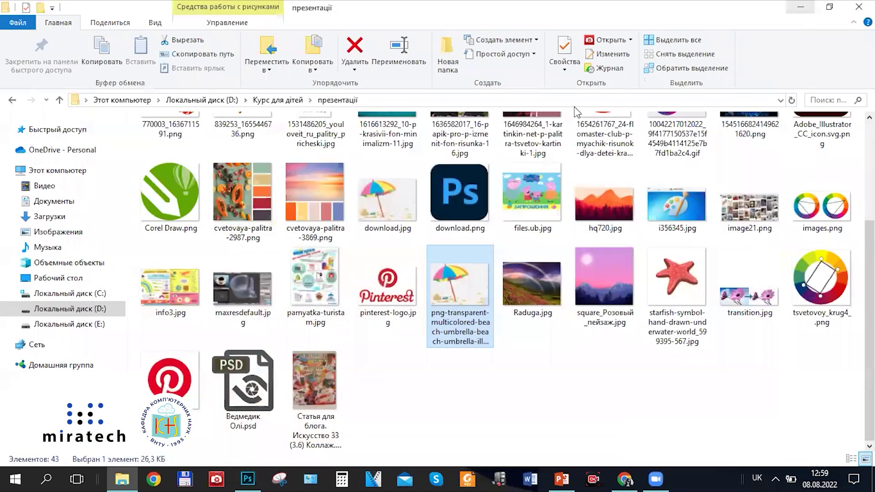
left_click(273, 100)
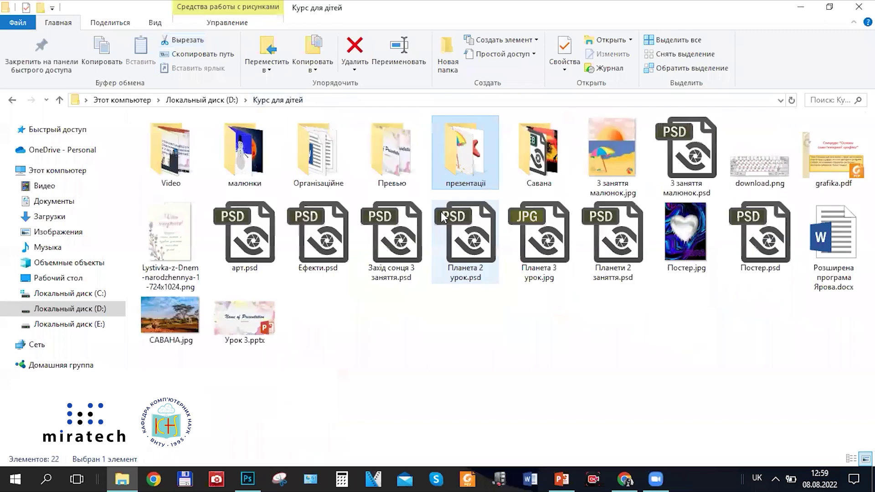
key("Right")
key("Right")
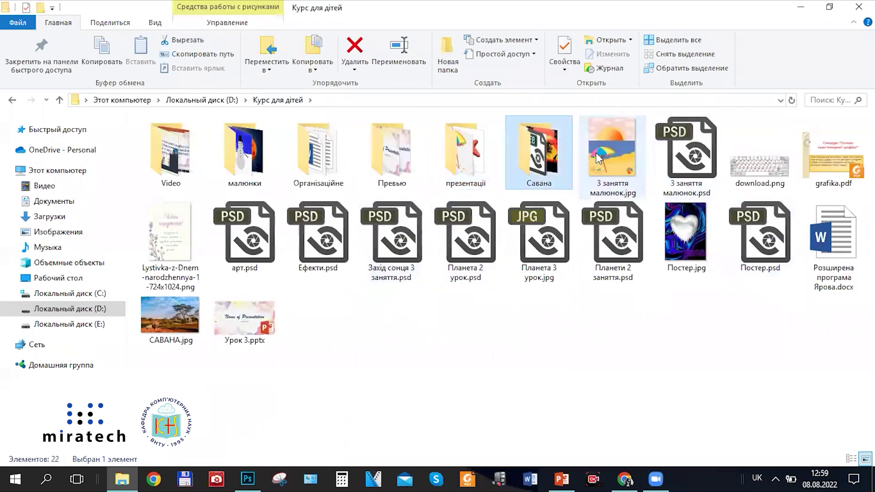
double_click(598, 155)
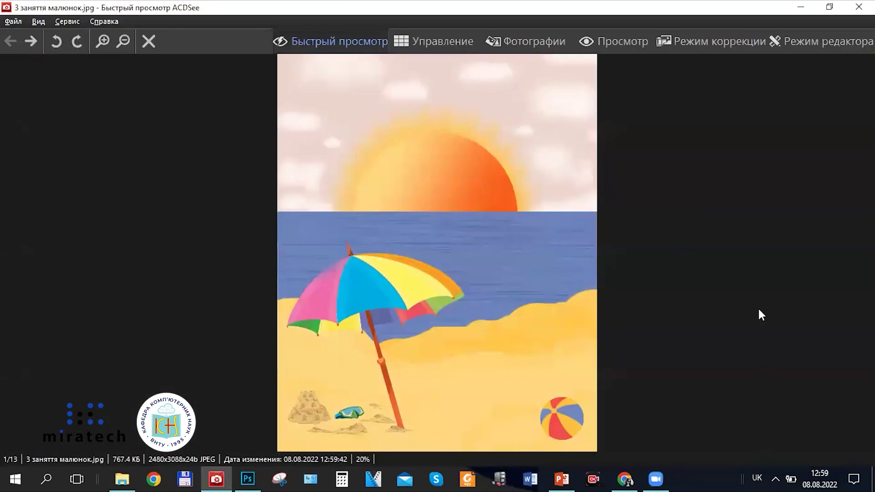
left_click(859, 7)
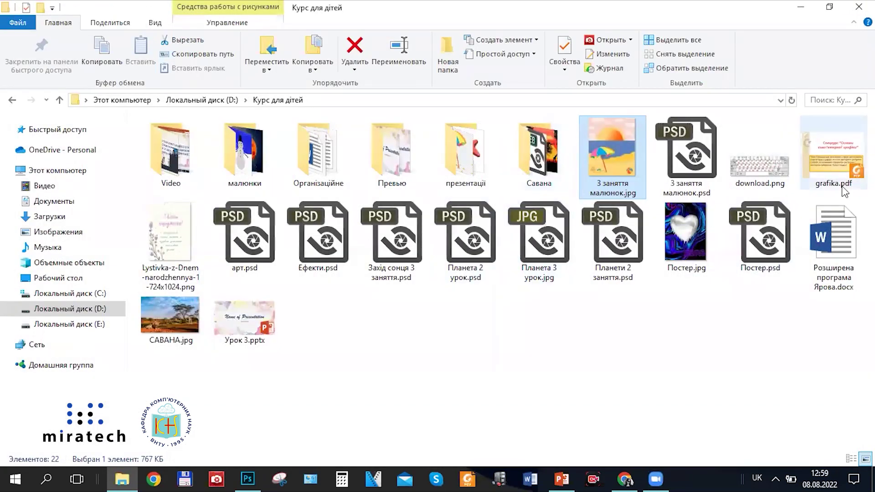
Deselect the image file and switch back to the illustration in Photoshop
left_click(611, 359)
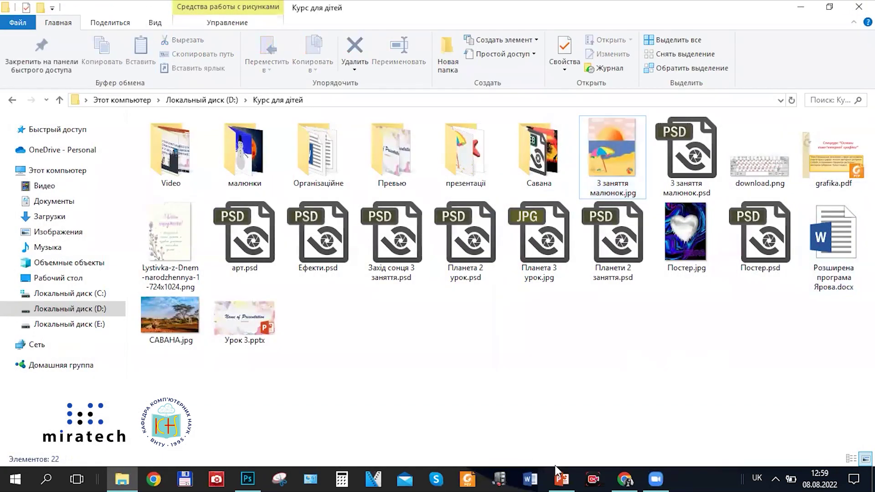
left_click(247, 478)
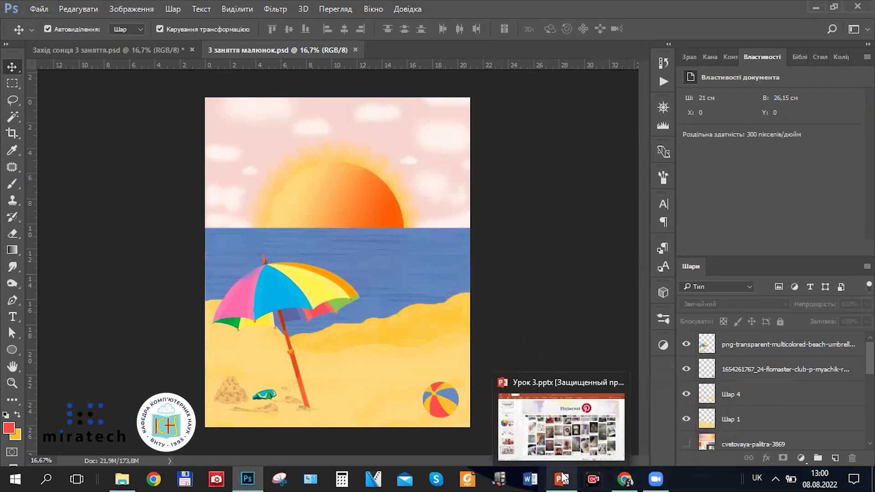
left_click(248, 479)
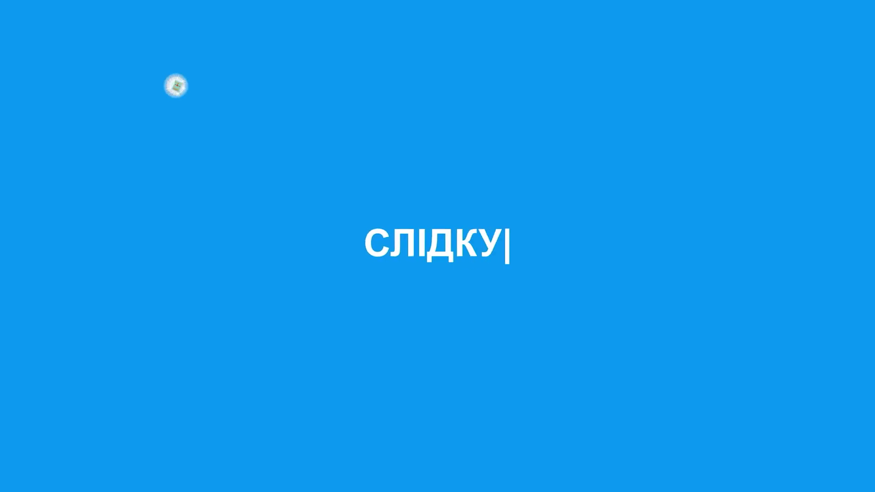